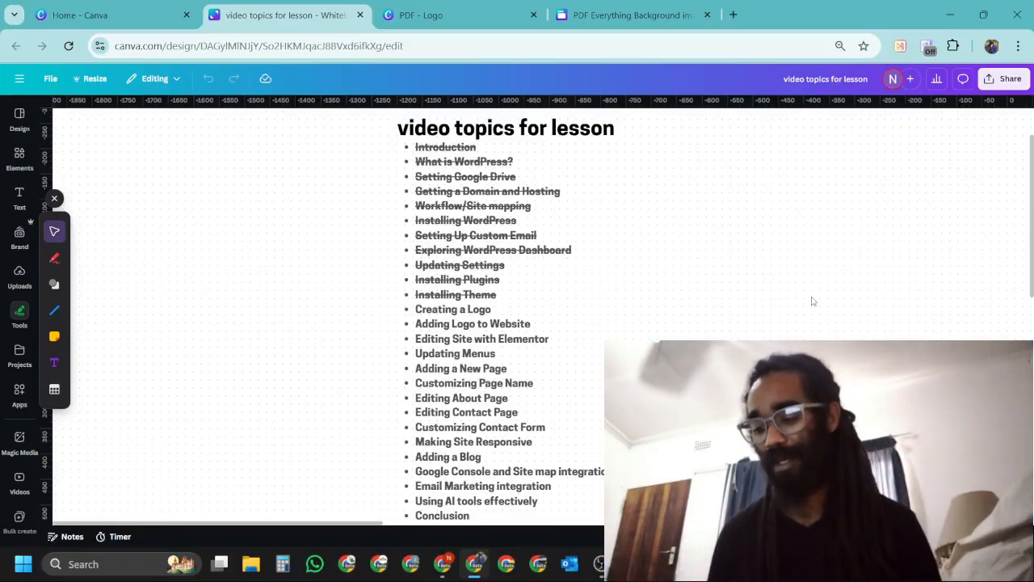
- Switch to the PDF Everything WordPress admin, look over the dashboard, and open the list of all pages
click(442, 564)
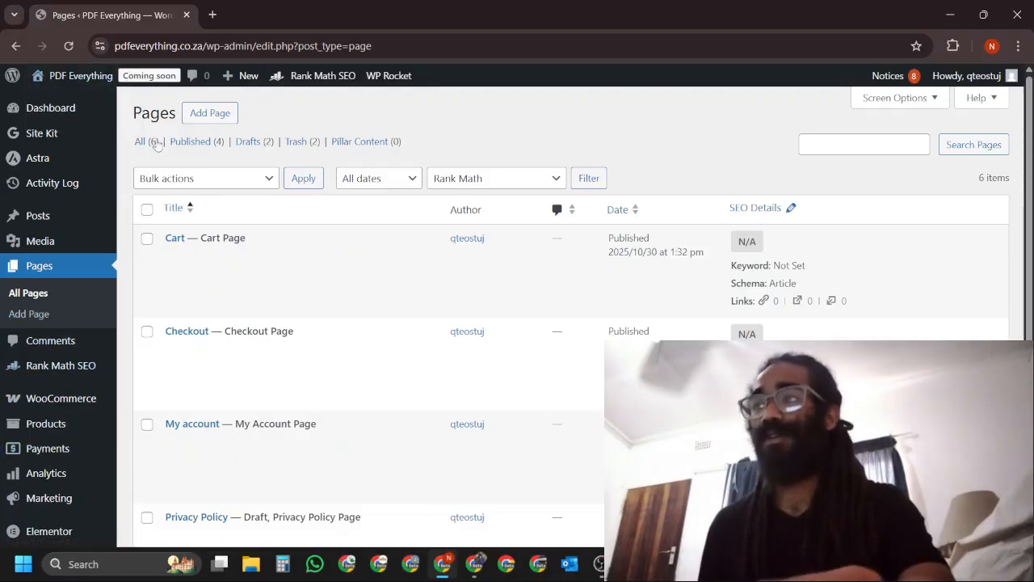
click(78, 116)
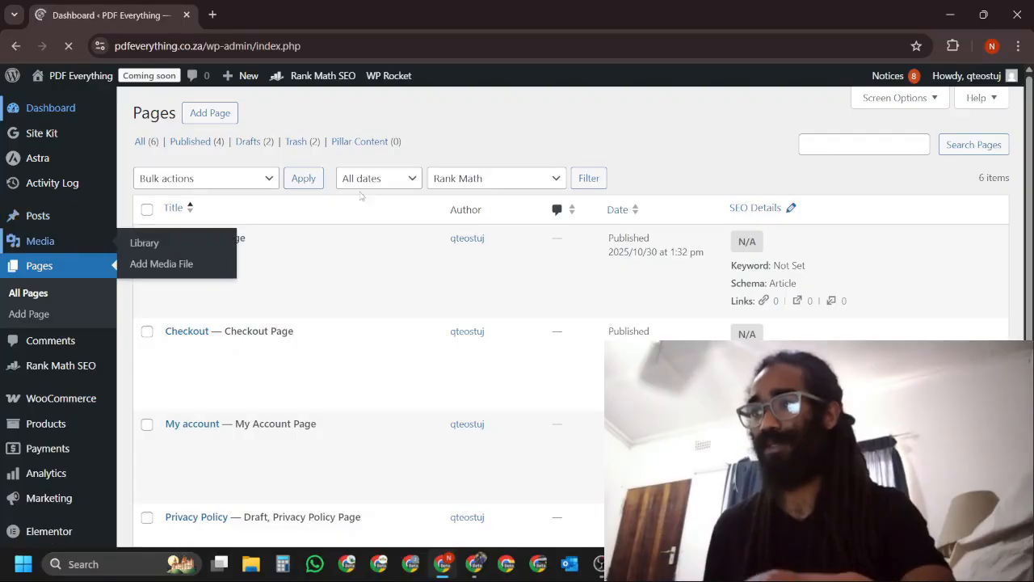
scroll(49, 242, down, 2)
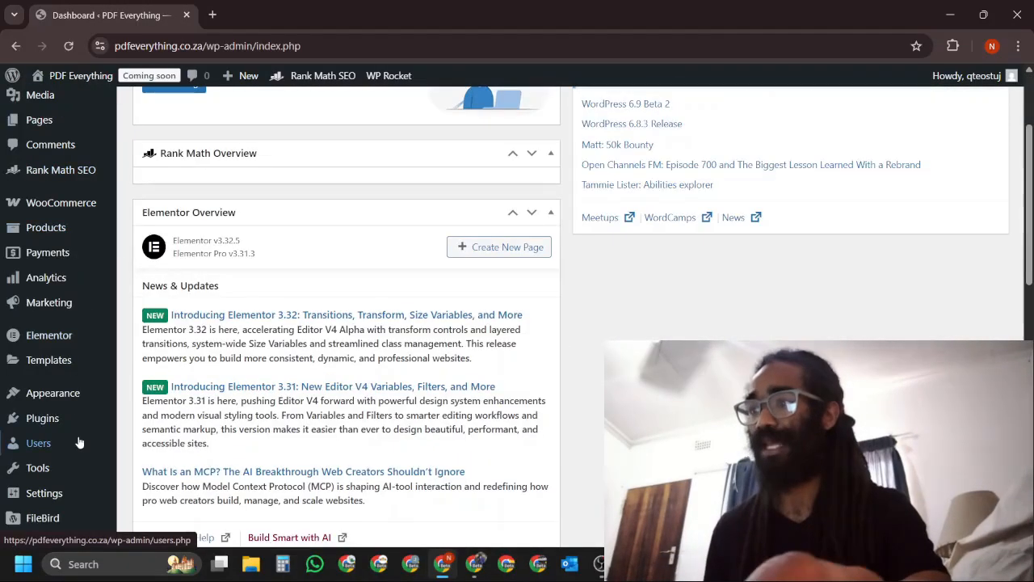
mouse_move(74, 431)
scroll(75, 434, up, 2)
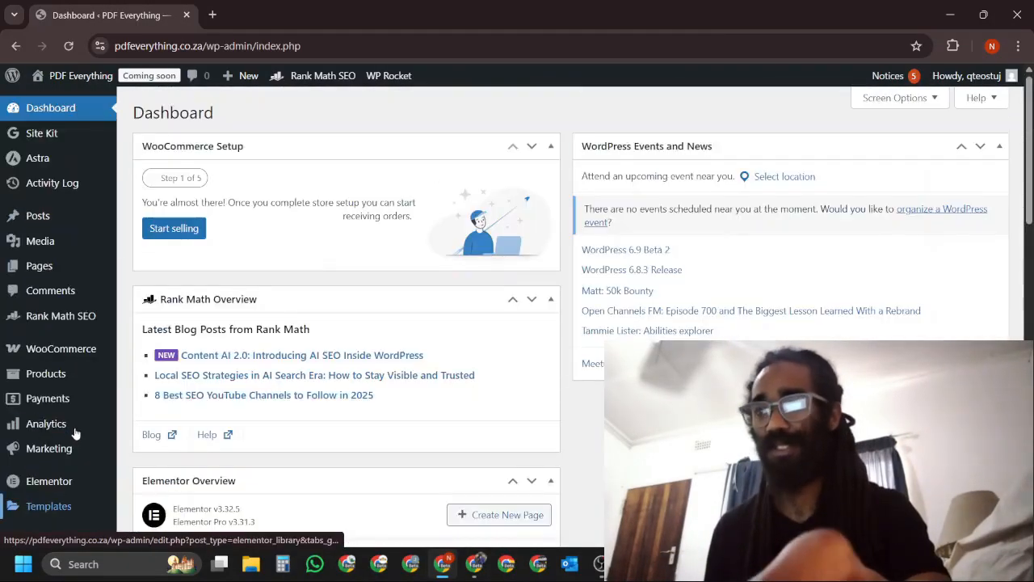
mouse_move(79, 268)
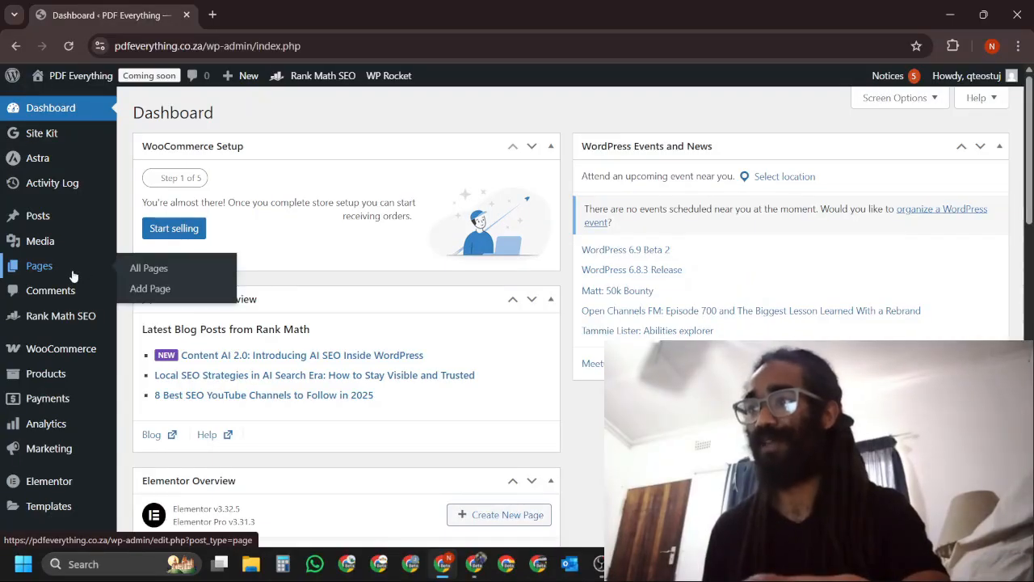
click(165, 276)
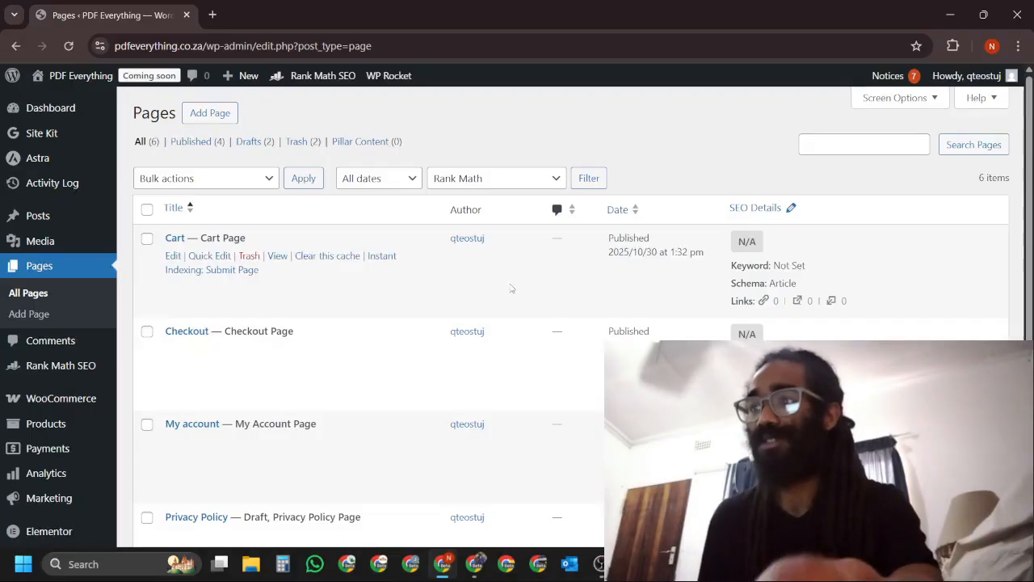
- Examine the list of existing website pages from Cart through Shop
scroll(513, 288, down, 1)
scroll(452, 297, down, 1)
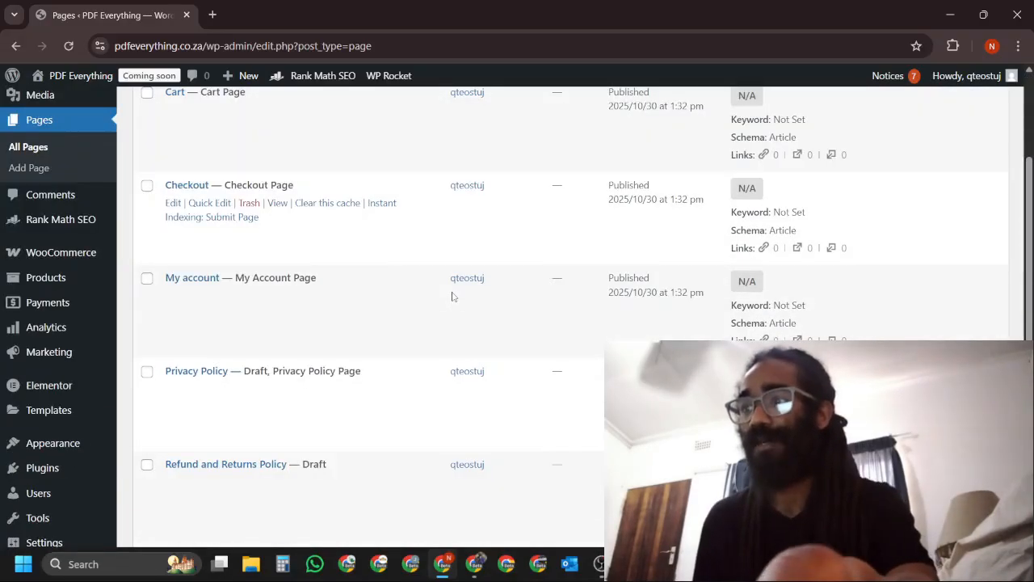
scroll(450, 294, down, 1)
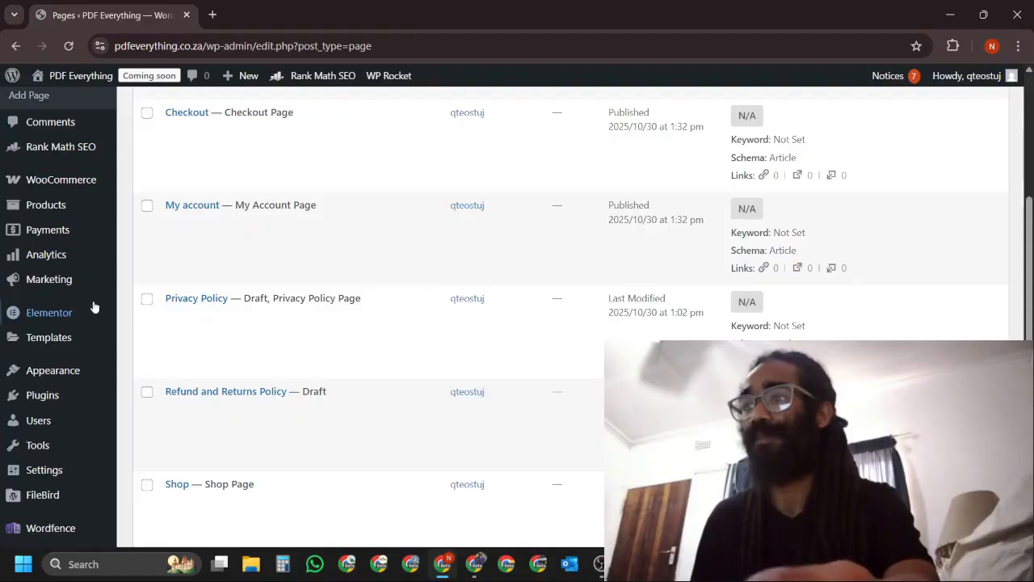
scroll(452, 299, down, 2)
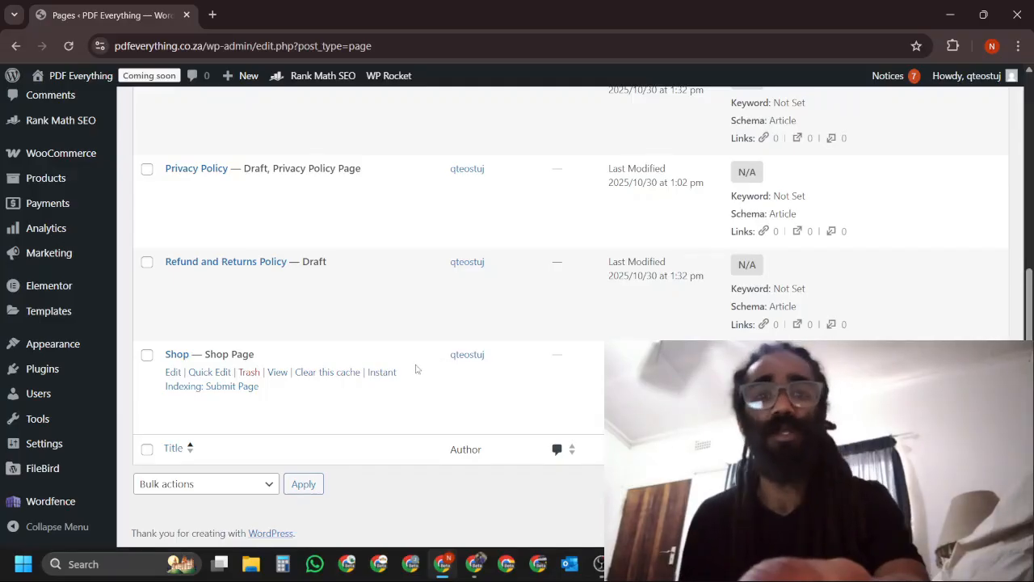
scroll(415, 369, up, 4)
scroll(457, 370, down, 3)
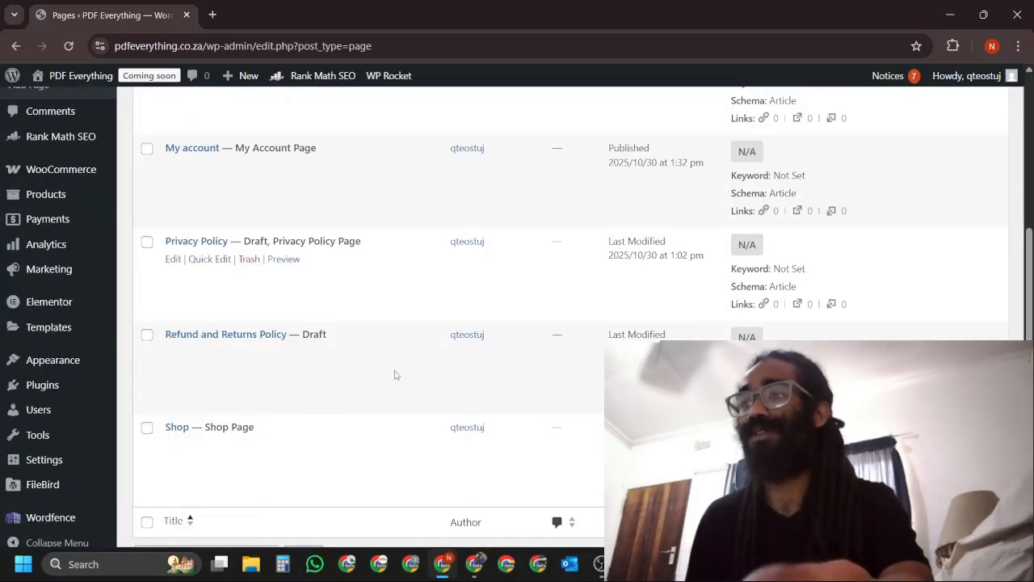
scroll(525, 412, up, 3)
scroll(545, 414, down, 3)
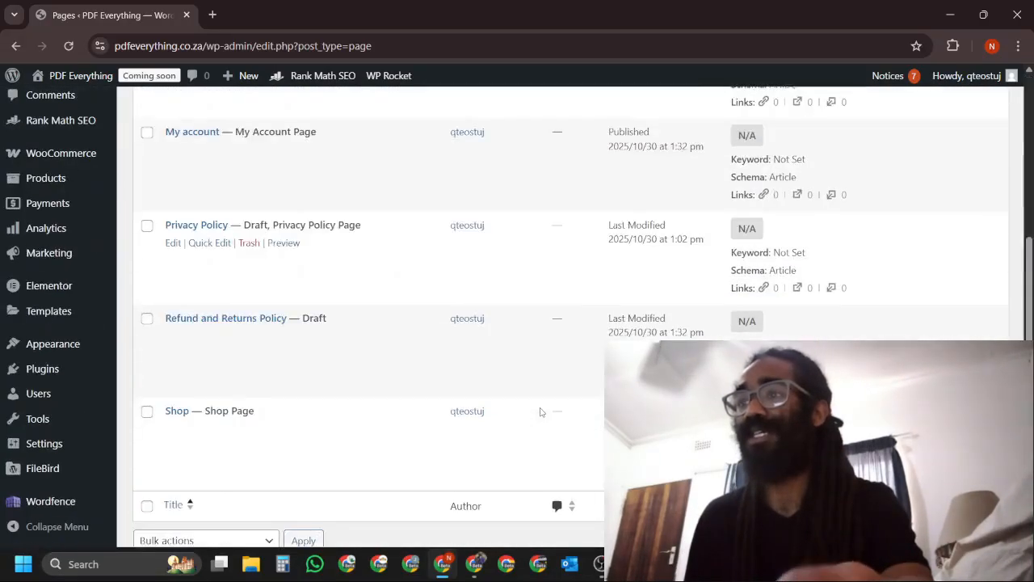
scroll(541, 412, down, 1)
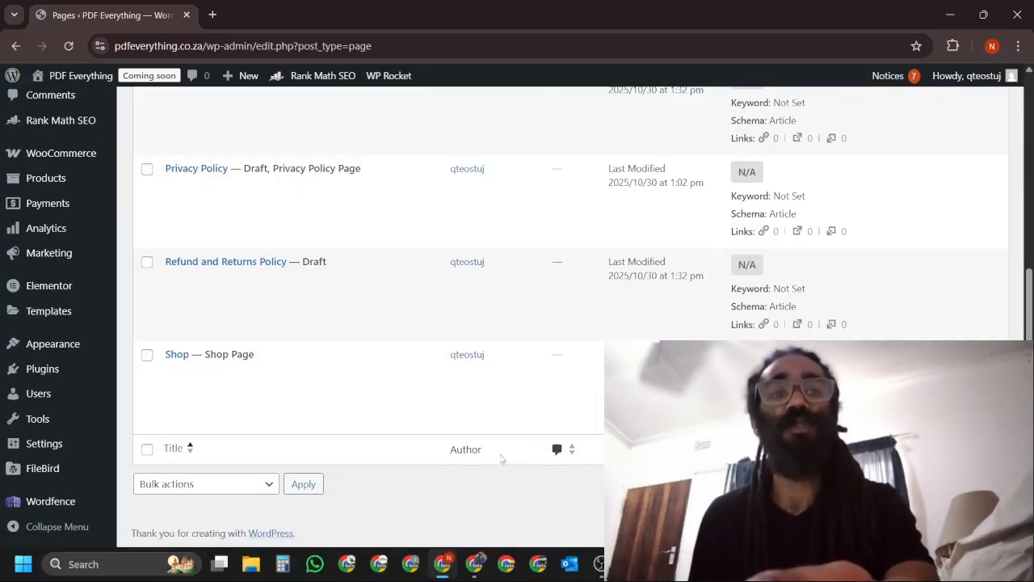
scroll(452, 404, up, 5)
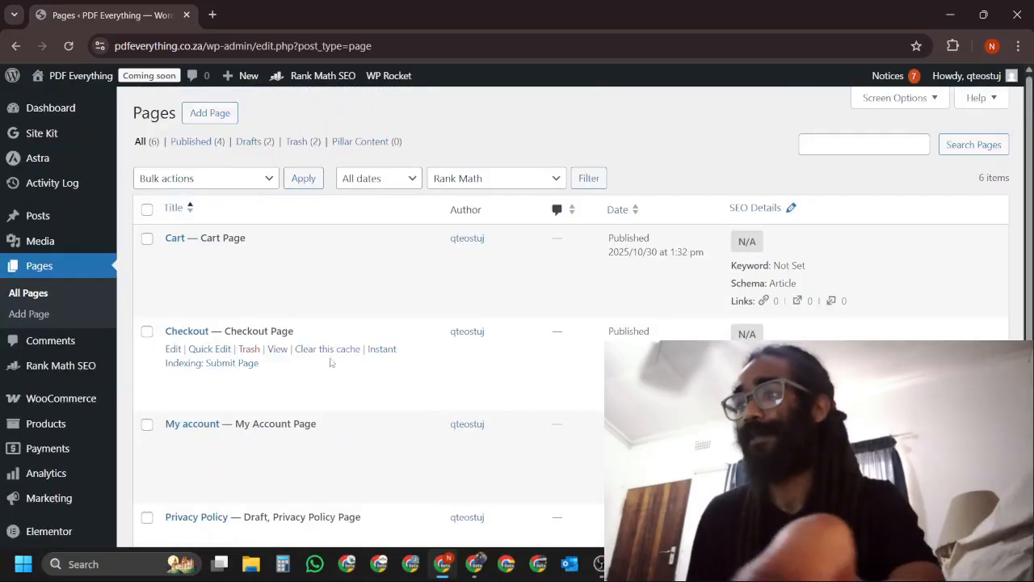
- Add a new page and title it "PDF Everything"
click(208, 114)
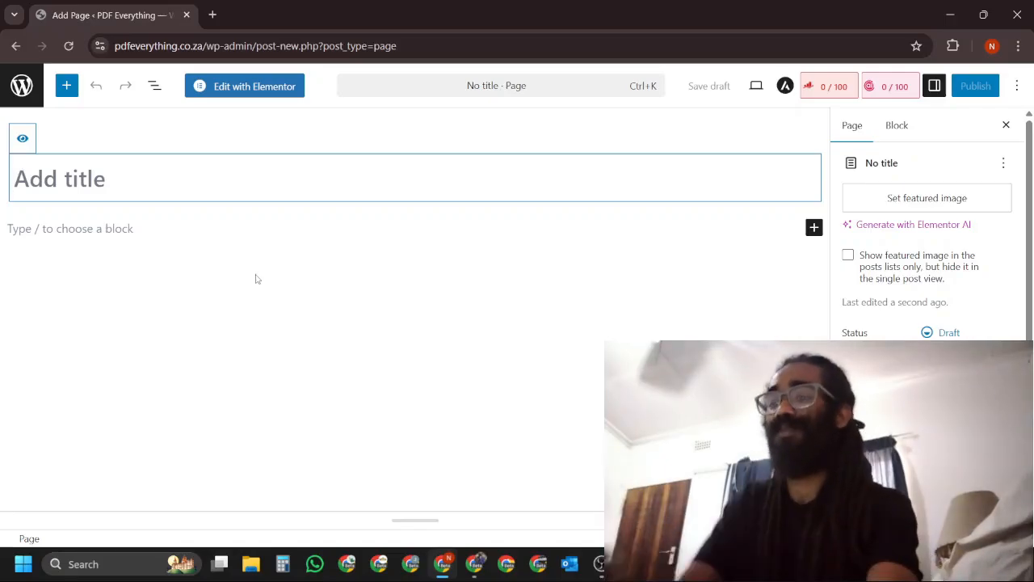
text(PDF Every)
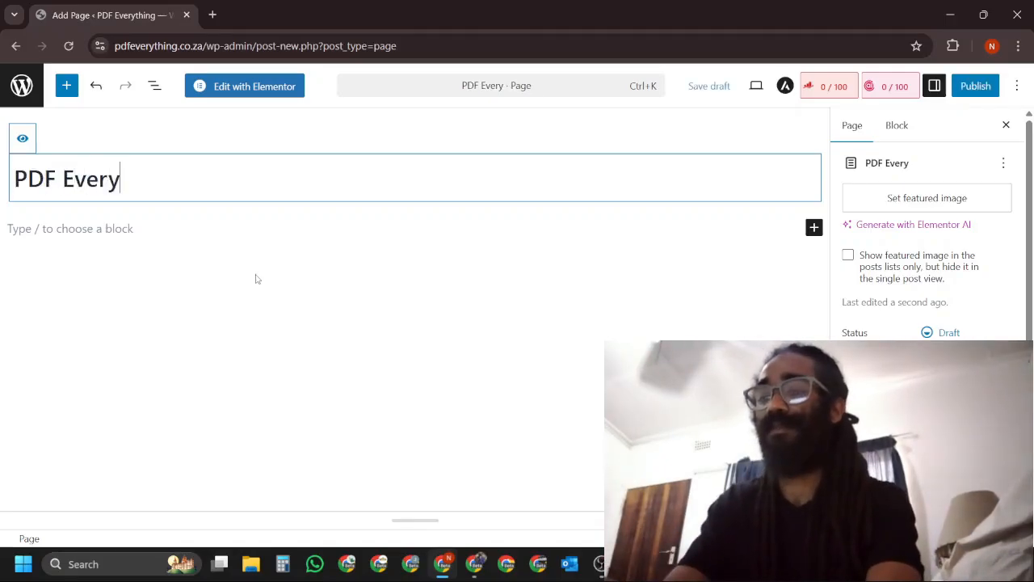
text(thing)
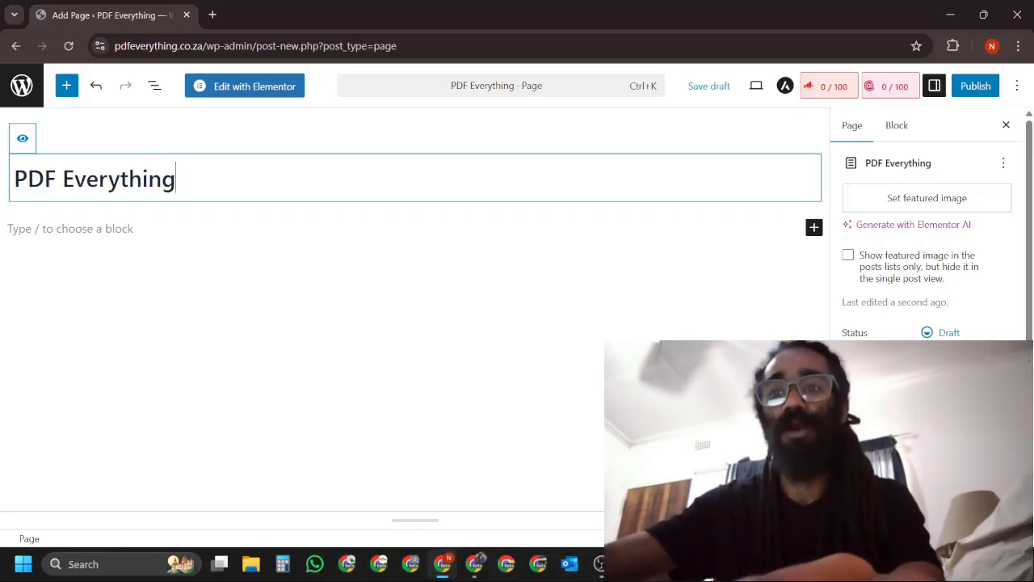
- Examine the new page's settings, including the publish date and time options, slug, author, template and parent, and its web address
scroll(911, 269, down, 1)
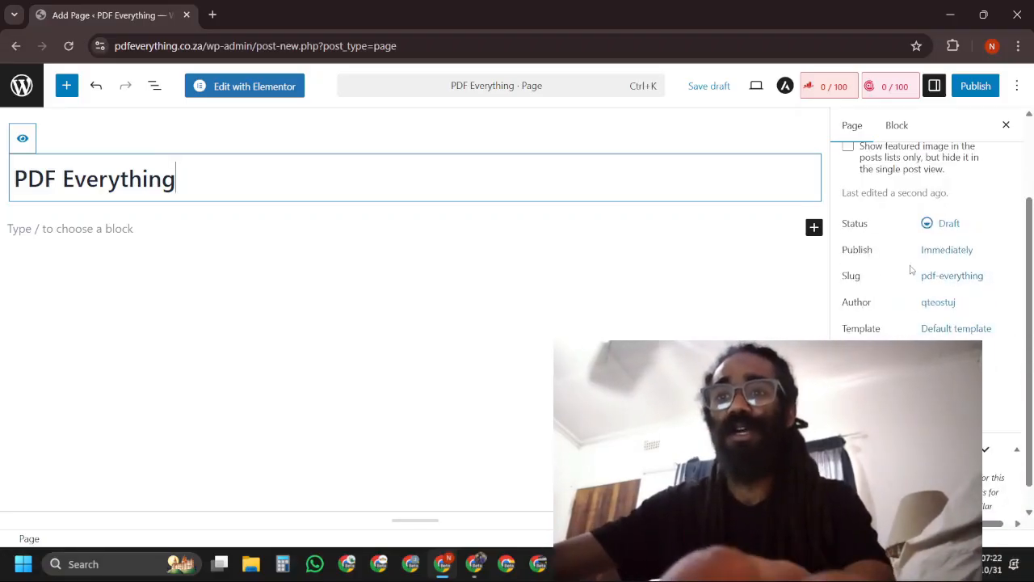
scroll(983, 244, up, 2)
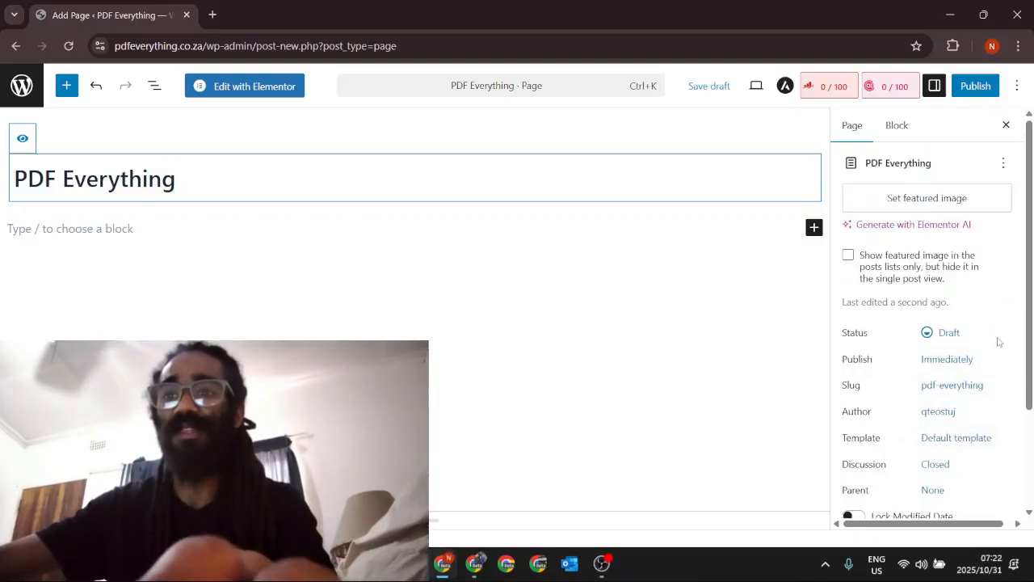
scroll(994, 315, down, 1)
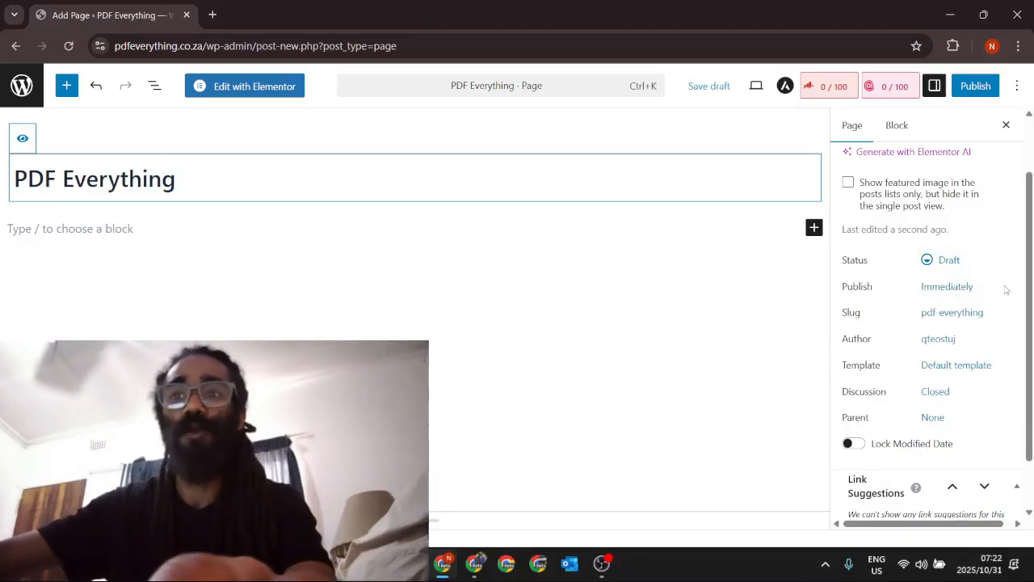
click(967, 290)
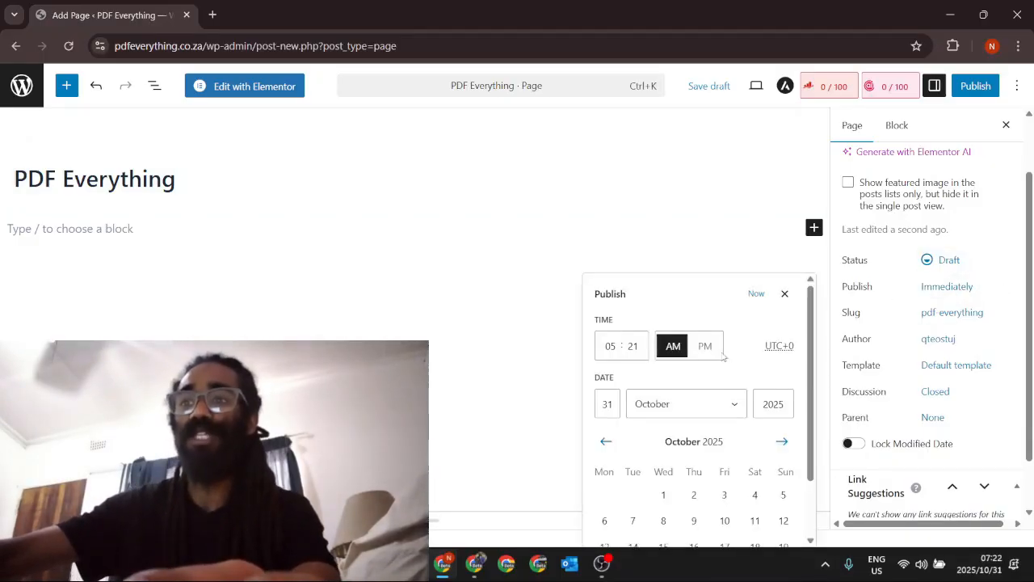
scroll(724, 358, down, 2)
scroll(780, 384, up, 2)
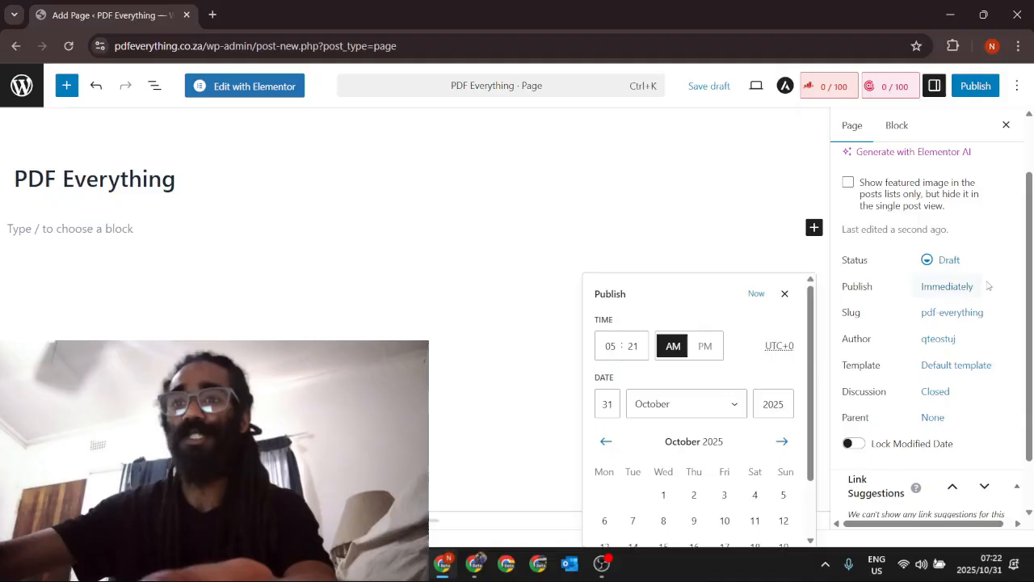
click(784, 295)
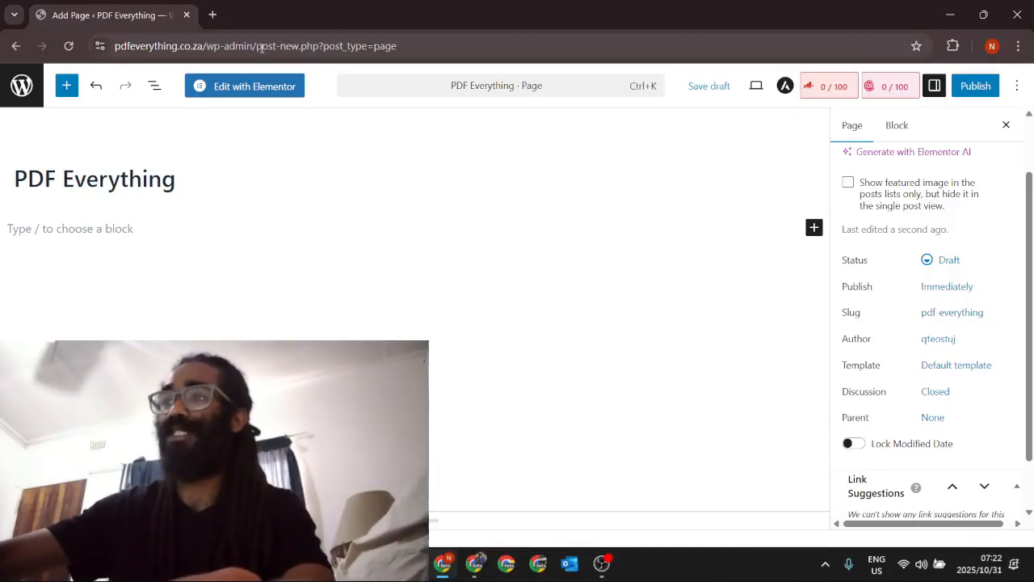
click(208, 47)
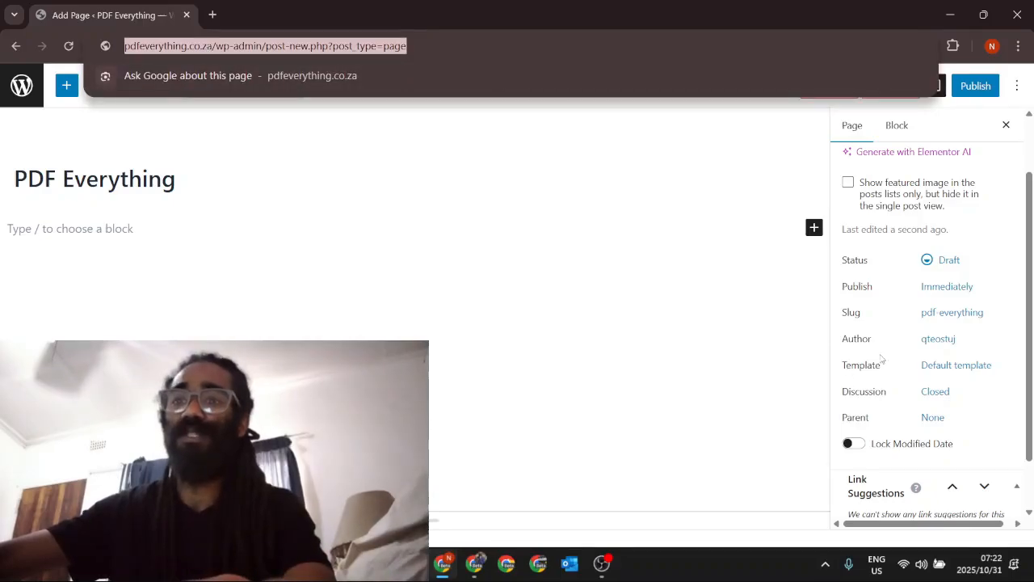
click(881, 331)
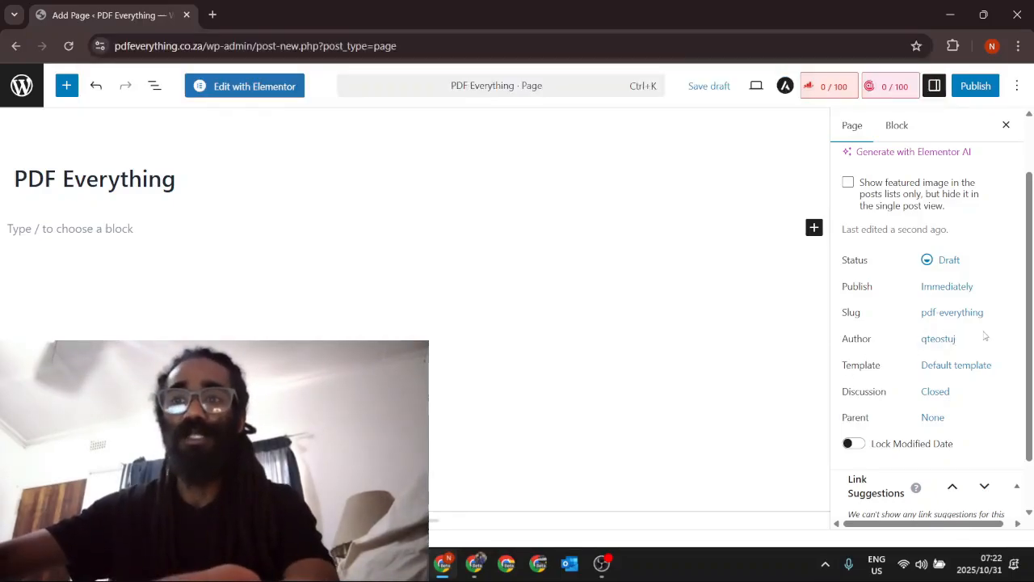
scroll(985, 336, down, 2)
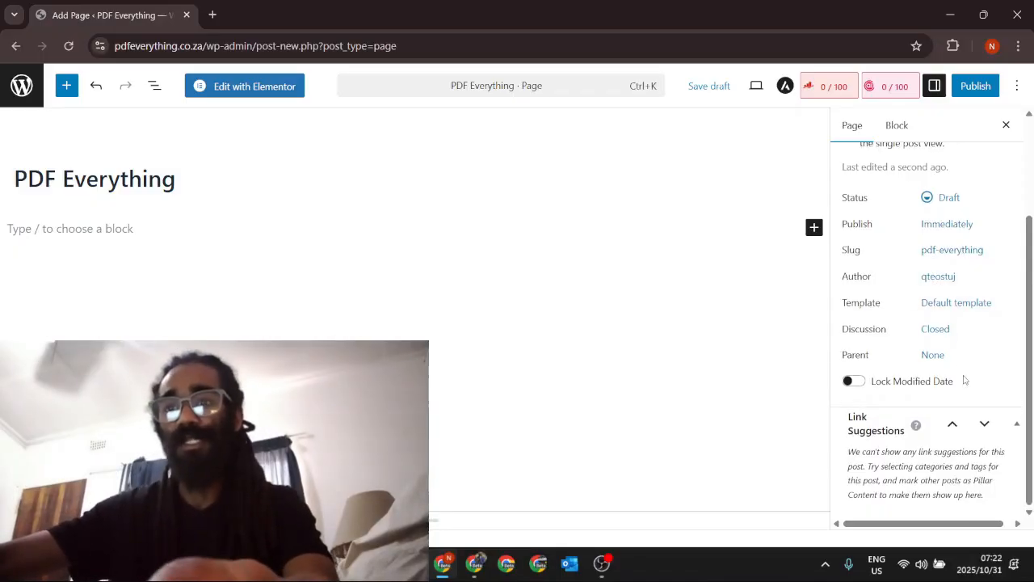
scroll(998, 361, up, 2)
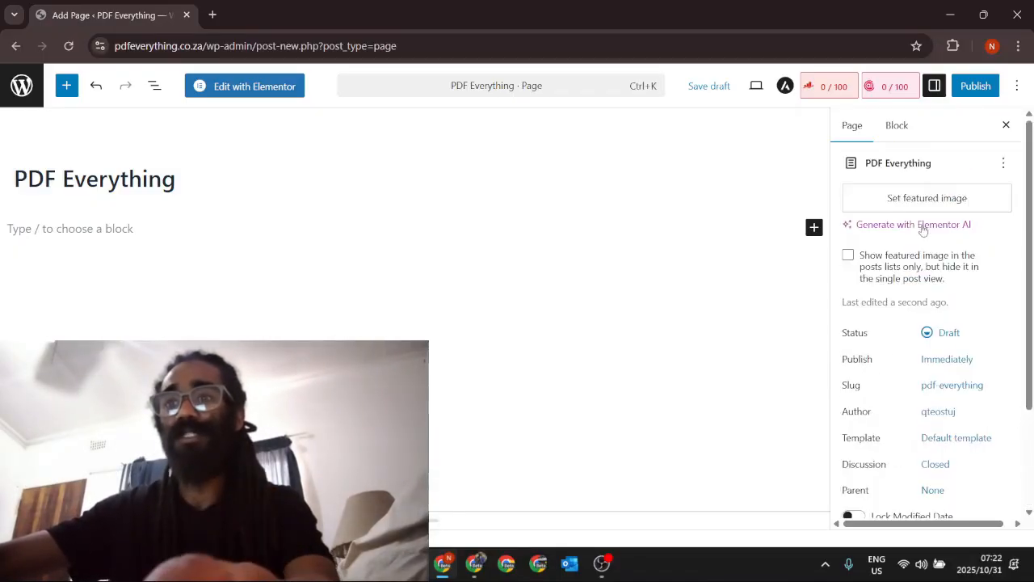
- Set the page's Rank Math focus keyword to "pdf everything"
click(818, 91)
click(908, 344)
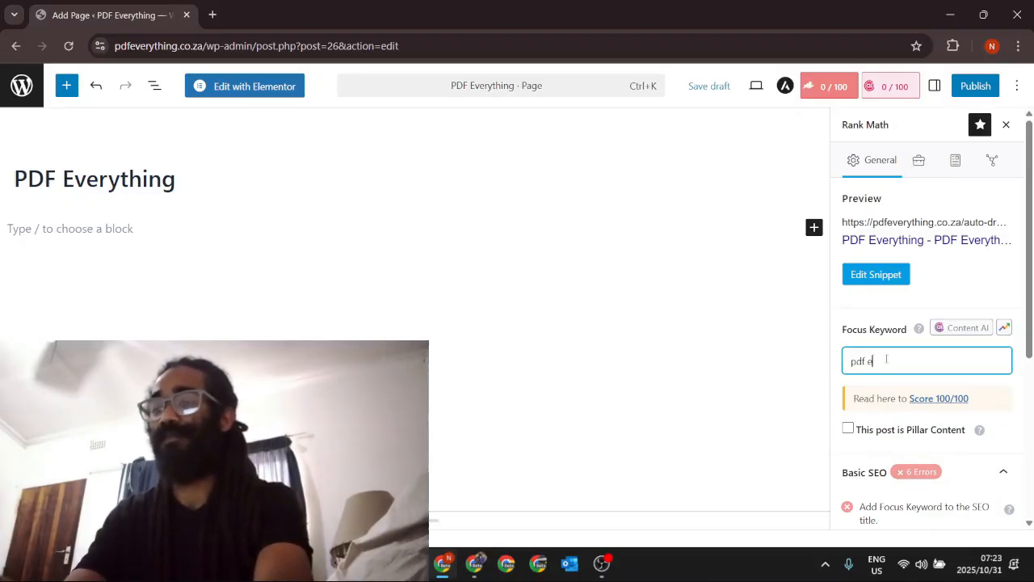
text(pdf everything)
key(Return)
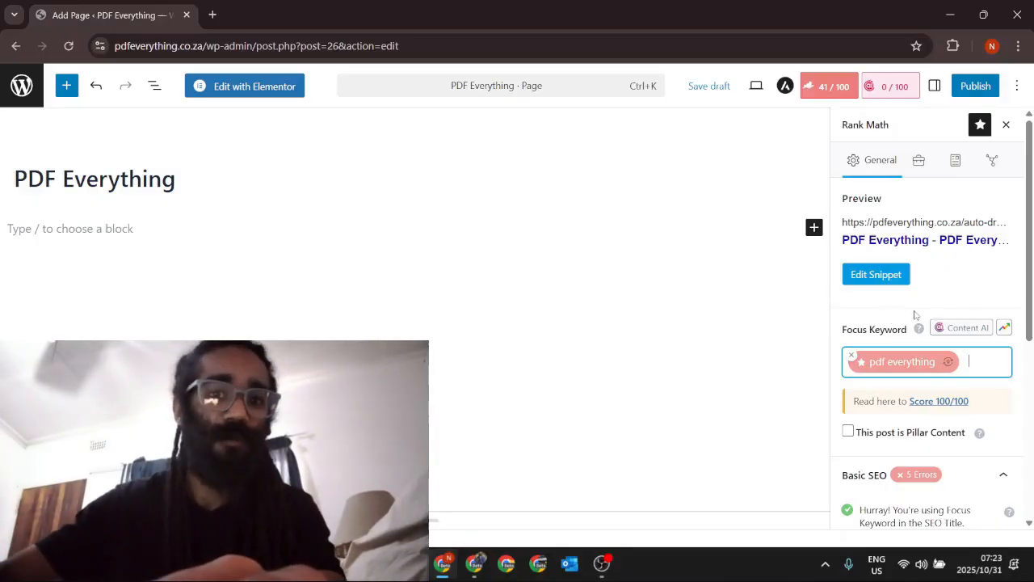
- Open the page's search snippet for editing and set its permalink to "pdf-everything"
scroll(915, 300, down, 3)
scroll(915, 301, up, 3)
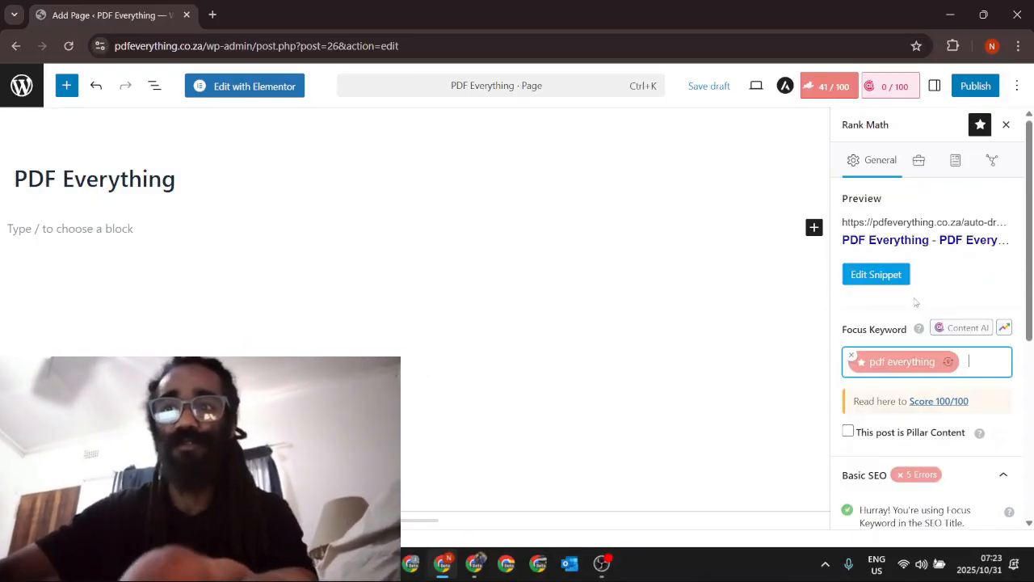
click(903, 274)
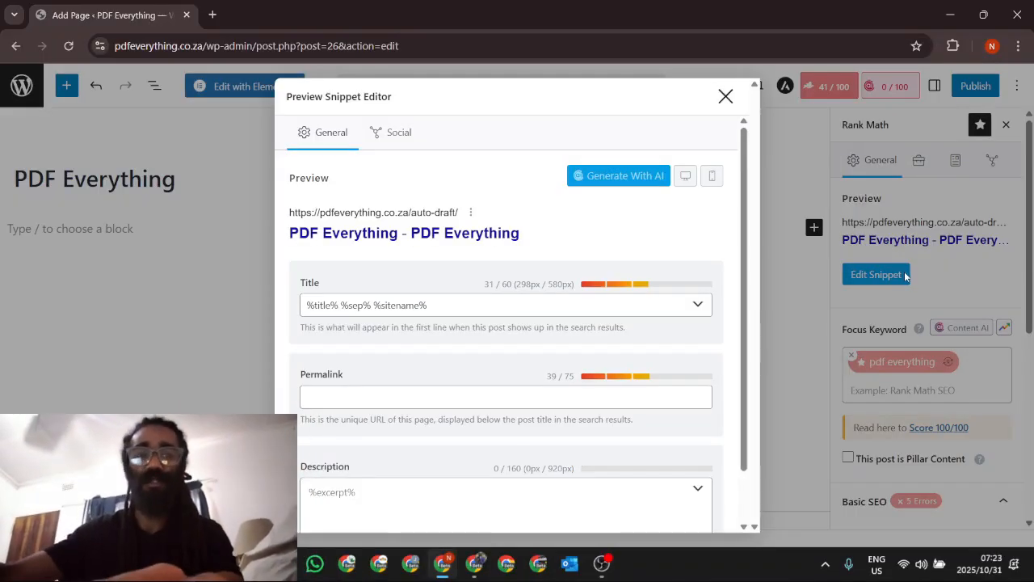
click(405, 393)
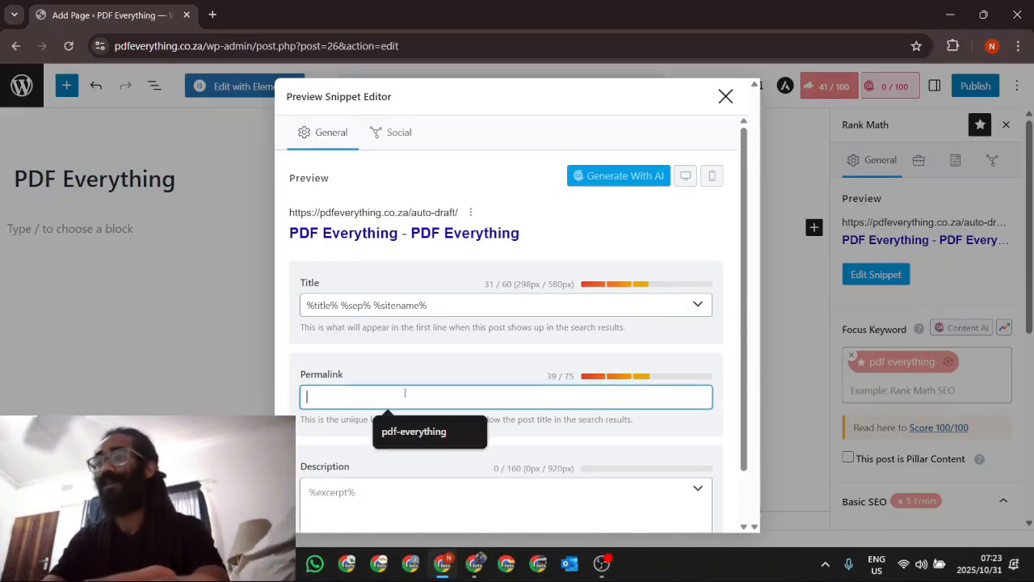
click(412, 441)
- Start the snippet's description with "PDF Everything is a knowledge base collection of all interesting subjects"
key(Tab)
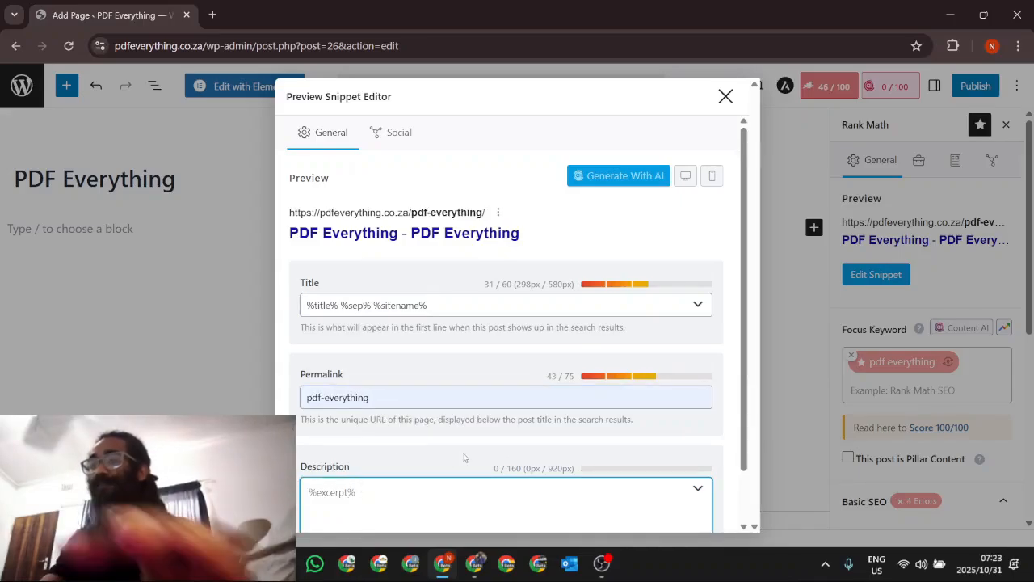
text(PDF )
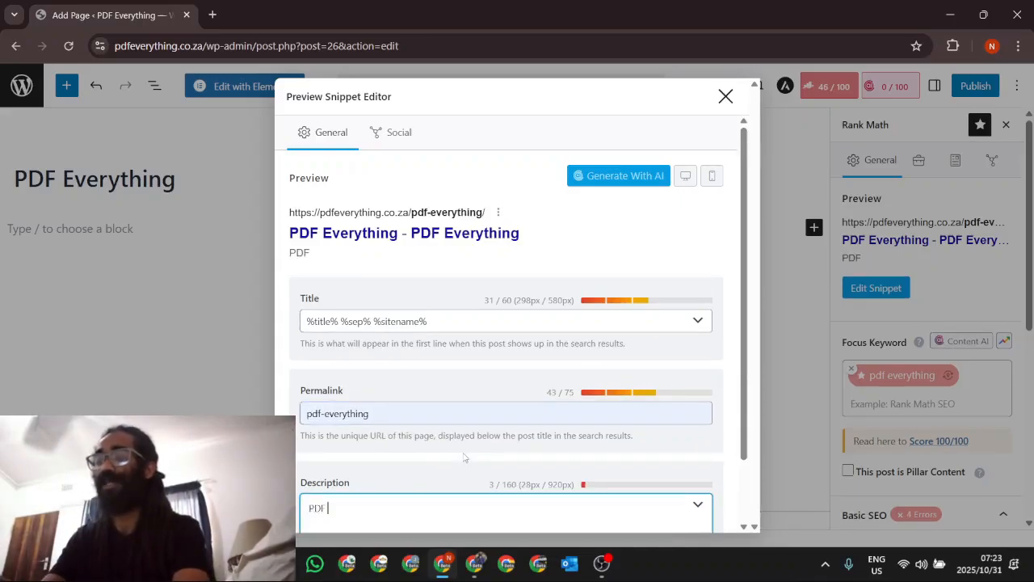
text(Everythin)
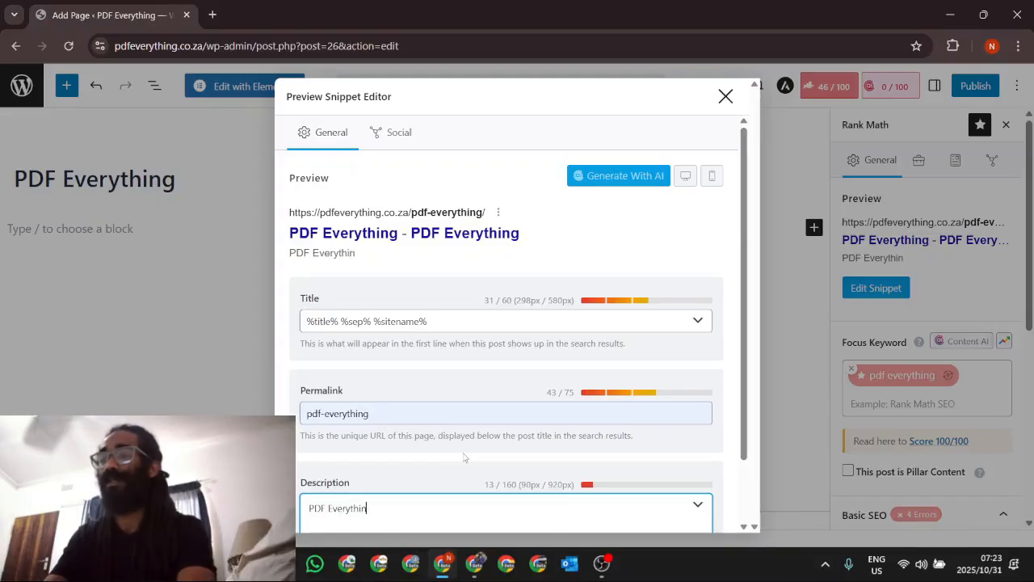
text(g is)
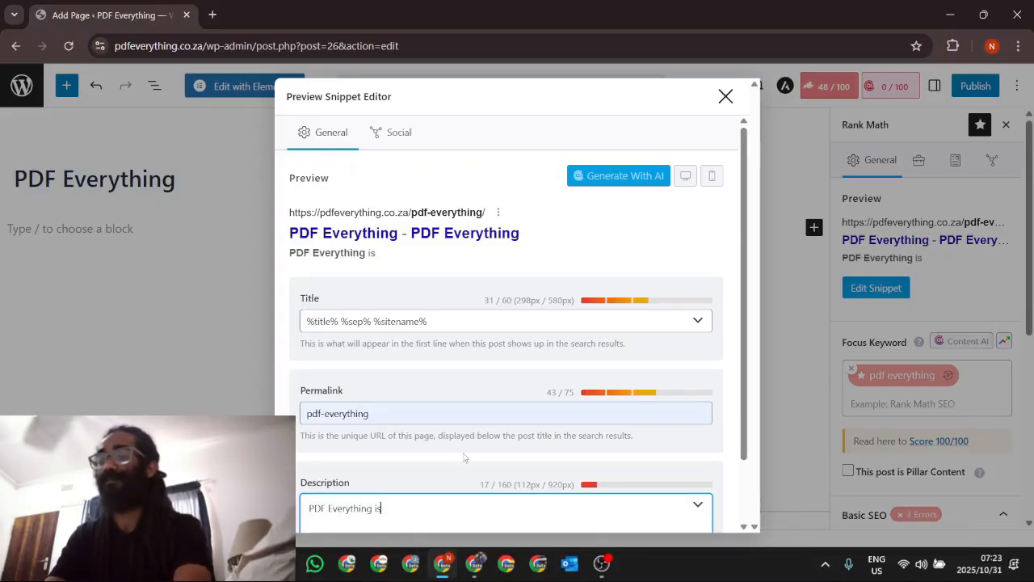
text( a know)
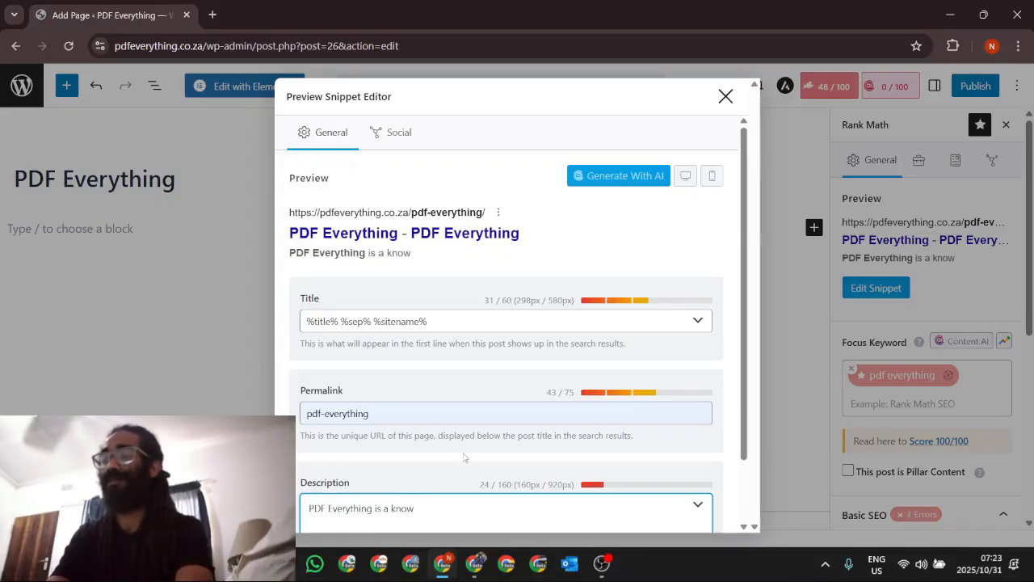
text(ledge base)
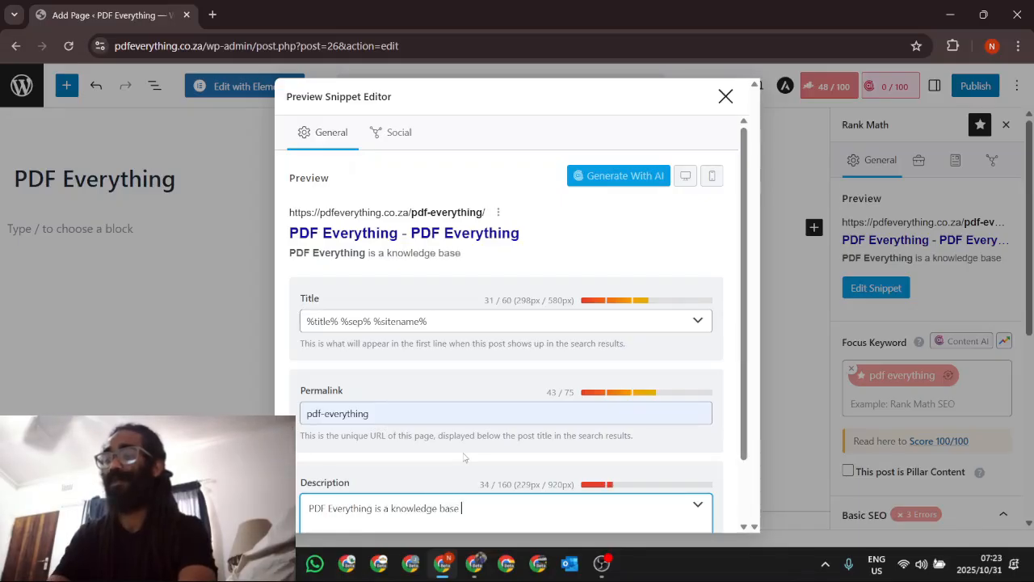
text( collection)
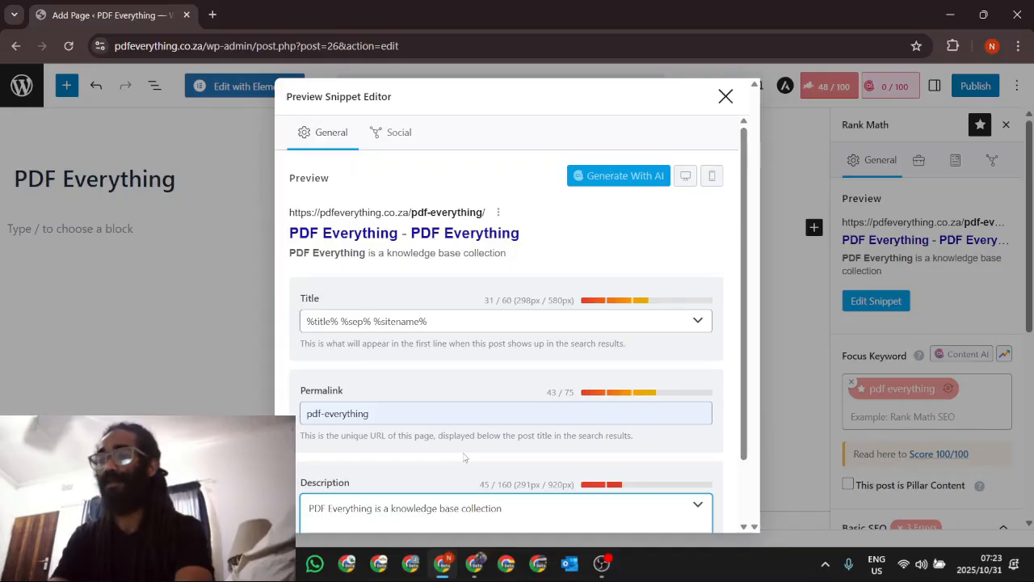
key(BackSpace)
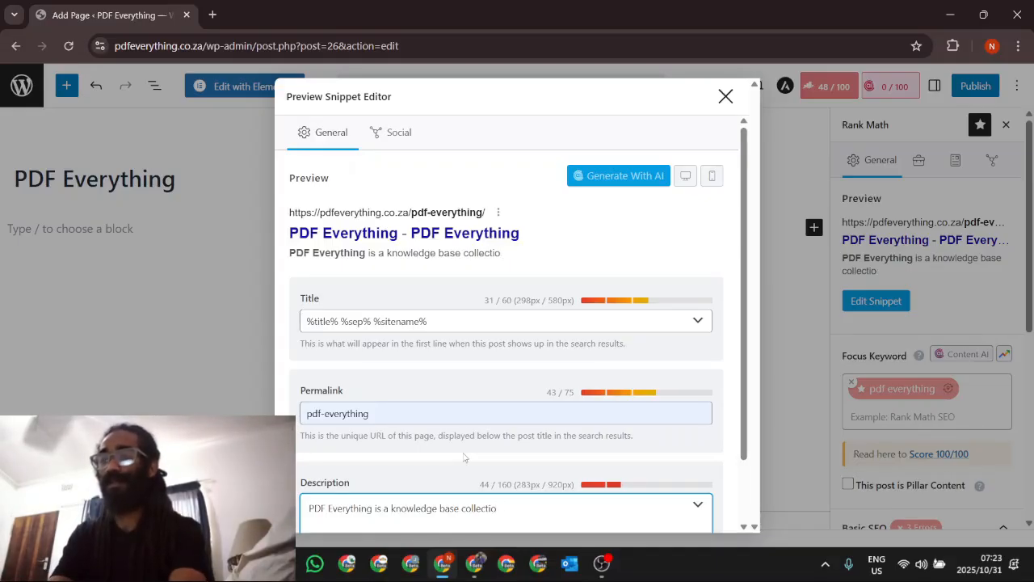
text(n of all interesting subject)
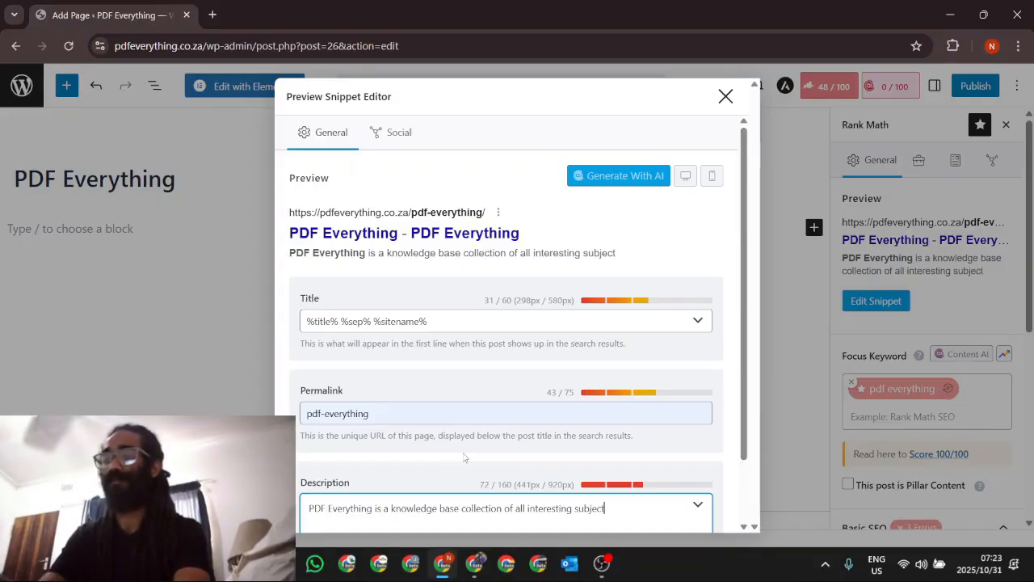
- Complete the description with ". here you will find value for diets, money making and more." and close the snippet editor
text(here you will find va)
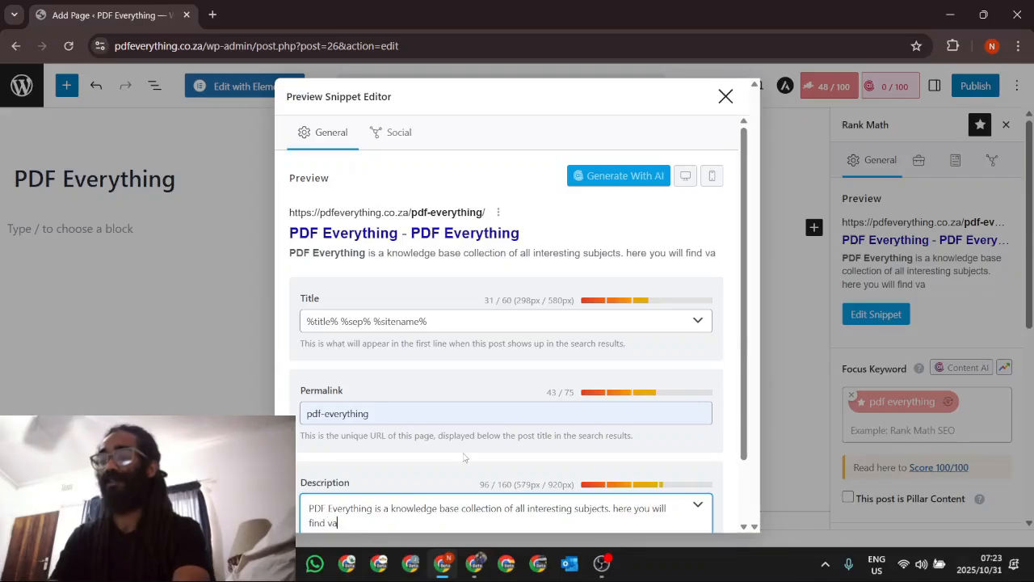
text(lue for diets,)
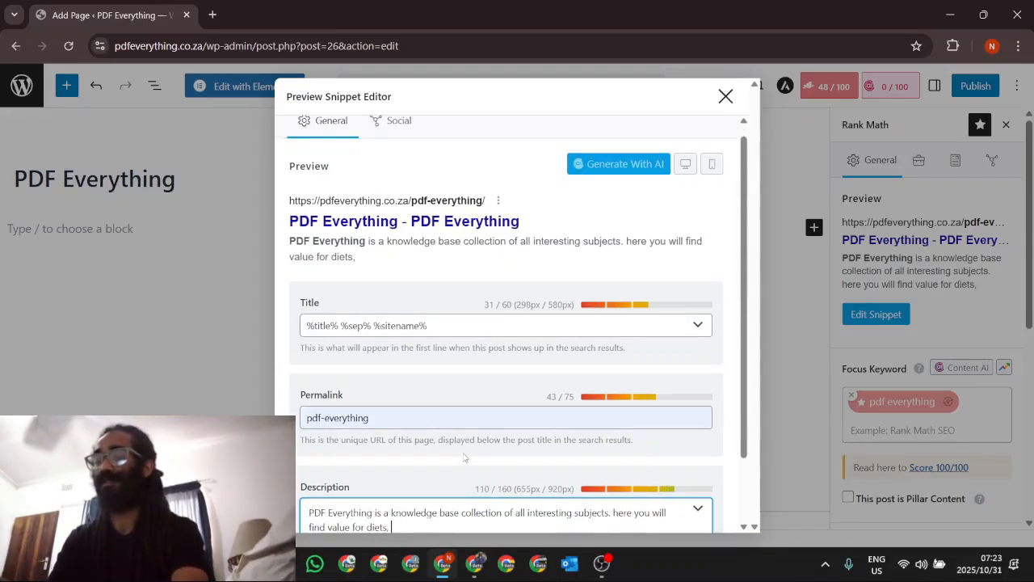
text( making and more)
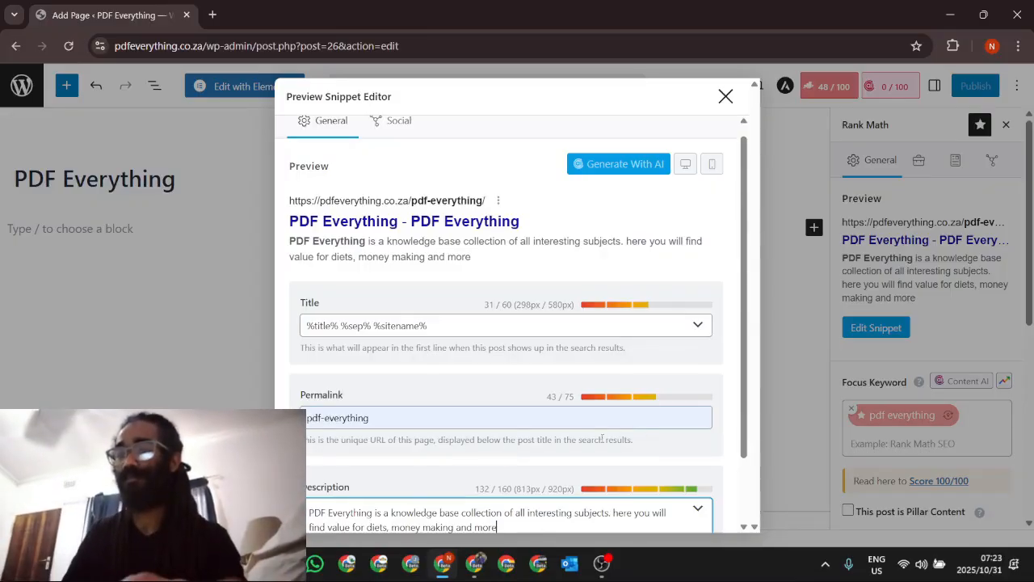
scroll(699, 449, down, 1)
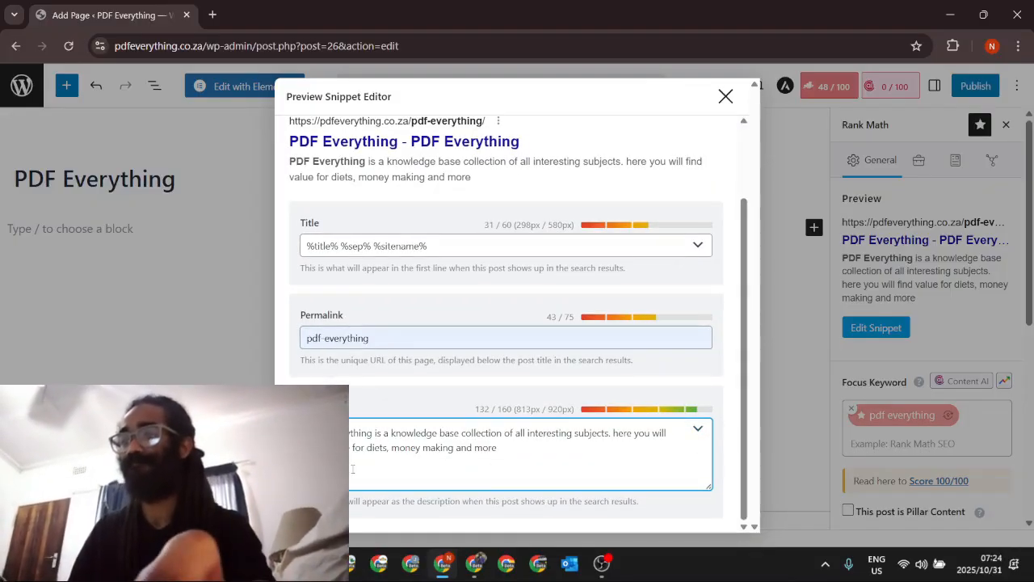
text(.)
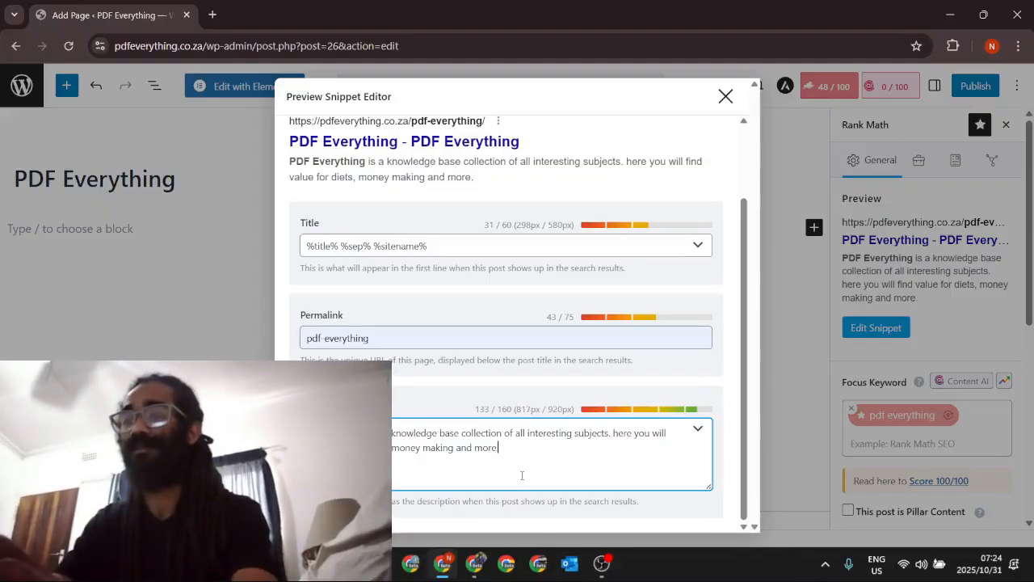
scroll(631, 270, up, 2)
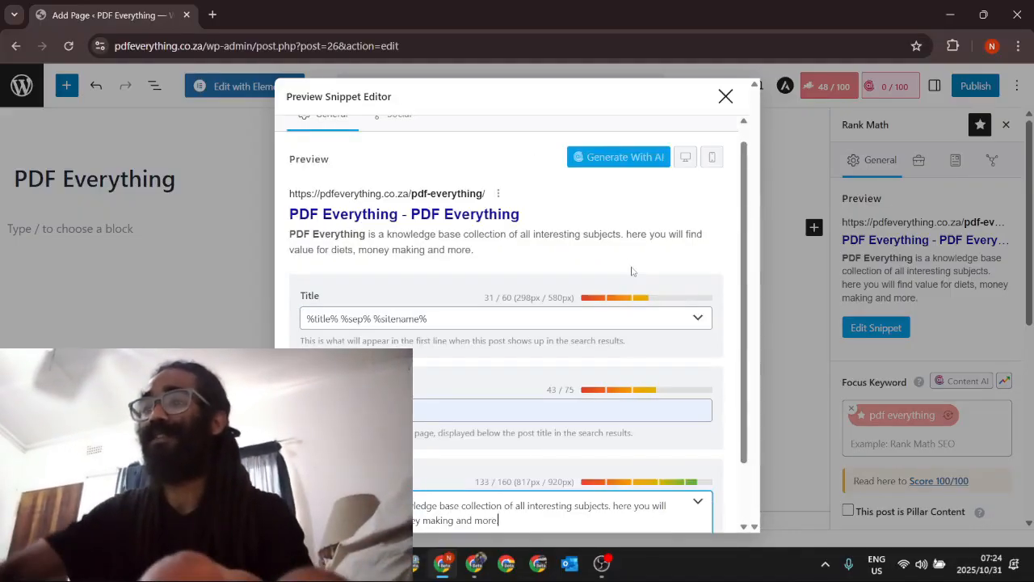
click(724, 97)
- Review the page's Basic SEO checks and publish the "PDF Everything" page immediately with public visibility
scroll(980, 364, down, 5)
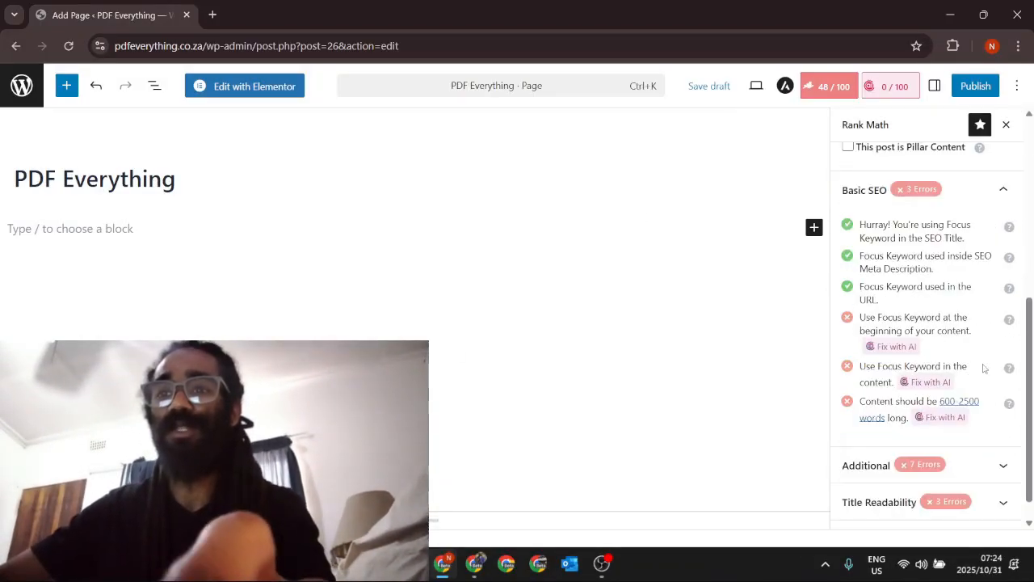
scroll(981, 364, up, 5)
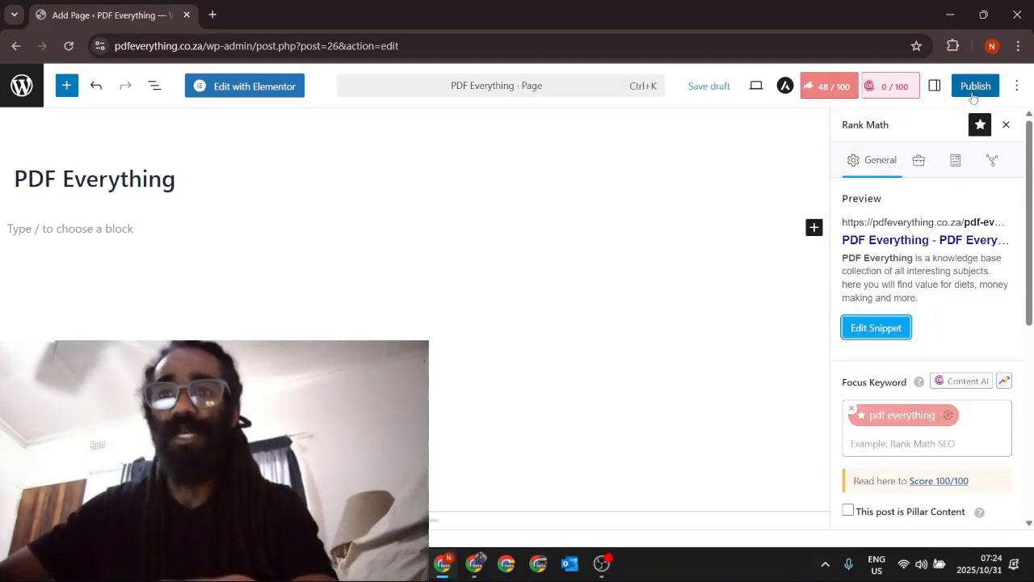
scroll(966, 354, down, 5)
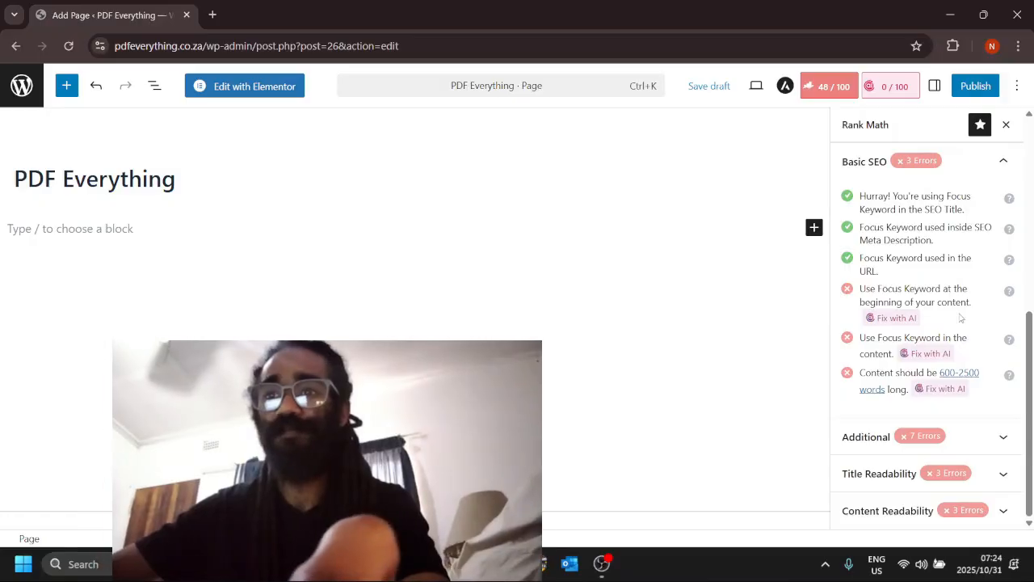
scroll(963, 380, up, 5)
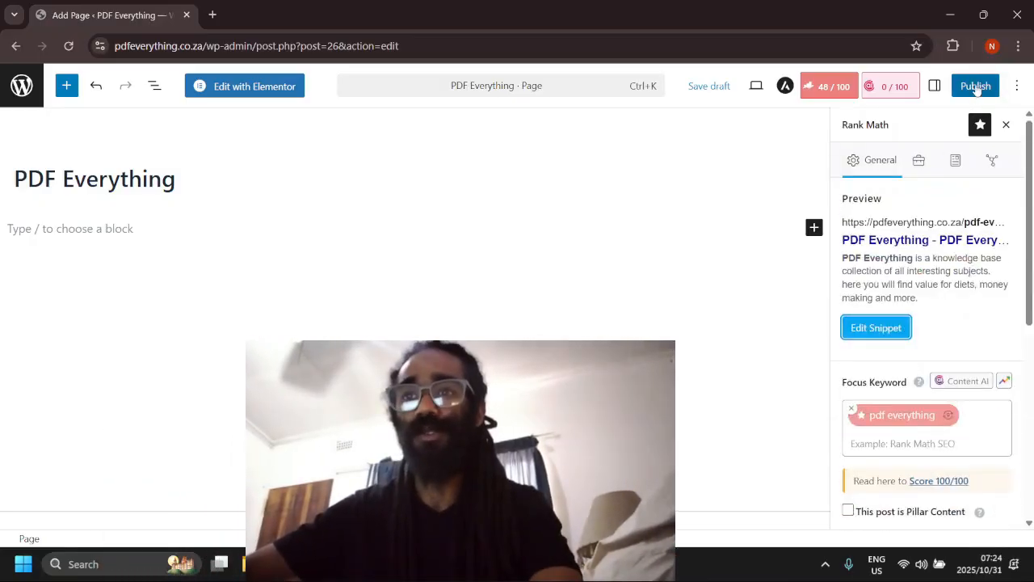
click(975, 86)
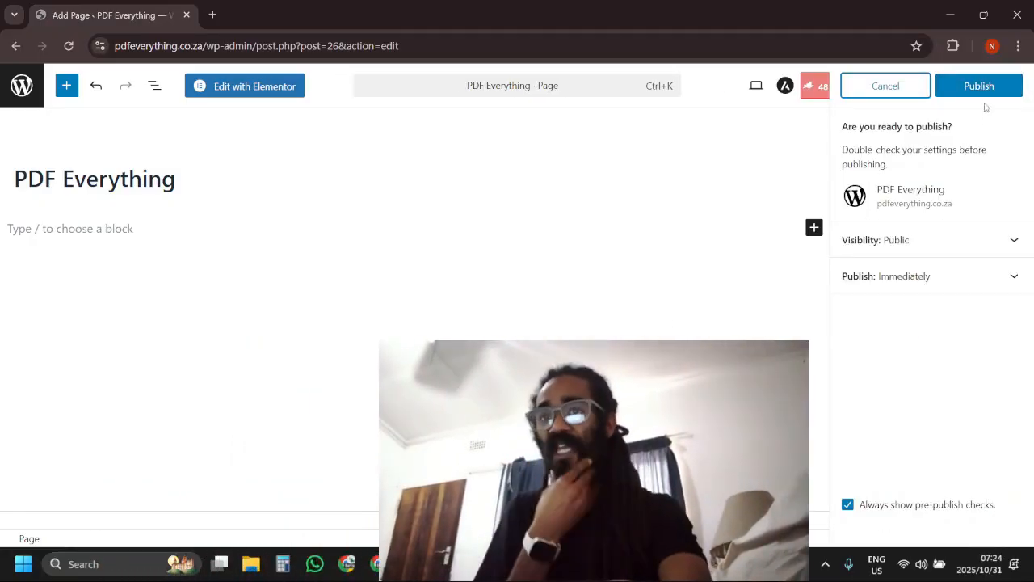
click(973, 87)
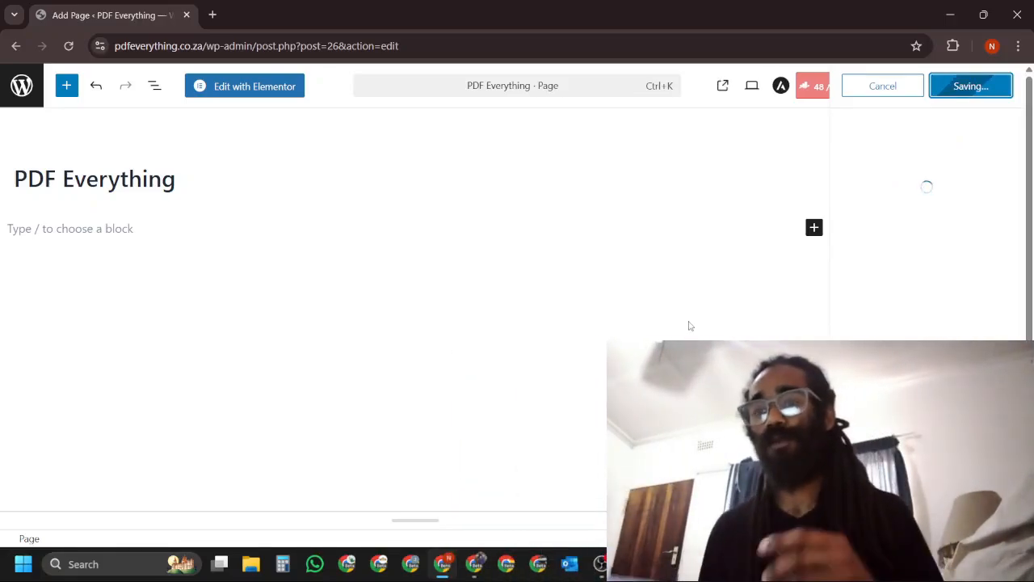
- Switch to the Canva "video topics for lesson" whiteboard, examine the Homepage, Store, Contact and About layouts, and check the page's publishing status in WordPress
key(alt+Tab)
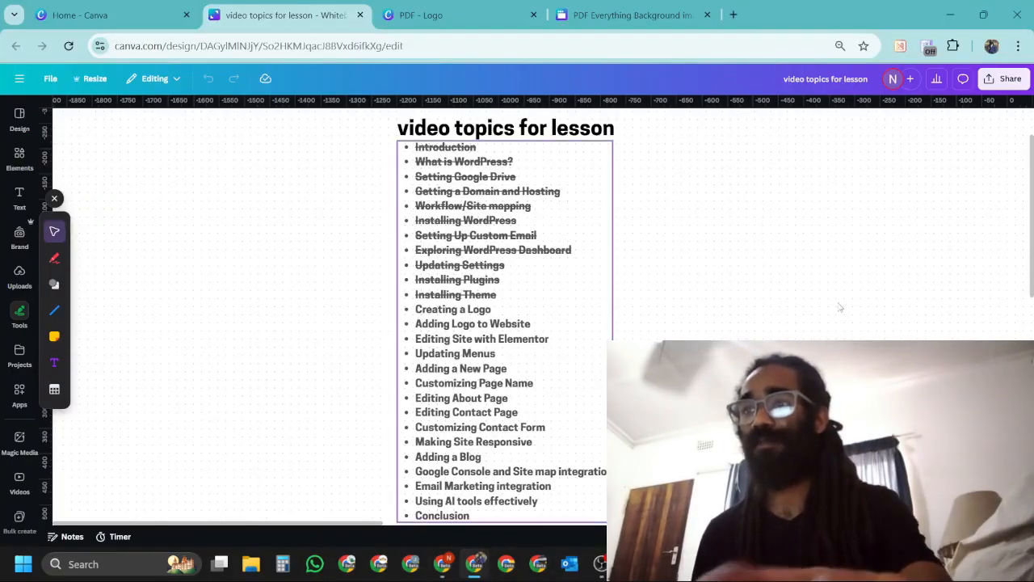
drag(851, 294, 339, 283)
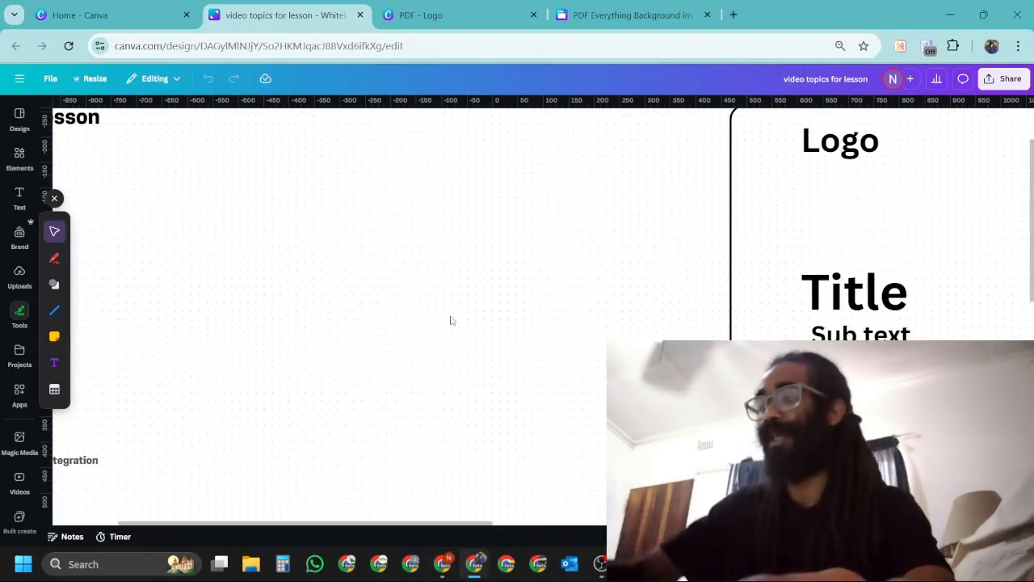
scroll(451, 319, down, 2)
scroll(452, 321, down, 5)
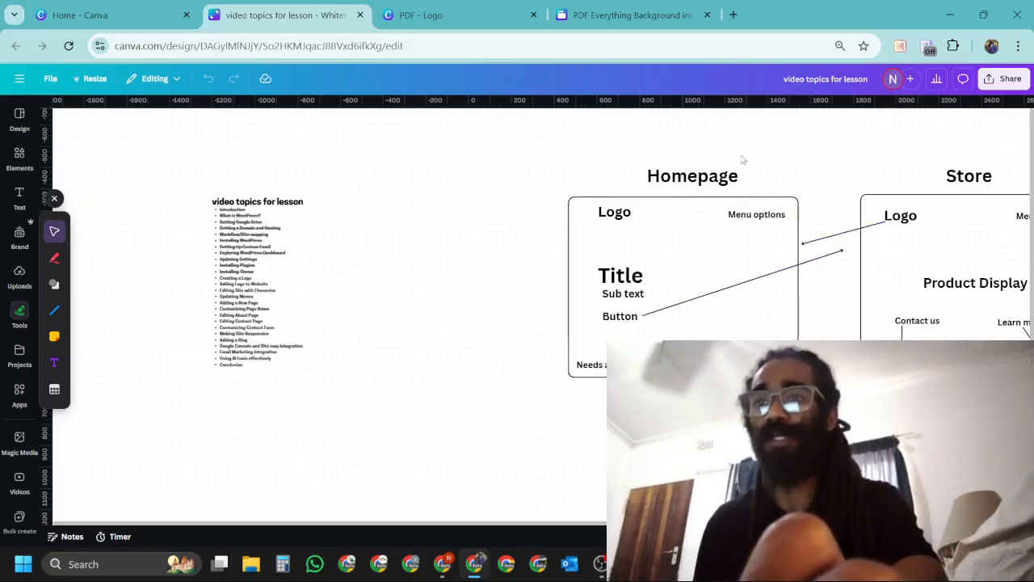
scroll(522, 124, right, 4)
scroll(535, 121, left, 1)
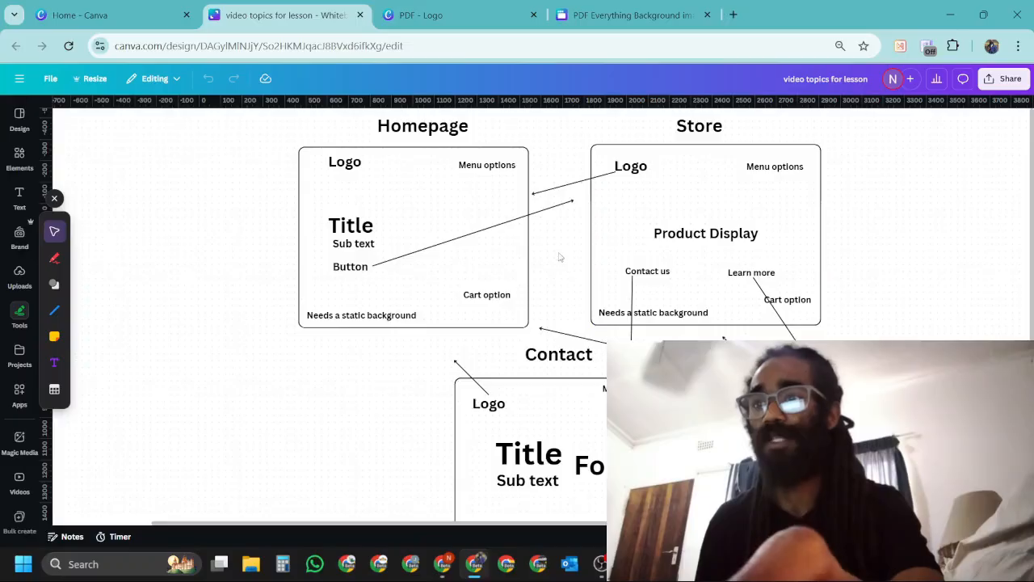
scroll(559, 257, down, 2)
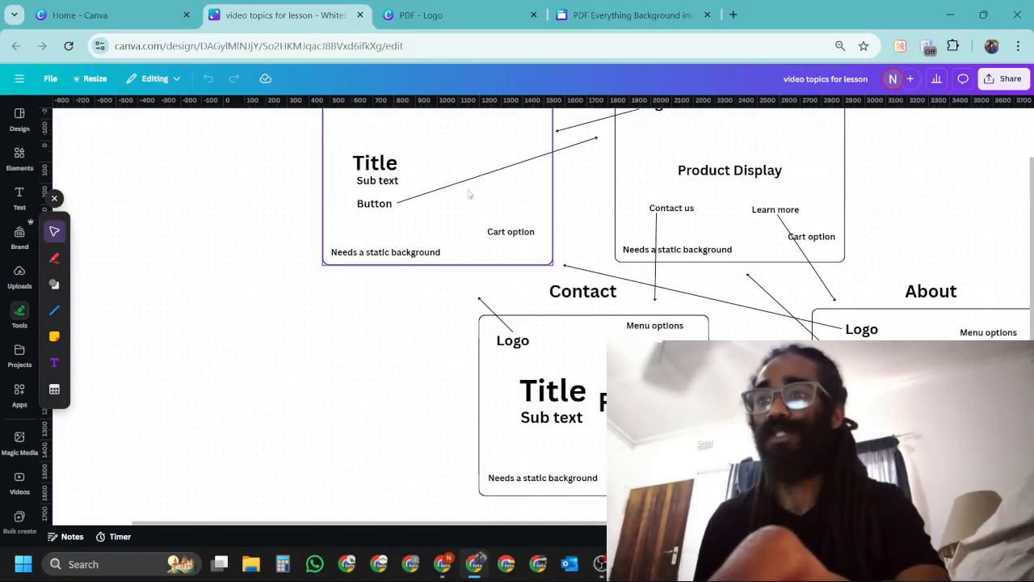
scroll(457, 194, right, 2)
scroll(565, 194, left, 3)
scroll(702, 316, up, 2)
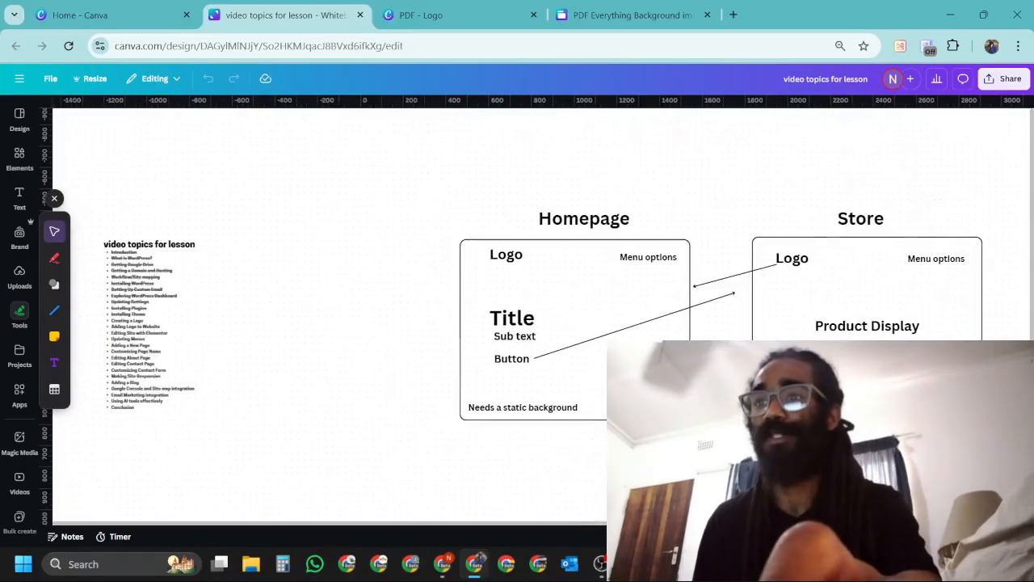
scroll(719, 315, up, 1)
scroll(709, 296, down, 3)
scroll(709, 295, right, 1)
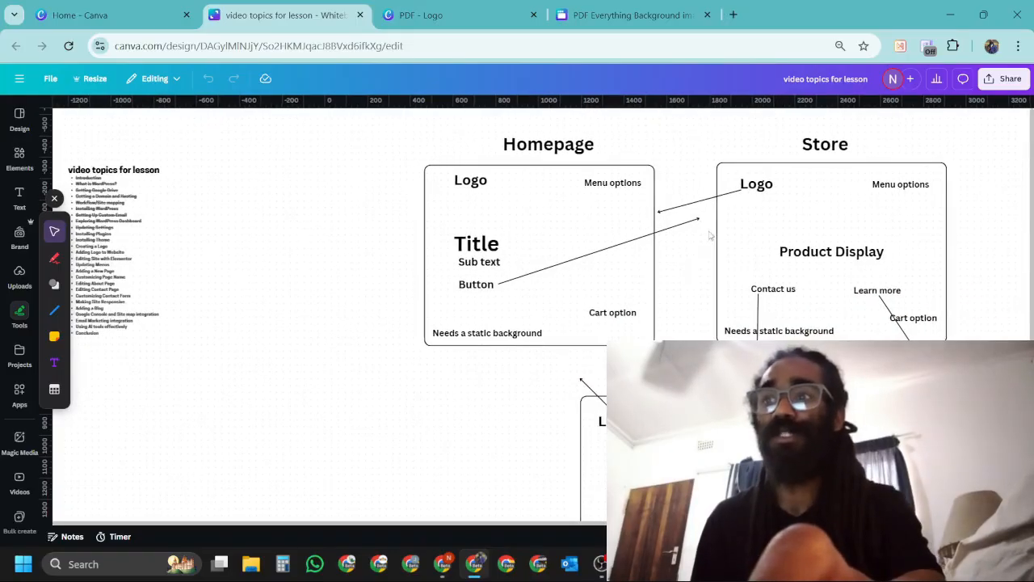
click(444, 566)
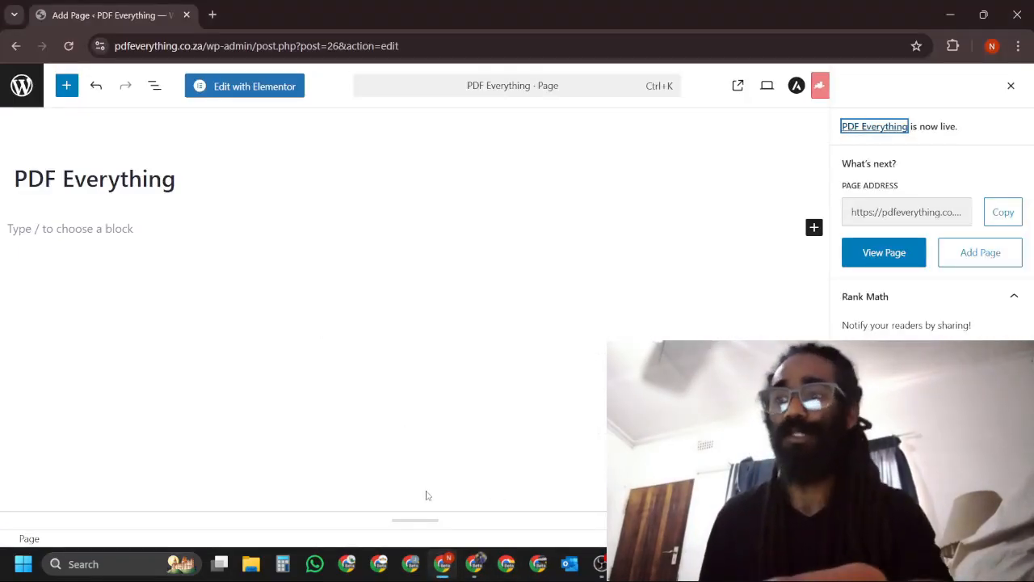
click(477, 569)
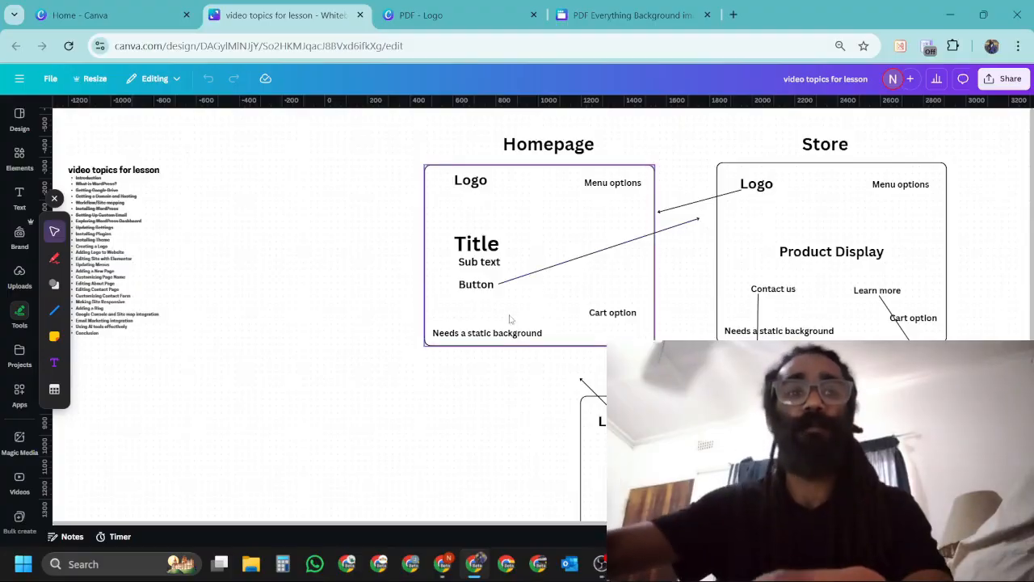
- Examine the PDF logo design and the page backgrounds in the "PDF Everything Background images" design
click(465, 17)
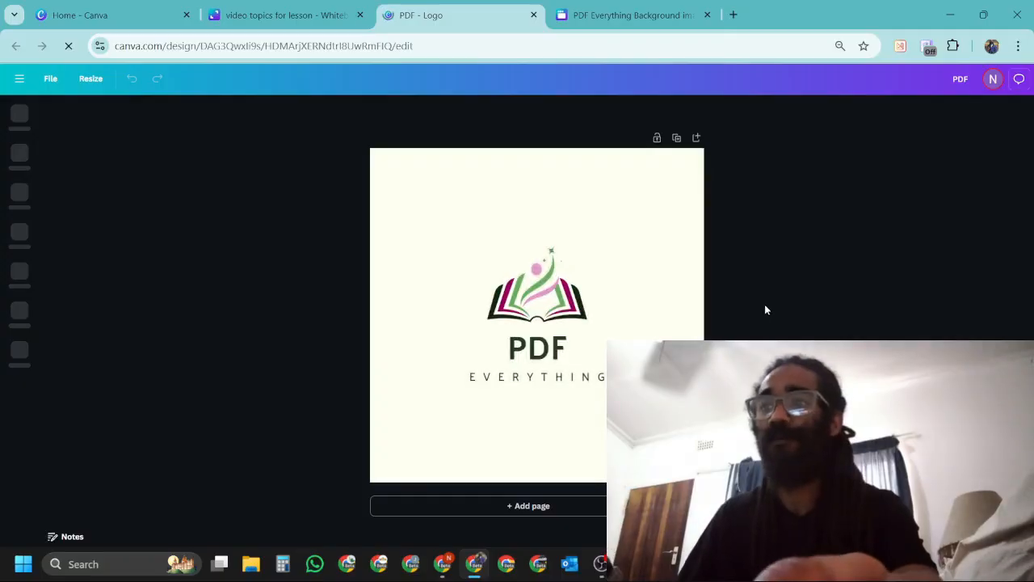
click(647, 16)
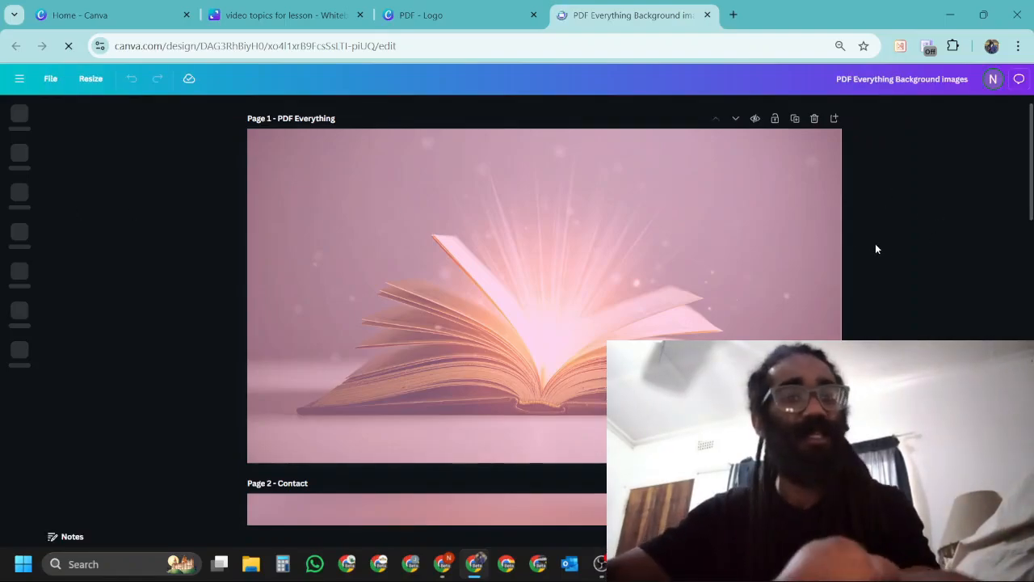
scroll(876, 253, down, 1)
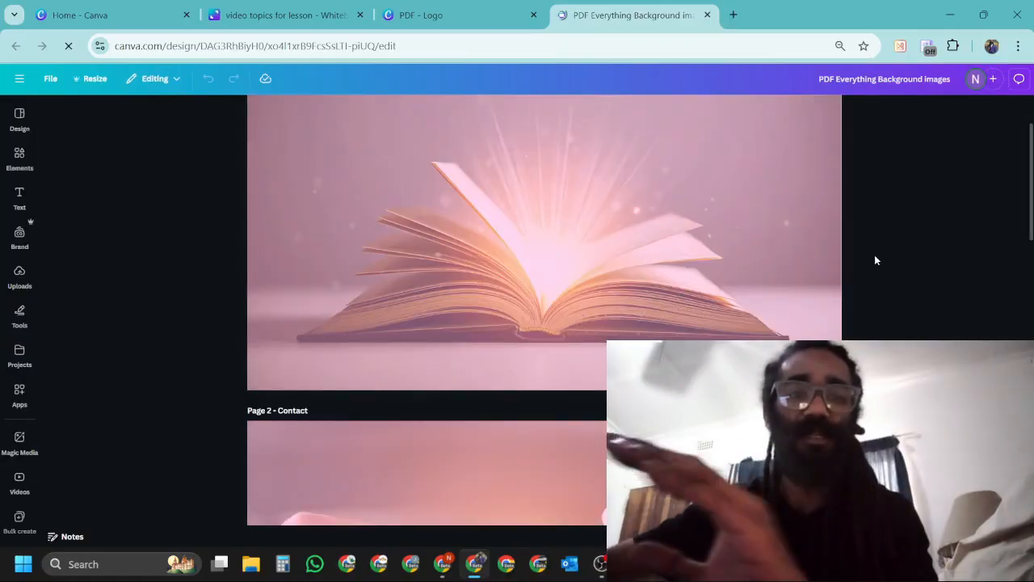
scroll(875, 254, down, 5)
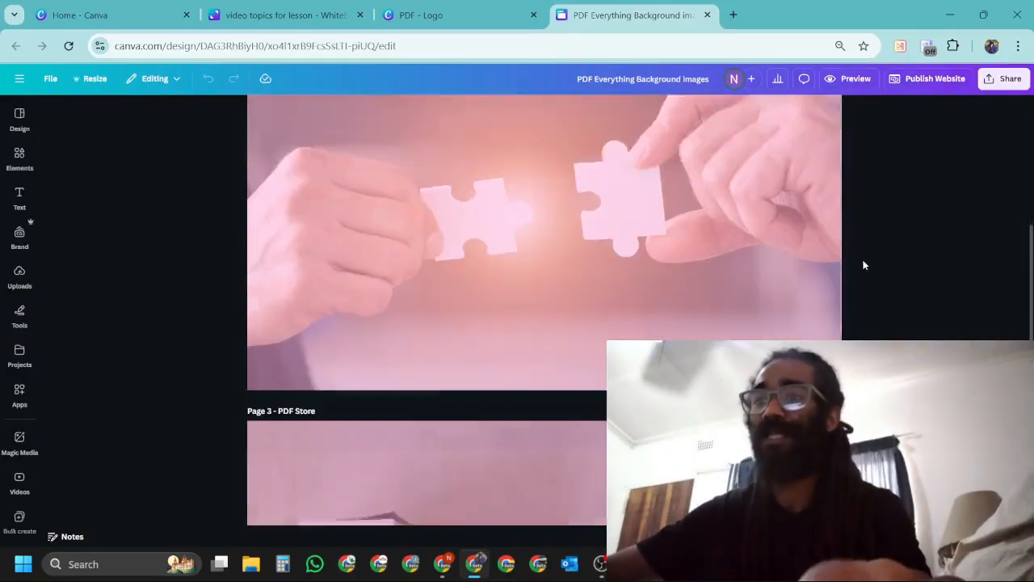
scroll(886, 287, down, 5)
scroll(703, 309, up, 5)
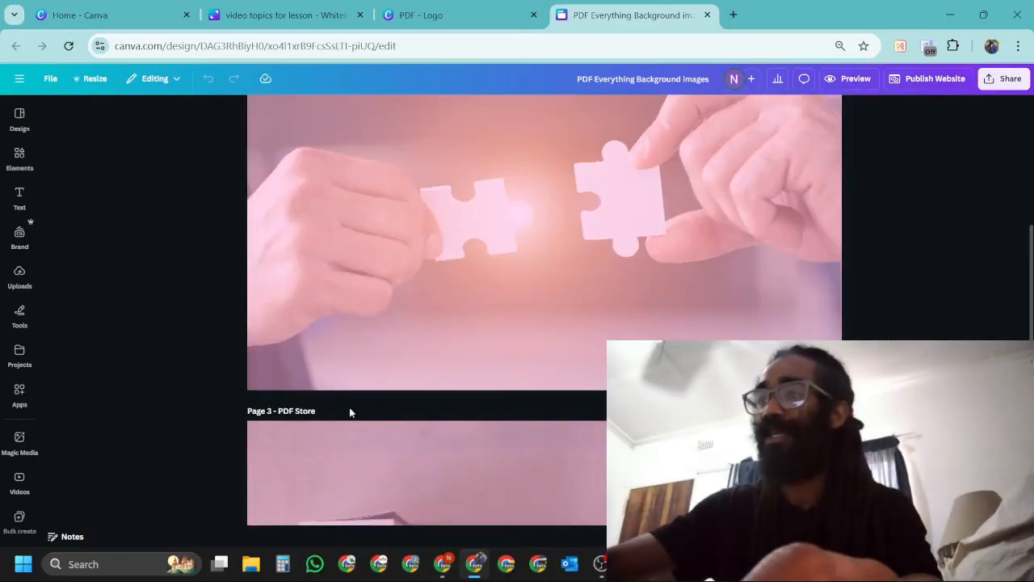
- Review the Contact, PDF Store and About PDF Everything background pages, returning to the first page
scroll(896, 326, down, 5)
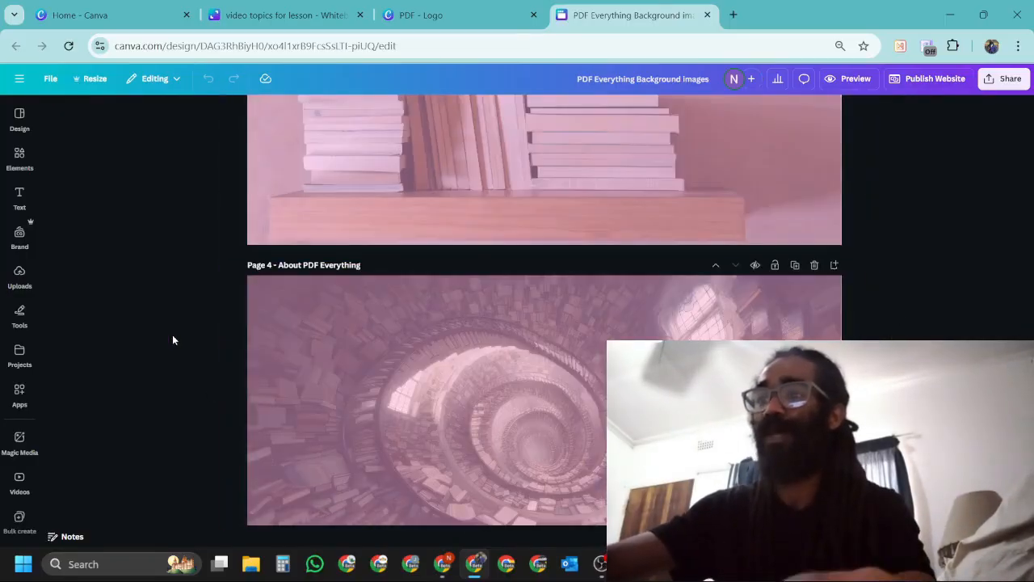
scroll(816, 270, down, 2)
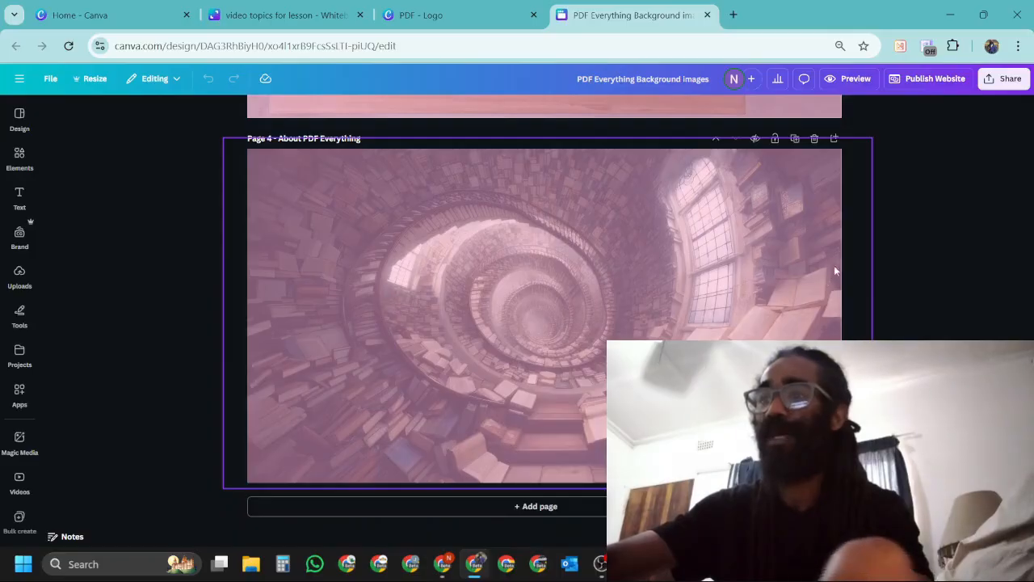
scroll(886, 287, up, 5)
scroll(886, 288, up, 3)
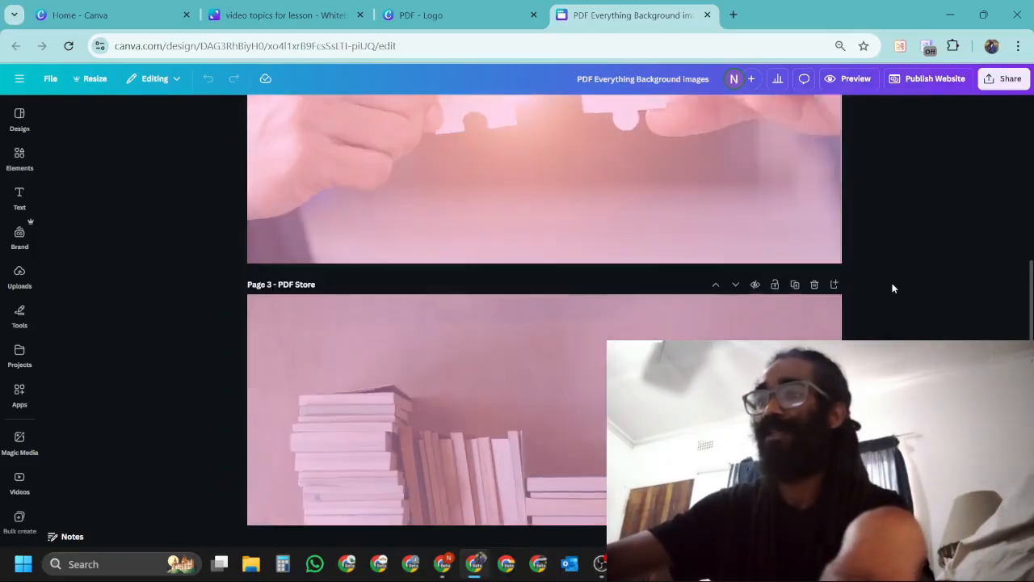
scroll(895, 289, up, 4)
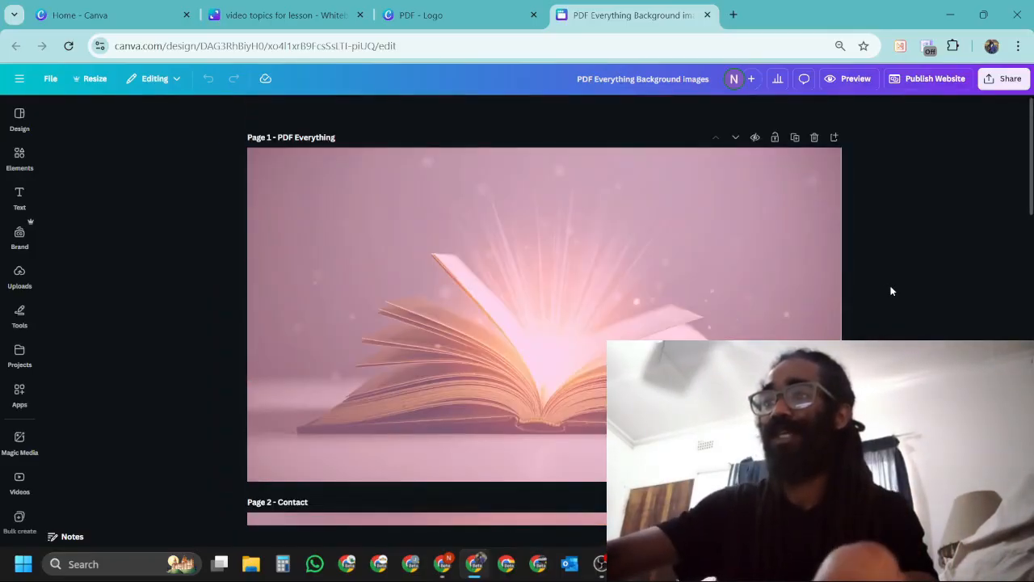
- Add a fifth page after the About PDF Everything page and title it "Extra background"
scroll(892, 291, down, 12)
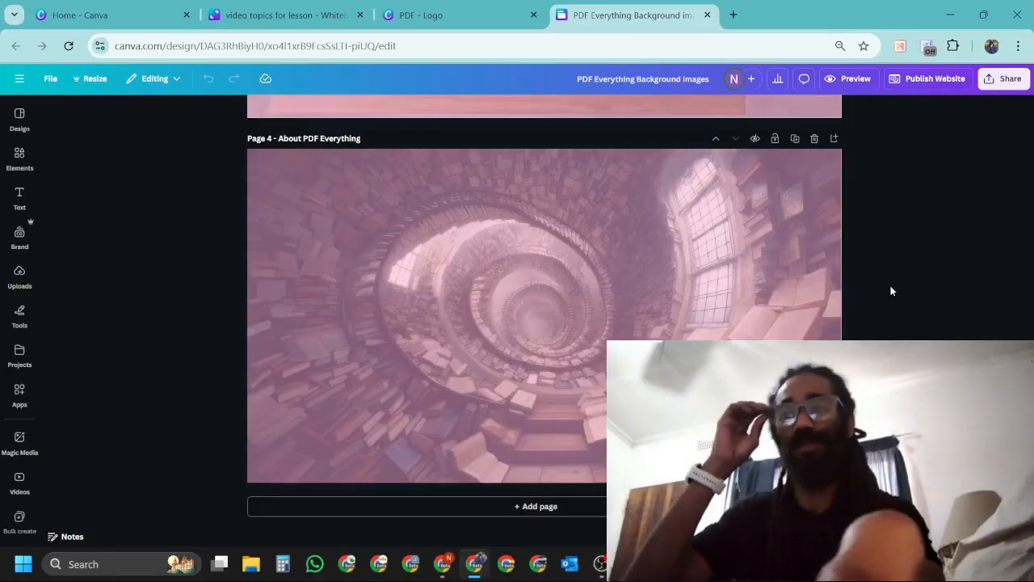
click(536, 508)
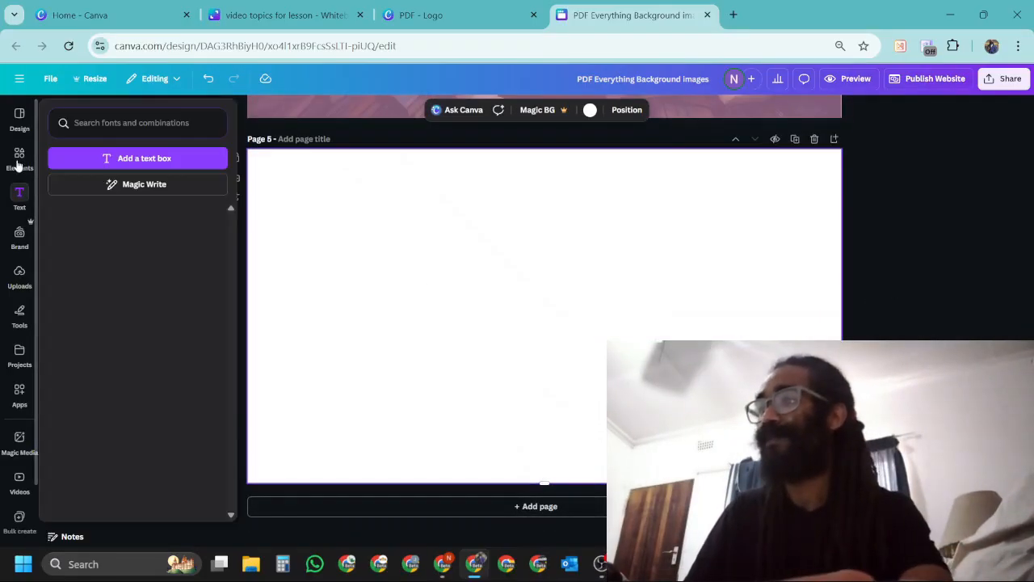
mouse_move(20, 164)
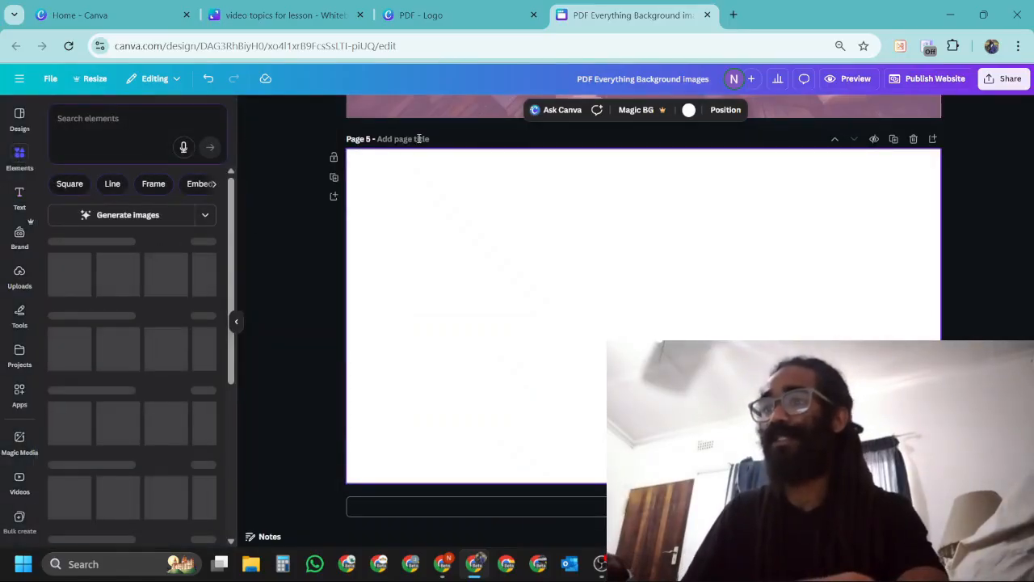
click(419, 139)
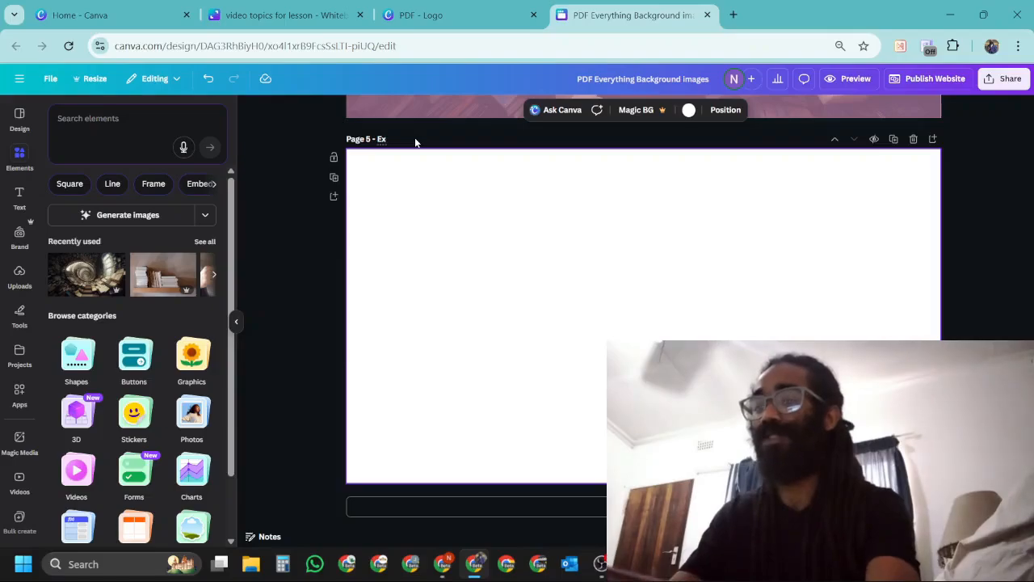
text(Extra backgrou)
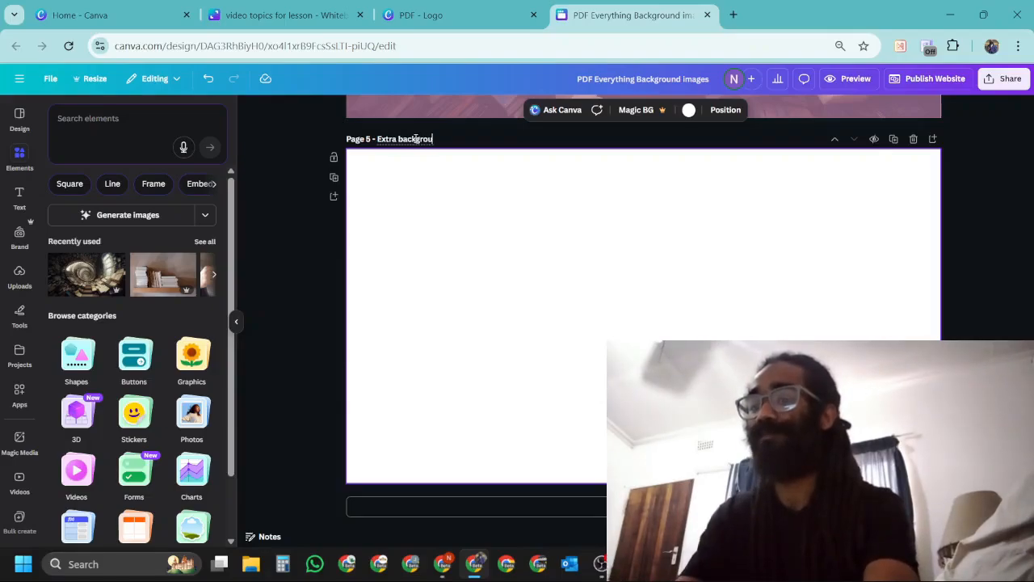
text(nd)
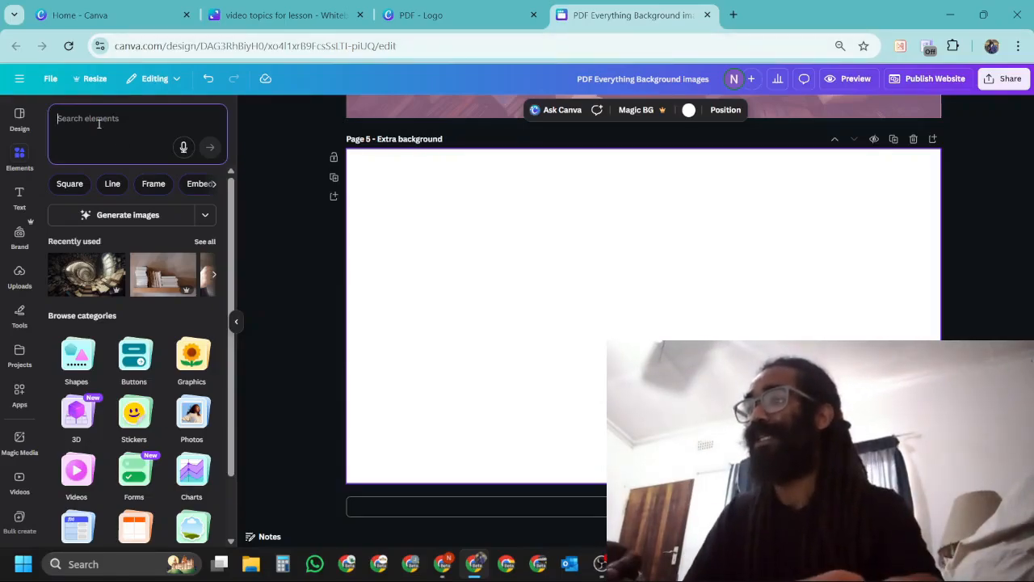
- Search the elements for "knowledge" and browse all photo results for a background image
text(know)
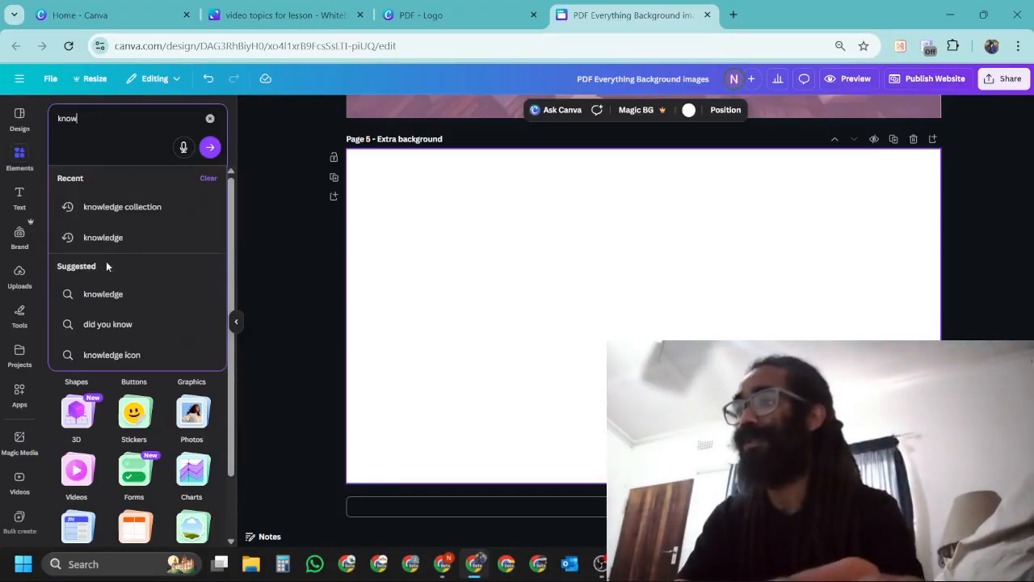
click(126, 238)
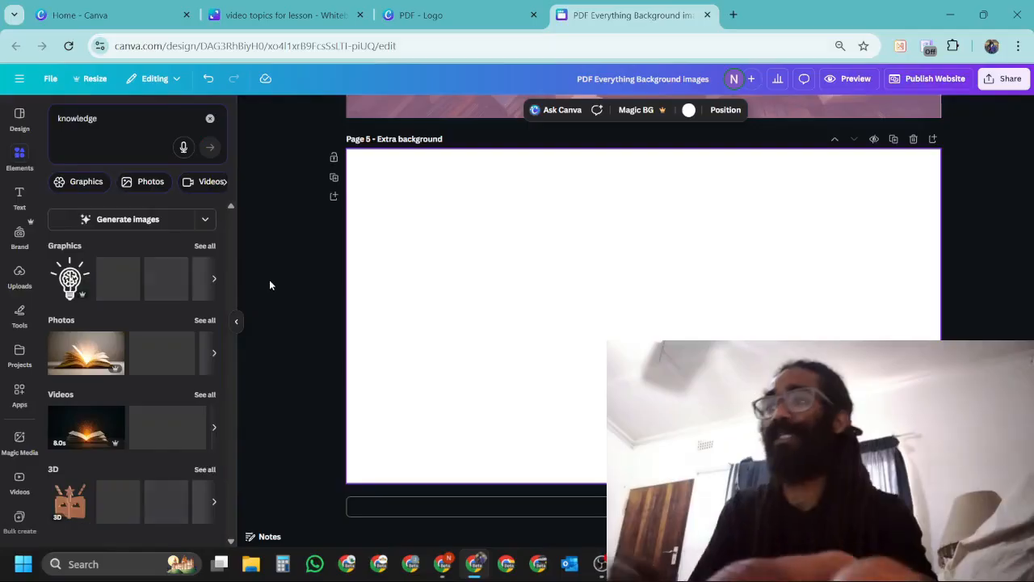
click(207, 320)
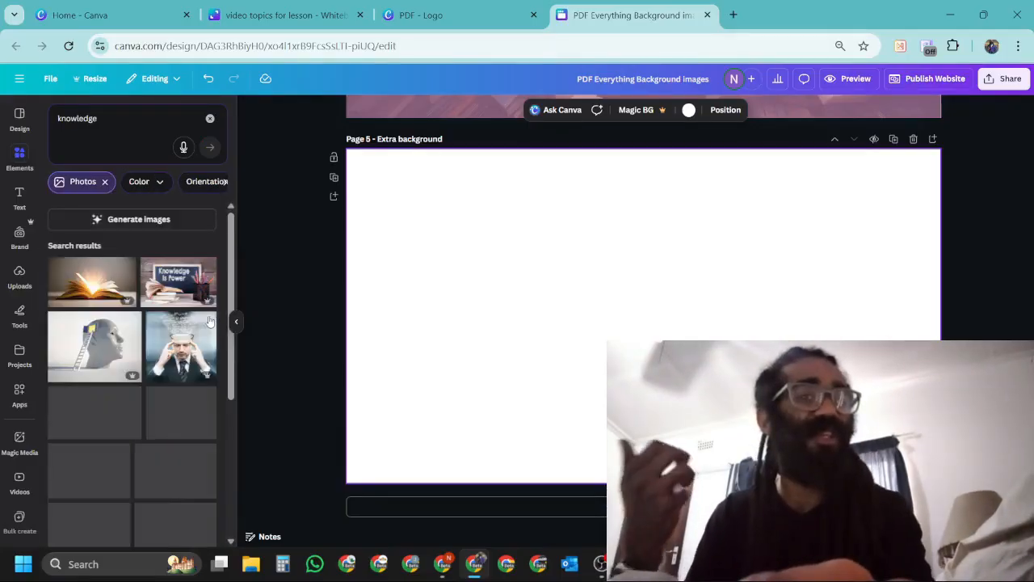
scroll(162, 327, down, 5)
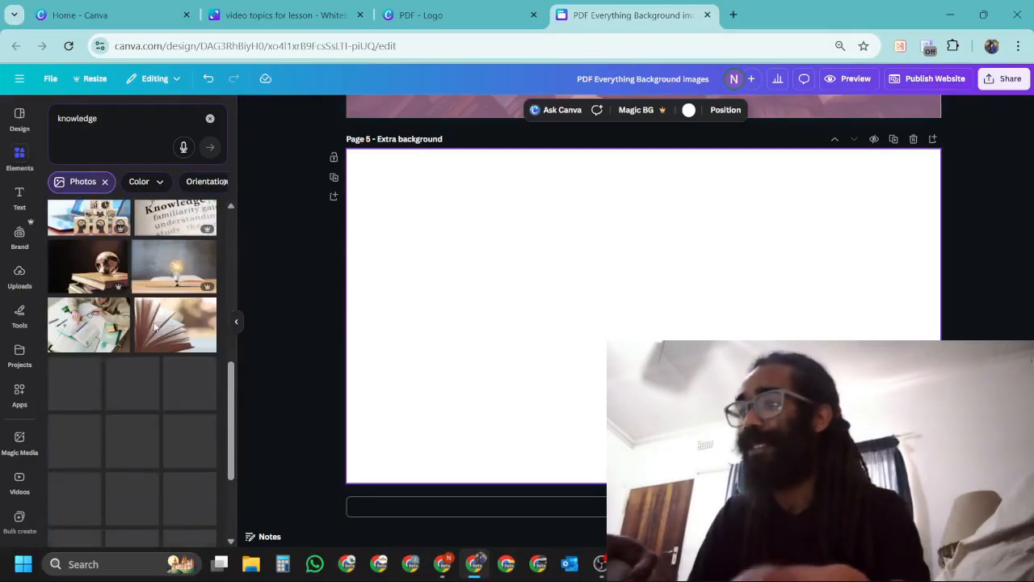
scroll(154, 326, down, 3)
scroll(153, 327, up, 4)
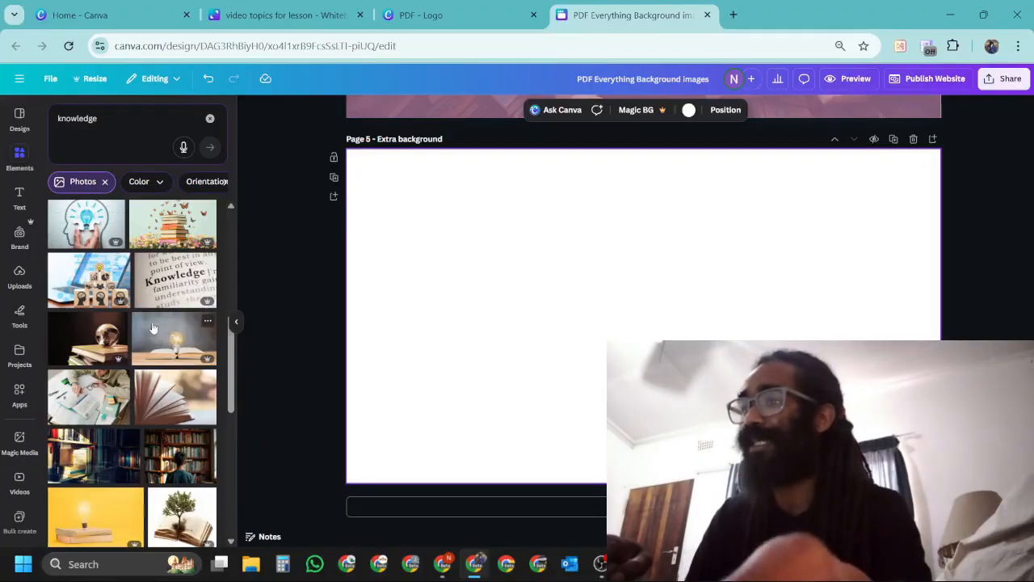
- Insert the photo of a glass globe on stacked books on page 5 and set it as the page background
click(96, 345)
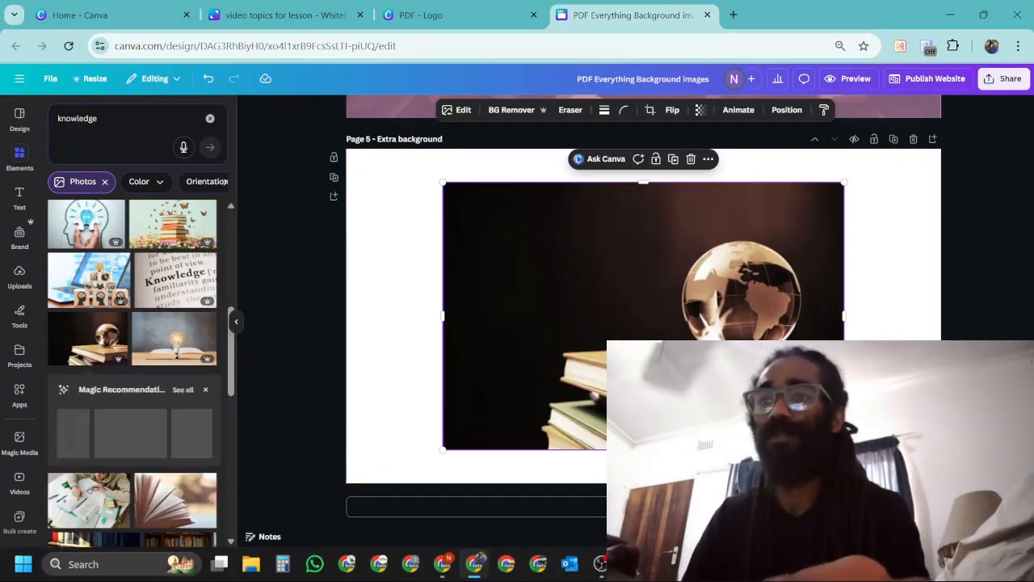
click(707, 159)
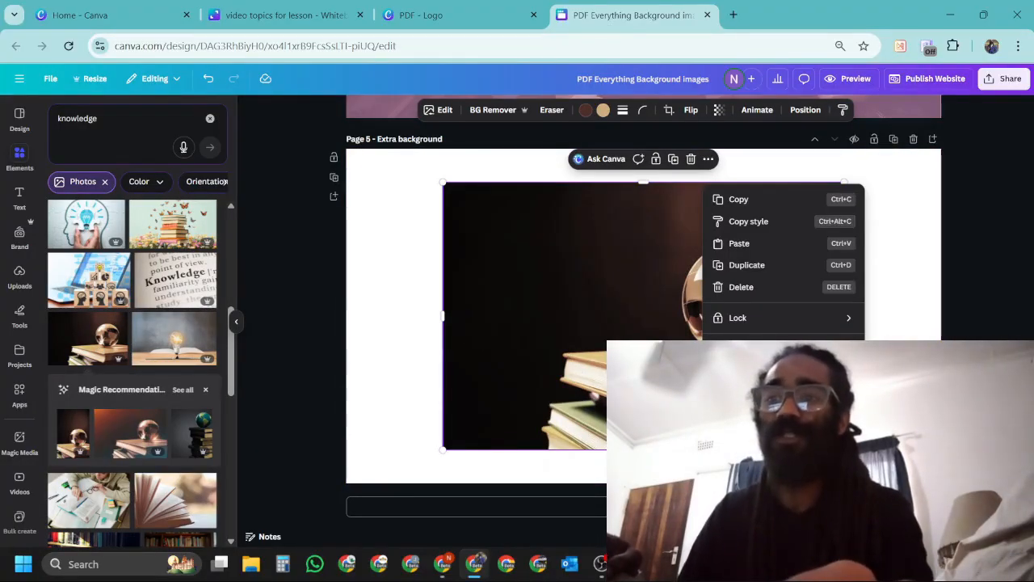
click(764, 473)
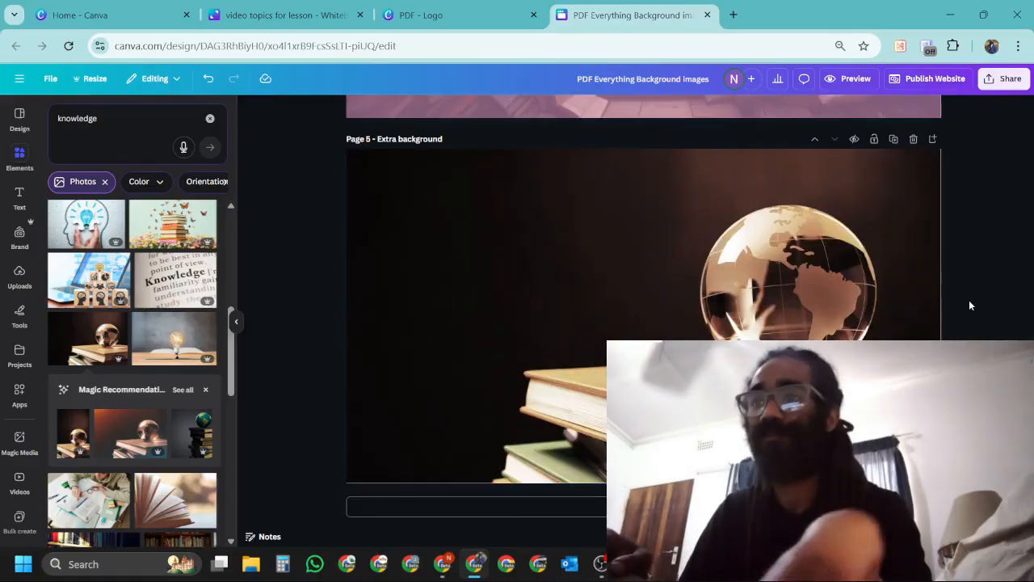
- Compare the new background with page 4, clear the element search, and look through recently used elements, uploads and categories for an overlay shape
scroll(644, 191, up, 3)
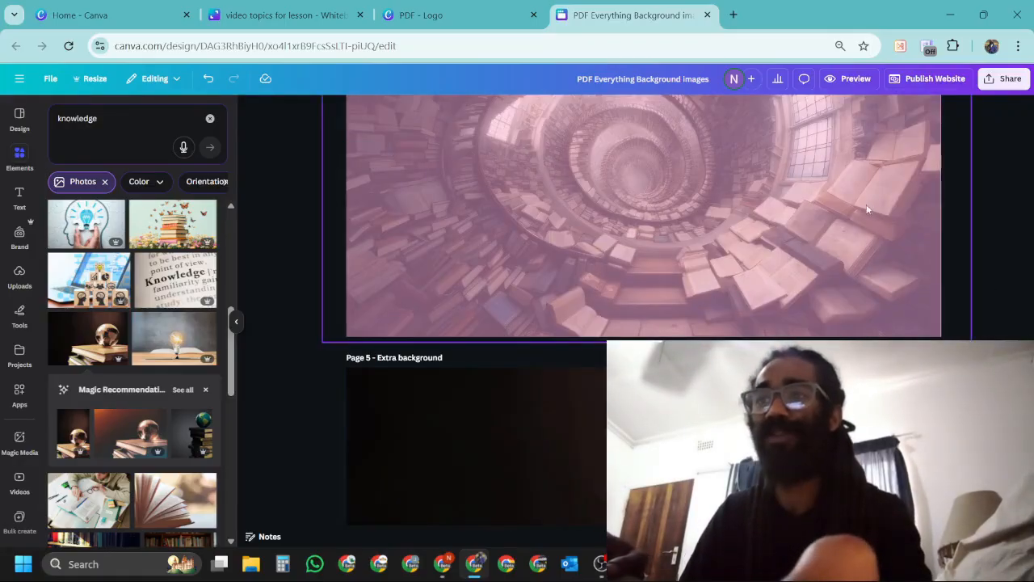
scroll(912, 323, down, 1)
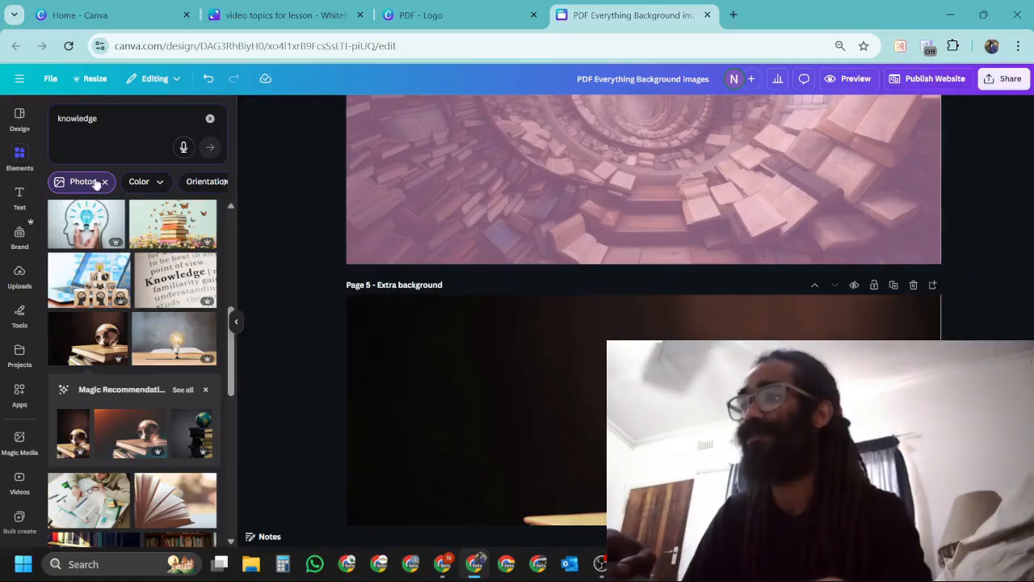
click(211, 120)
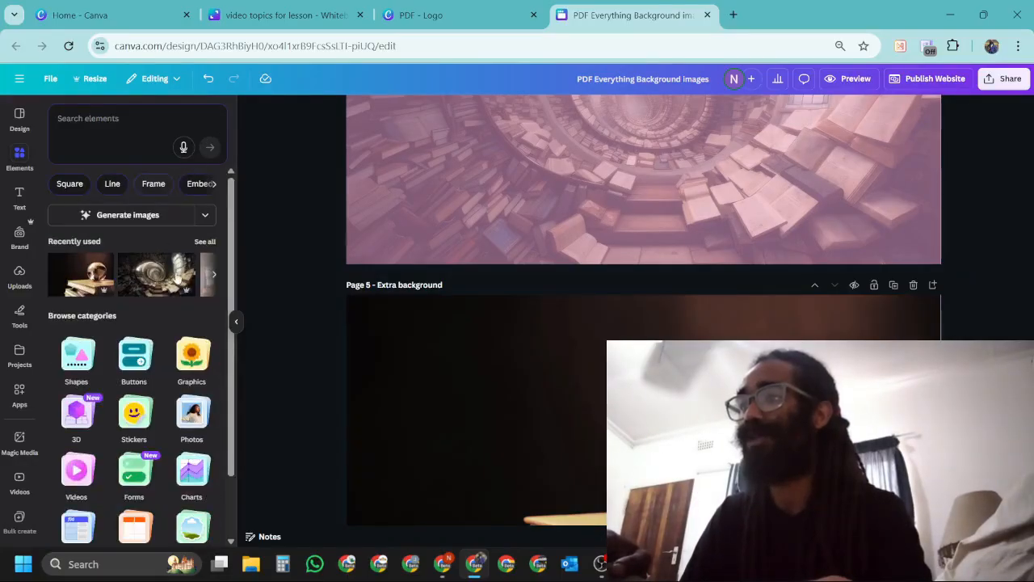
click(214, 276)
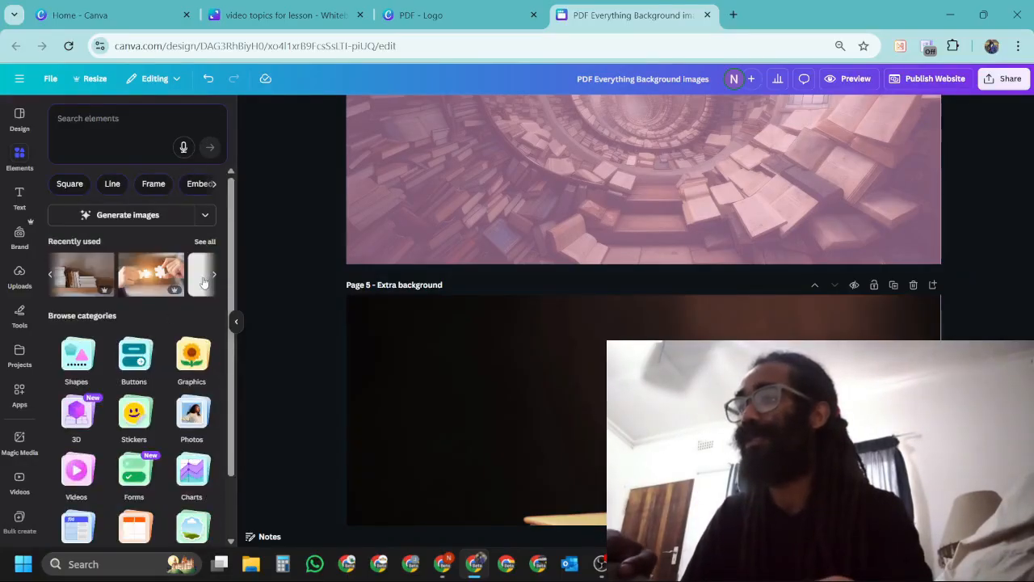
click(20, 157)
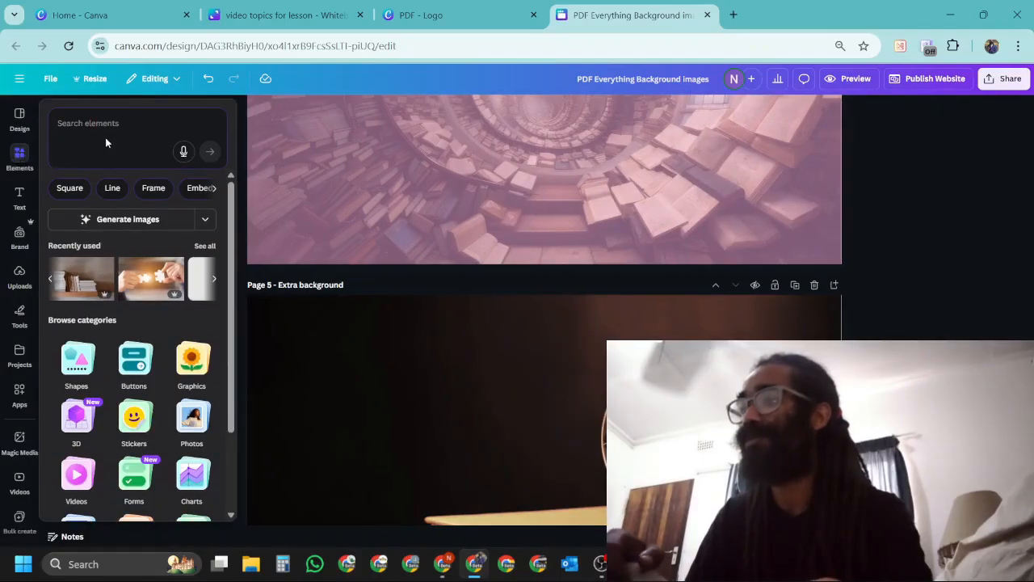
click(20, 276)
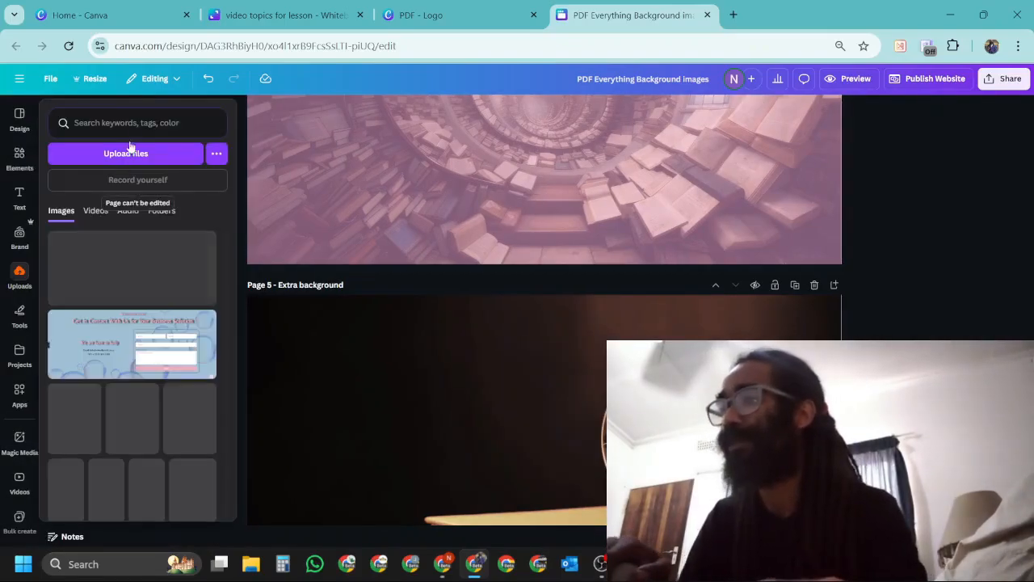
click(19, 155)
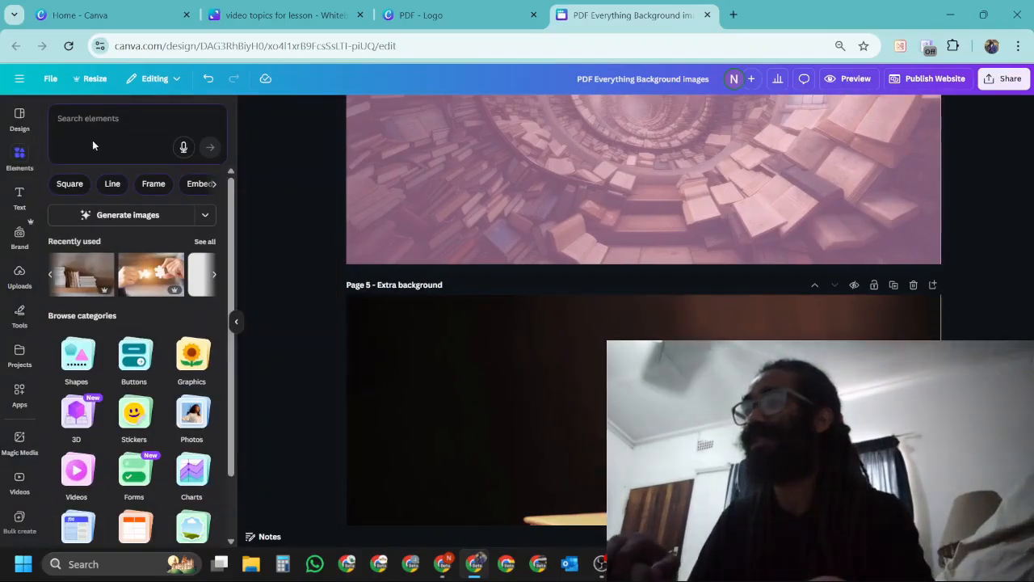
click(215, 186)
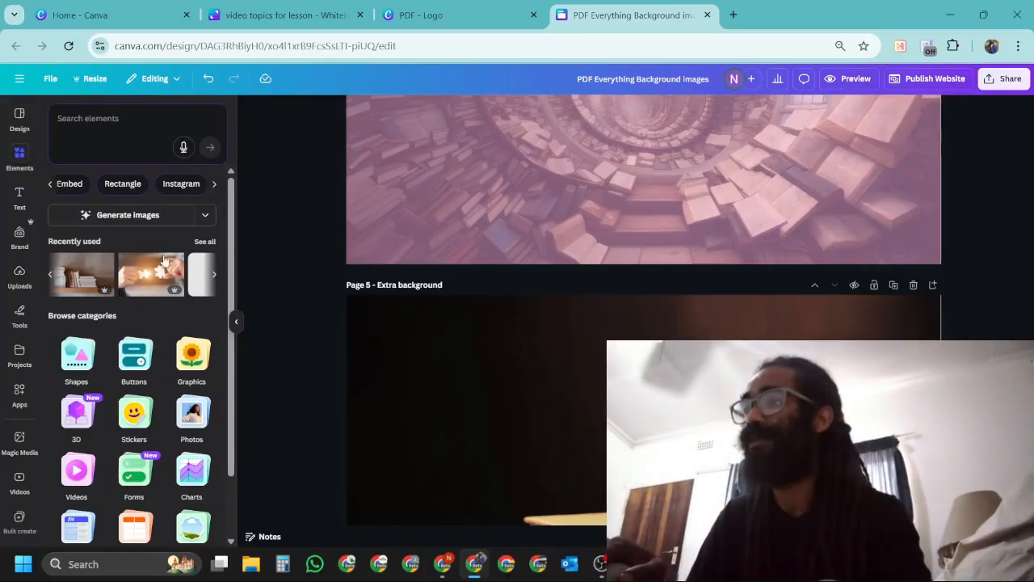
scroll(164, 258, down, 1)
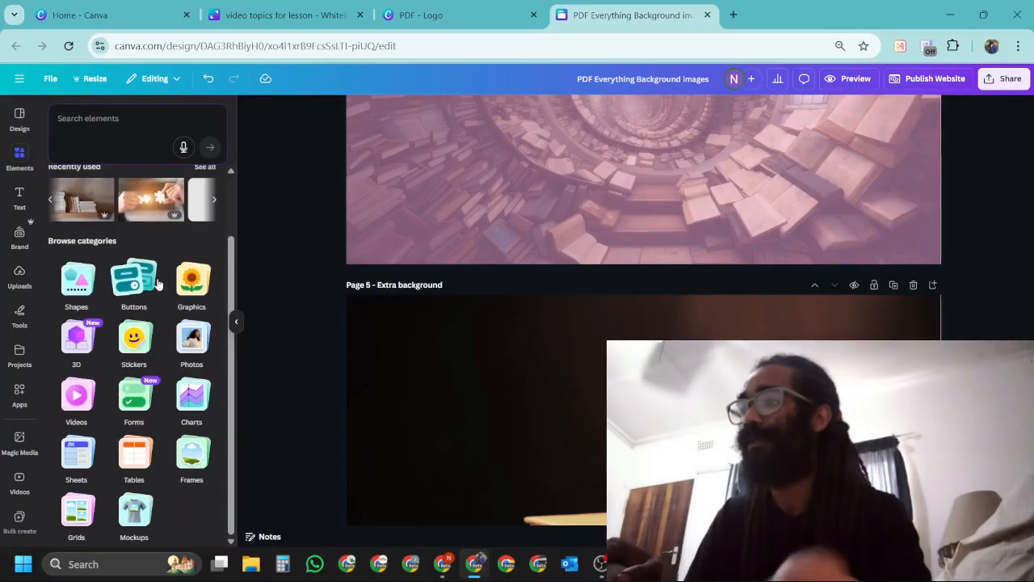
- Insert a square shape on the "Extra background" page and enlarge it to cover the whole page
click(79, 281)
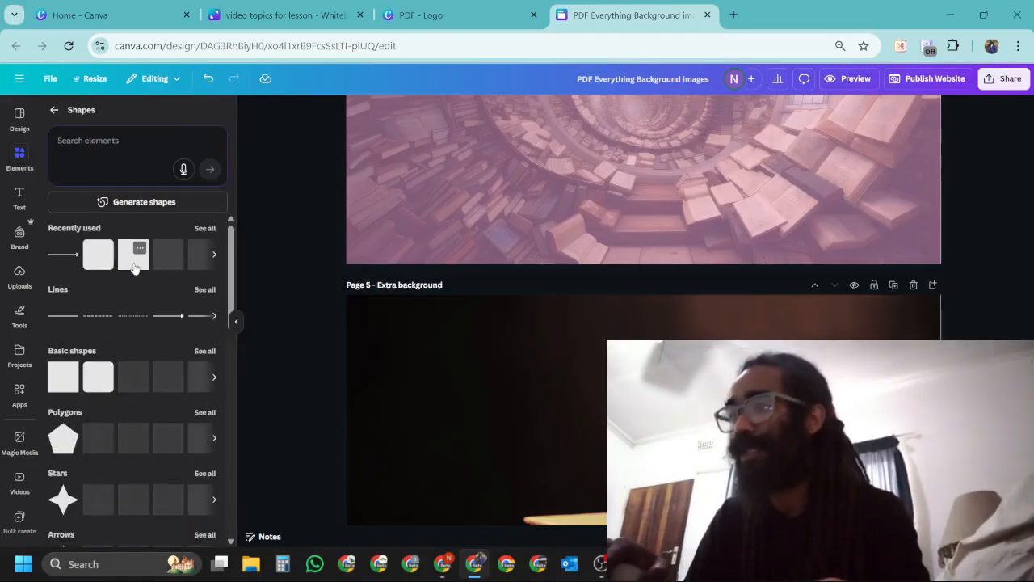
click(127, 265)
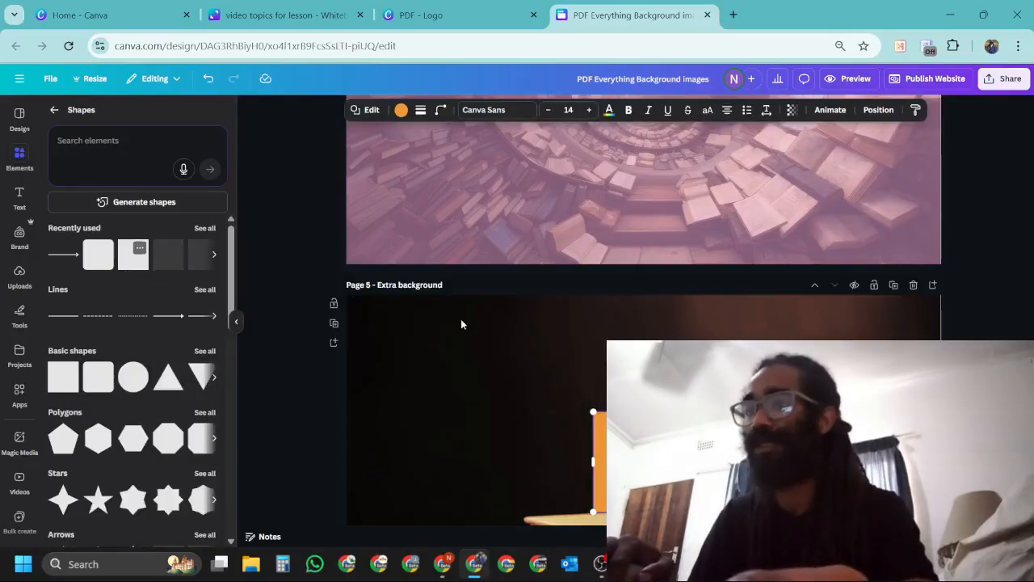
scroll(599, 348, down, 1)
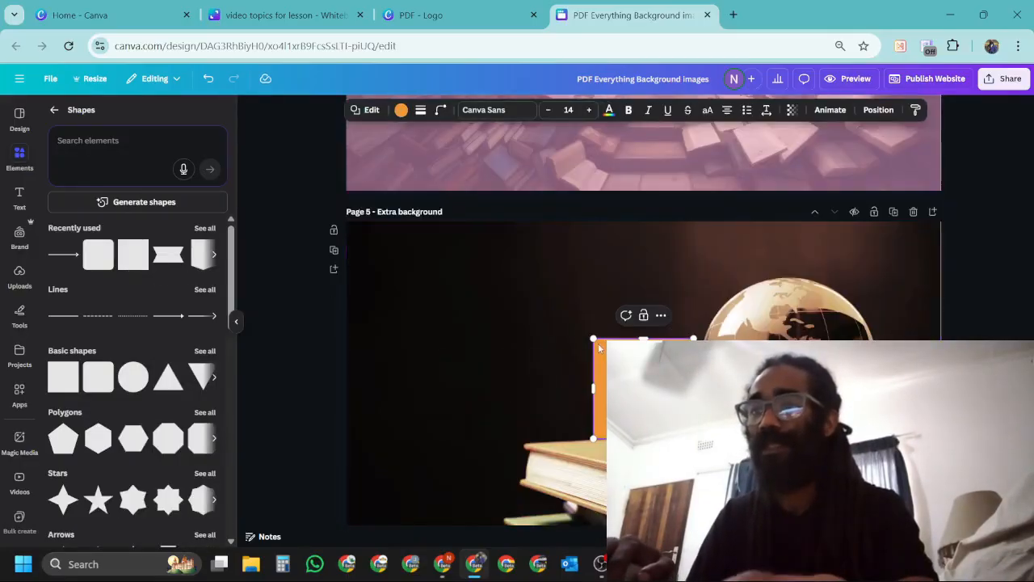
drag(592, 337, 330, 201)
scroll(718, 248, down, 1)
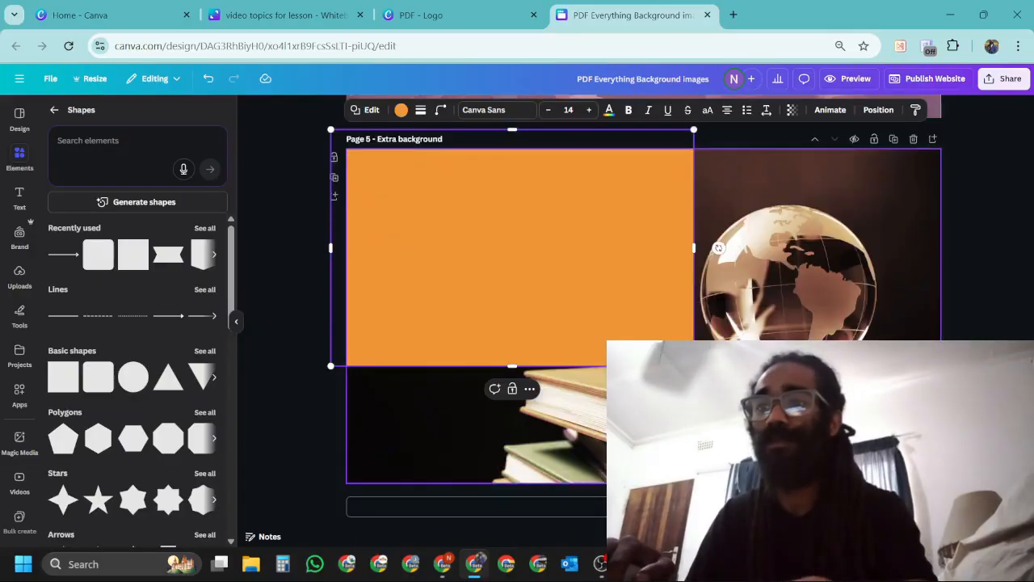
drag(694, 366, 983, 498)
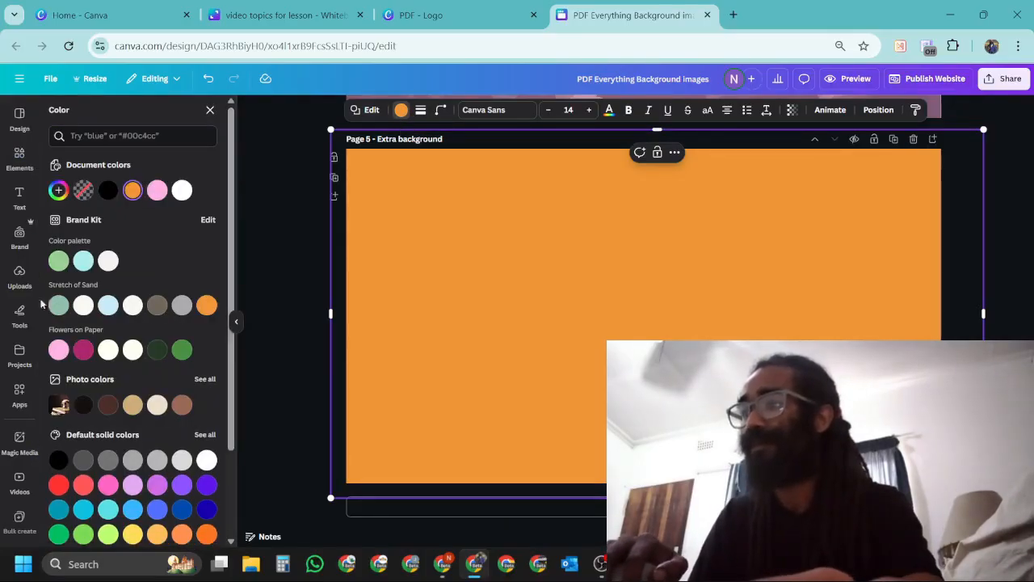
- Fill the overlay shape with light pink from the Flowers on Paper palette and set its transparency to 50
click(57, 349)
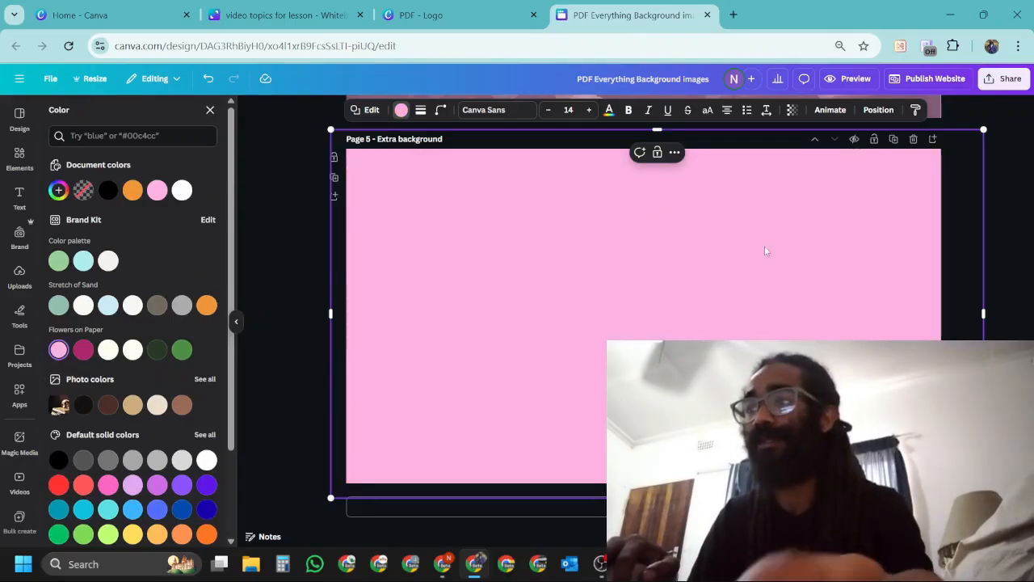
click(793, 111)
click(843, 154)
text(5)
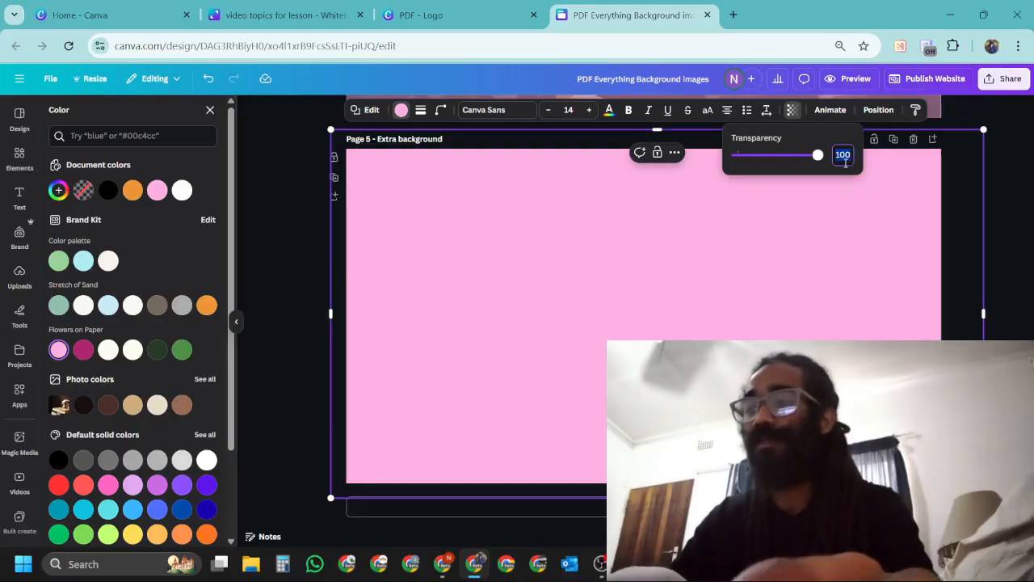
text(0)
key(Return)
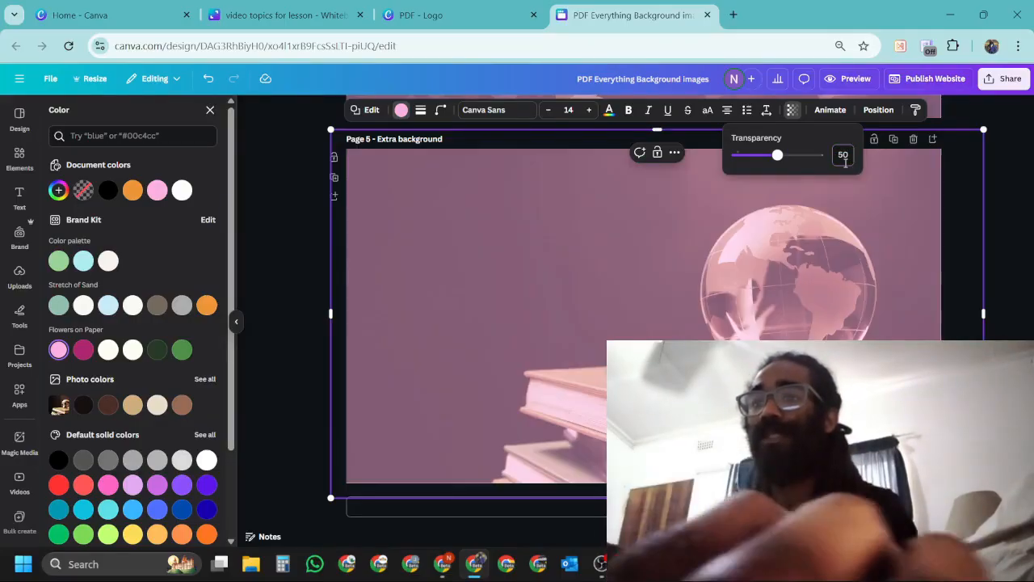
- Finish editing the overlay shape, deselect it, and compare the tinted "Extra background" page with page 4
click(1011, 151)
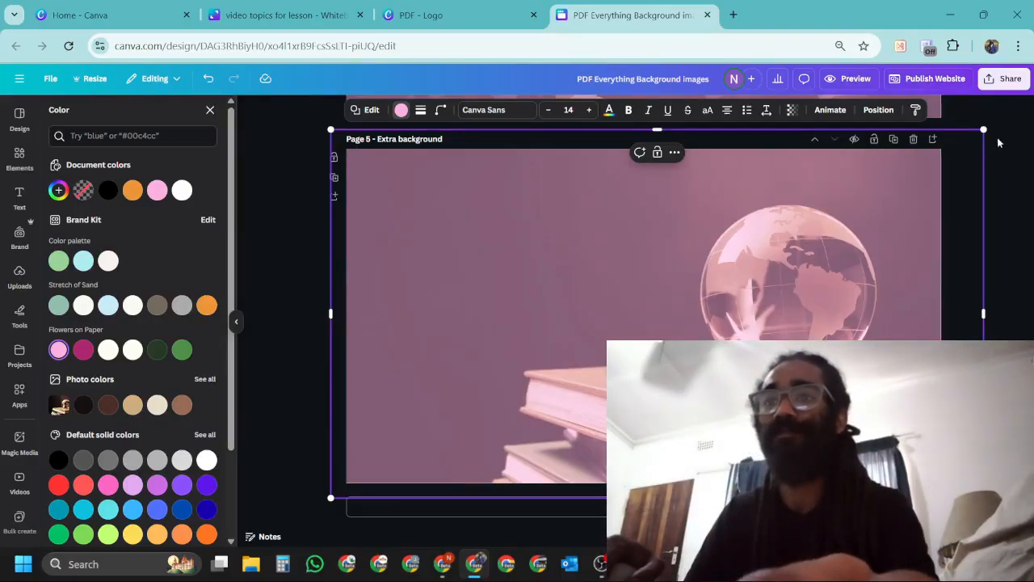
click(210, 110)
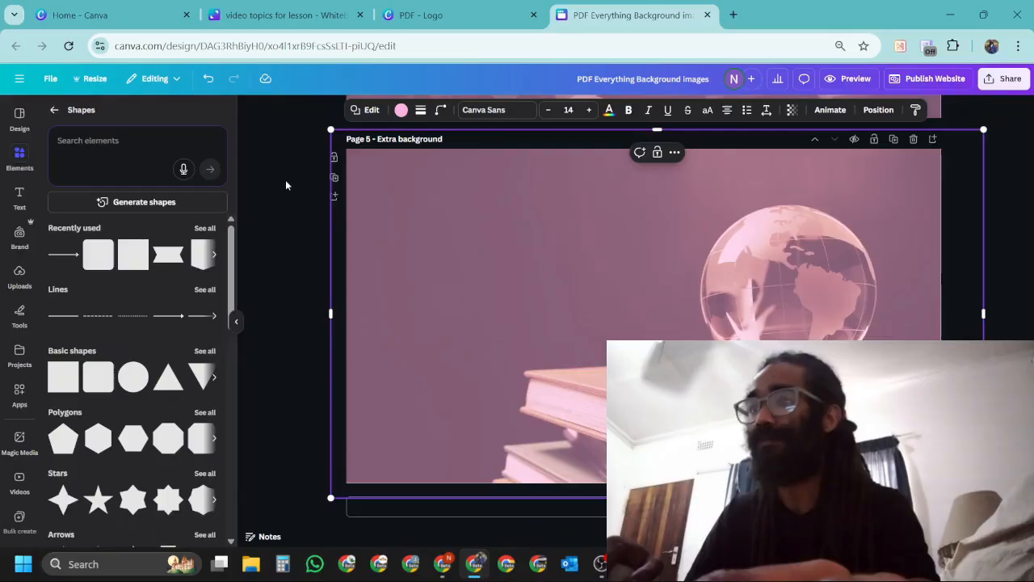
click(291, 185)
scroll(293, 186, up, 5)
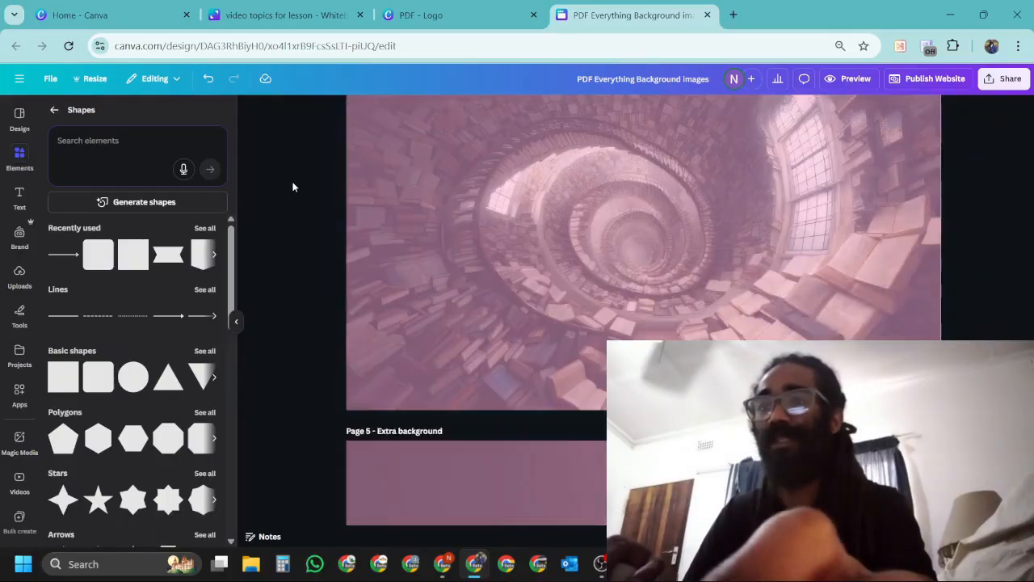
scroll(292, 187, down, 4)
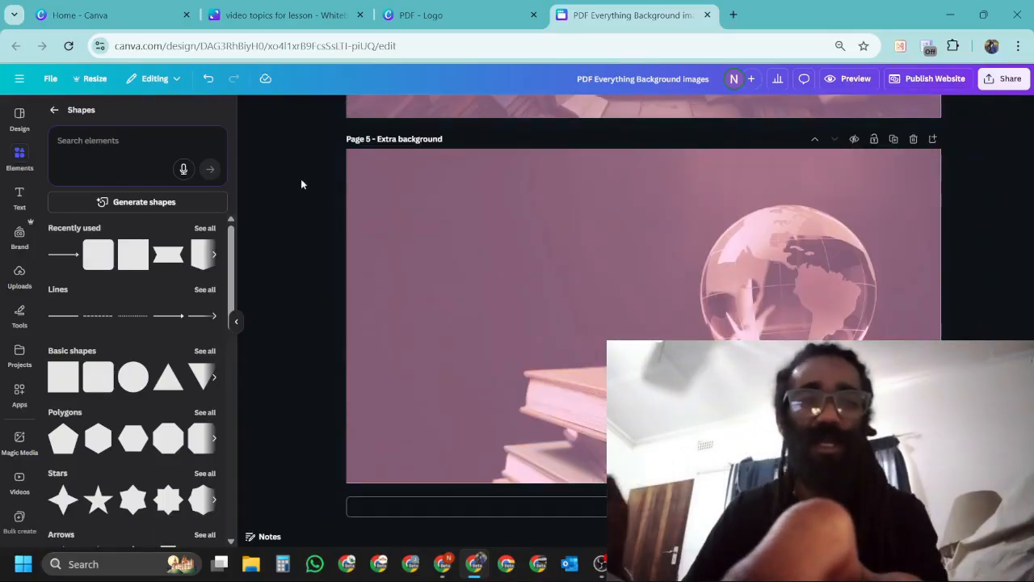
- Switch to the WordPress window and leave the published "PDF Everything" page's editor for the list of pages
click(442, 562)
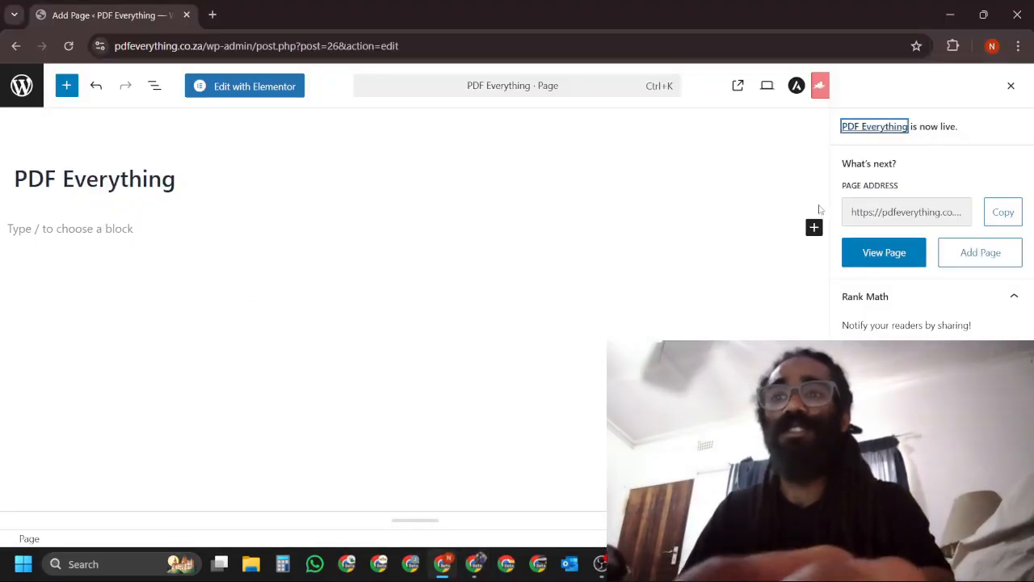
click(1011, 86)
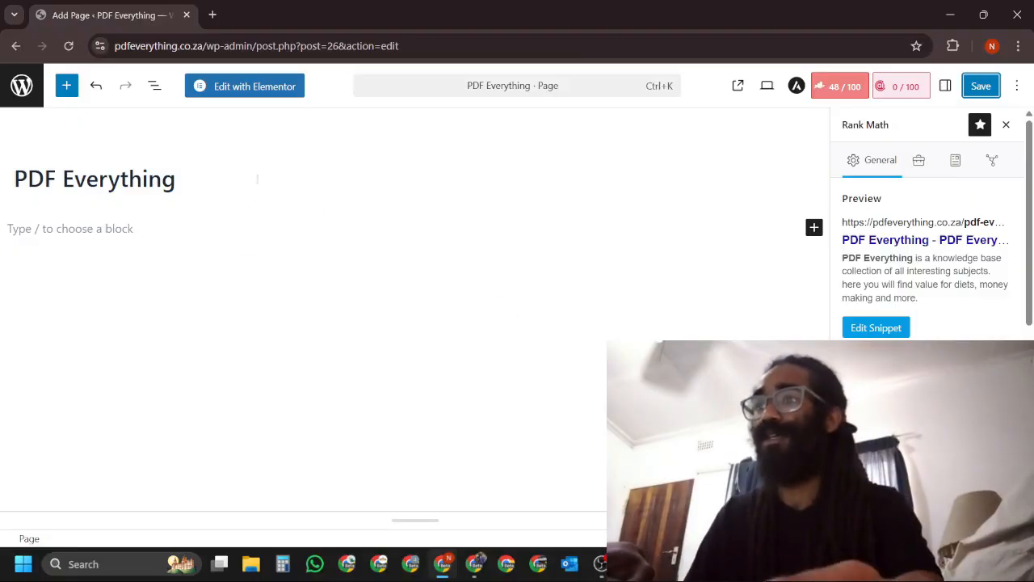
click(22, 87)
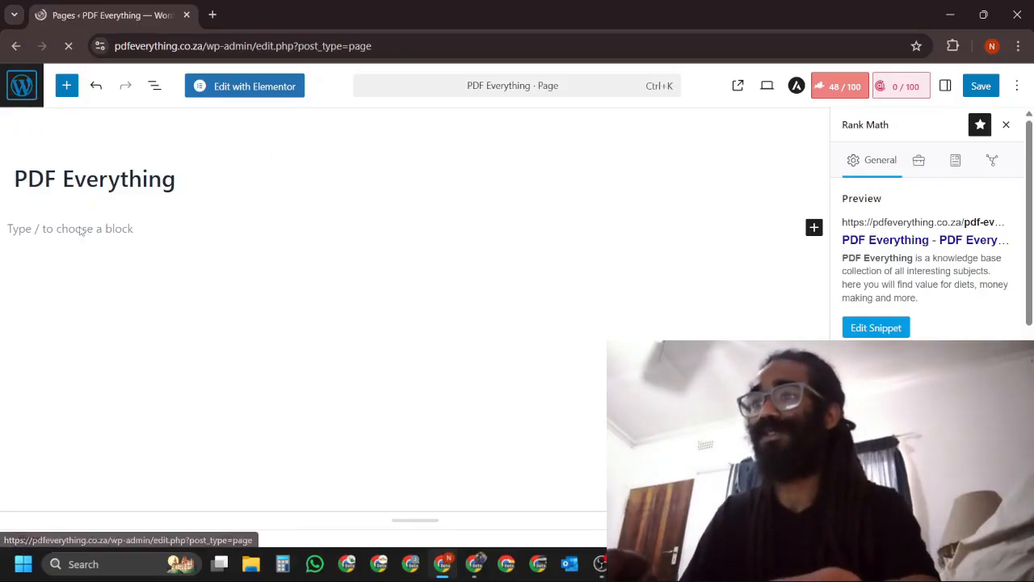
- Open the site's General Settings and start choosing a site icon
scroll(86, 236, down, 2)
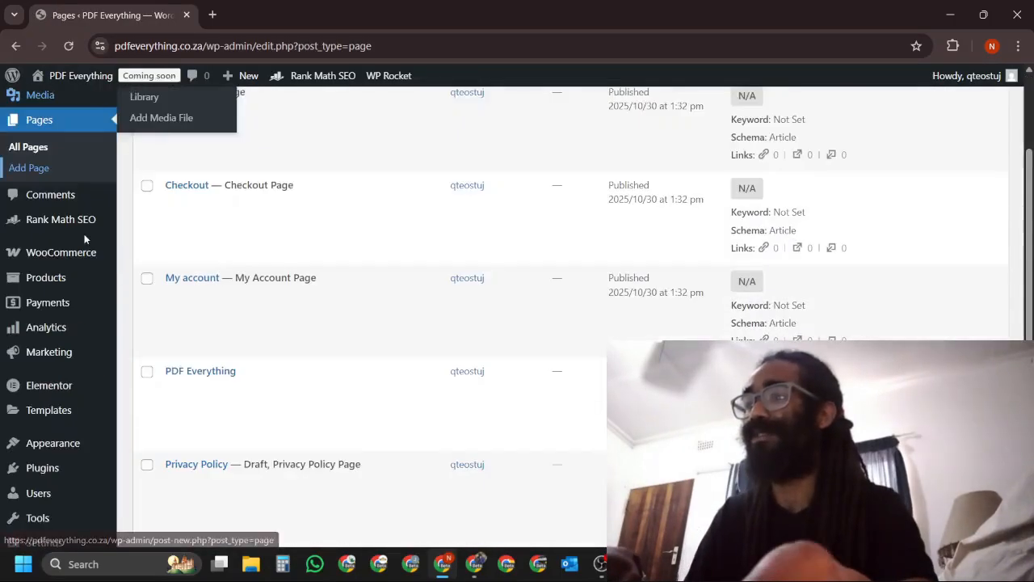
scroll(86, 236, down, 3)
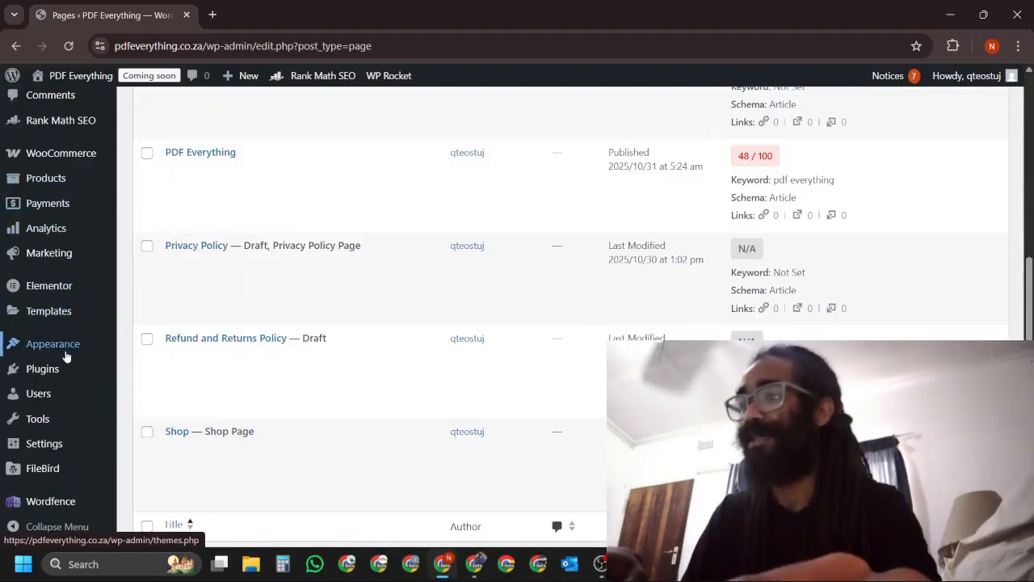
scroll(68, 349, down, 1)
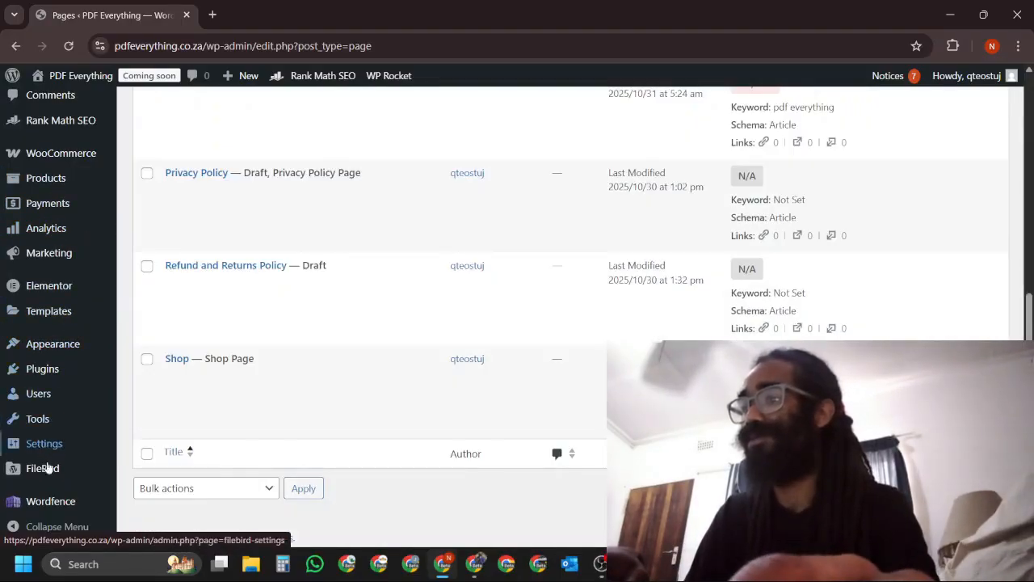
mouse_move(50, 448)
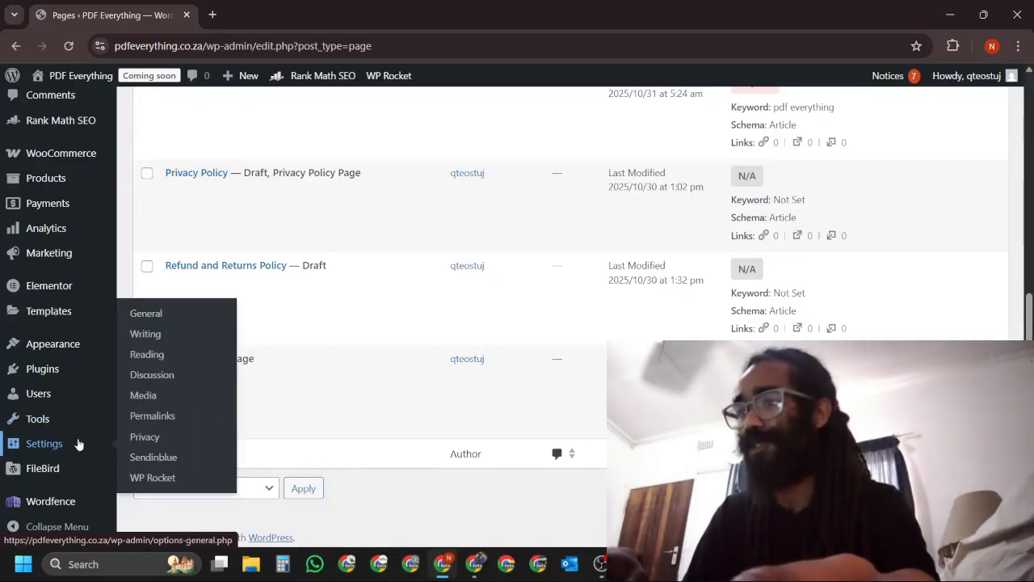
click(155, 319)
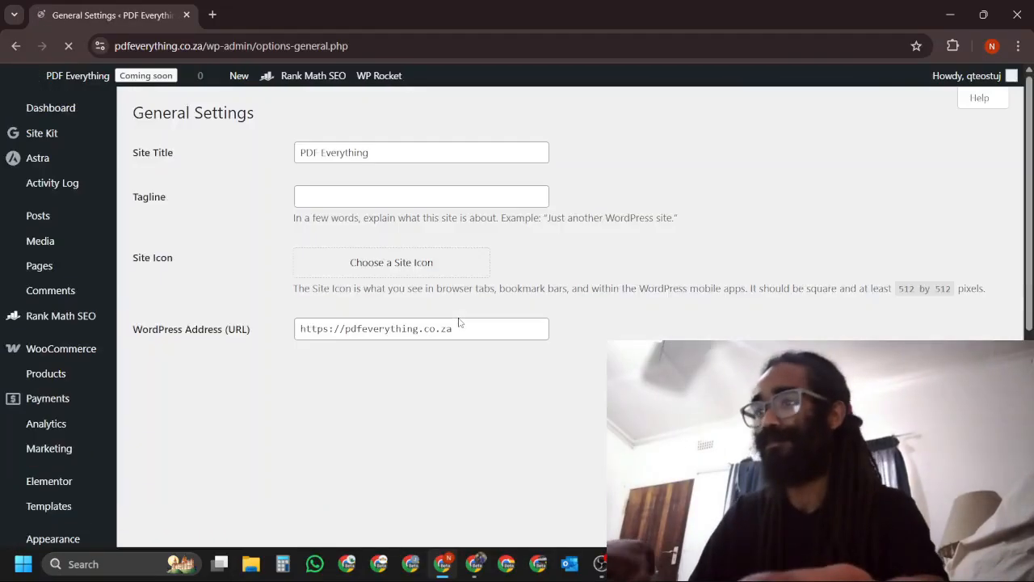
click(391, 264)
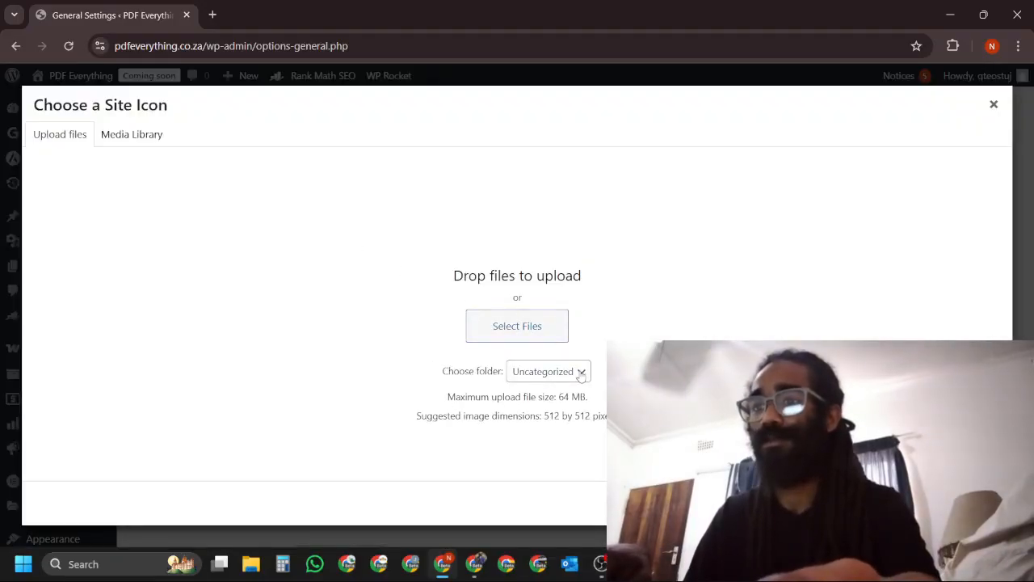
click(581, 376)
click(581, 376)
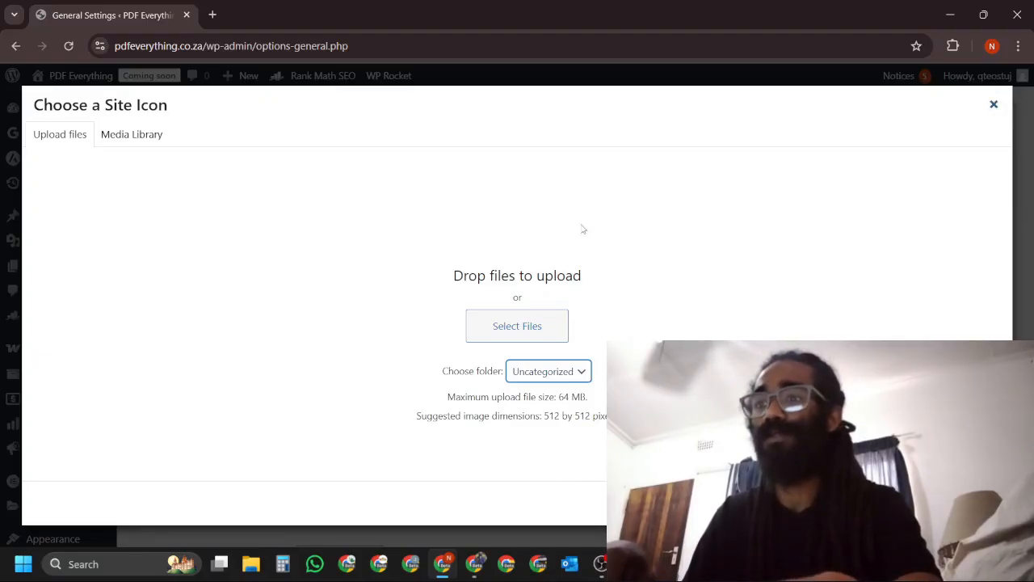
click(523, 324)
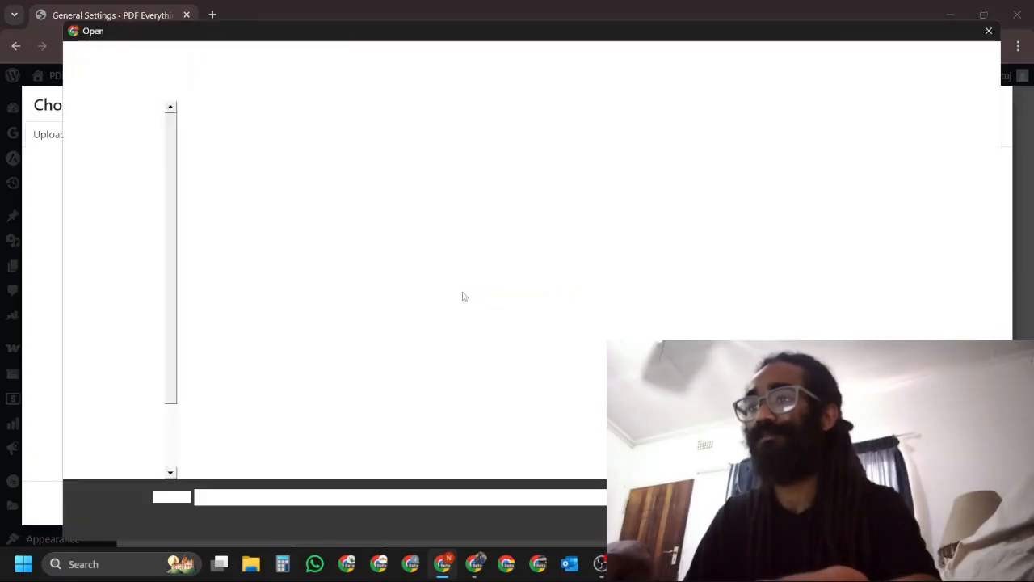
key(Escape)
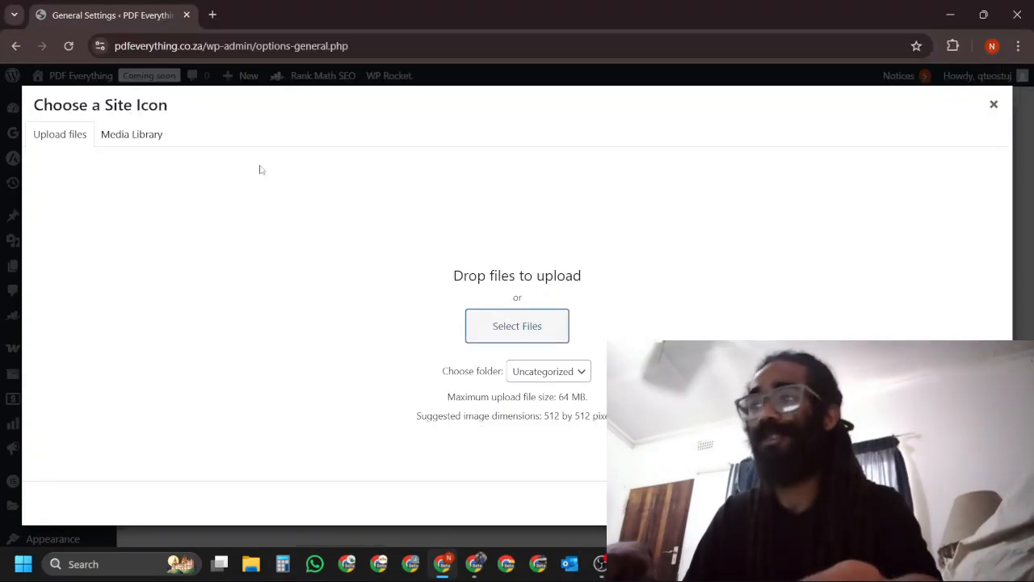
- Create a FileBird folder named "Logos" in the media library
click(106, 137)
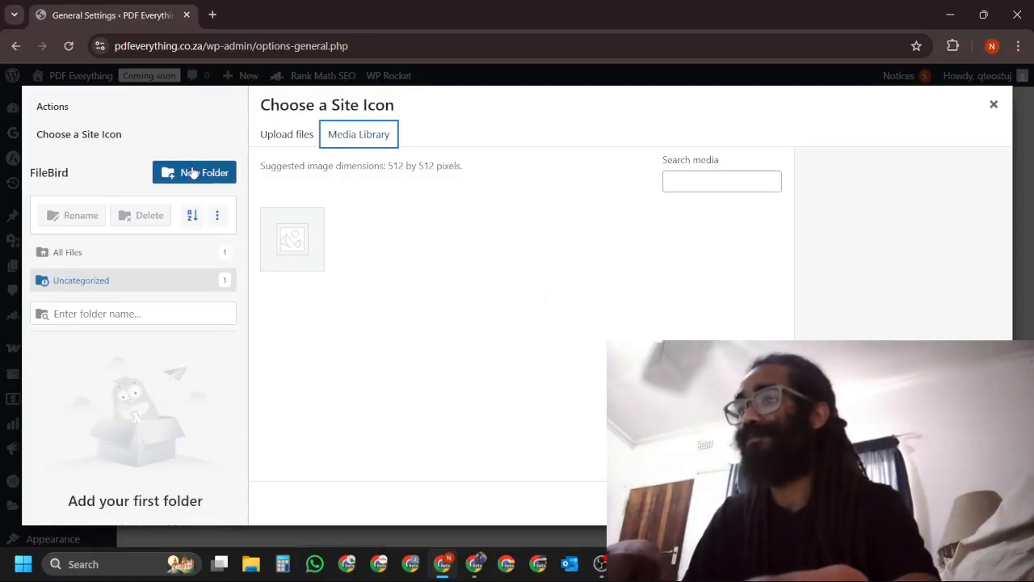
click(192, 174)
text(I)
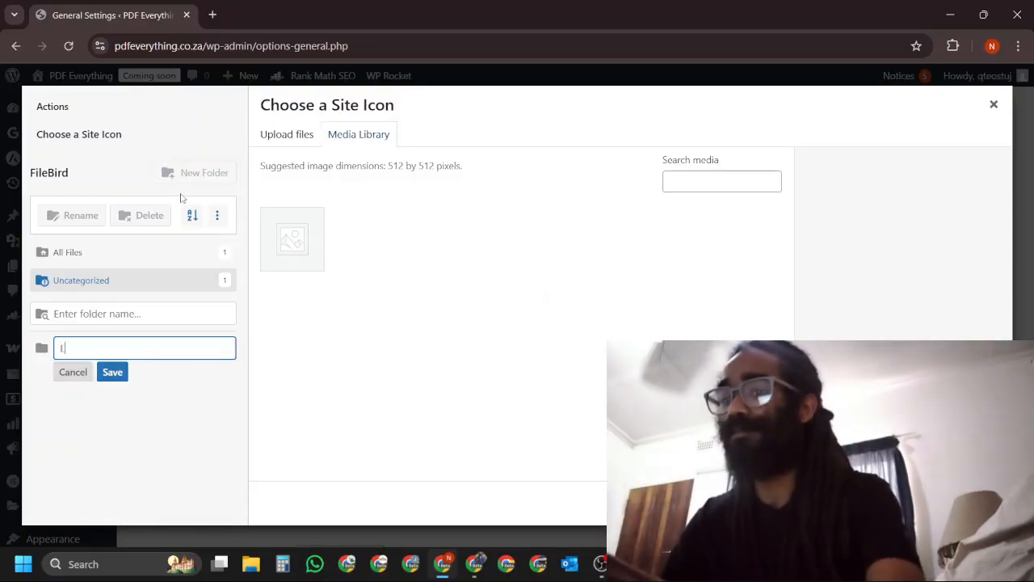
text(ogos)
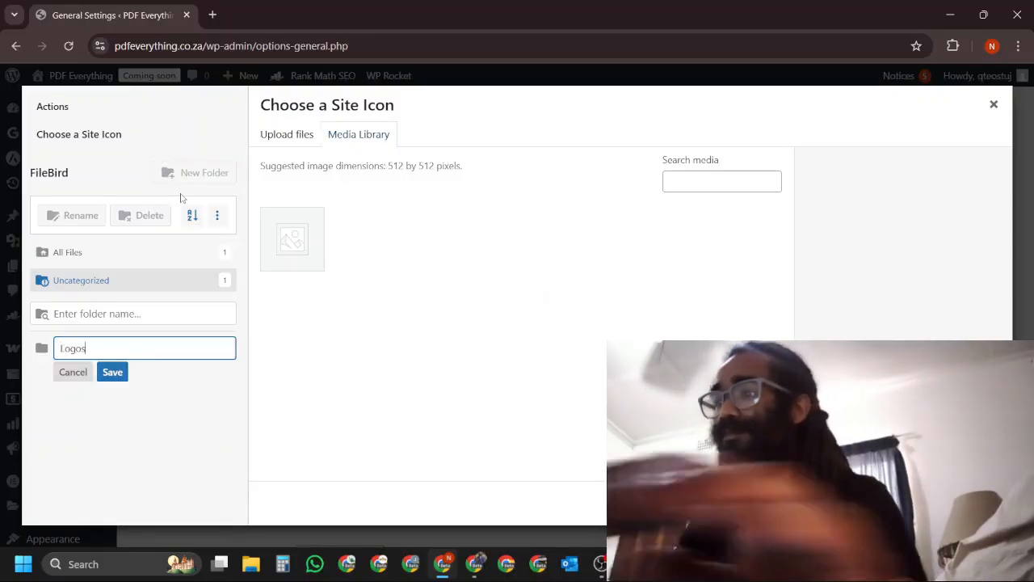
click(123, 374)
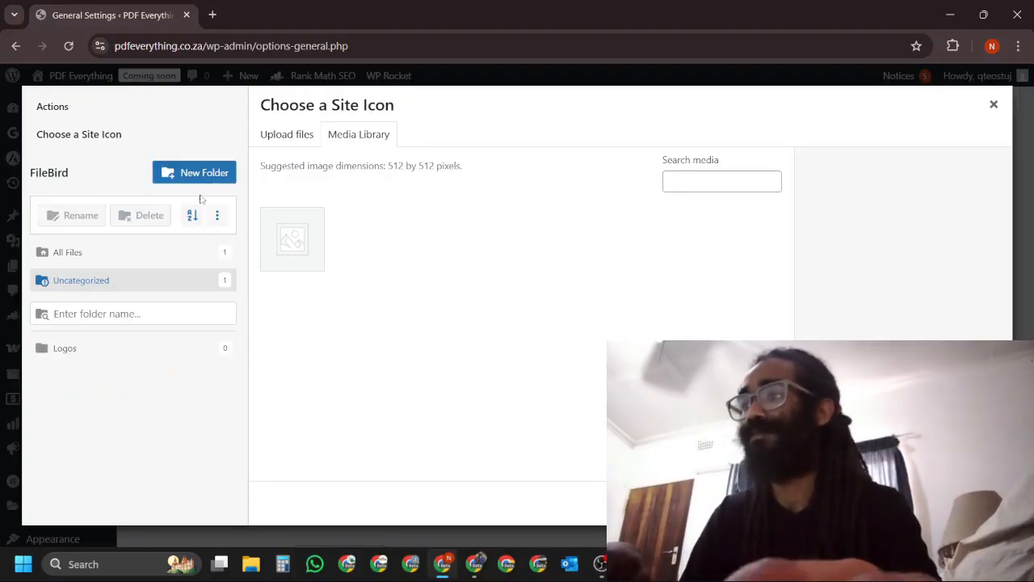
- Create a second media library folder named "background images"
click(194, 173)
text(bac)
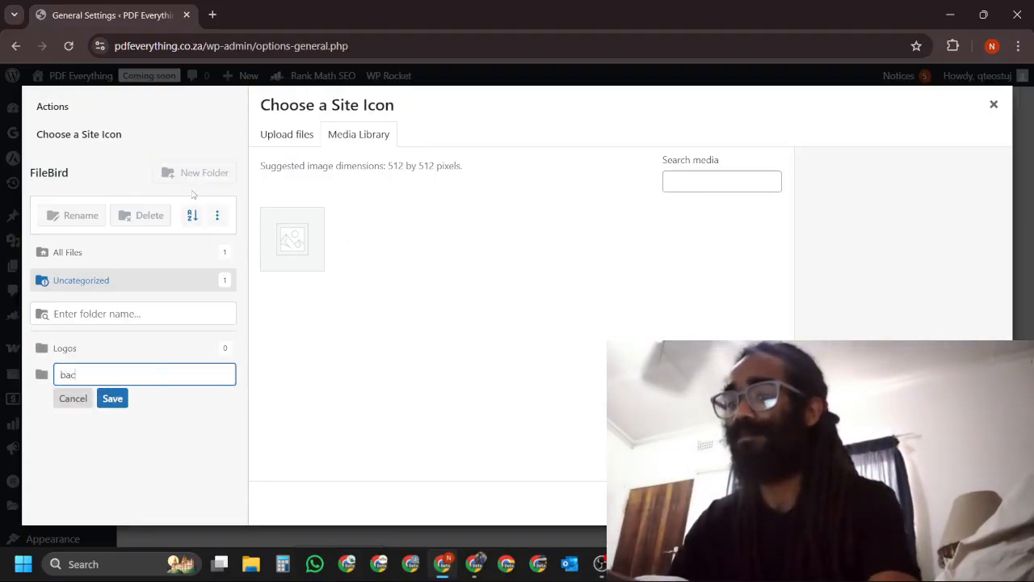
text(kground image)
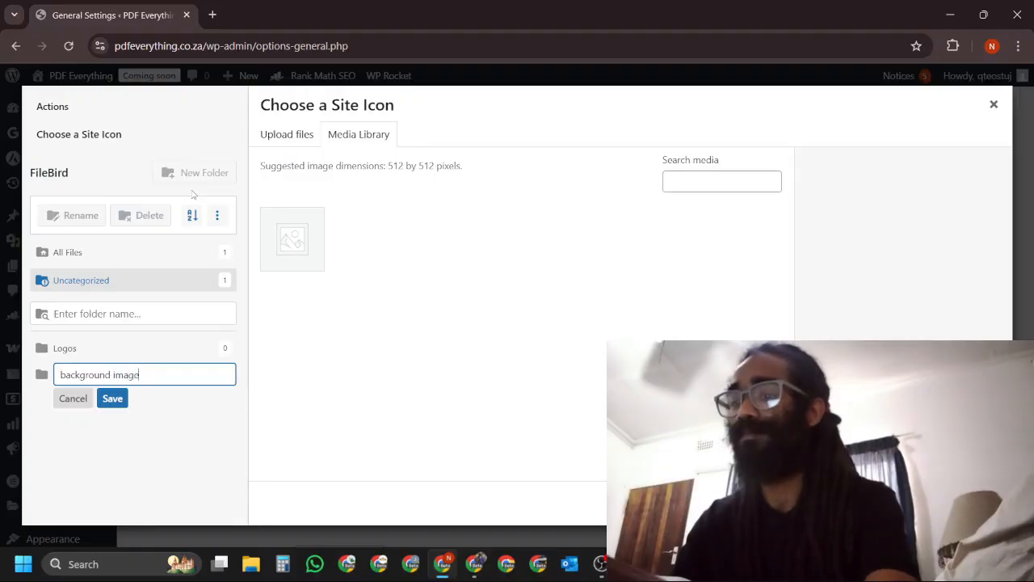
text(s)
click(116, 404)
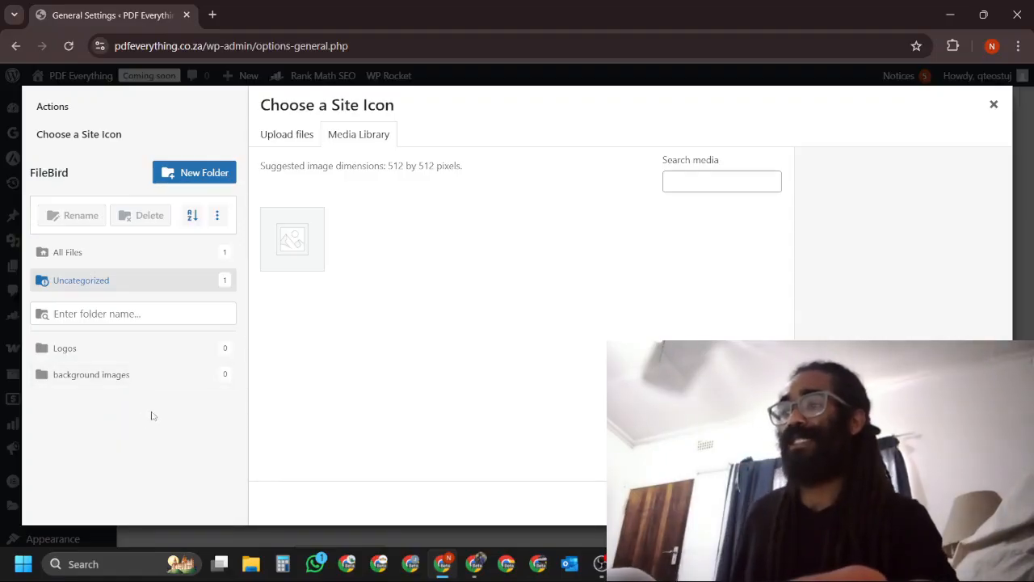
- Upload PDFLogo_trans.png from the Downloads folder into the "Logos" media folder
click(107, 350)
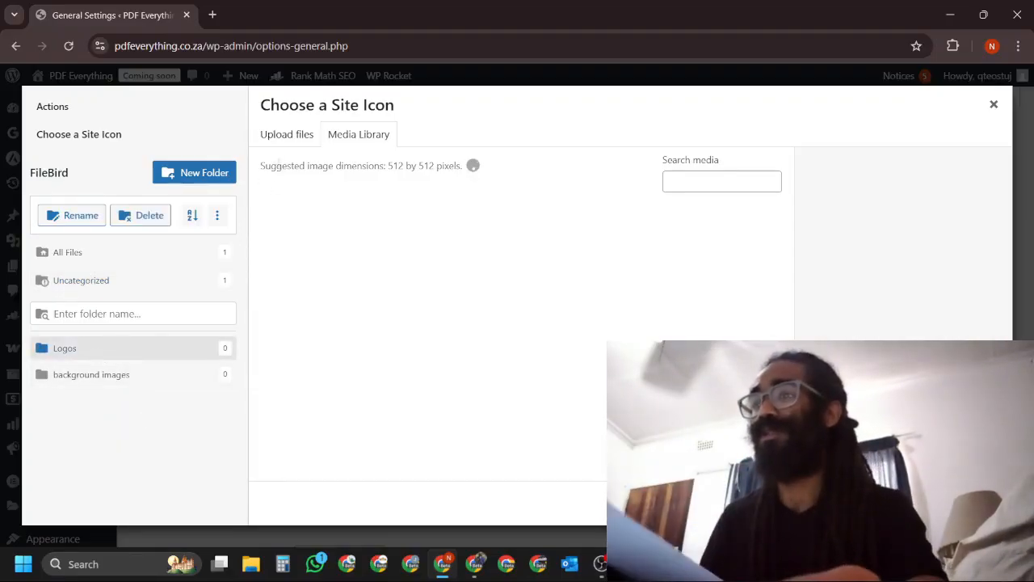
click(293, 135)
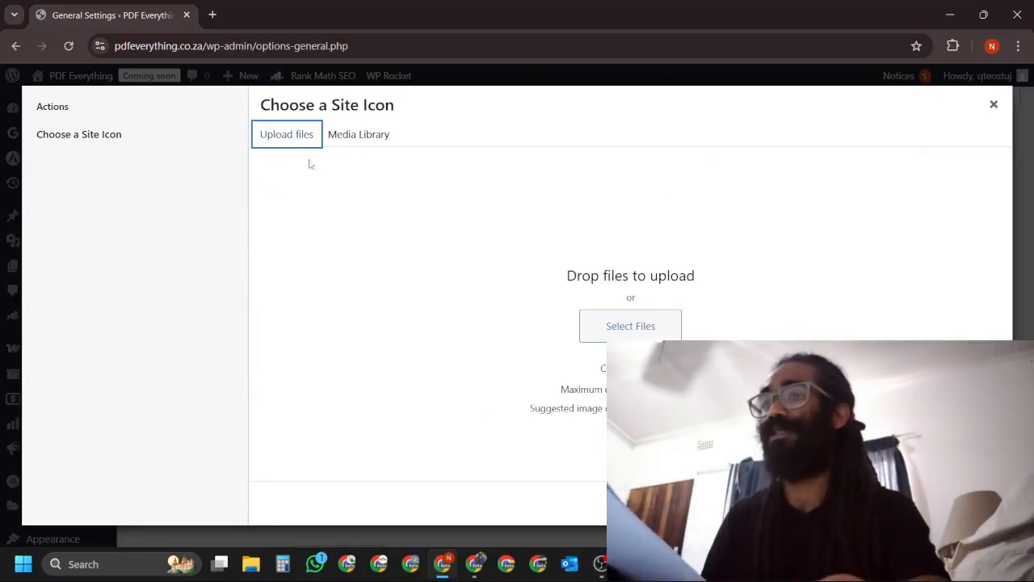
click(644, 325)
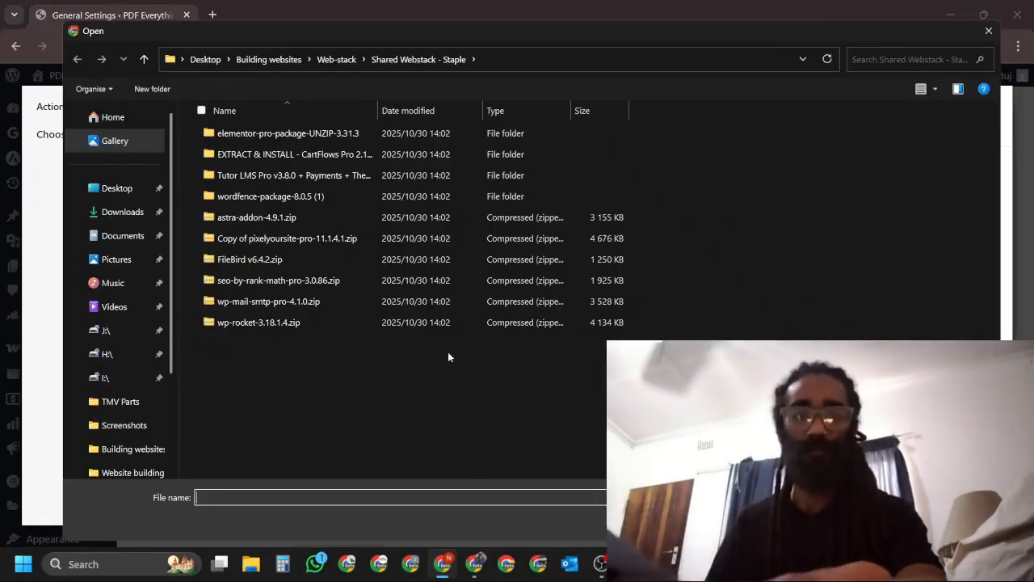
click(295, 62)
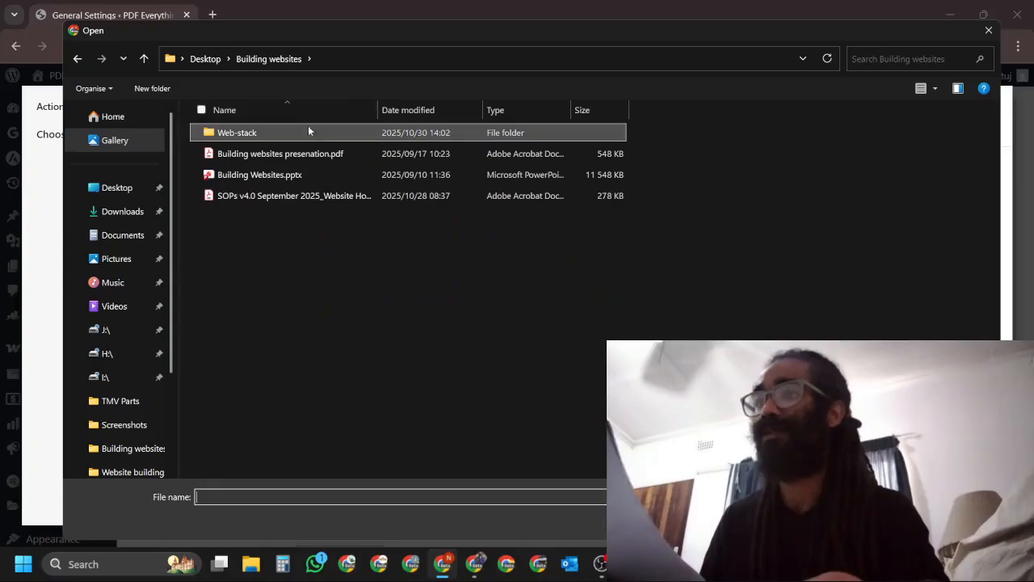
click(205, 59)
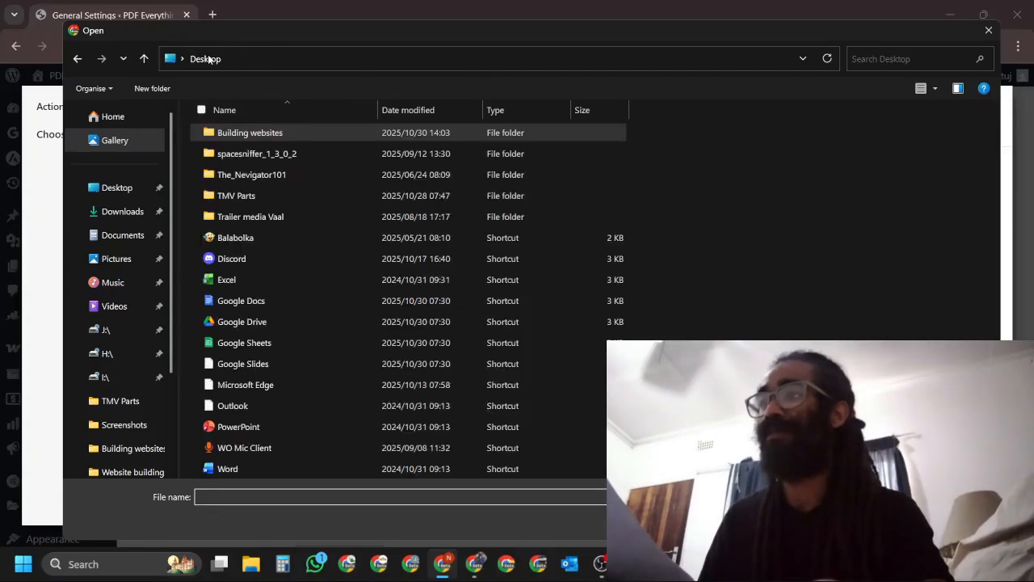
click(122, 211)
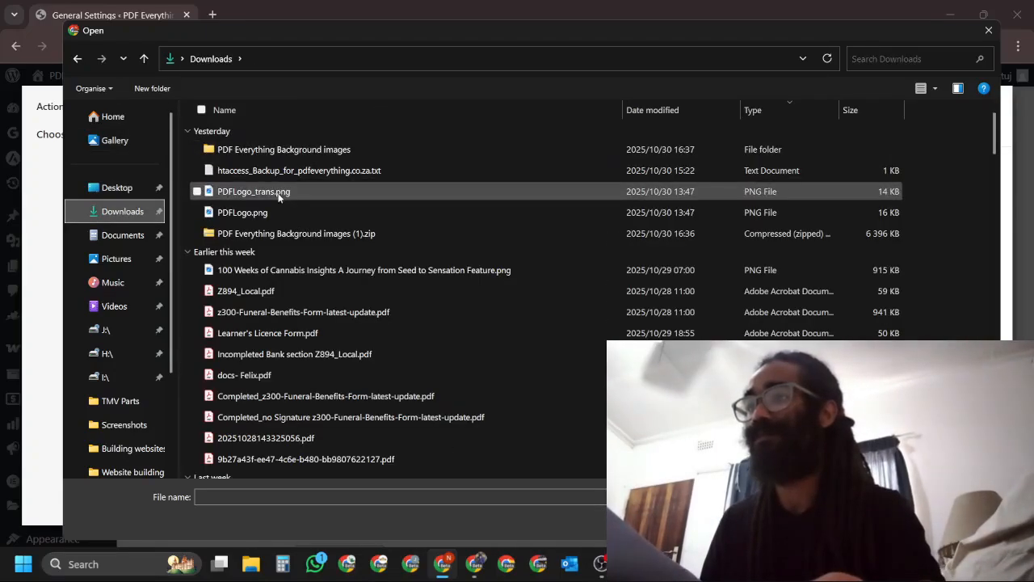
click(279, 193)
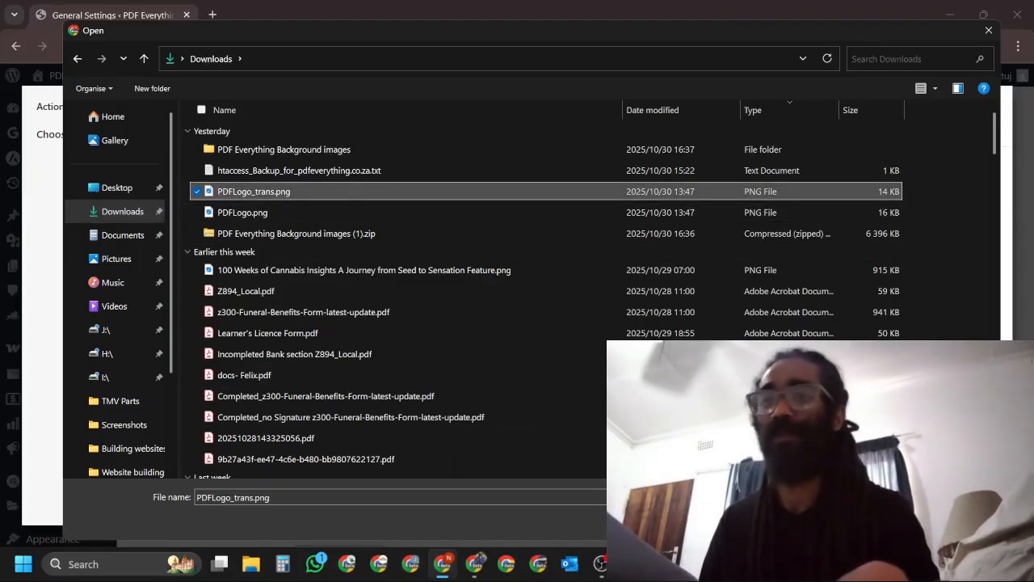
click(894, 522)
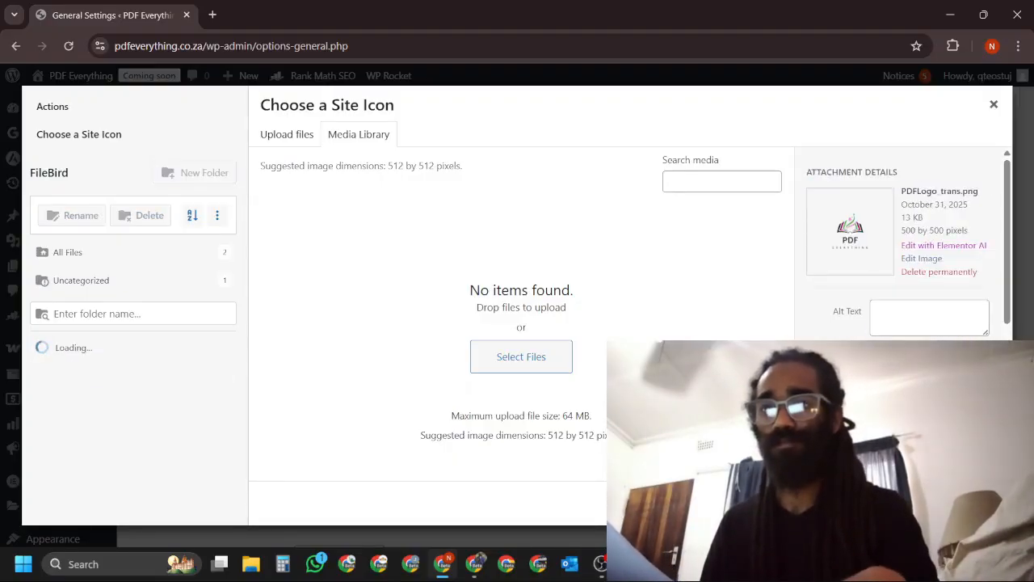
- Give the uploaded logo the alt text "pdf everything" and set it as the site icon
click(920, 328)
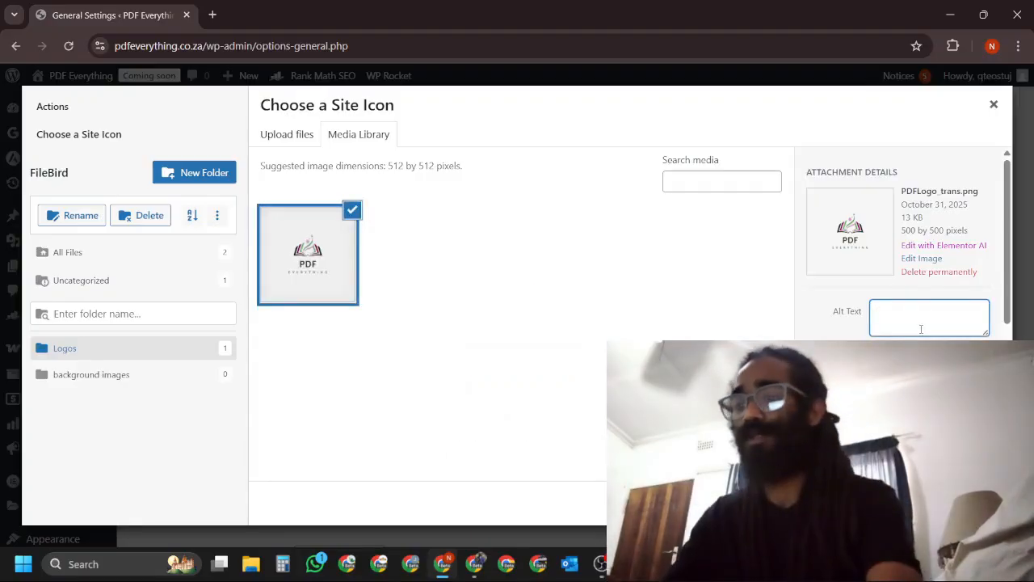
text(pdf everything)
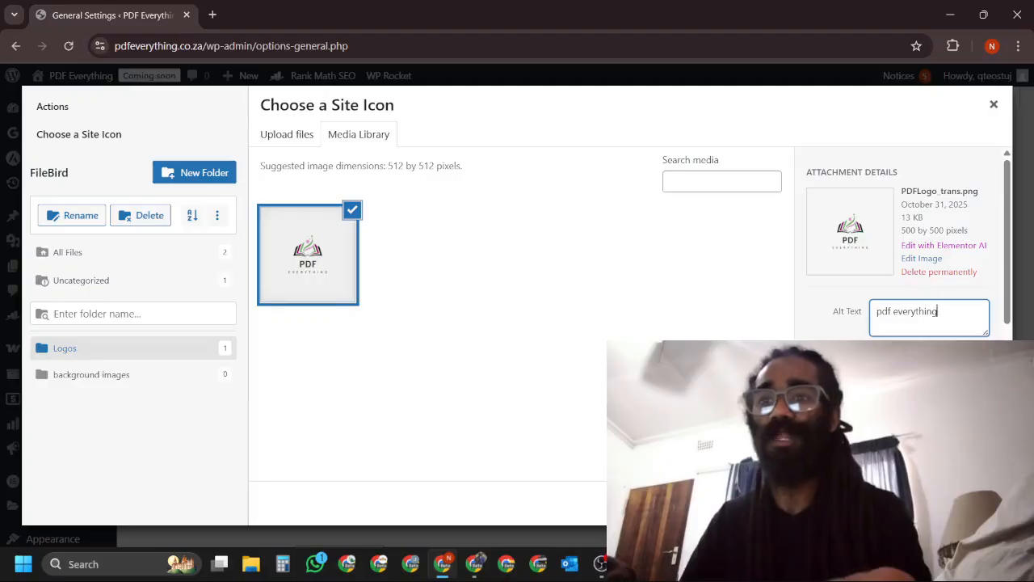
click(961, 504)
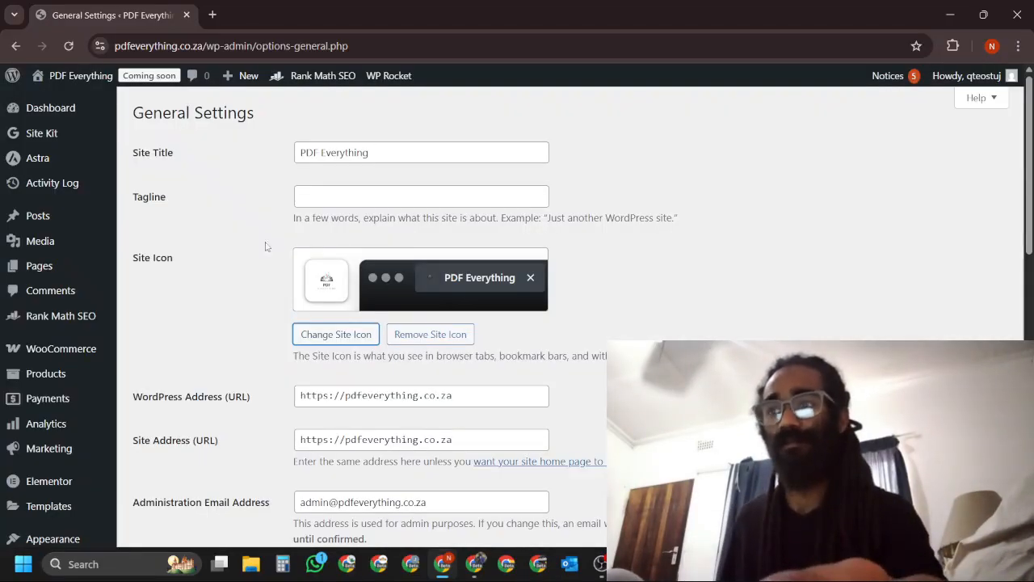
scroll(566, 324, down, 4)
scroll(566, 323, up, 4)
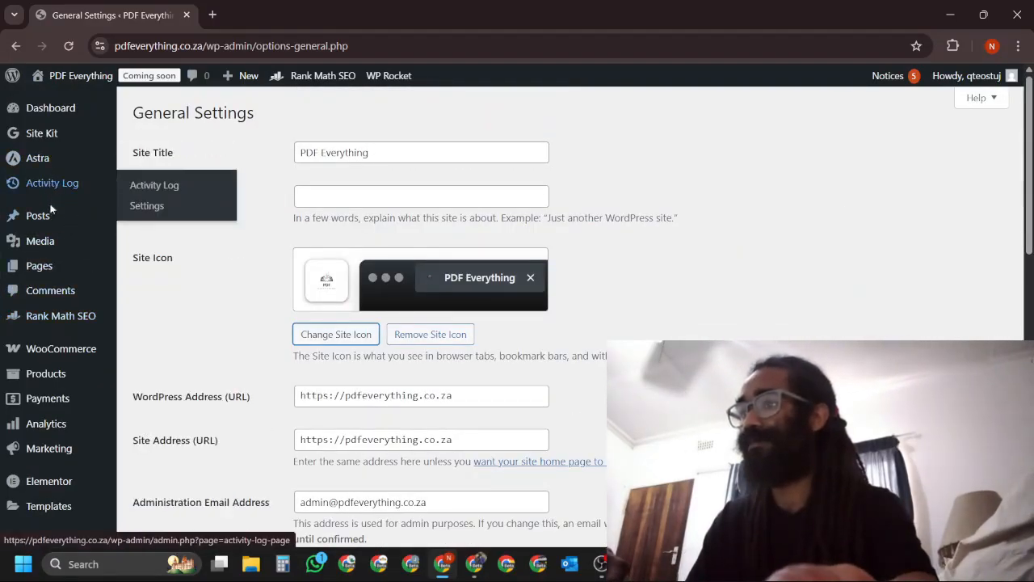
- Open the global color settings of the Astra theme in the WordPress site customizer
scroll(51, 380, down, 1)
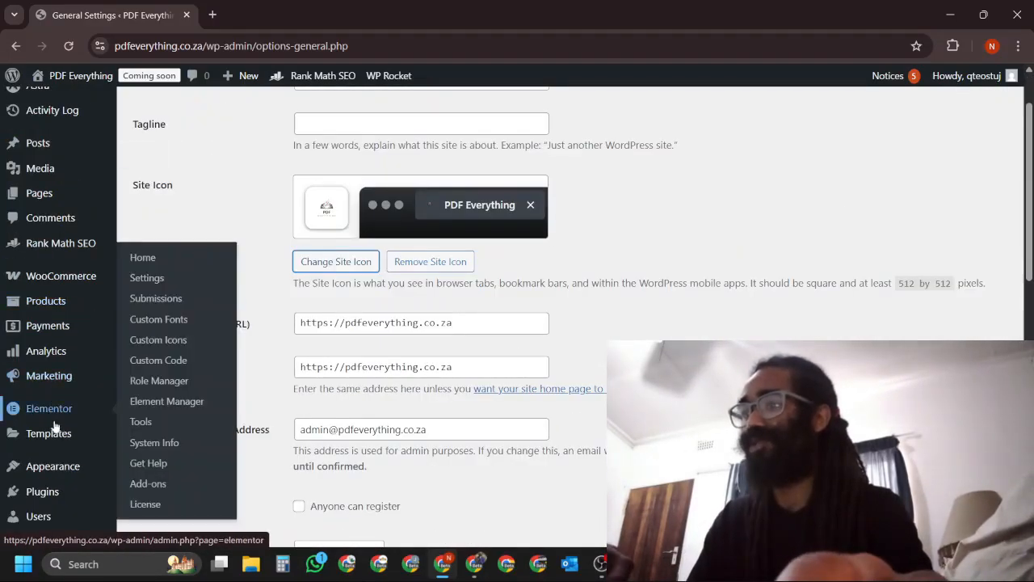
mouse_move(63, 475)
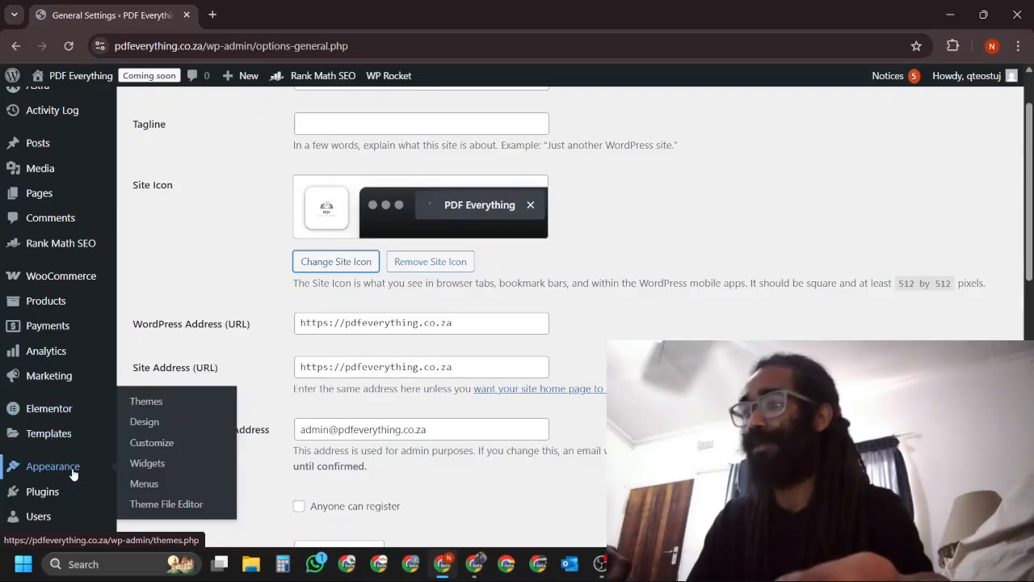
click(147, 446)
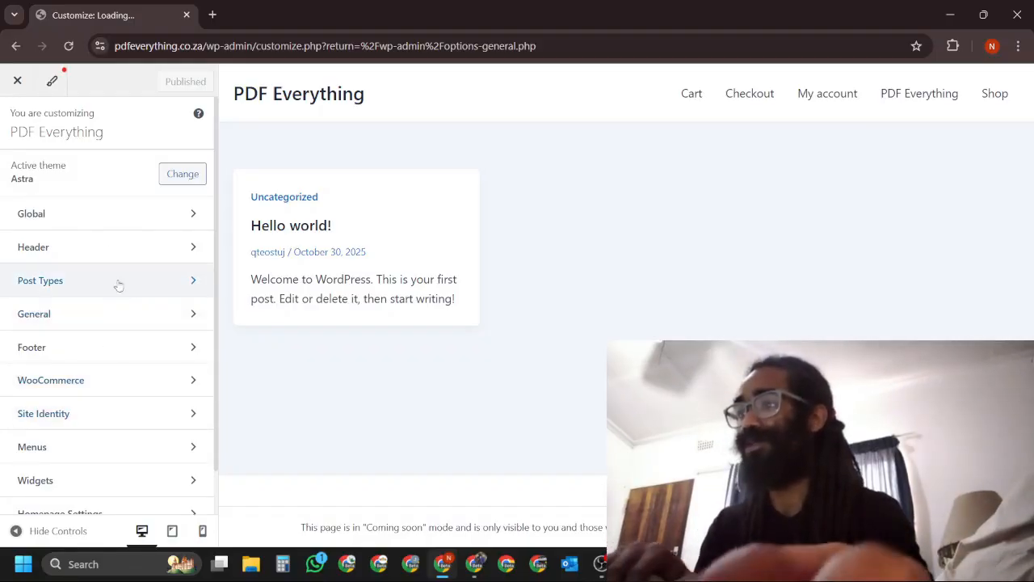
click(109, 217)
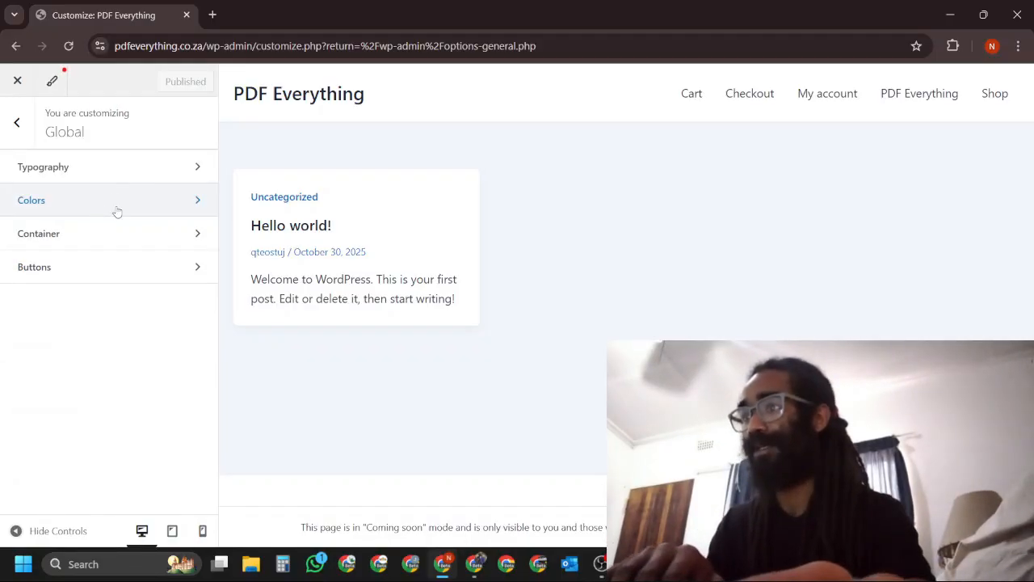
click(117, 209)
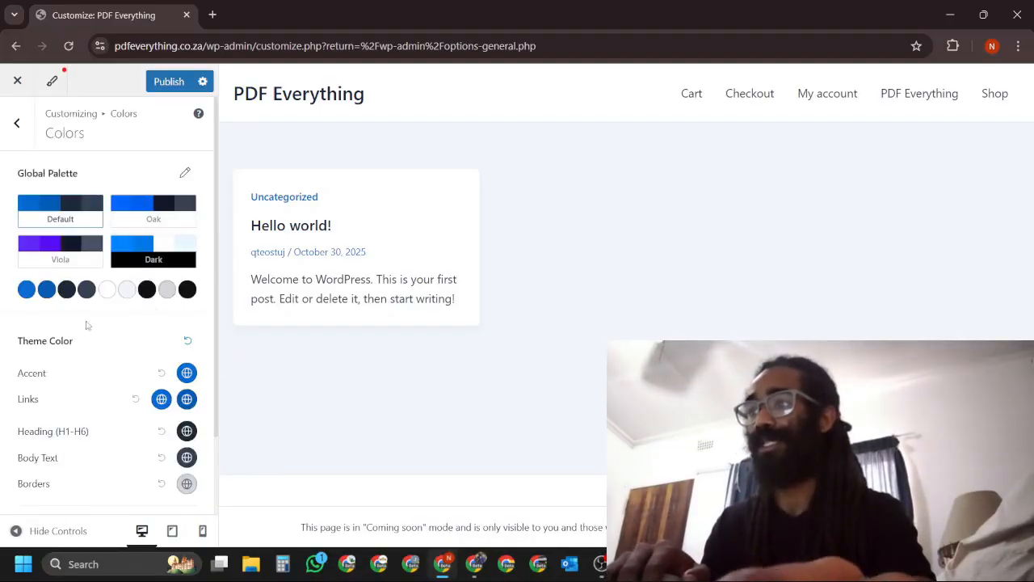
- Browse the preset color palettes available for the theme's global palette, and close the list without choosing one
scroll(97, 323, down, 1)
scroll(137, 321, up, 1)
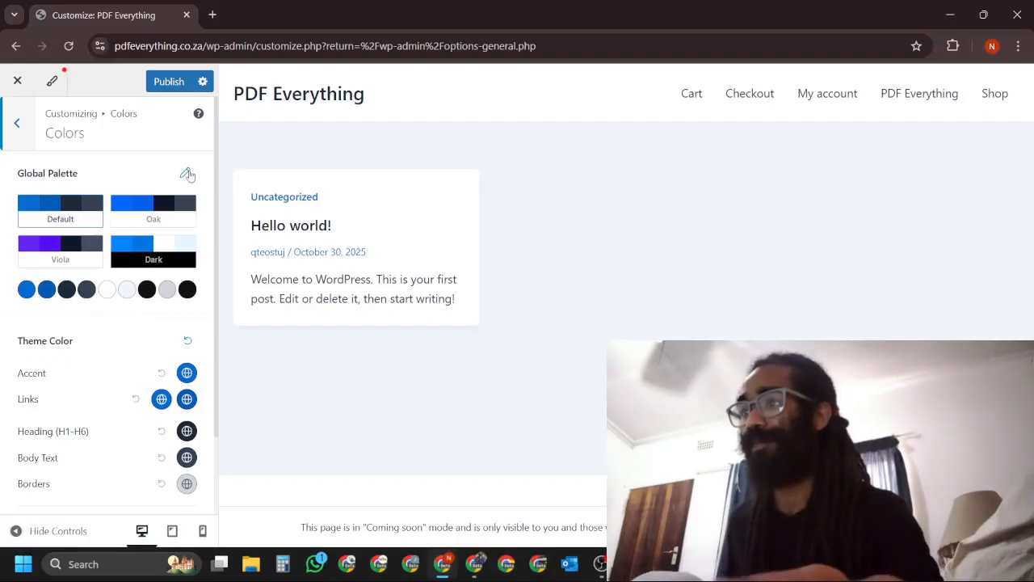
click(187, 174)
click(189, 176)
click(189, 175)
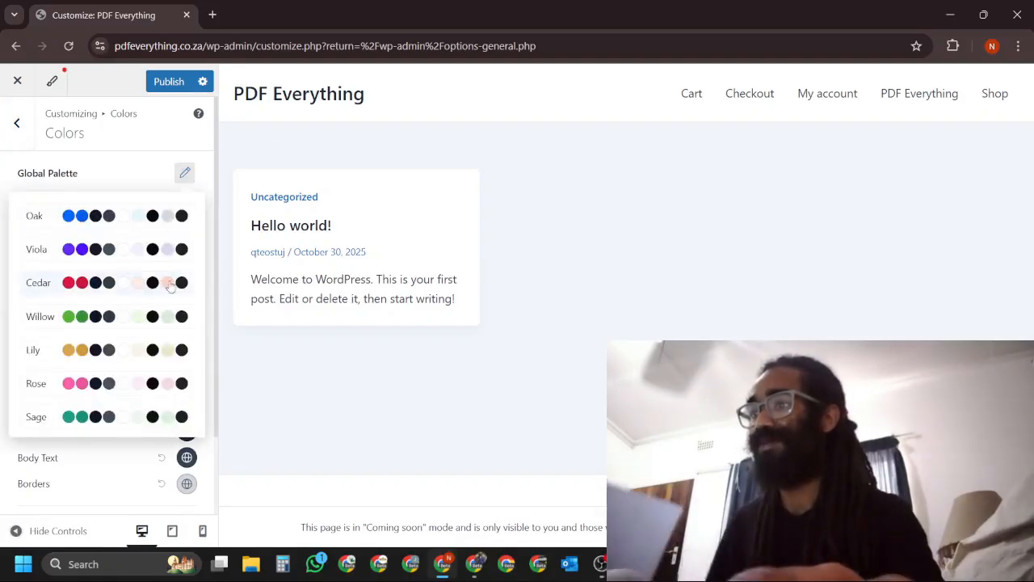
scroll(171, 283, down, 2)
scroll(175, 347, down, 1)
scroll(153, 291, up, 1)
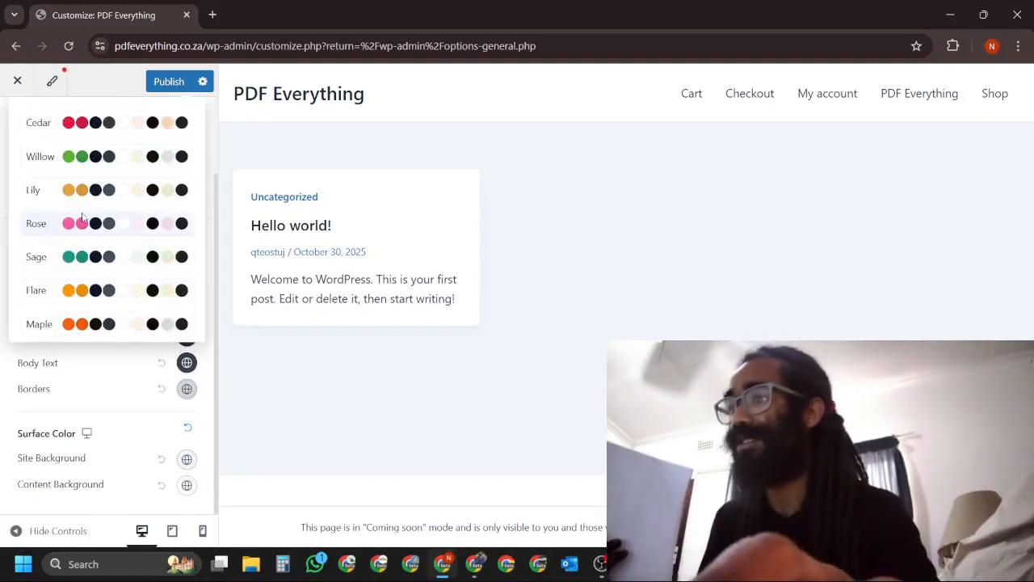
scroll(184, 126, up, 1)
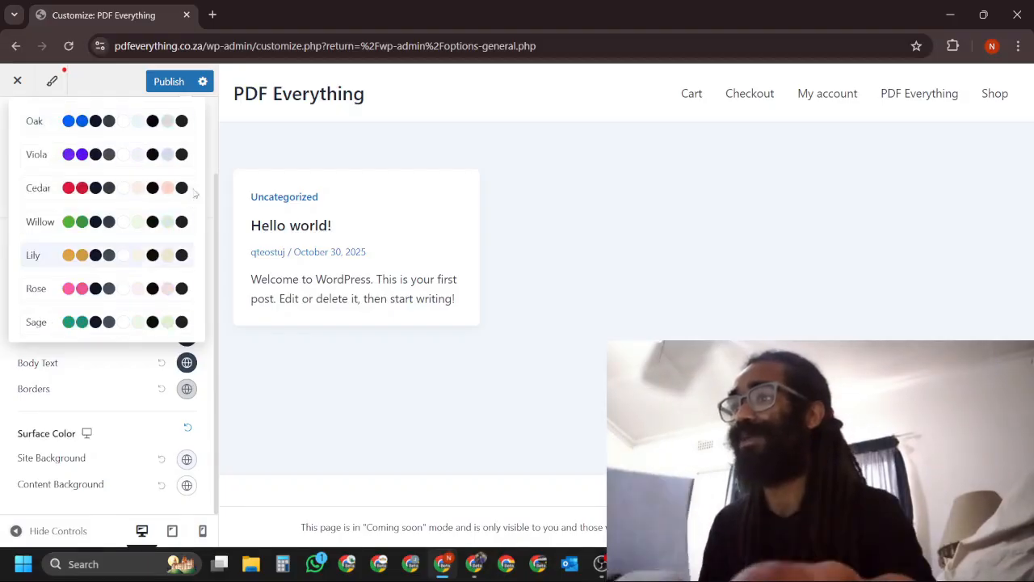
click(209, 166)
scroll(118, 248, up, 1)
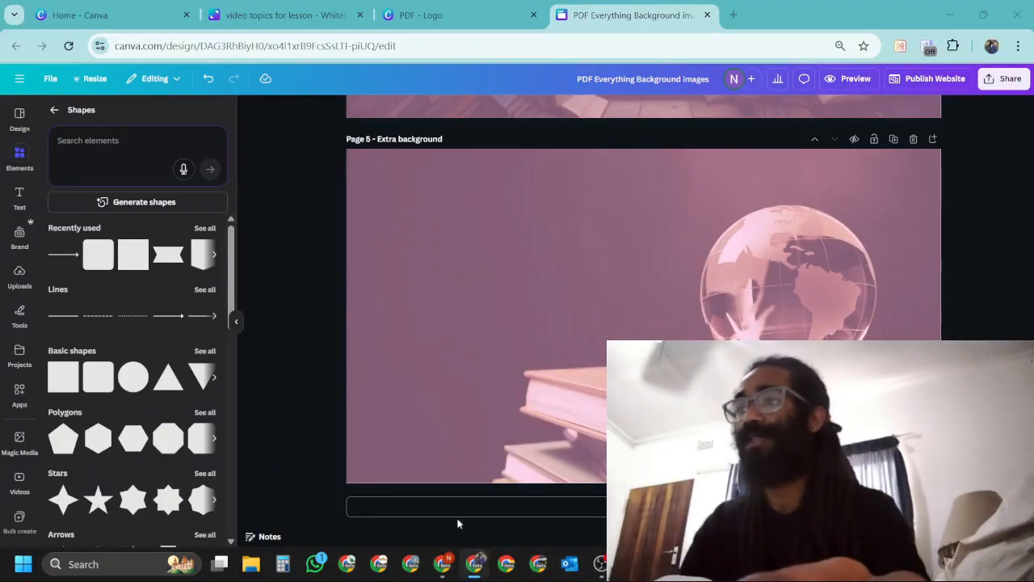
- Switch to the Canva background design and check the page 5 overlay's pink against the Flowers on Paper palette
click(457, 521)
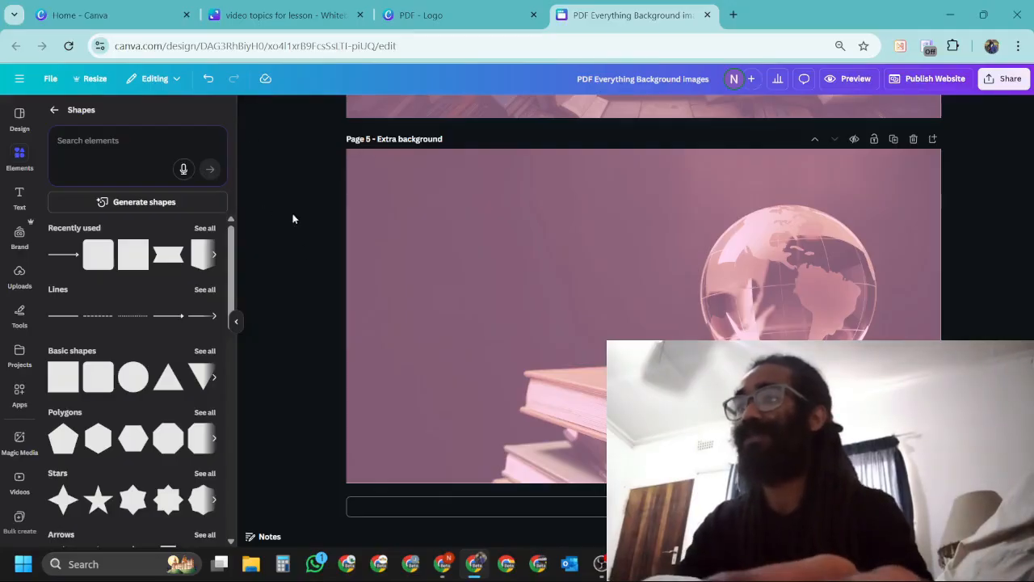
click(22, 235)
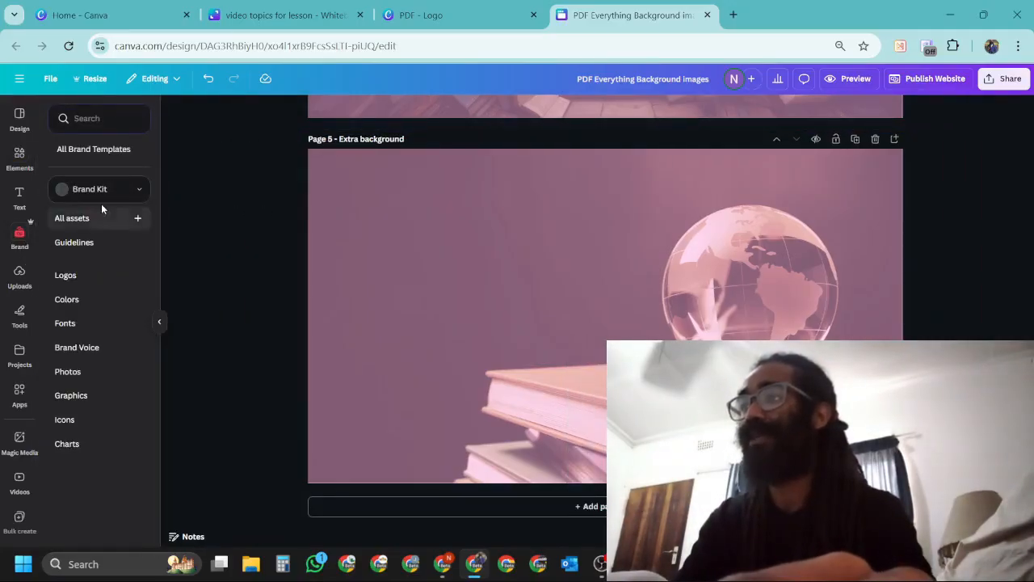
click(18, 240)
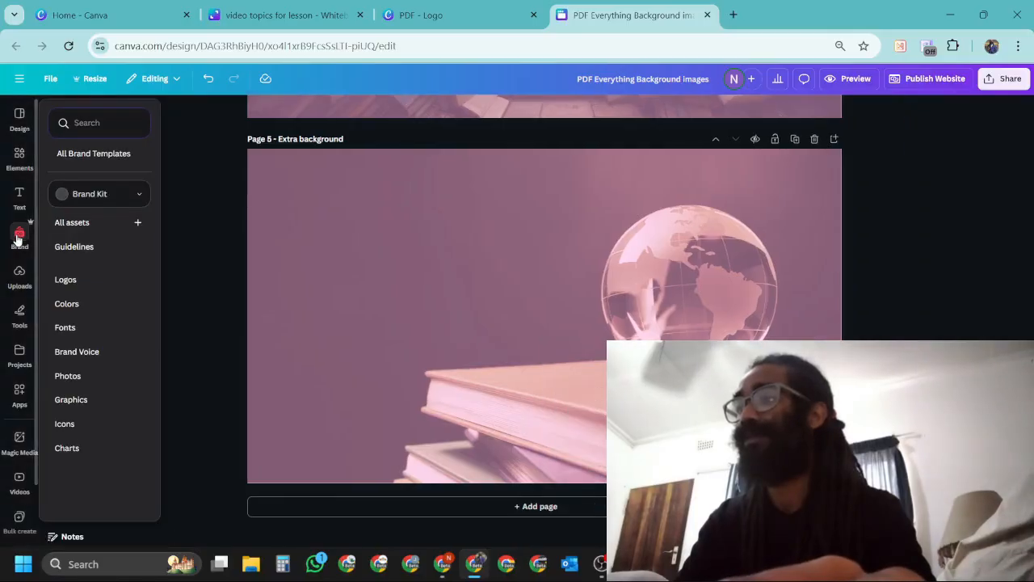
click(436, 225)
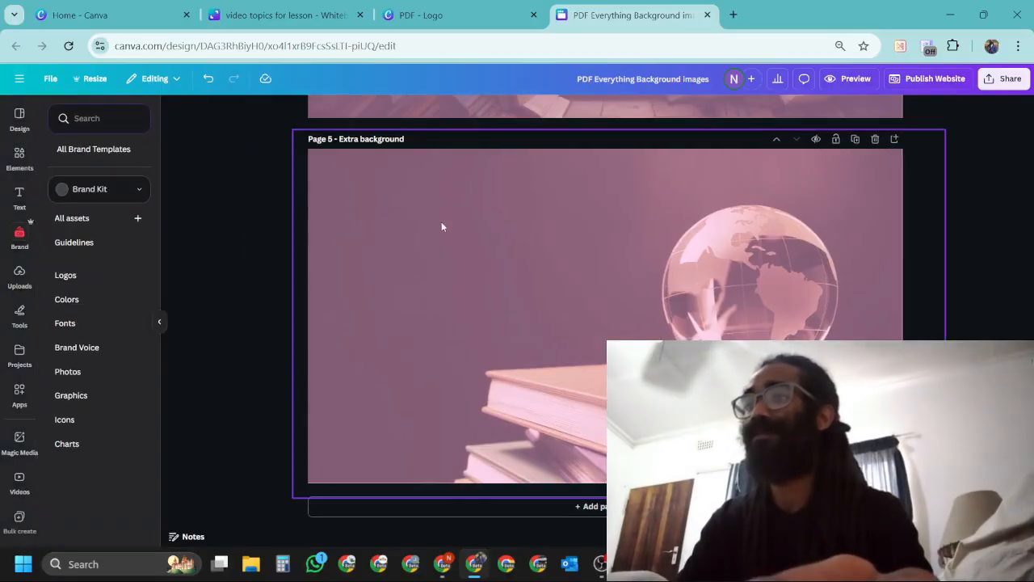
click(363, 110)
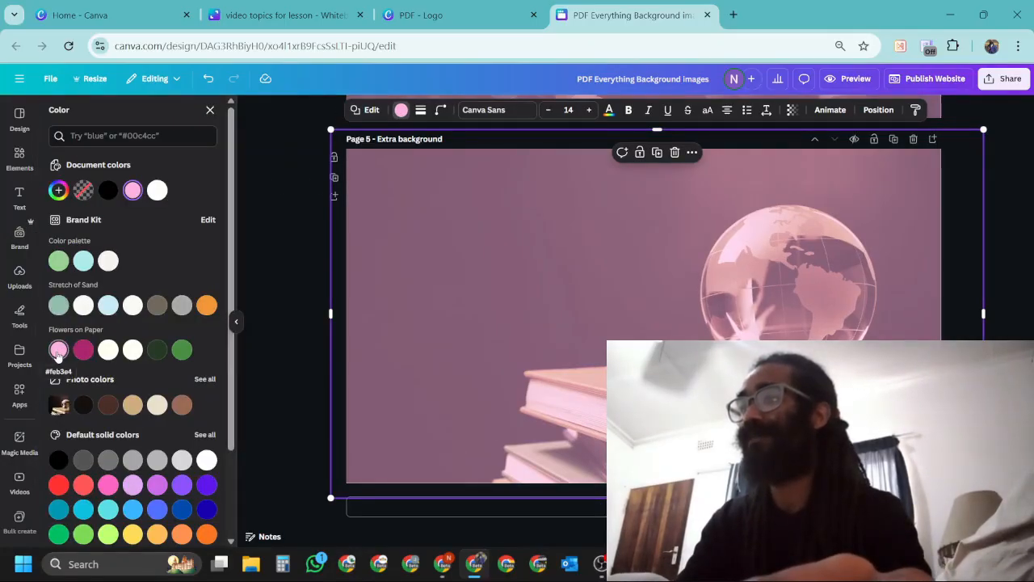
click(59, 351)
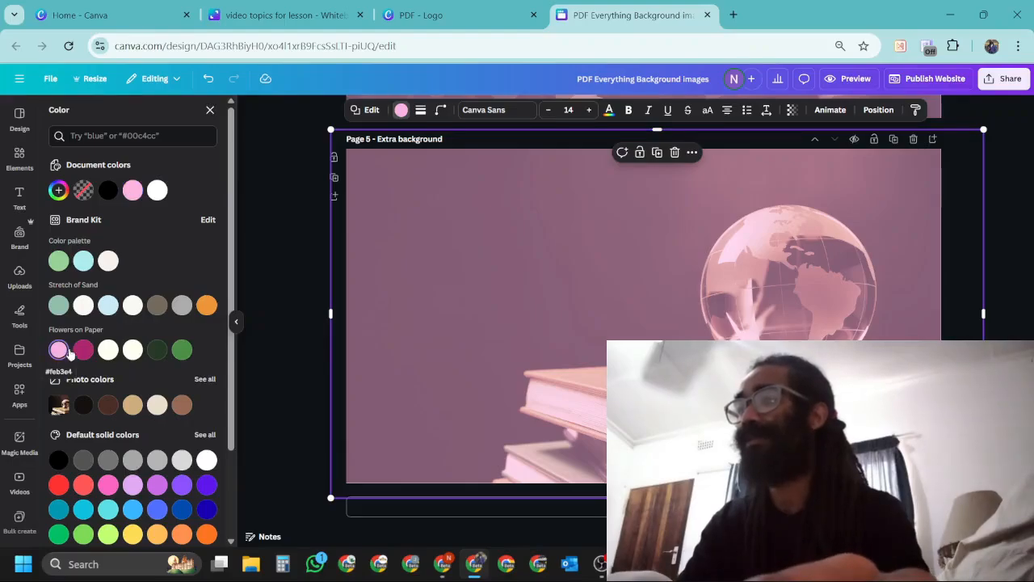
scroll(97, 337, down, 2)
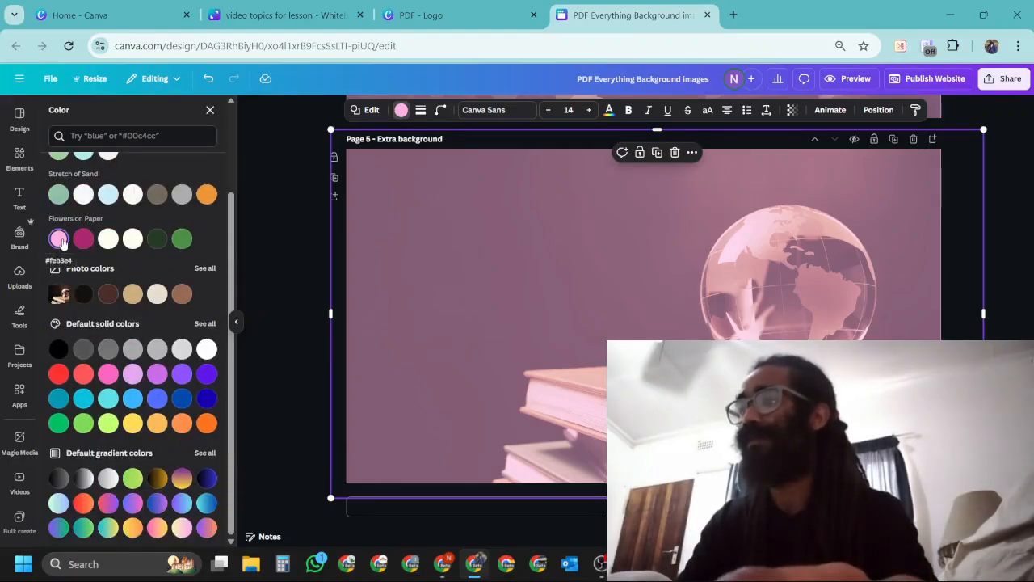
scroll(167, 225, up, 2)
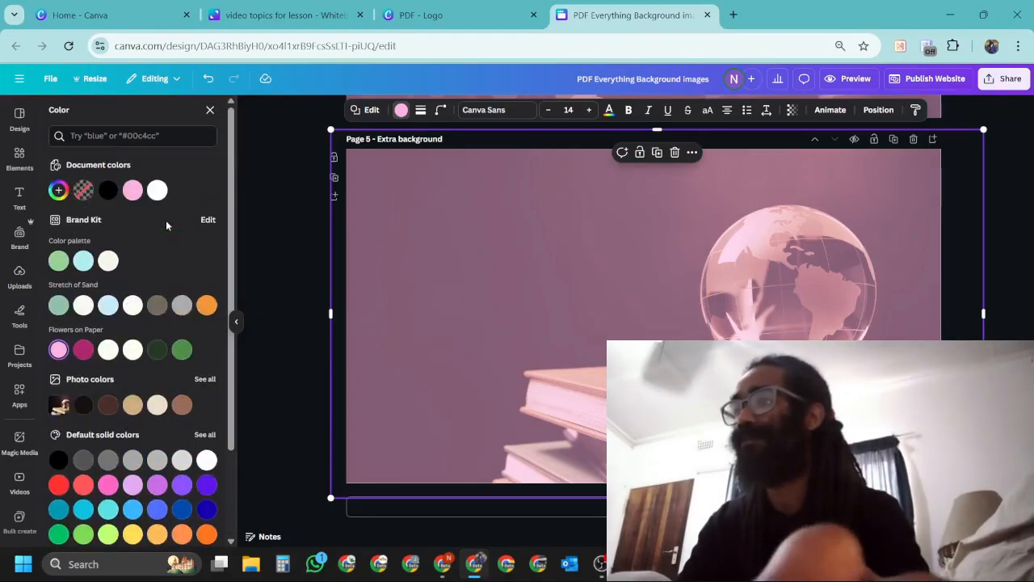
click(133, 191)
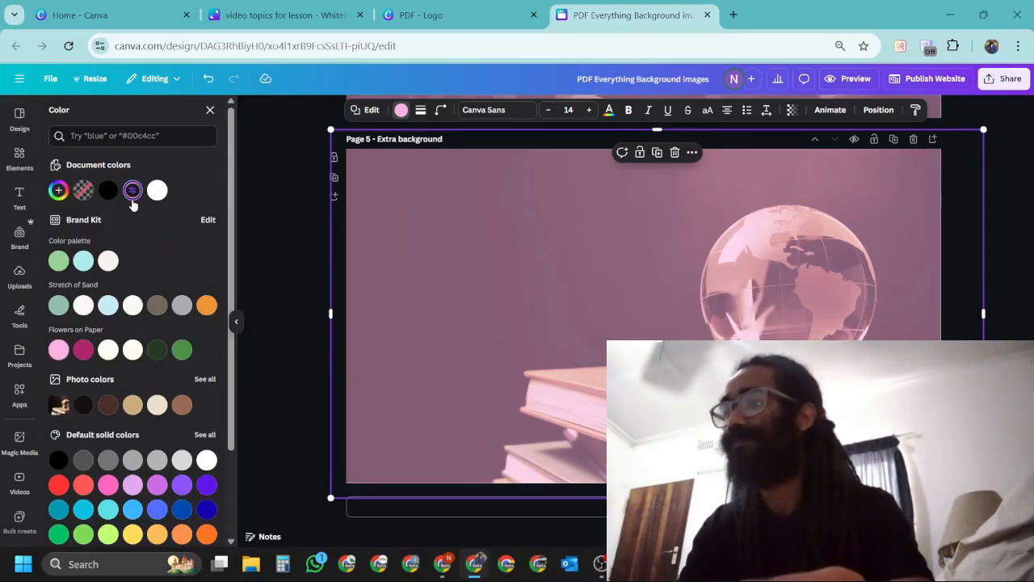
click(209, 111)
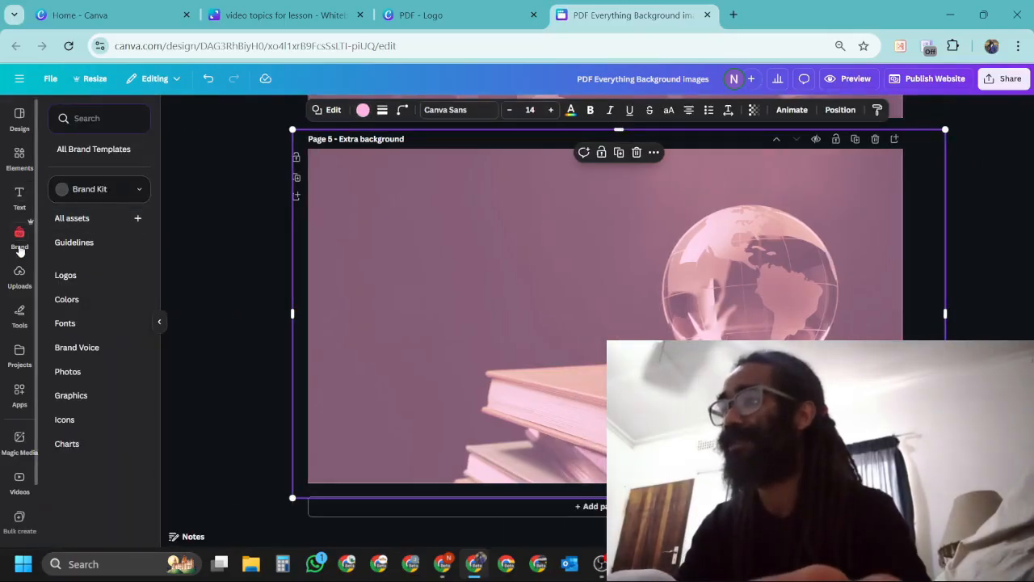
- Look through the Canva editing tools and the Brand Kit's color palettes for the Flowers on Paper colors
click(20, 155)
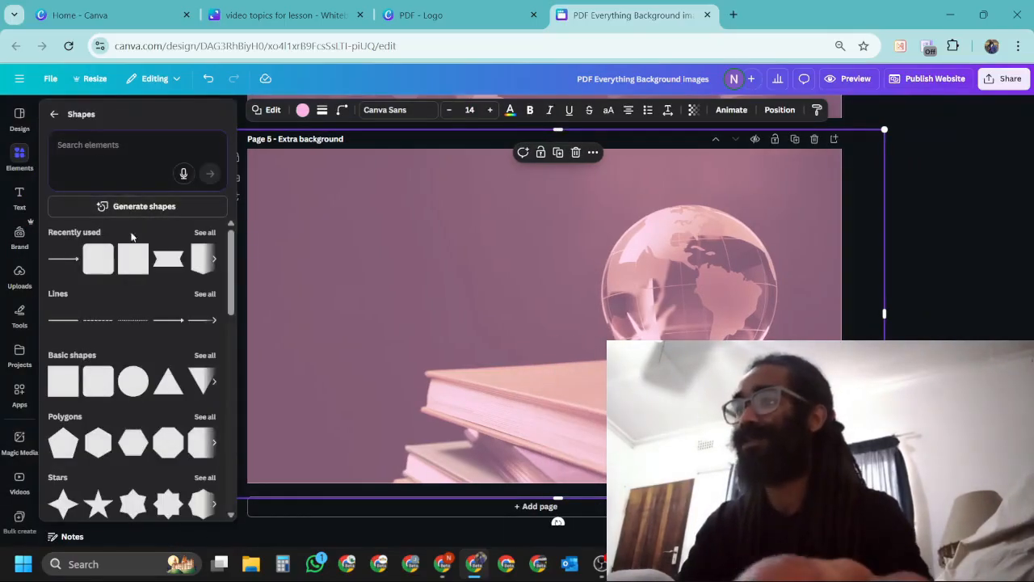
scroll(137, 242, down, 2)
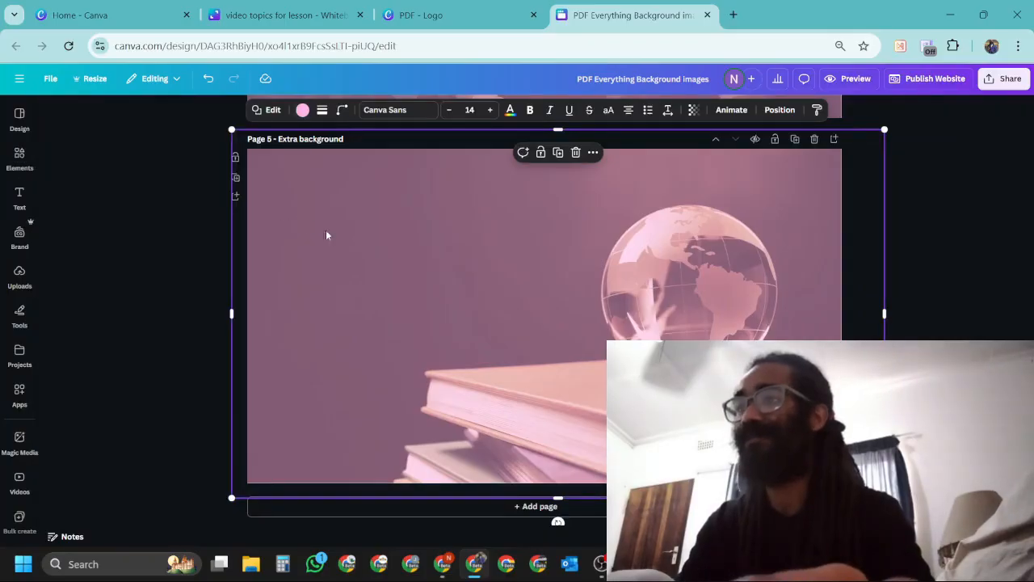
click(20, 391)
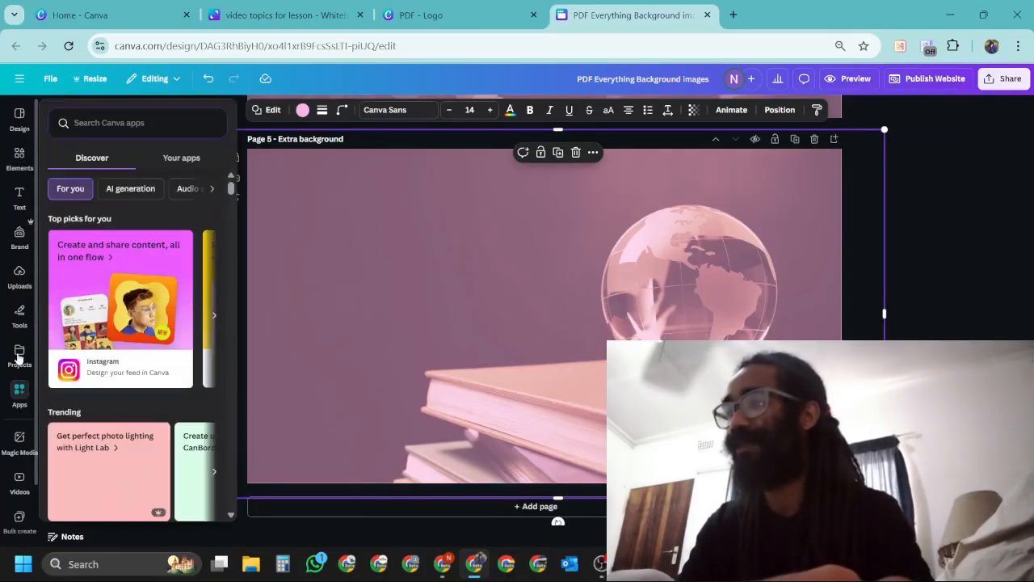
click(19, 316)
click(14, 237)
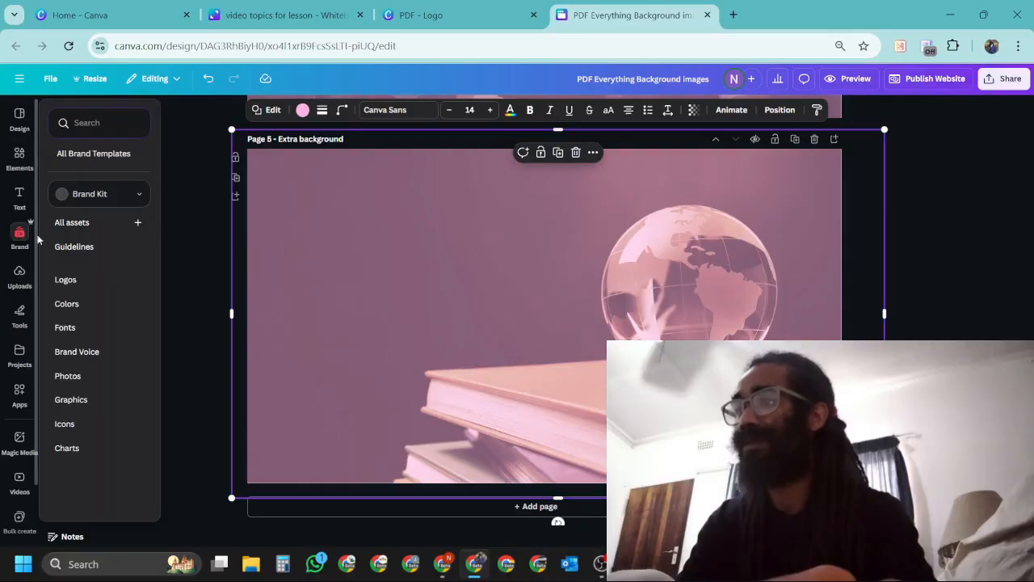
click(101, 193)
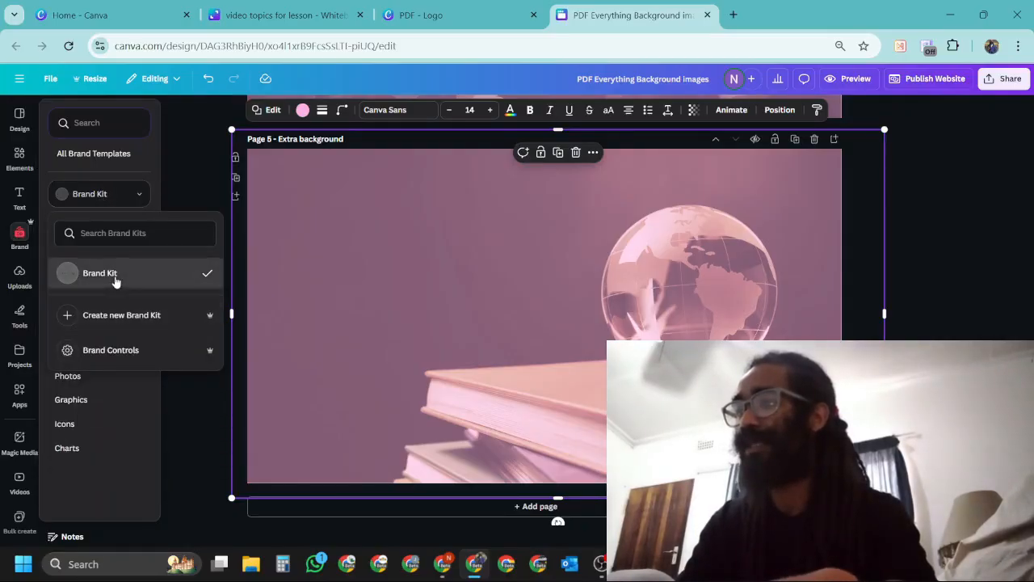
click(115, 279)
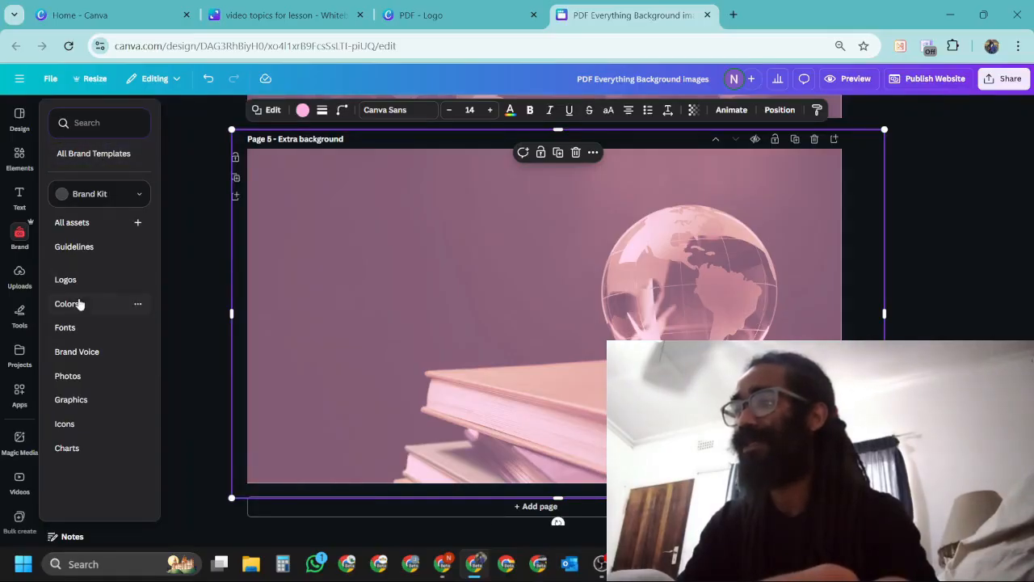
mouse_move(79, 298)
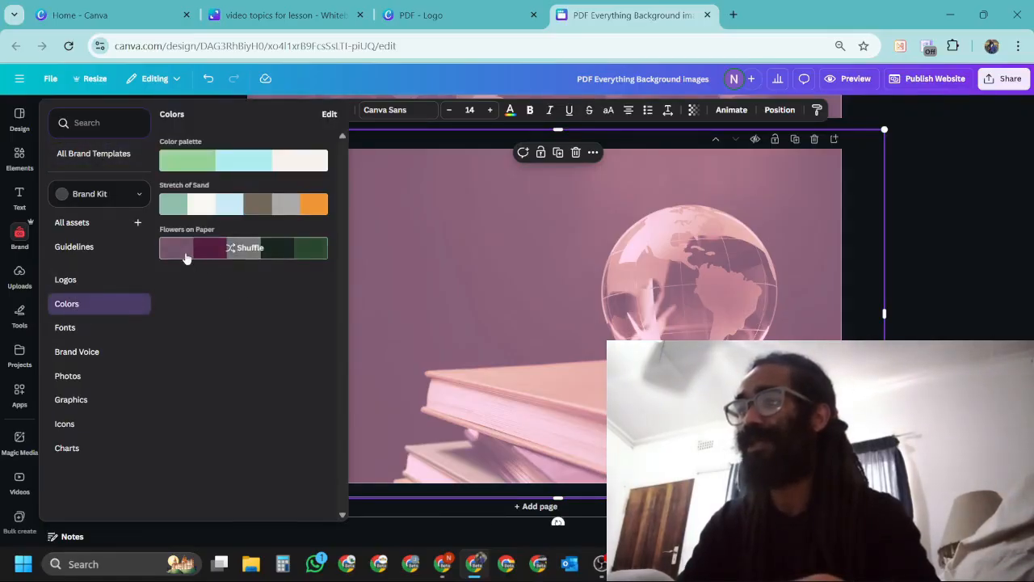
click(19, 315)
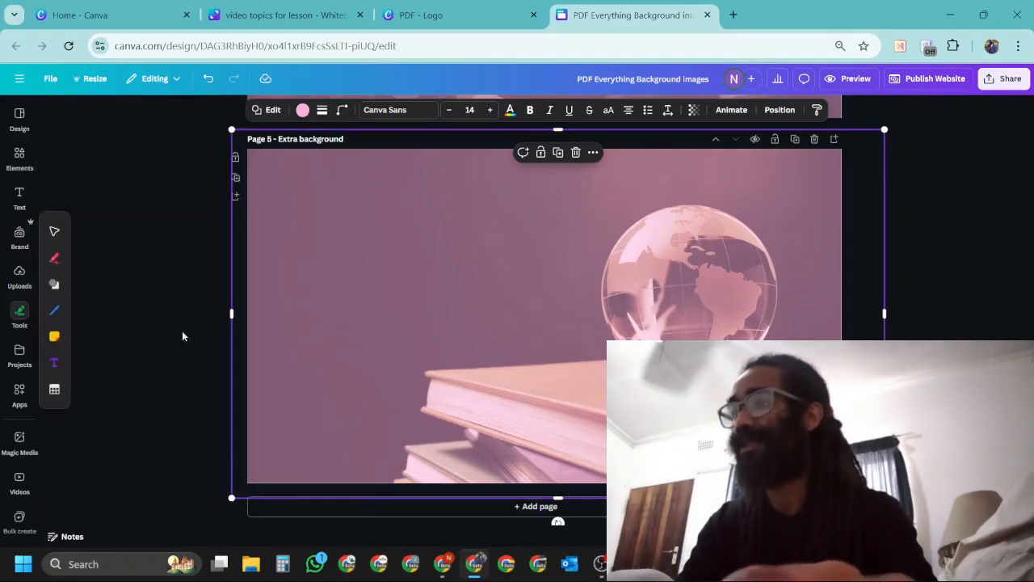
click(20, 315)
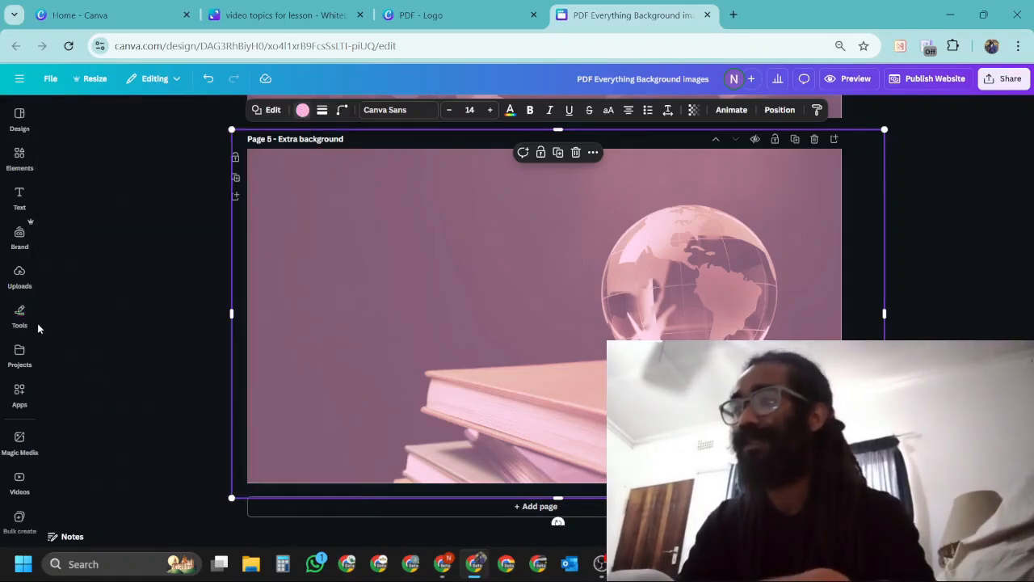
- Try the magenta Flowers on Paper color on the page 5 overlay, and restore the pink #feb3e4
click(62, 356)
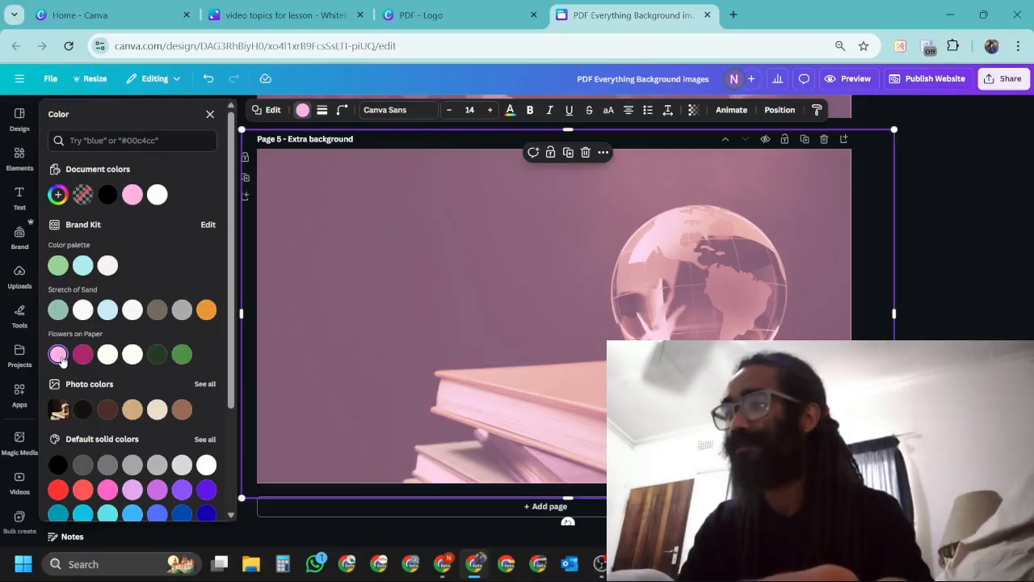
click(83, 357)
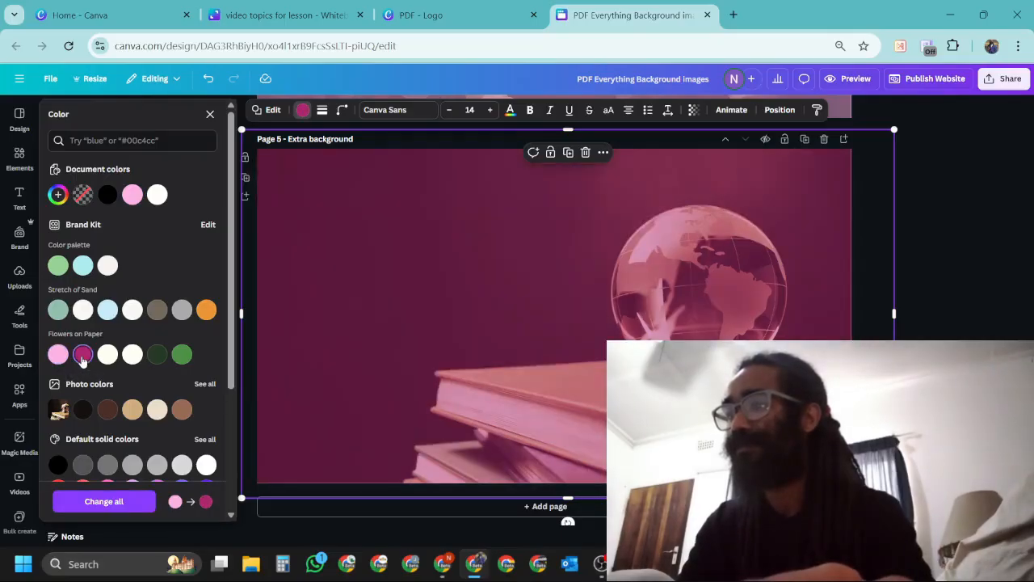
click(59, 357)
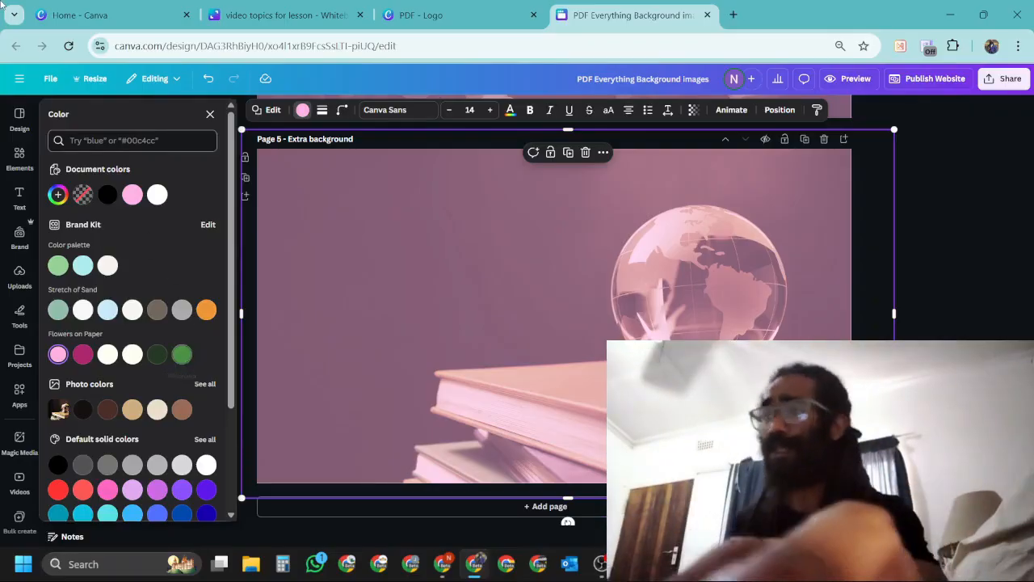
- Switch to the WordPress customizer and set the global palette's Brand color to #feb3e4
click(442, 563)
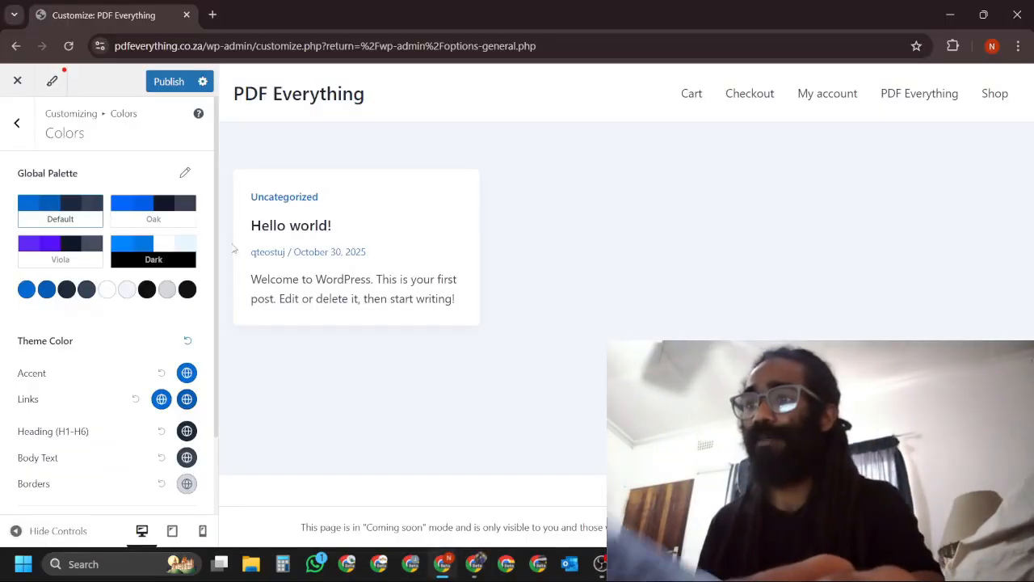
click(25, 290)
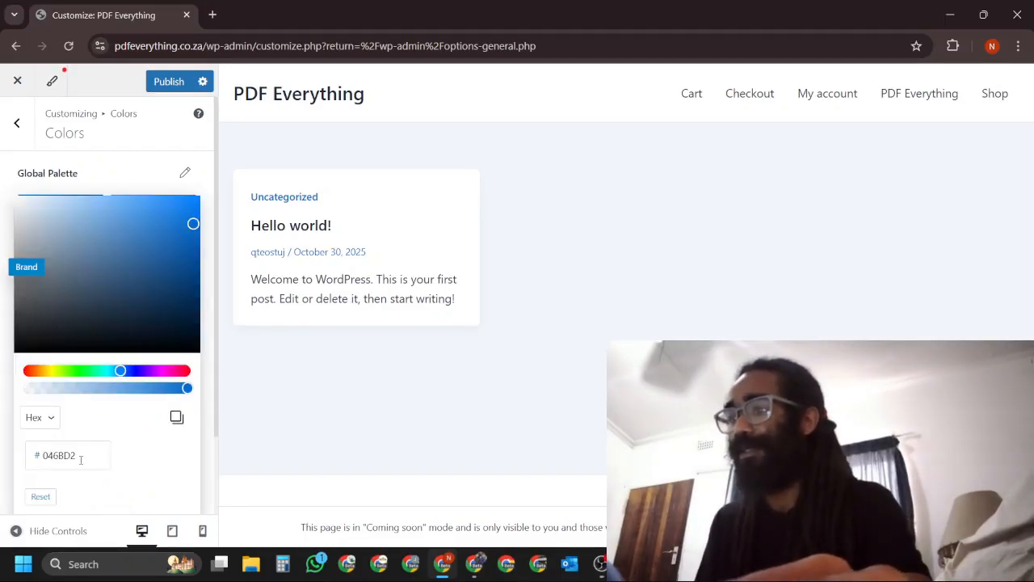
drag(81, 459, 29, 474)
key(BackSpace)
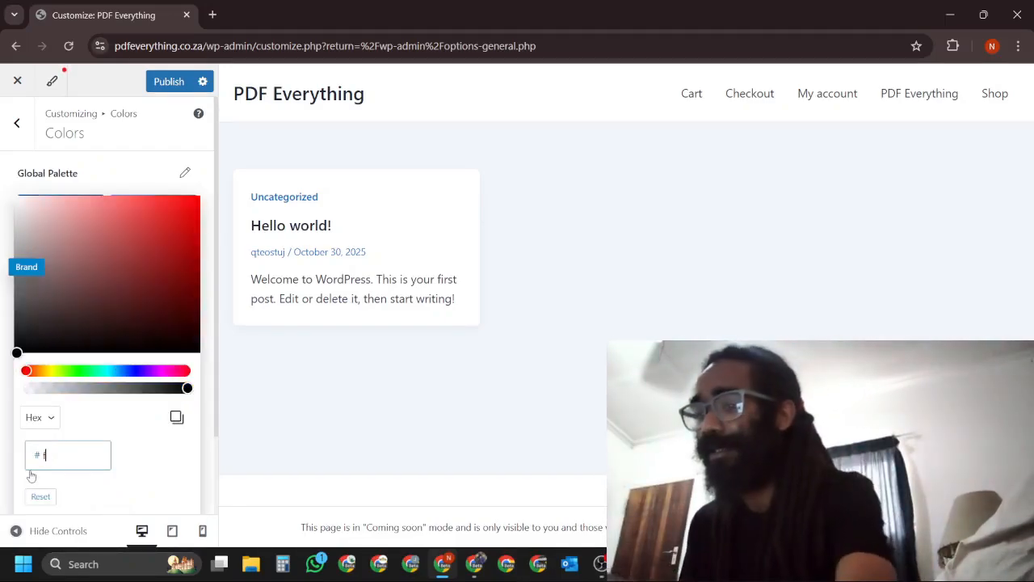
text(feb3)
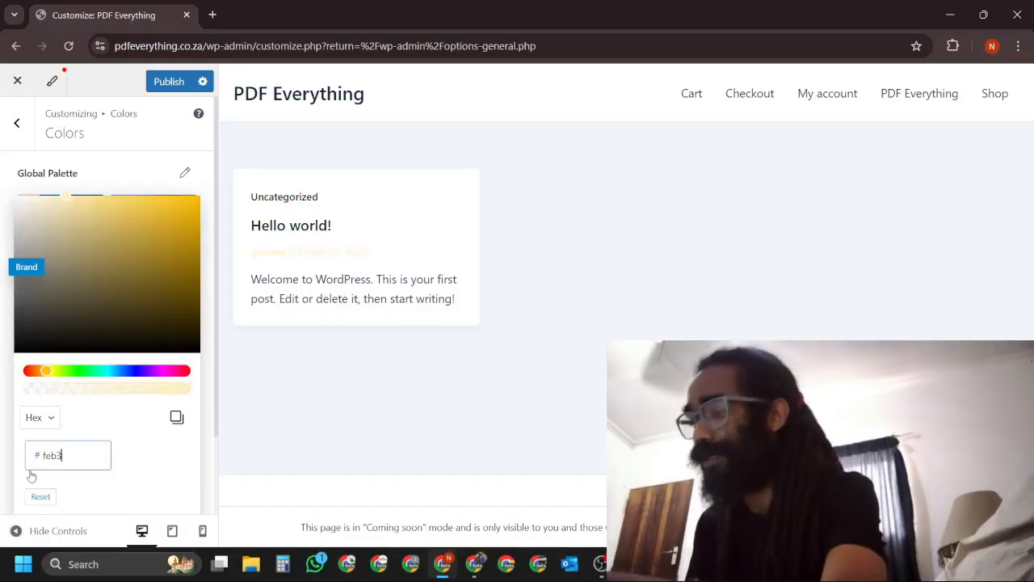
text(e4)
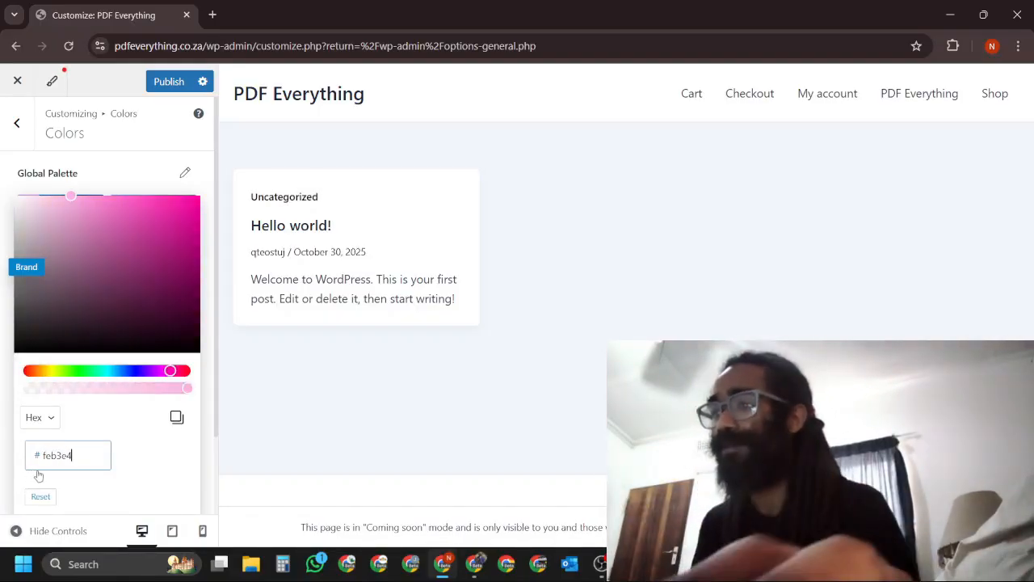
click(105, 169)
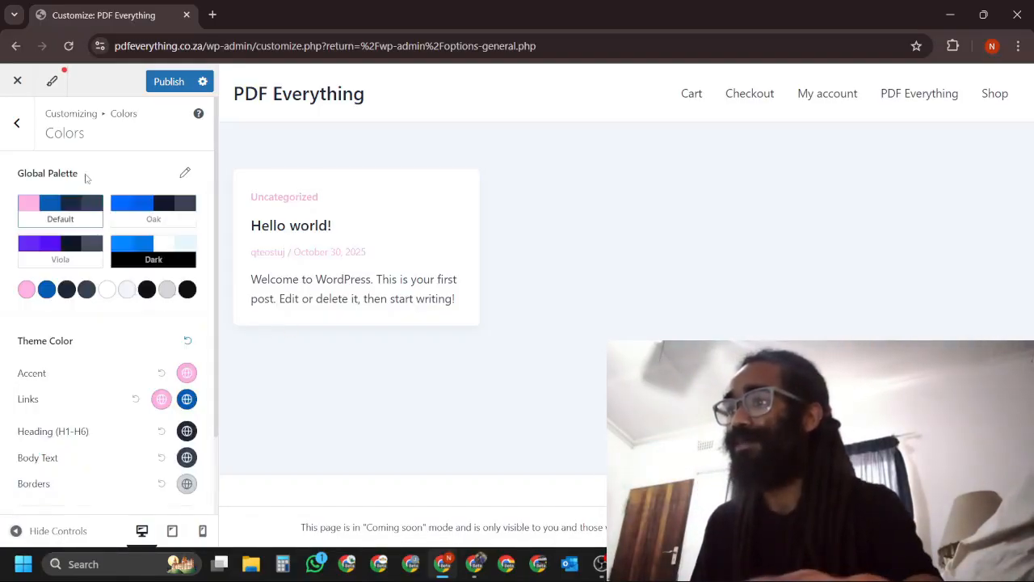
- Set the global palette's Alternate Brand color to #9d266f
click(49, 295)
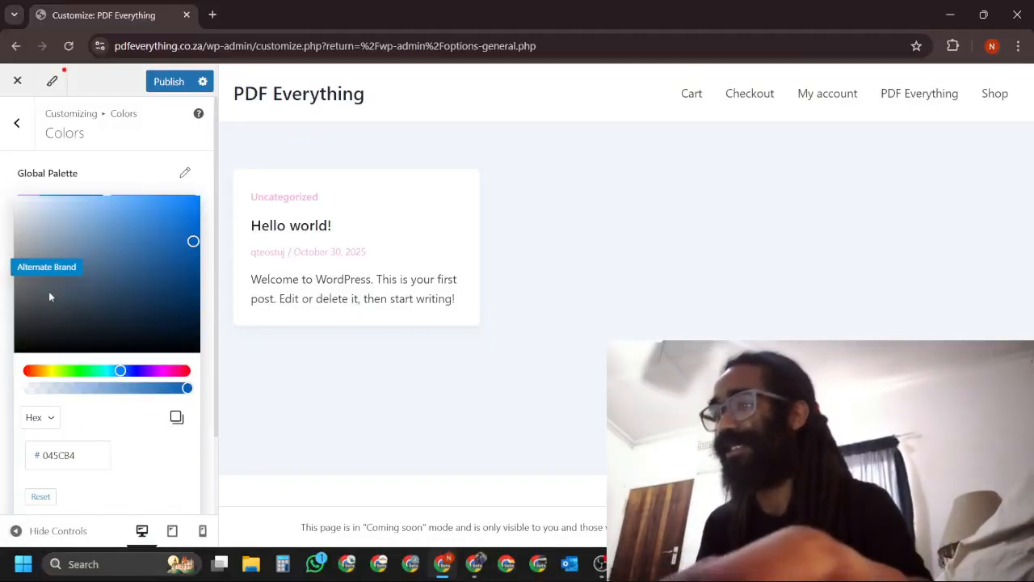
click(28, 457)
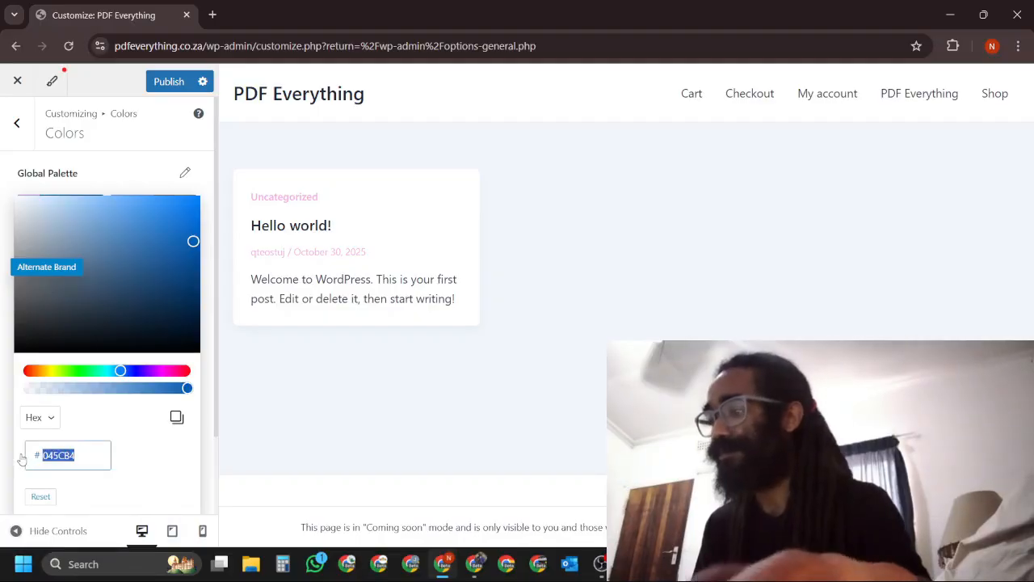
text(9d)
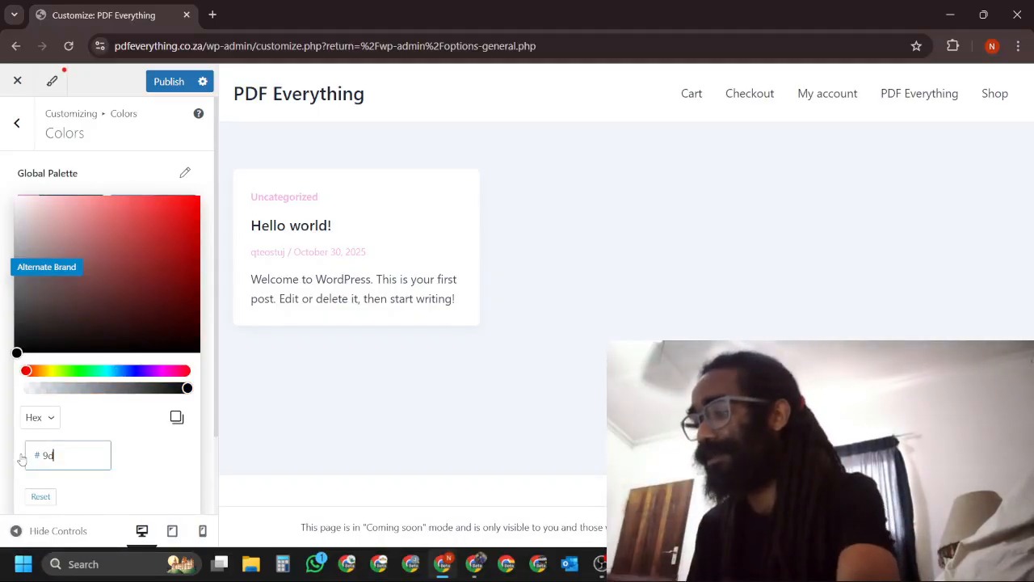
text(26)
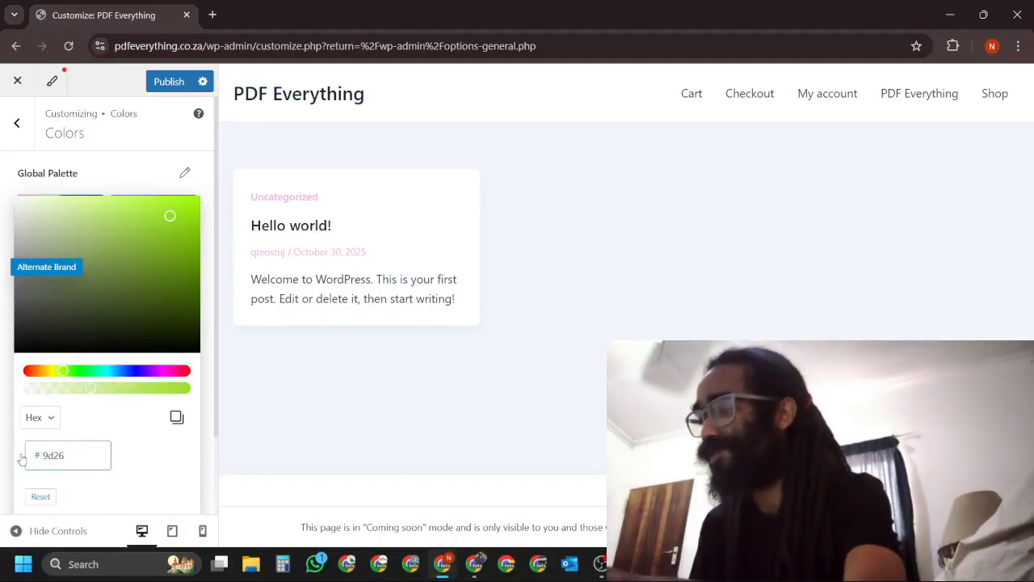
text(6f)
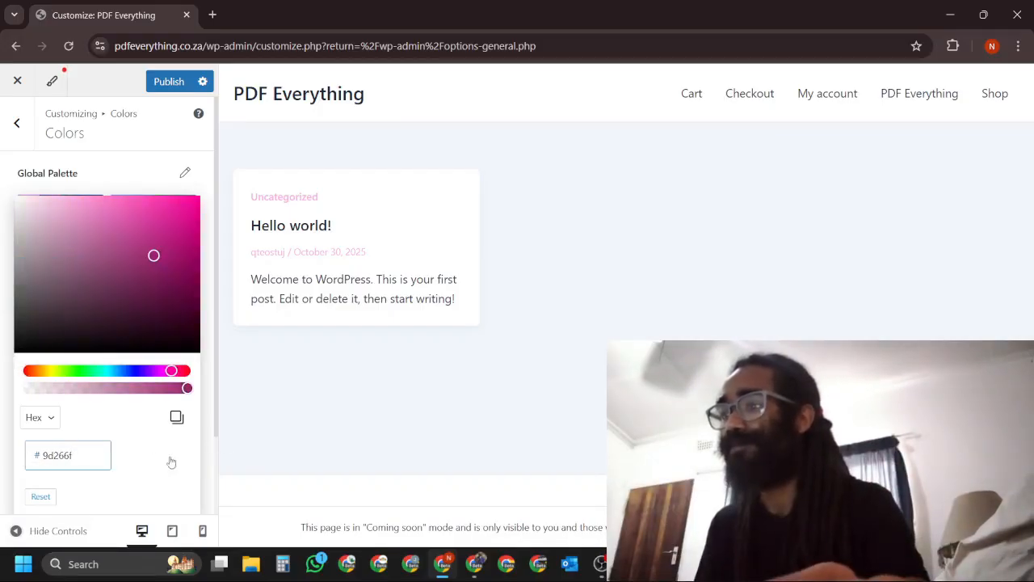
click(143, 169)
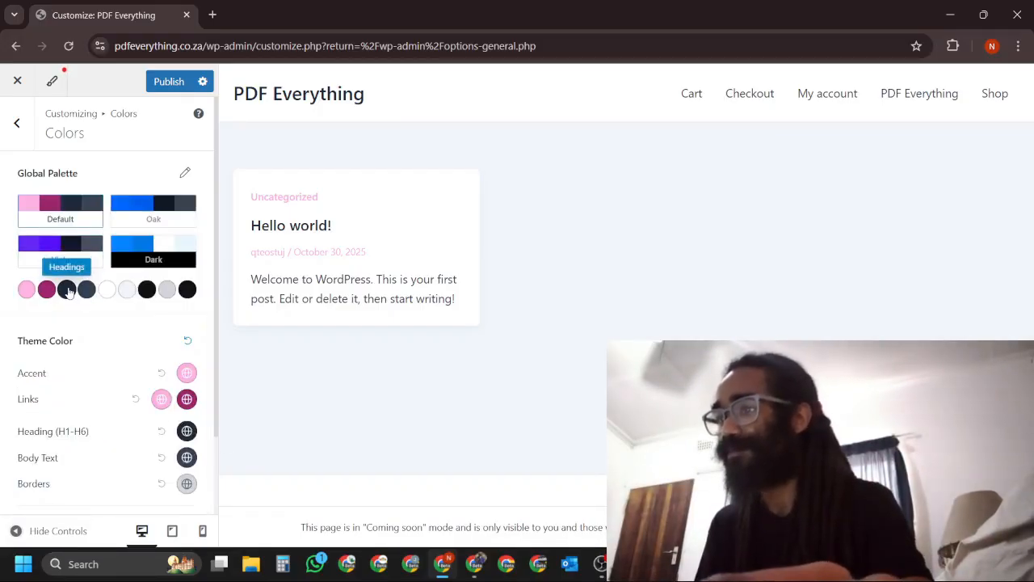
- Set the global palette's Headings color to the dark green #253924
click(67, 289)
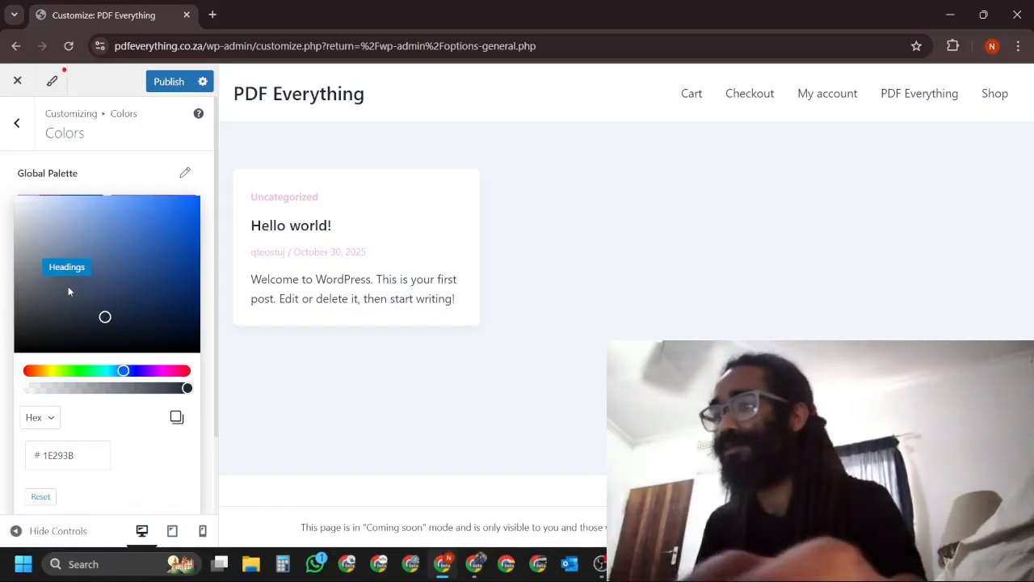
drag(79, 456, 18, 475)
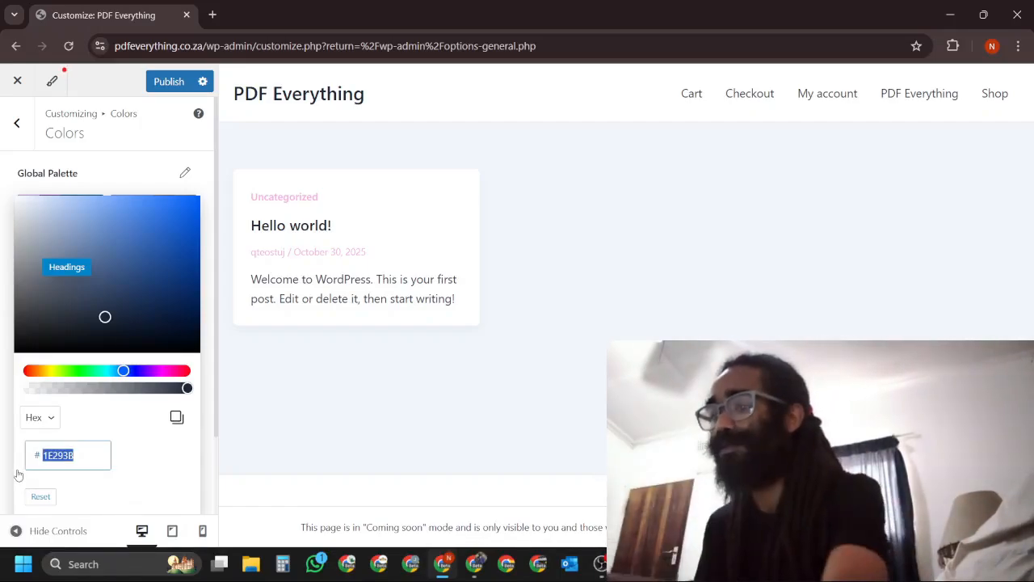
text(253)
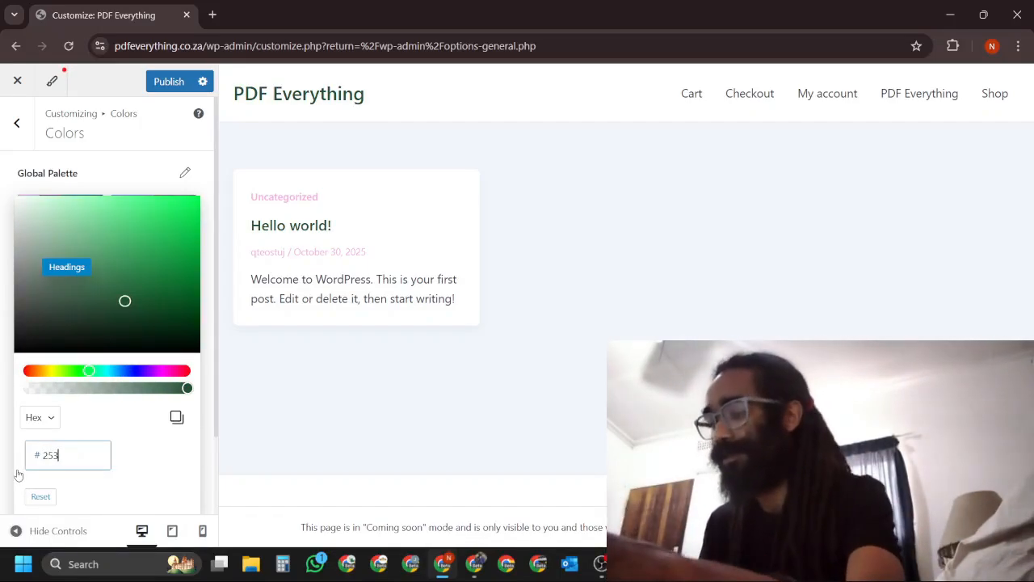
text(924)
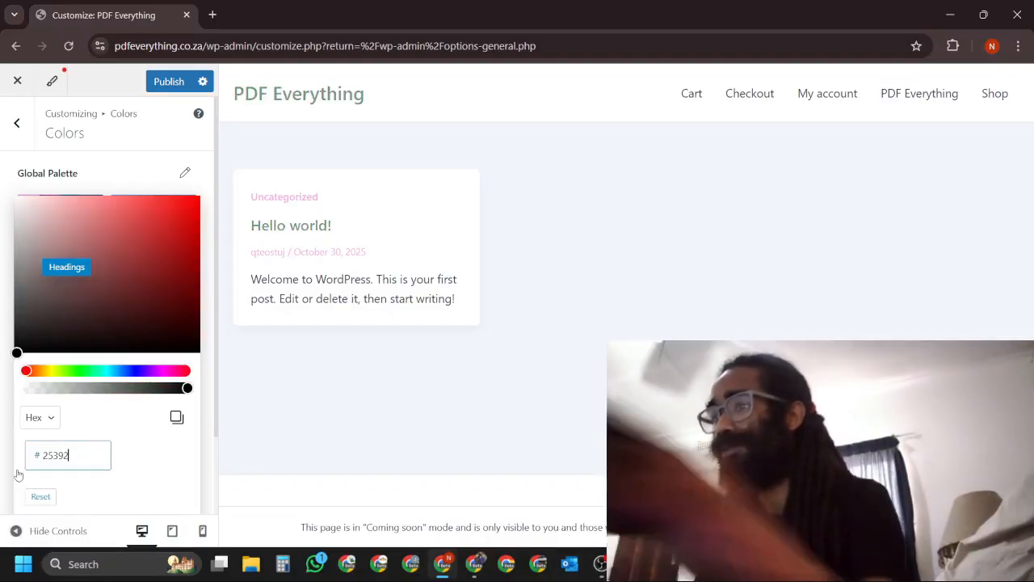
click(206, 173)
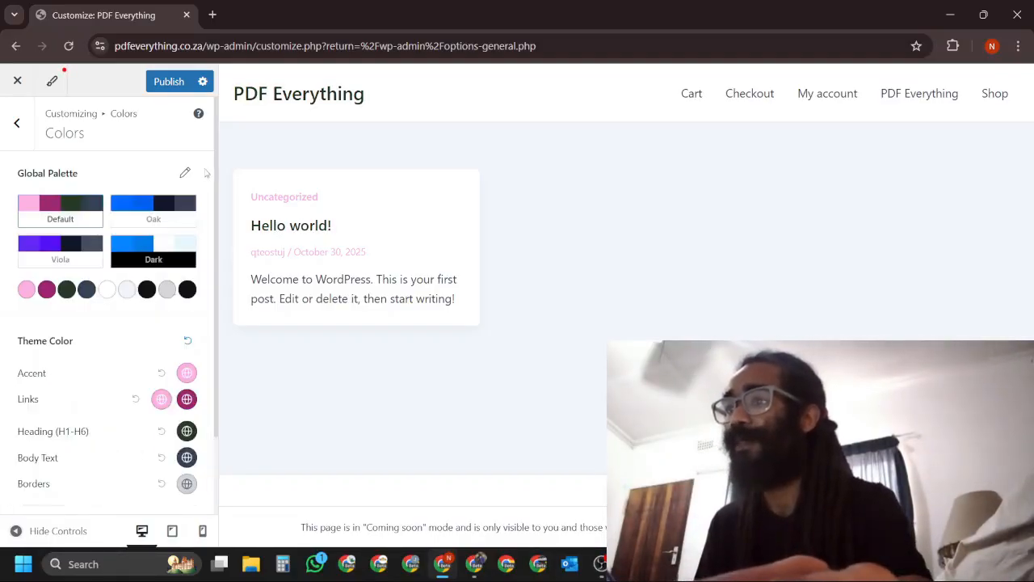
- Set the global palette's Text color to the cream #fefff1
click(85, 289)
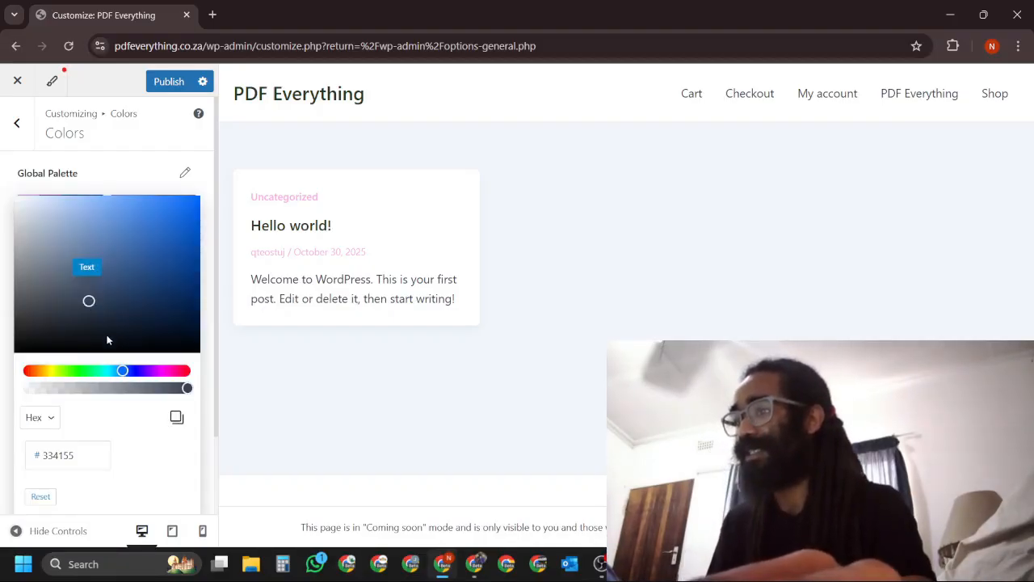
drag(86, 461, 24, 472)
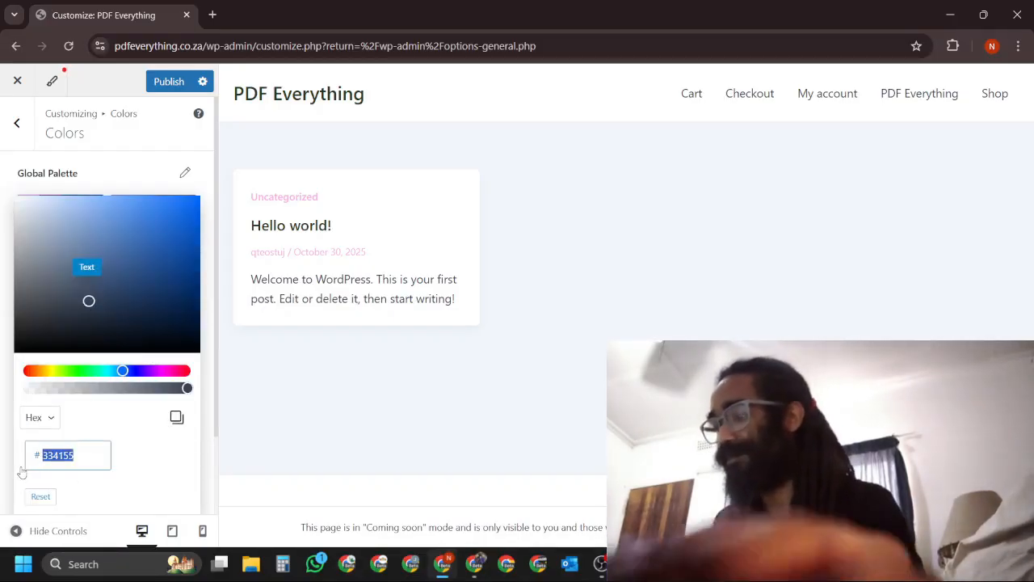
key(BackSpace)
text(f)
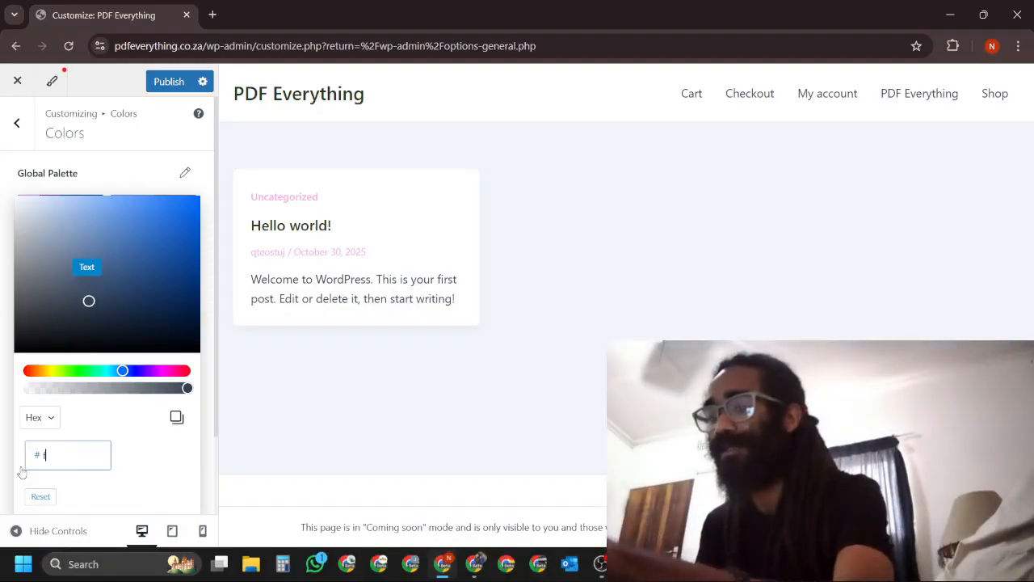
text(eff)
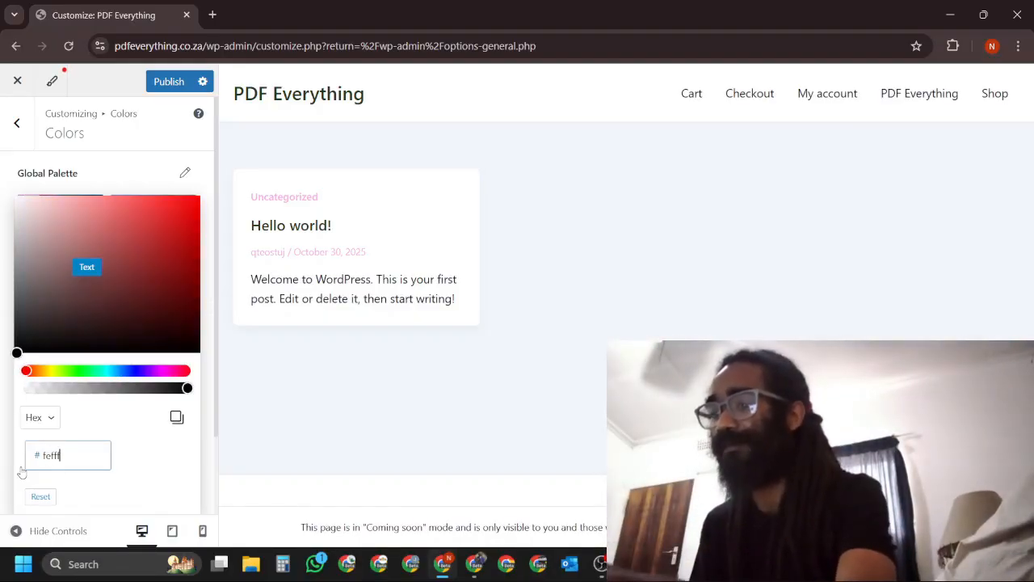
text(f1)
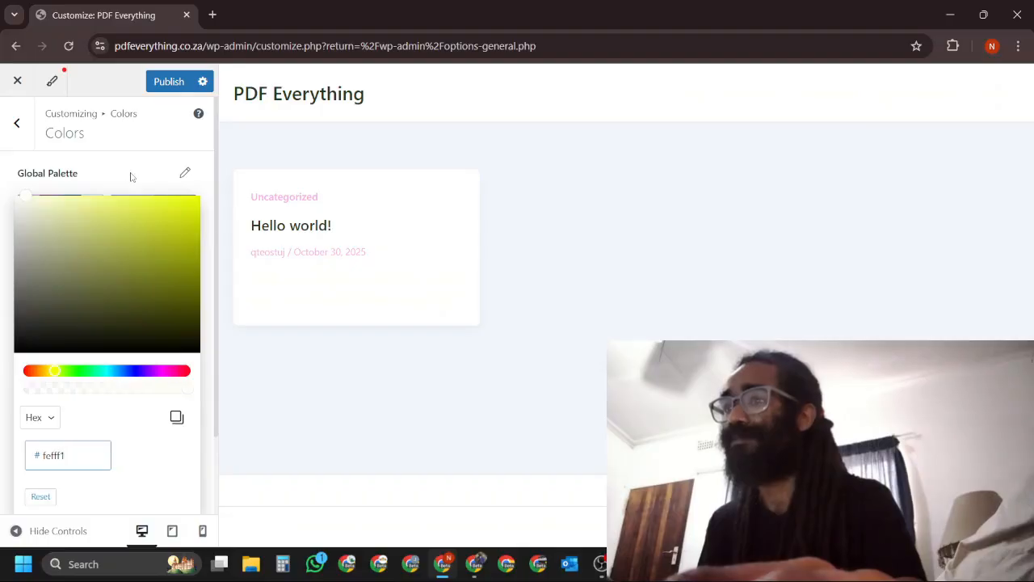
click(131, 177)
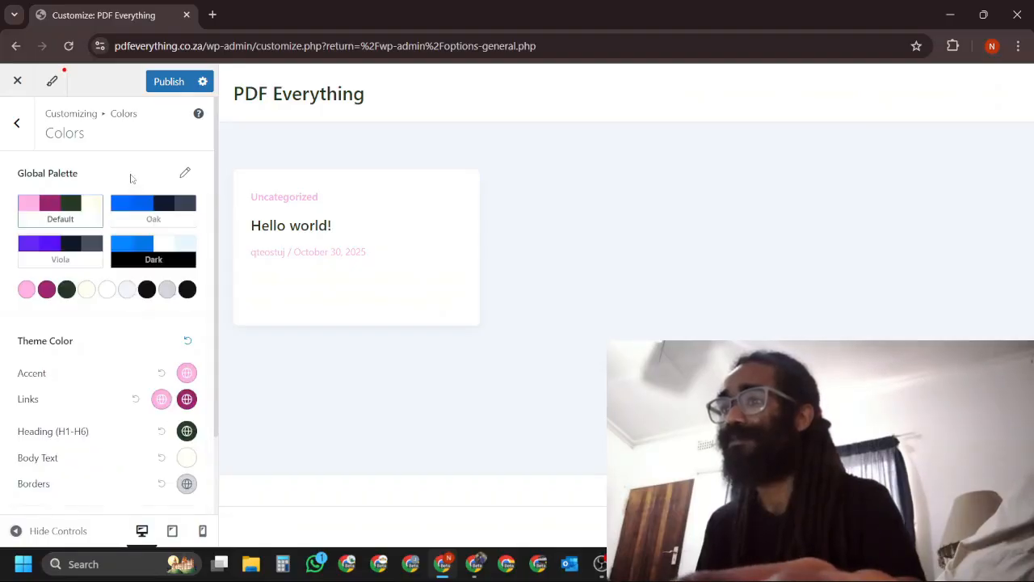
- Set the global palette's Primary Background color to the green #4c9045
click(107, 291)
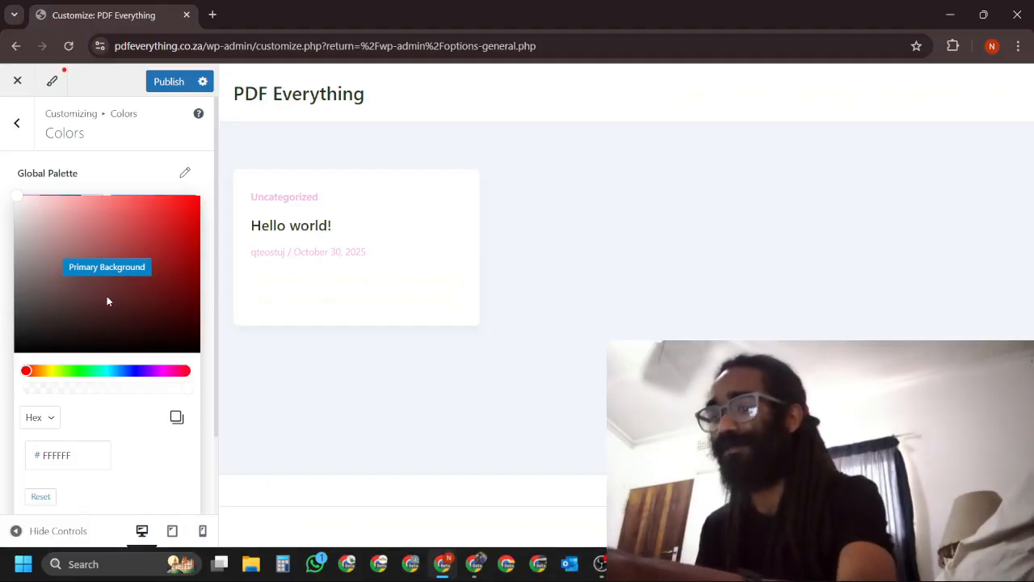
click(38, 462)
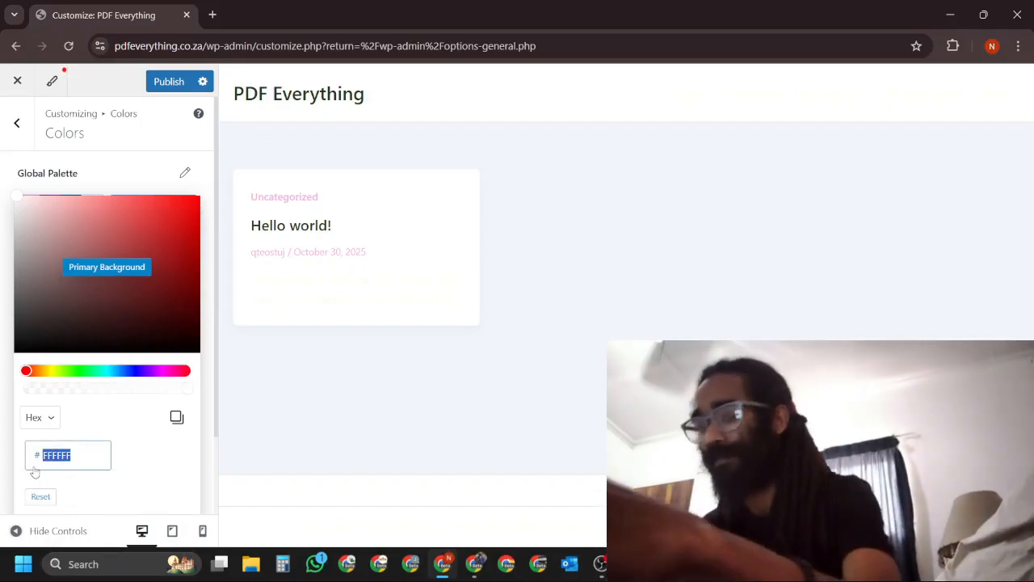
text(4c)
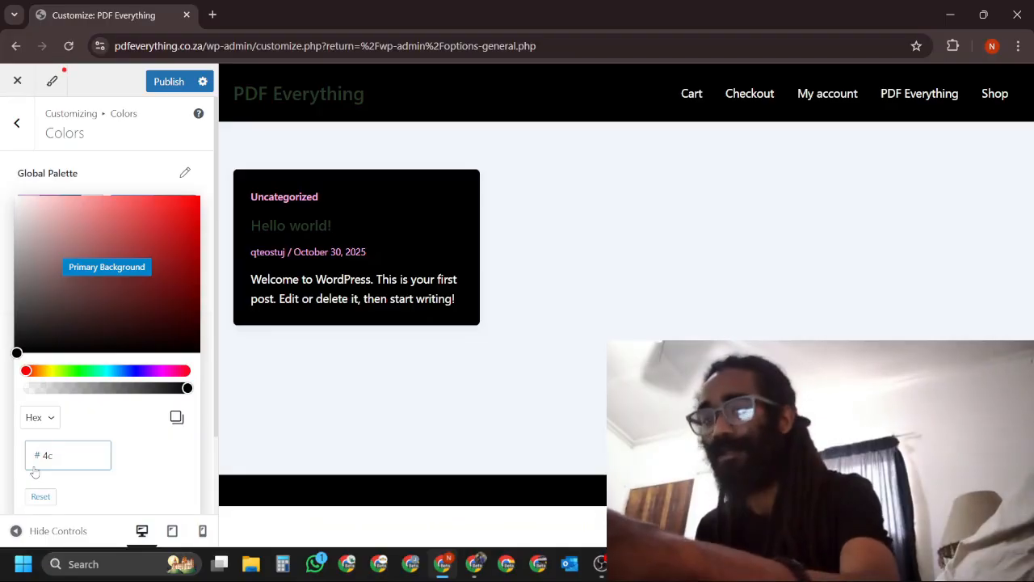
text(90)
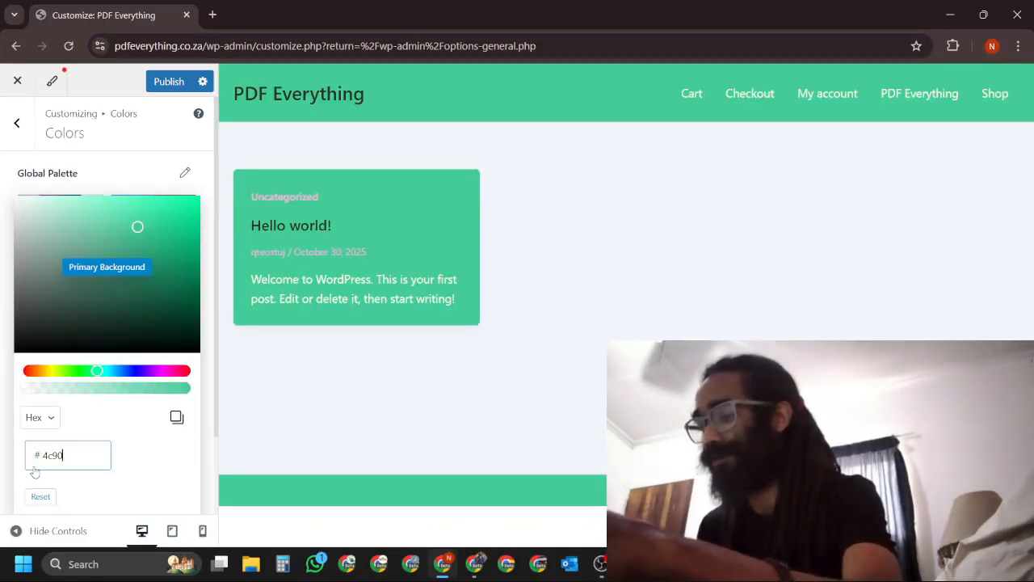
text(45)
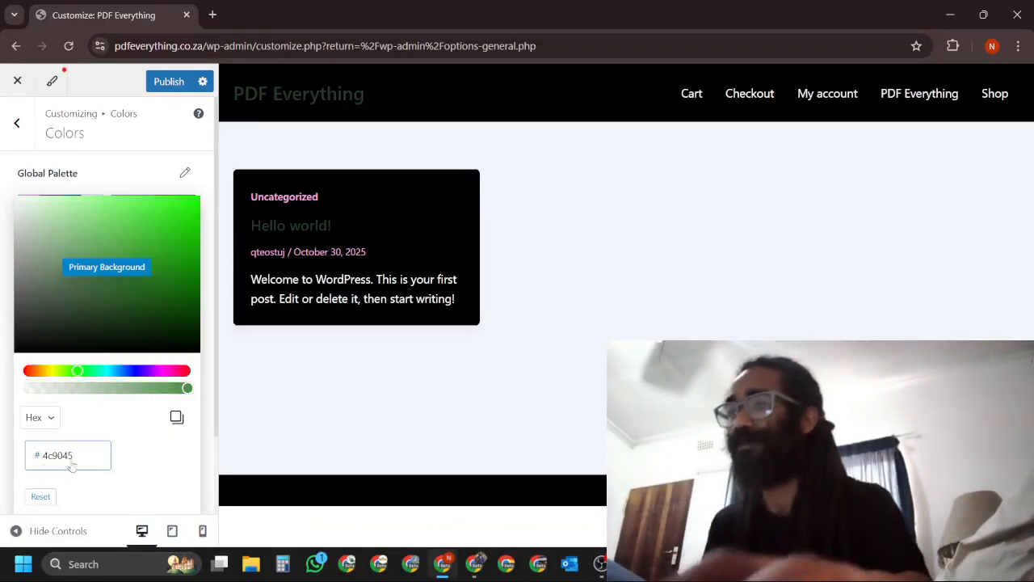
click(208, 184)
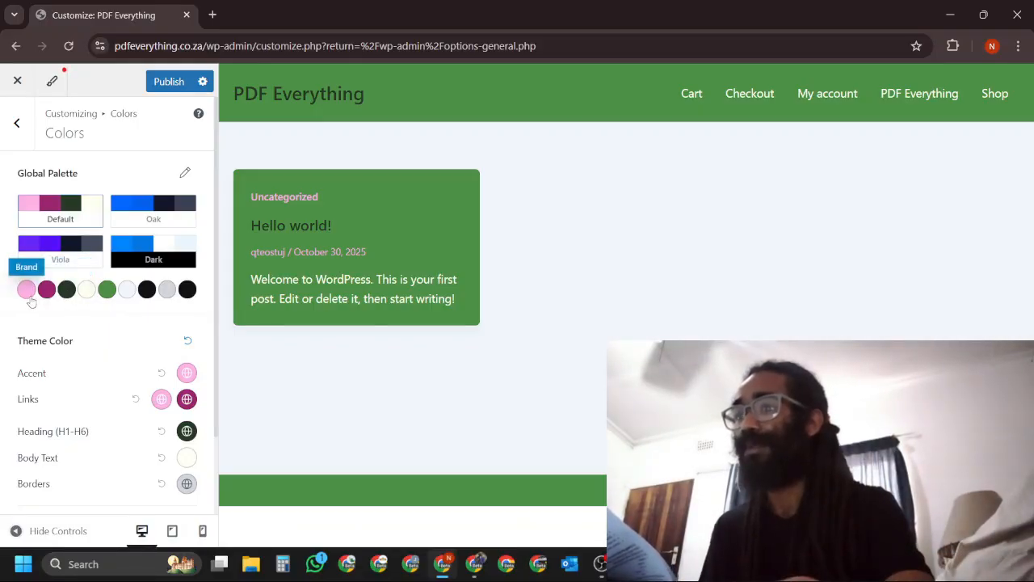
click(147, 292)
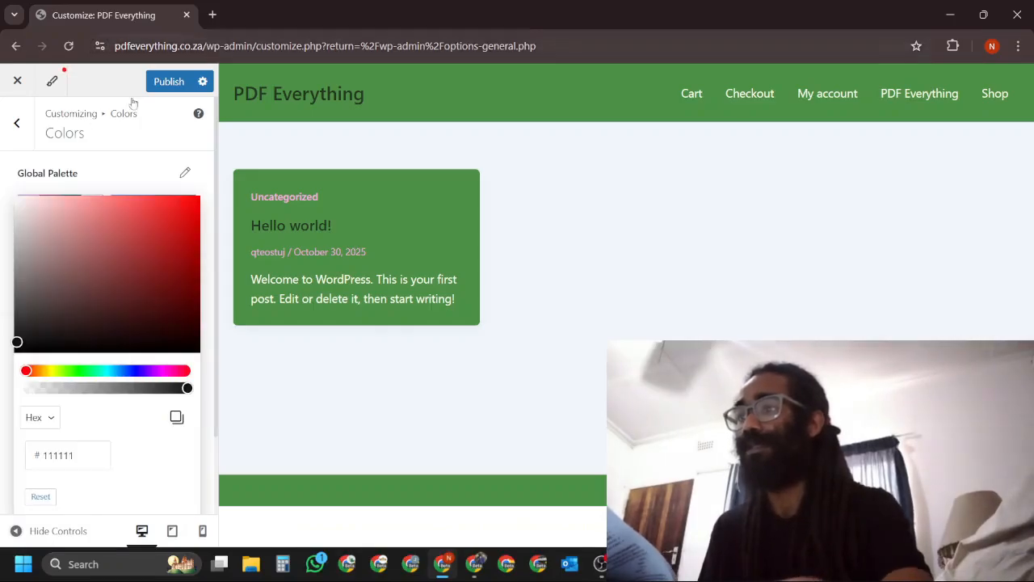
click(16, 128)
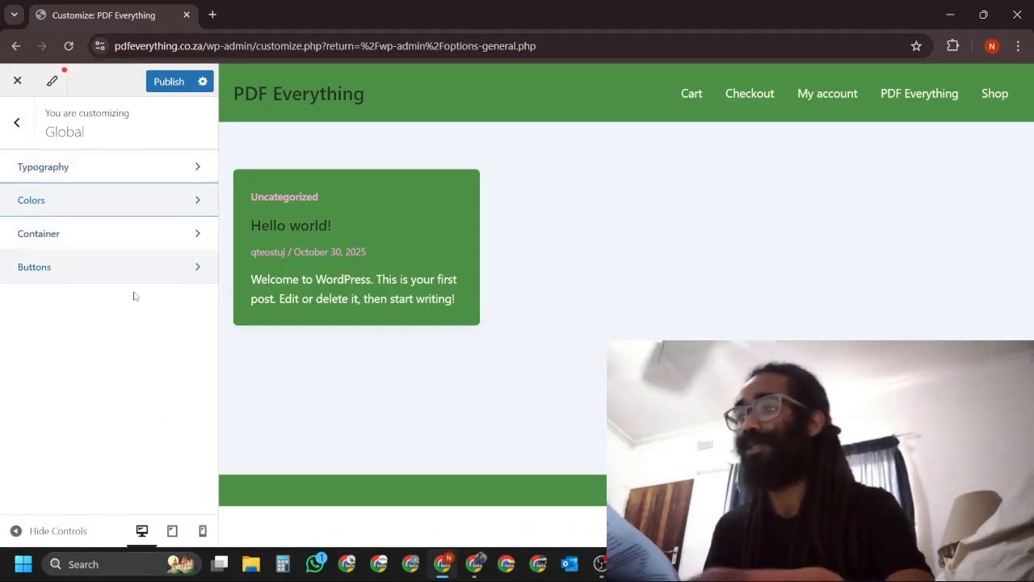
click(63, 202)
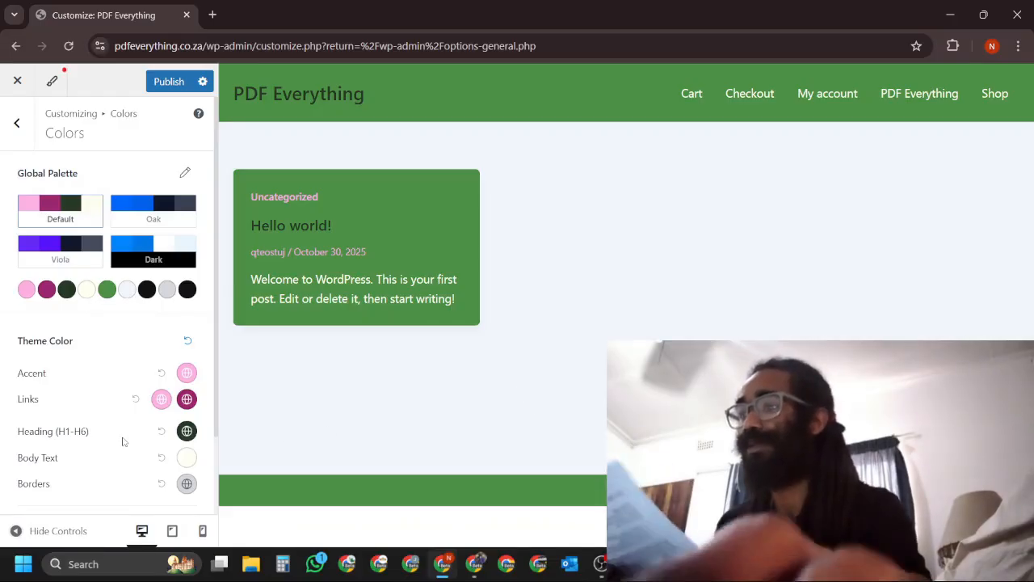
- Set the Site Background surface color to the palette's green Primary Background color
scroll(129, 496, down, 1)
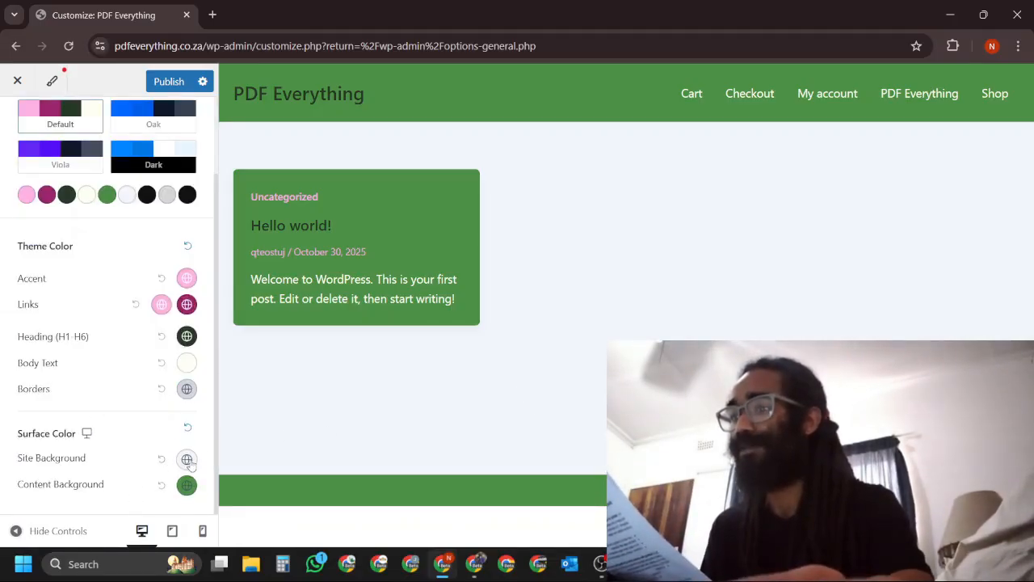
click(186, 459)
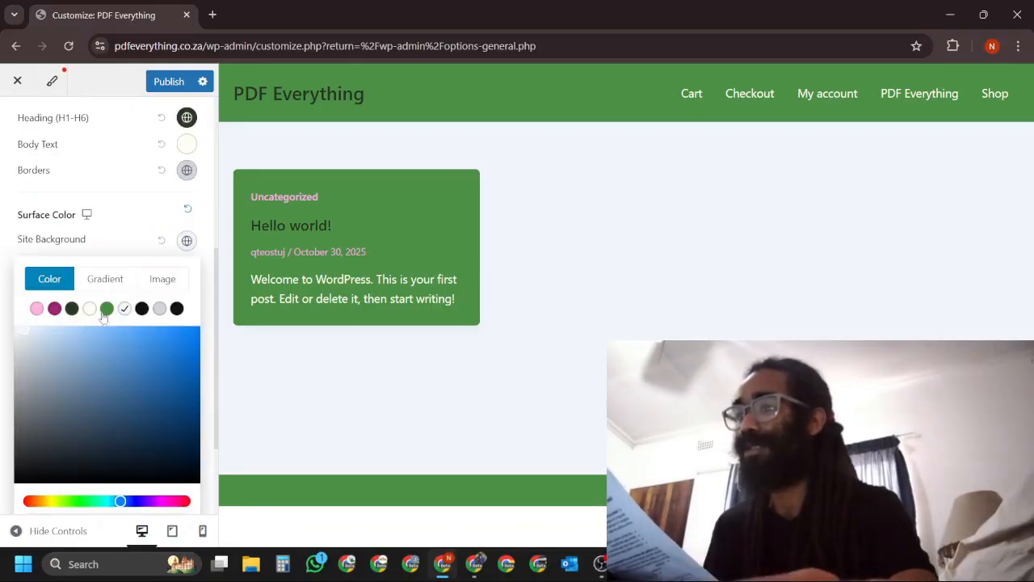
click(107, 309)
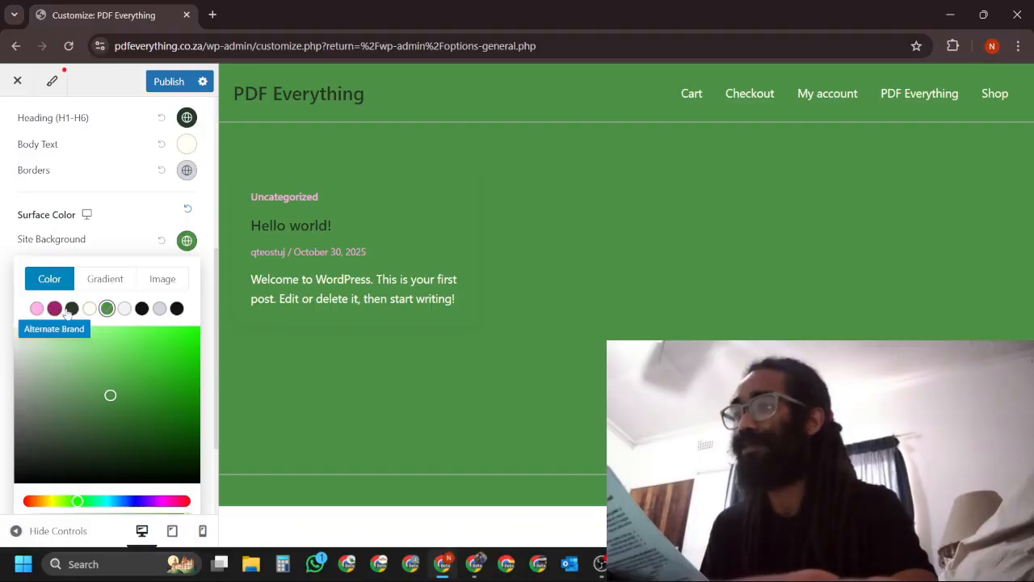
- Set both the Site Background and Content Background surface colors to the palette's dark green
click(71, 309)
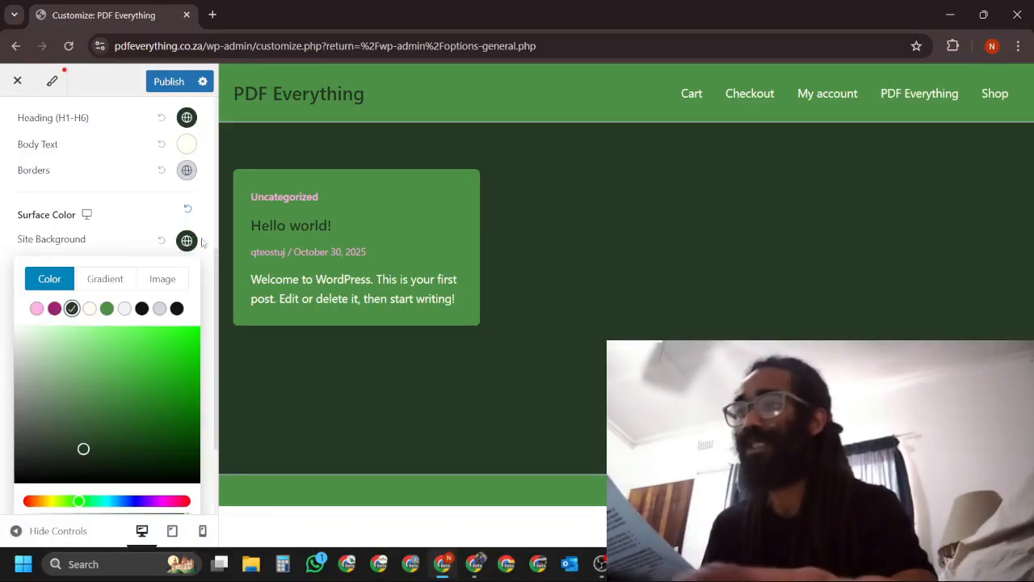
scroll(194, 230, down, 2)
click(206, 119)
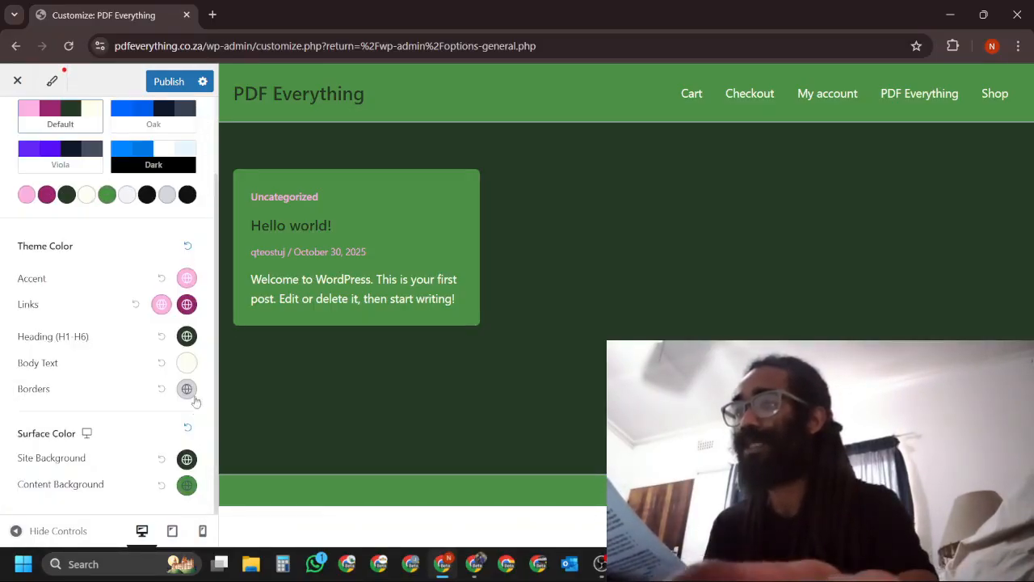
click(185, 486)
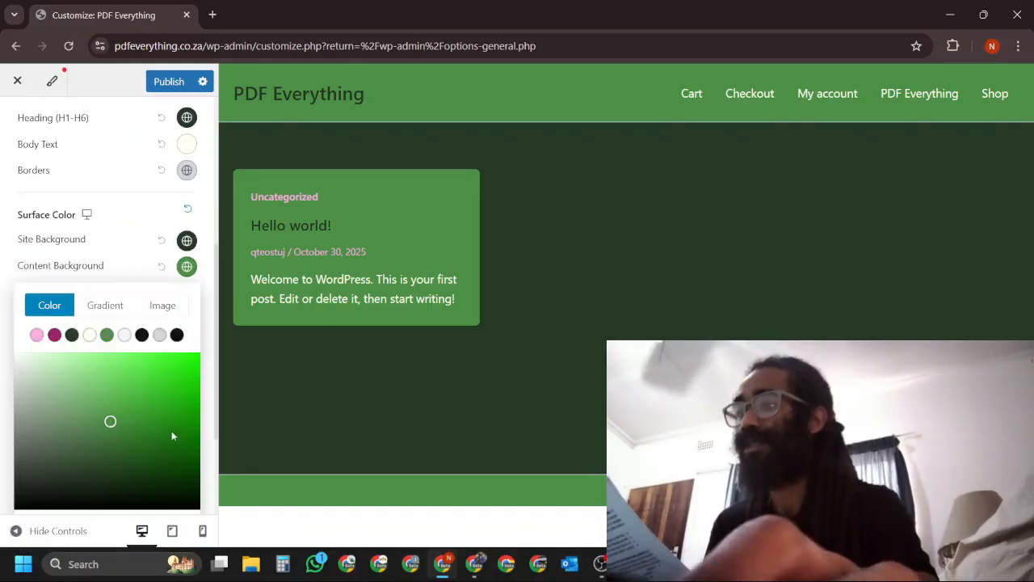
click(72, 334)
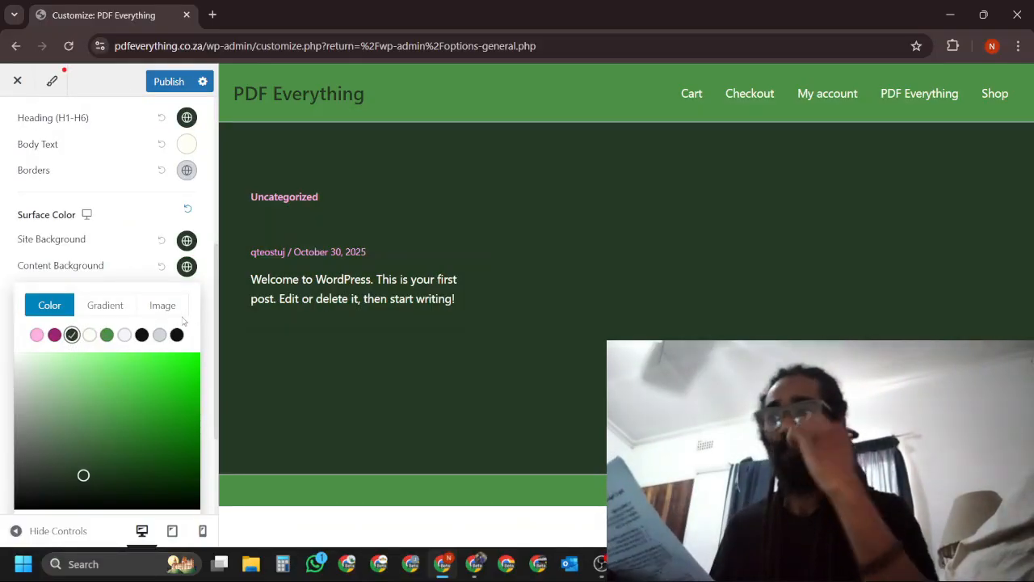
click(206, 273)
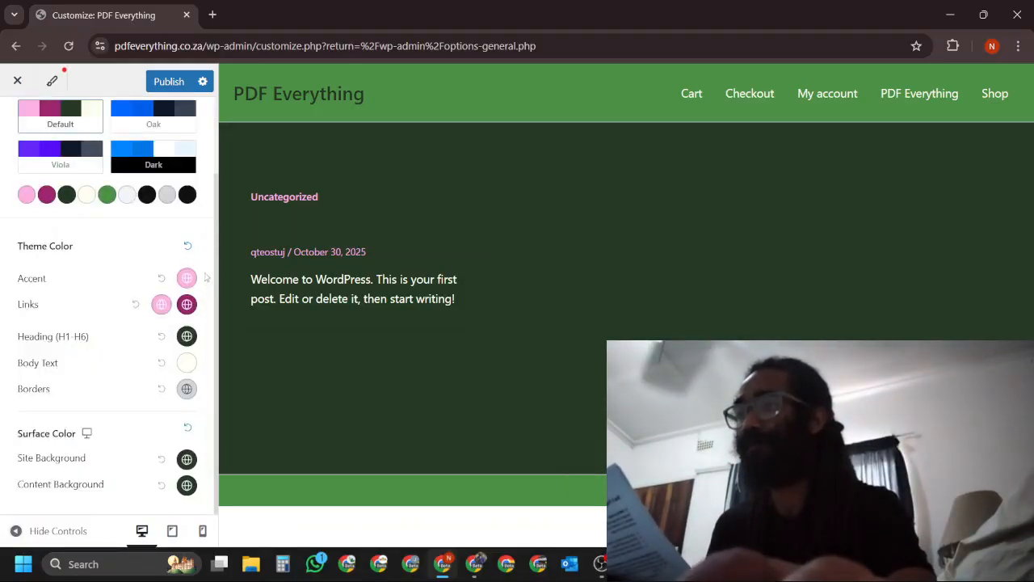
- Set the Heading (H1-H6) and normal Links theme colors to the palette's magenta Alternate Brand color
click(187, 336)
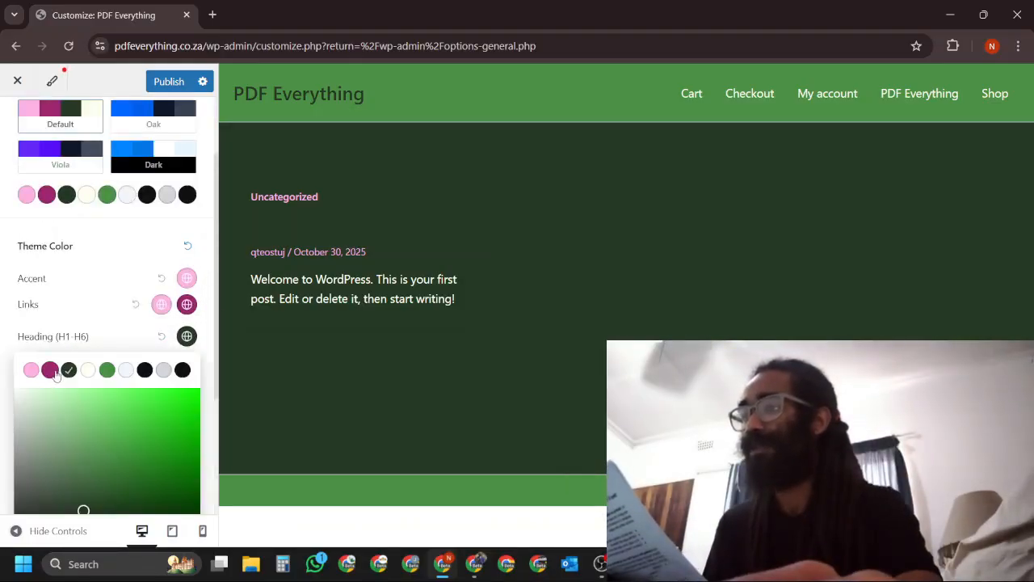
click(50, 370)
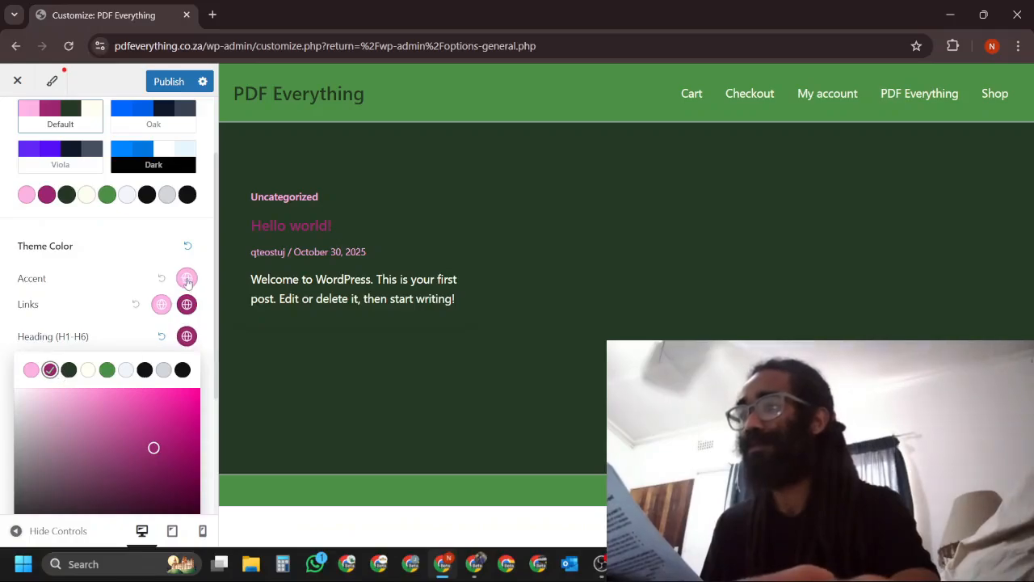
scroll(185, 279, down, 2)
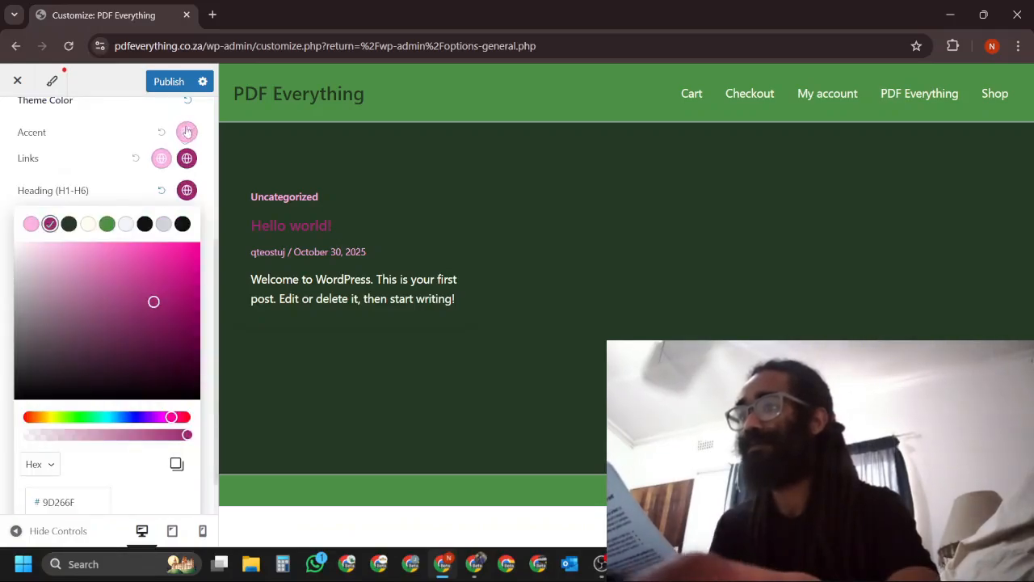
click(162, 157)
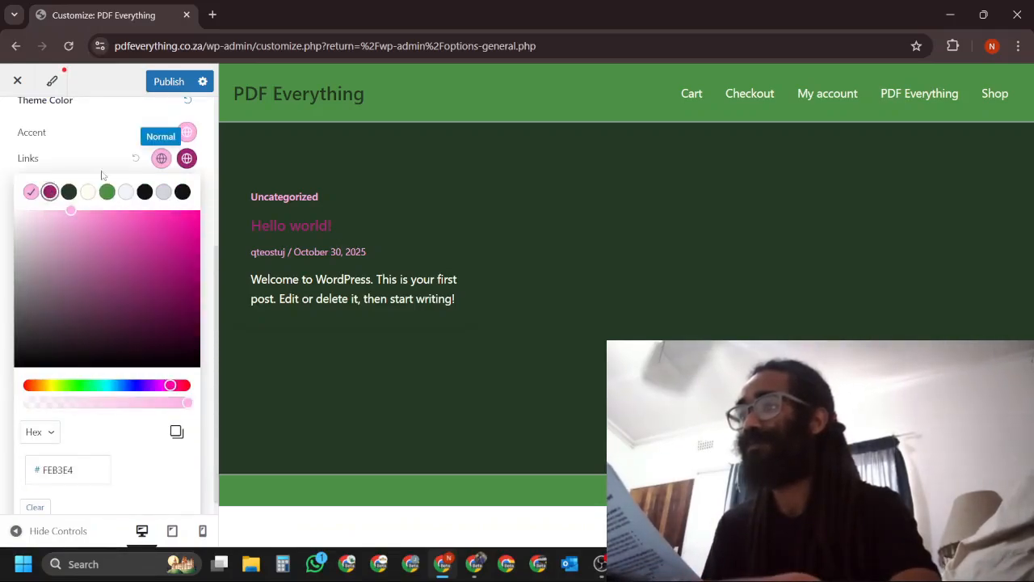
click(198, 134)
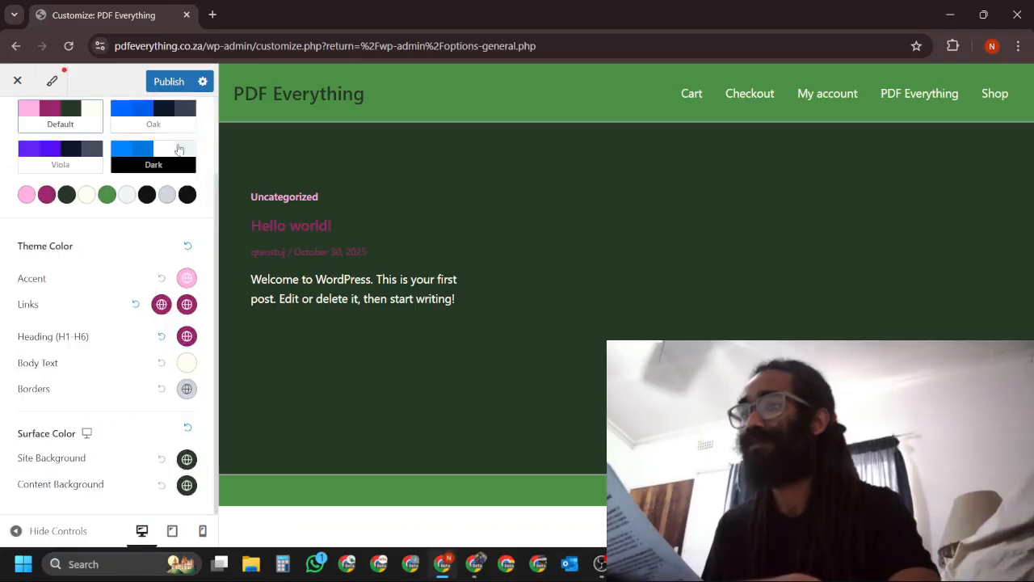
- Set the Accent theme color to the palette's magenta Alternate Brand color
click(186, 279)
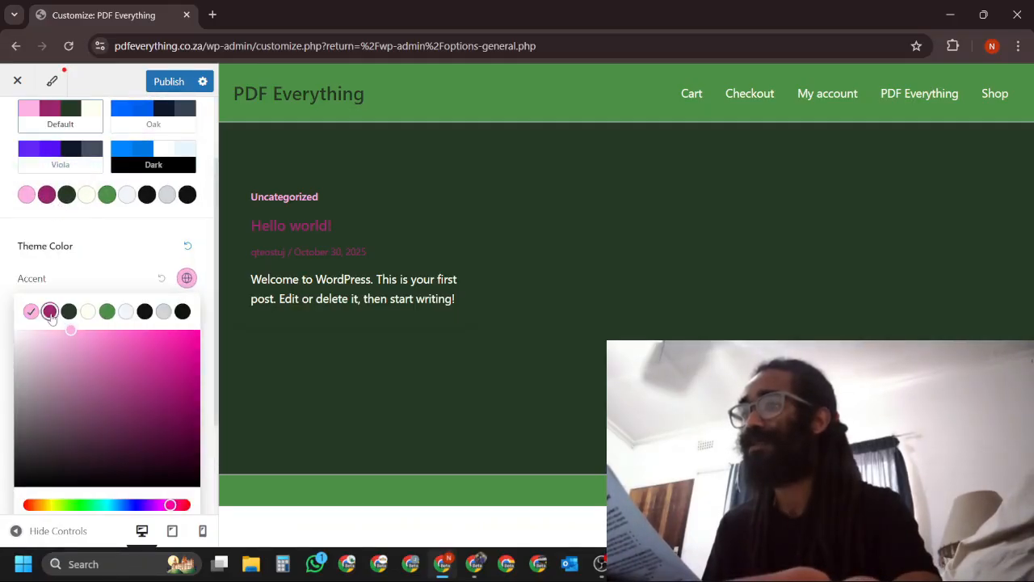
click(50, 311)
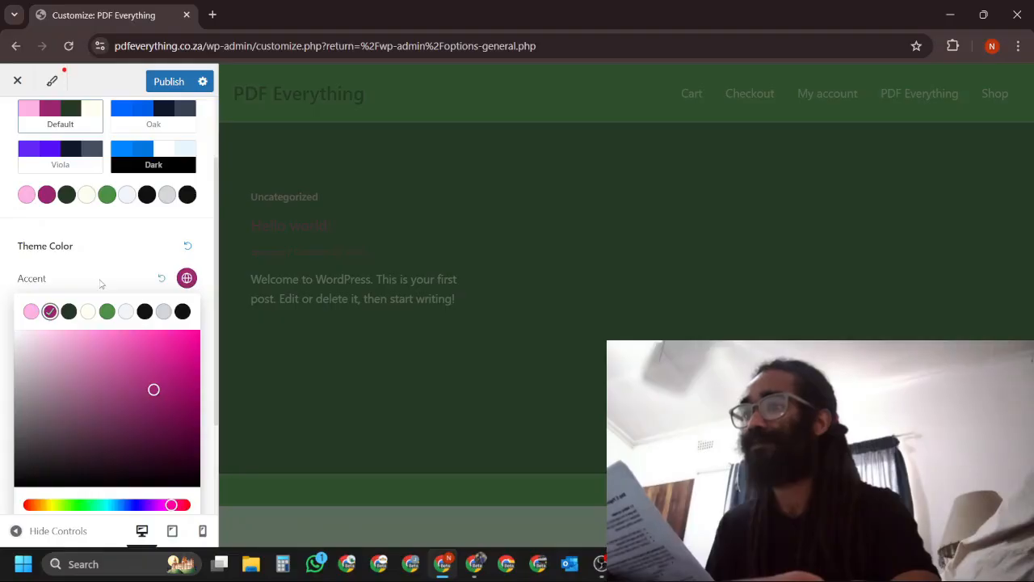
click(130, 276)
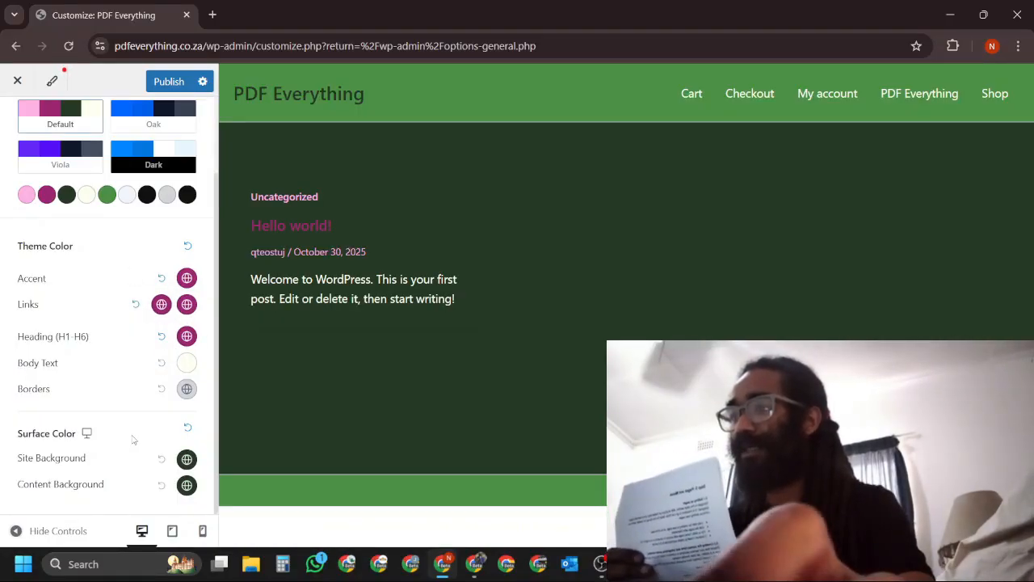
scroll(133, 439, up, 2)
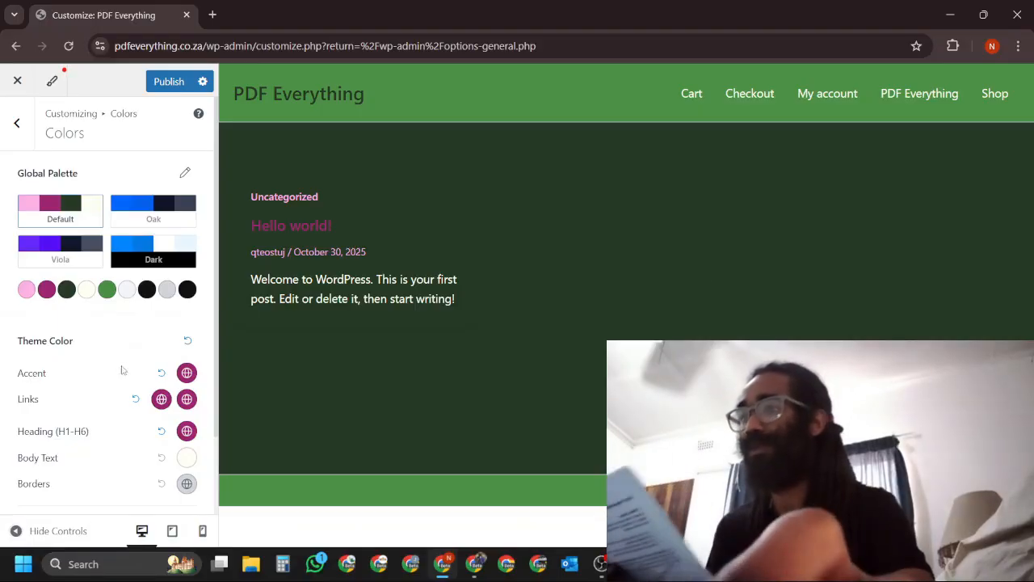
scroll(154, 363, down, 2)
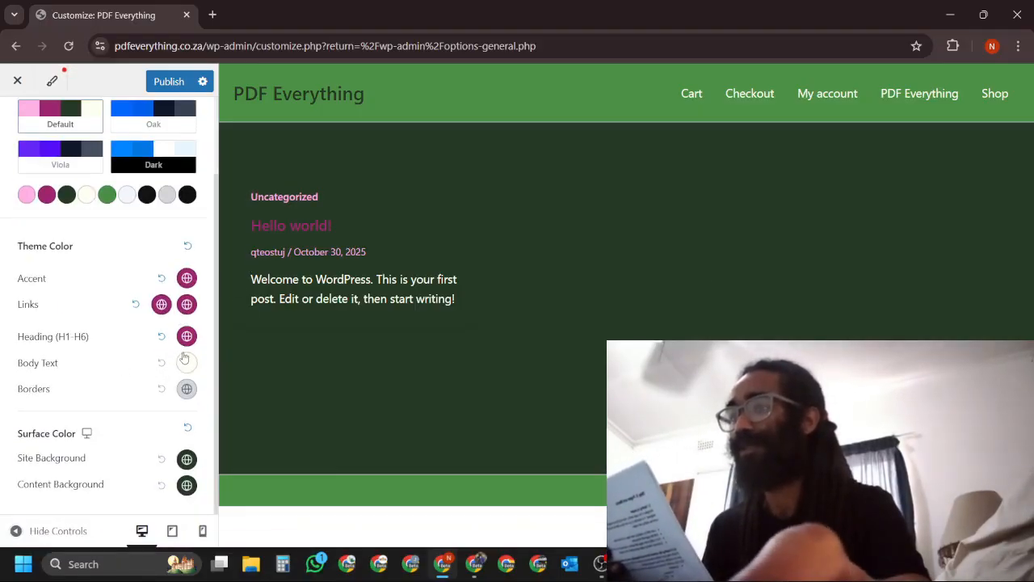
scroll(161, 491, up, 2)
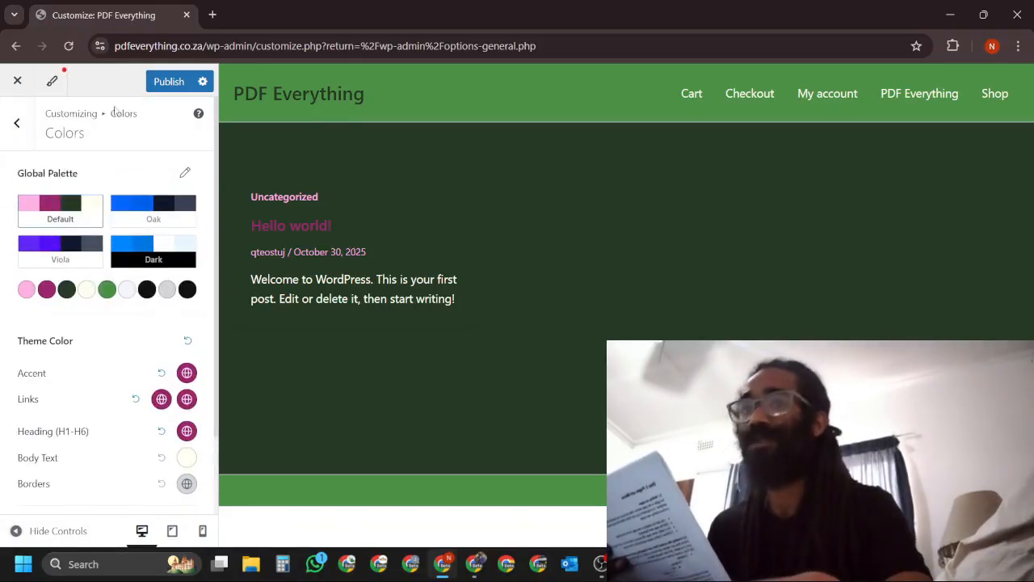
- Make the theme's Borders color fully transparent by reducing its opacity to zero (D0D5DB00)
scroll(138, 323, down, 2)
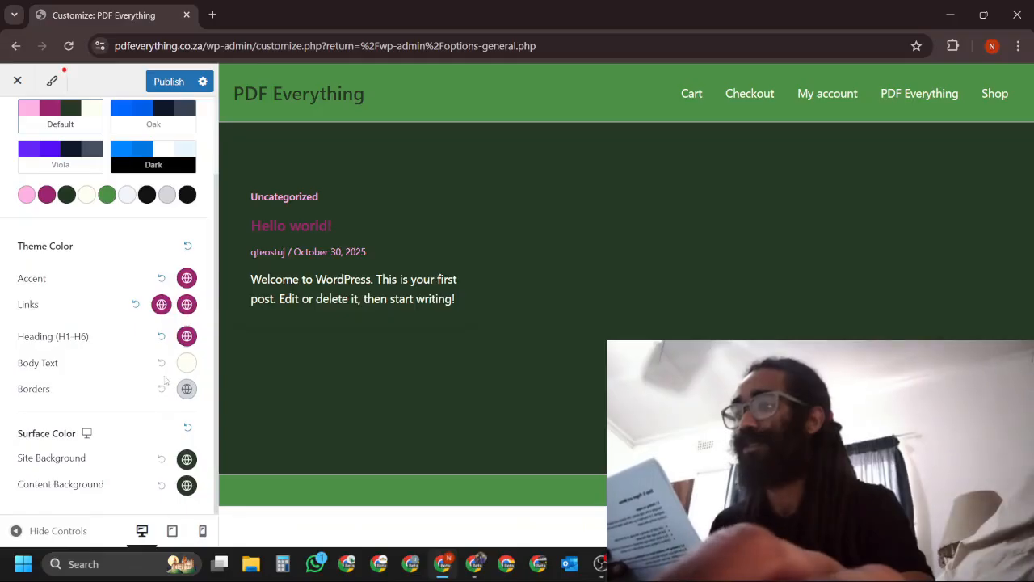
click(187, 390)
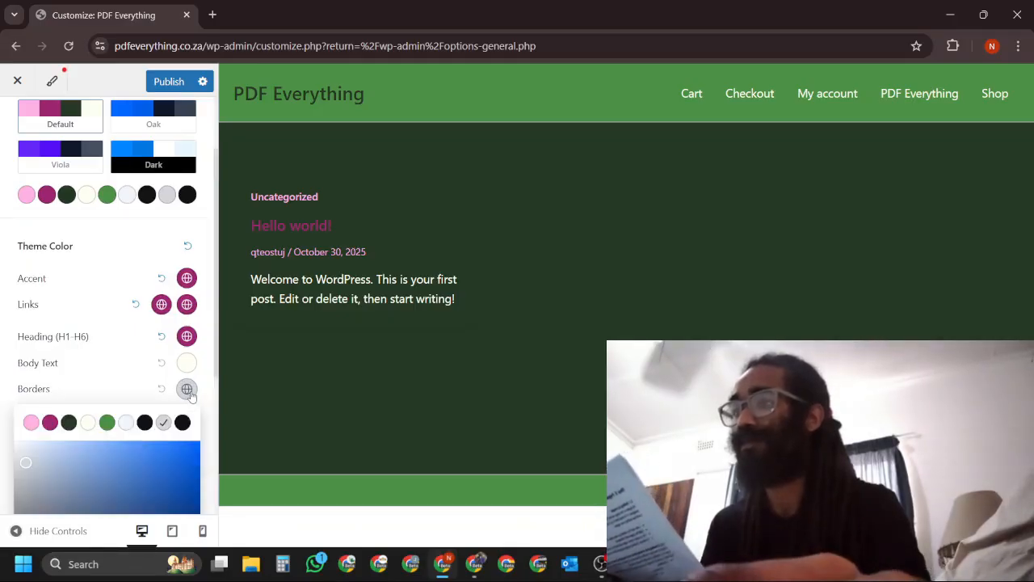
scroll(186, 432, down, 5)
drag(188, 391, 4, 396)
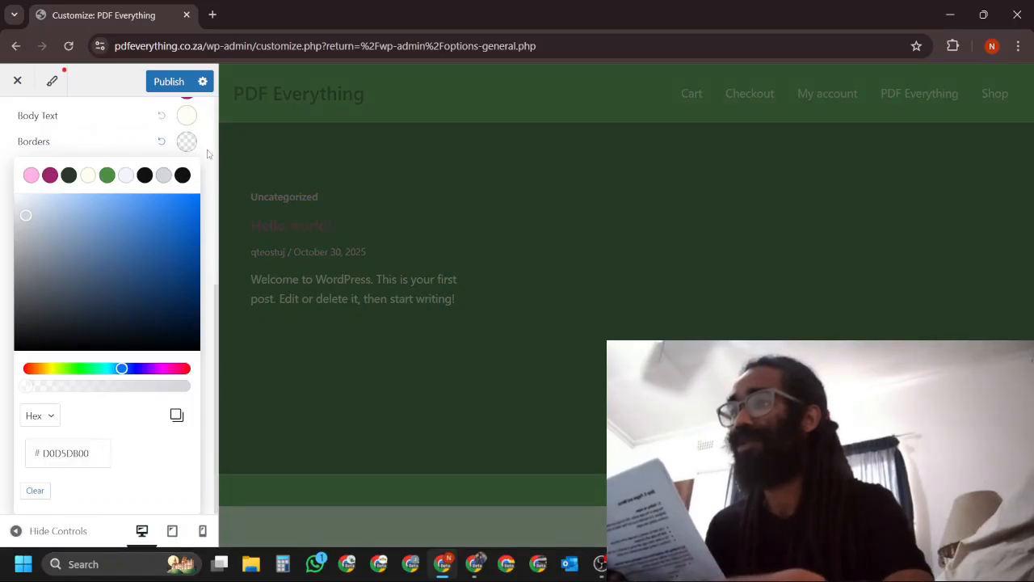
click(207, 153)
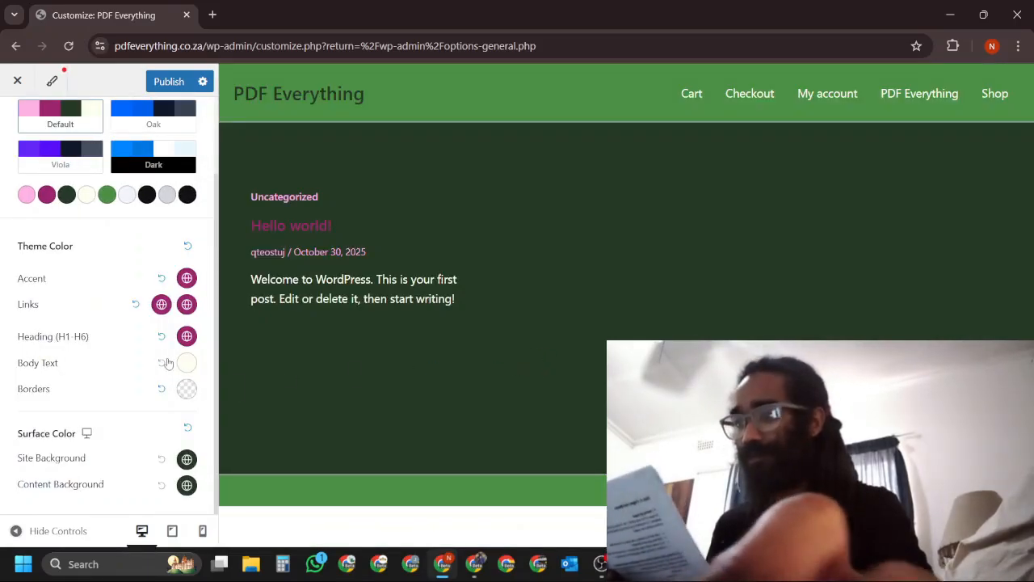
- Leave the global color settings and open the header's Site Title & Logo settings
scroll(136, 366, up, 3)
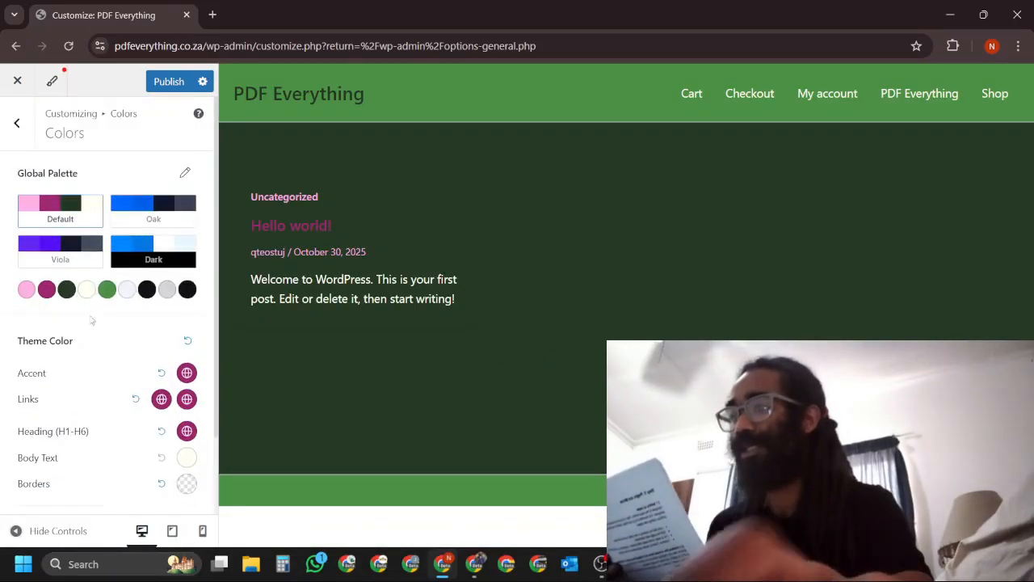
click(18, 125)
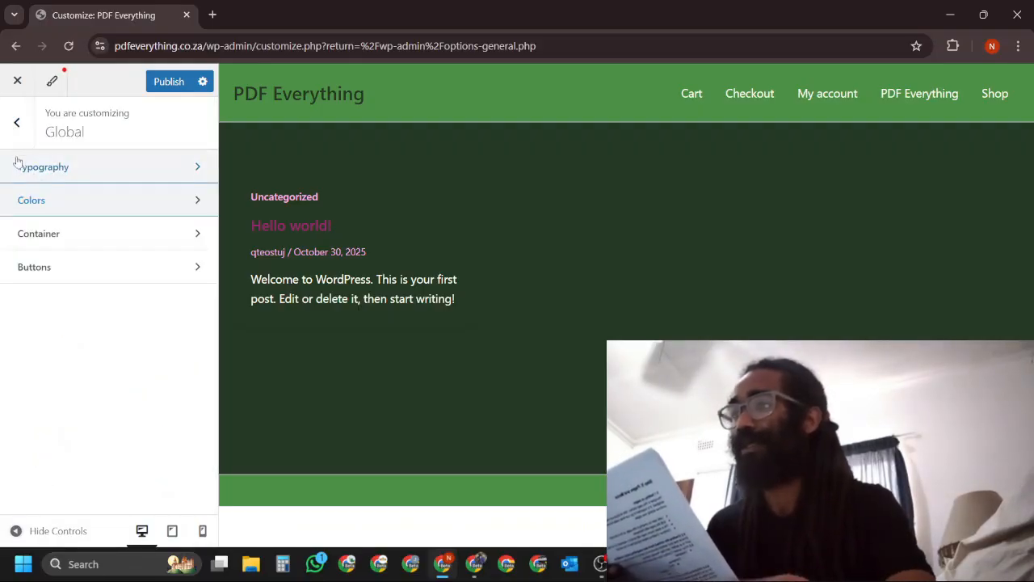
click(18, 125)
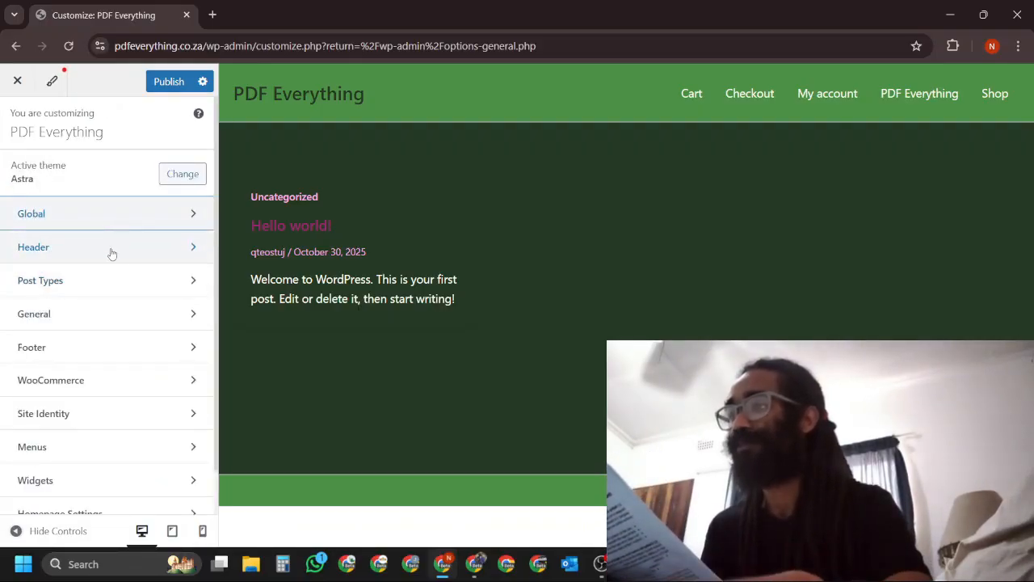
click(66, 245)
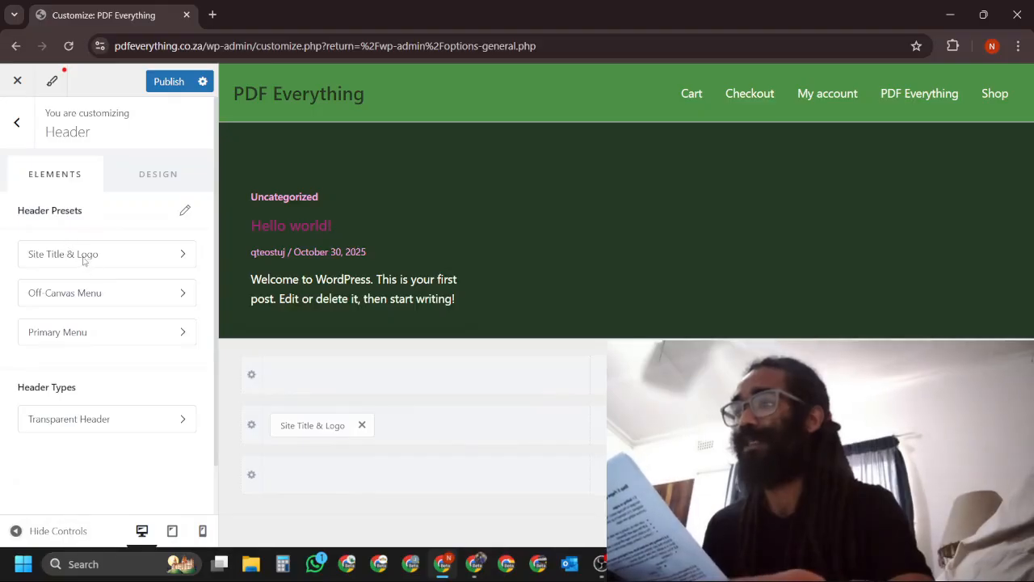
click(179, 255)
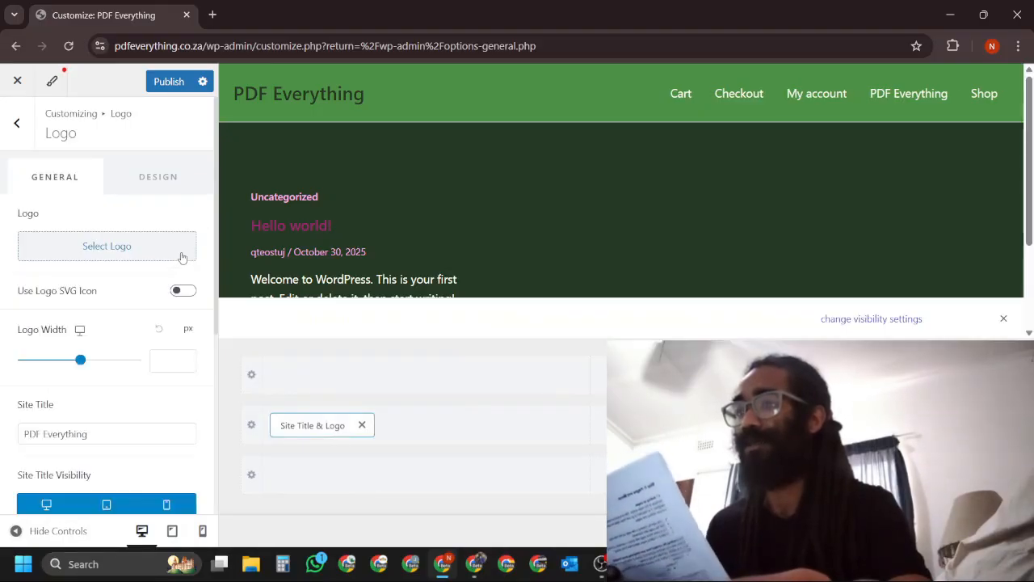
- Use PDFLogo_trans.png from the Logos folder as the site logo, extending the crop to include the whole emblem and lettering
click(105, 256)
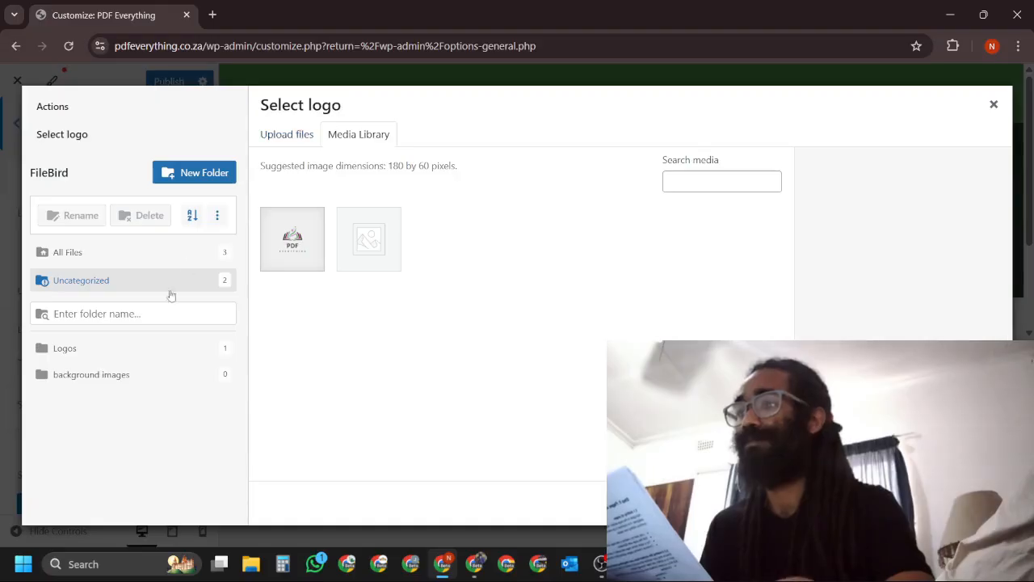
click(125, 350)
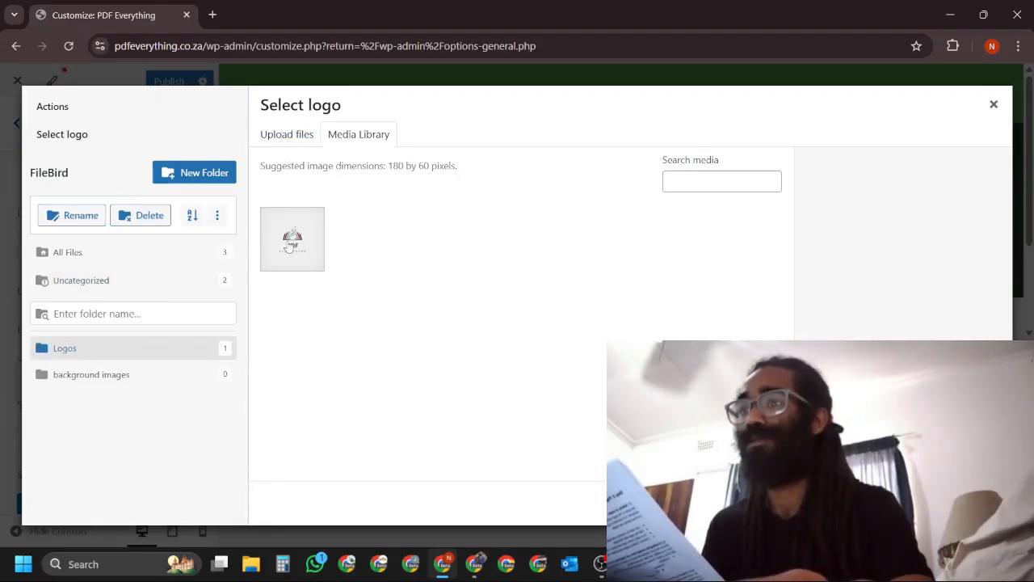
click(294, 234)
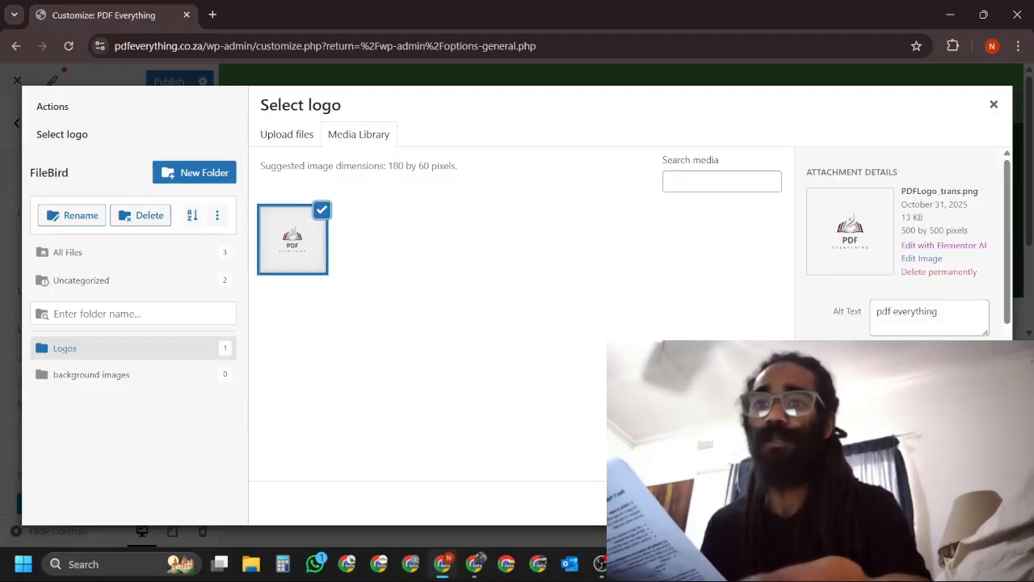
click(975, 503)
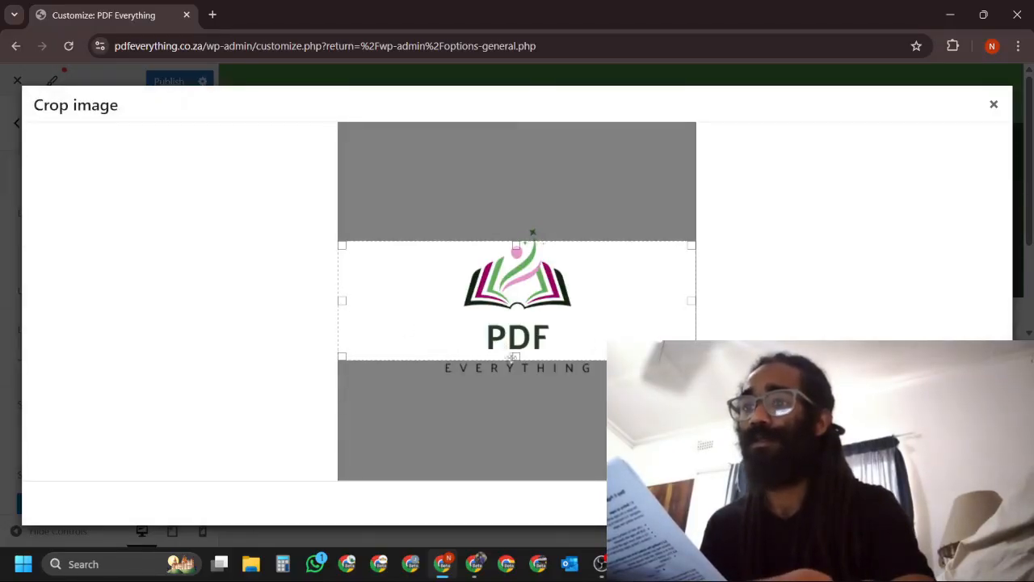
drag(516, 356, 515, 386)
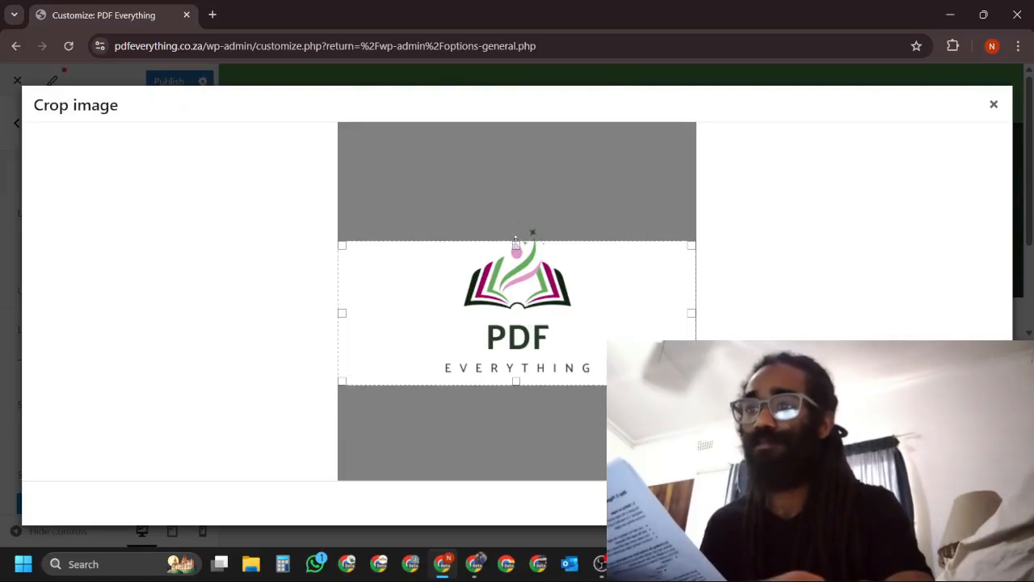
drag(515, 240, 515, 218)
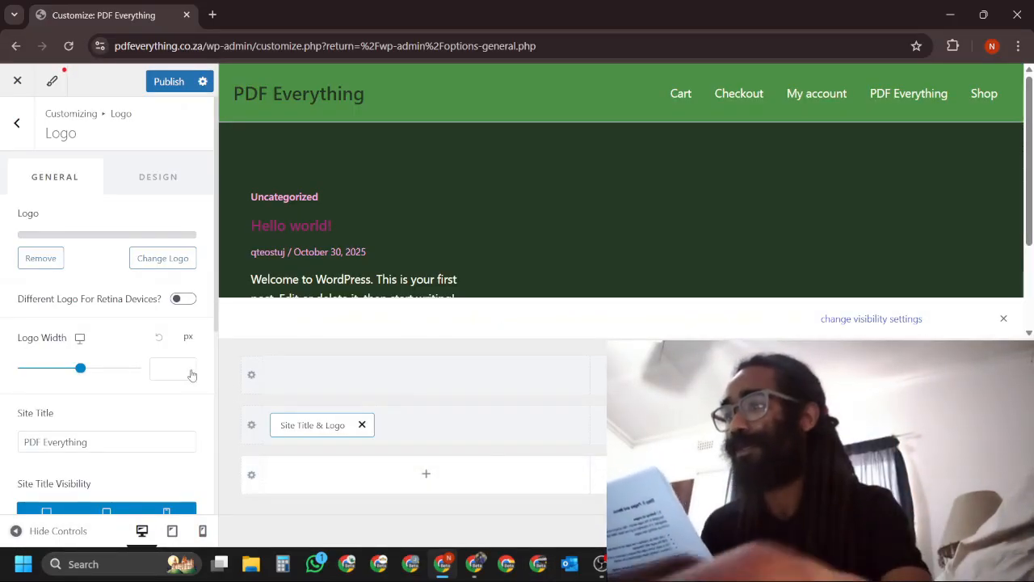
- Clear the site title text so that only the logo remains in the header
scroll(199, 426, down, 1)
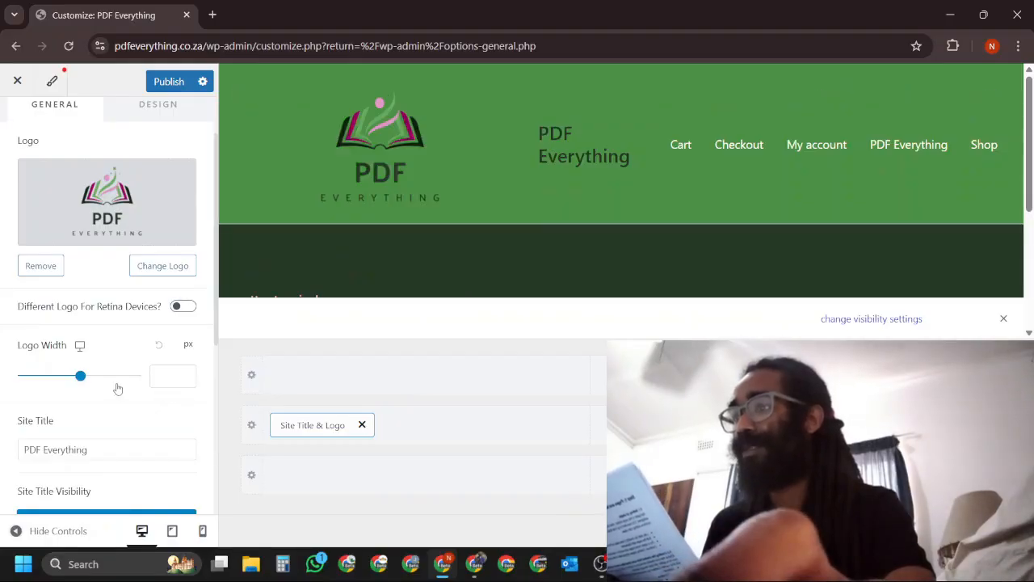
scroll(134, 389, down, 1)
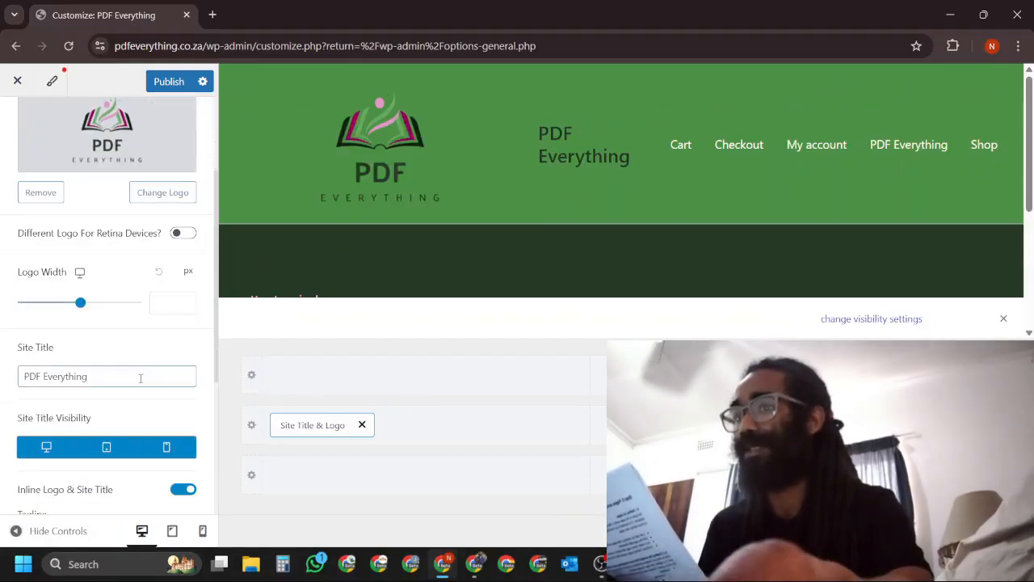
scroll(114, 377, down, 1)
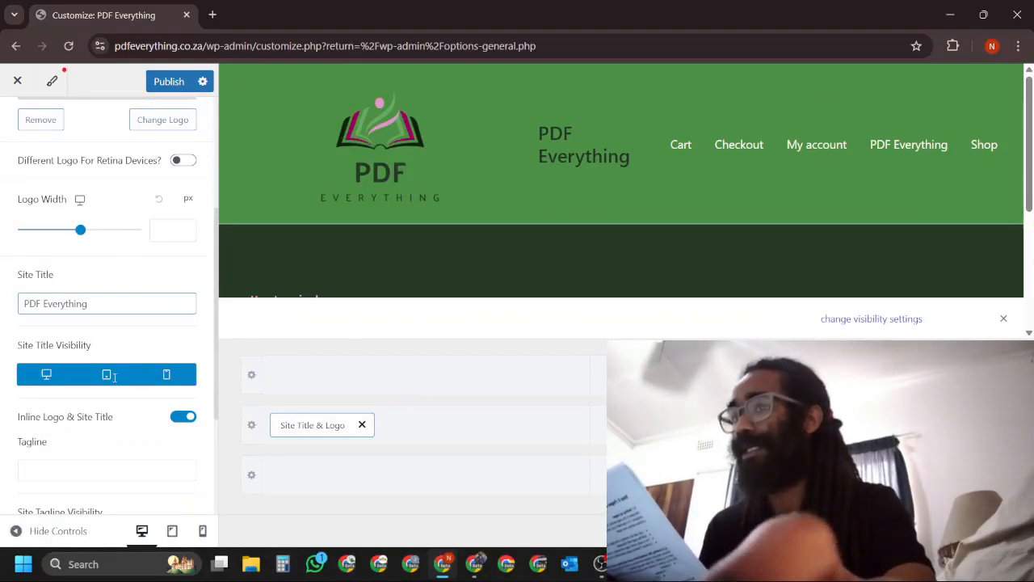
scroll(105, 372, up, 1)
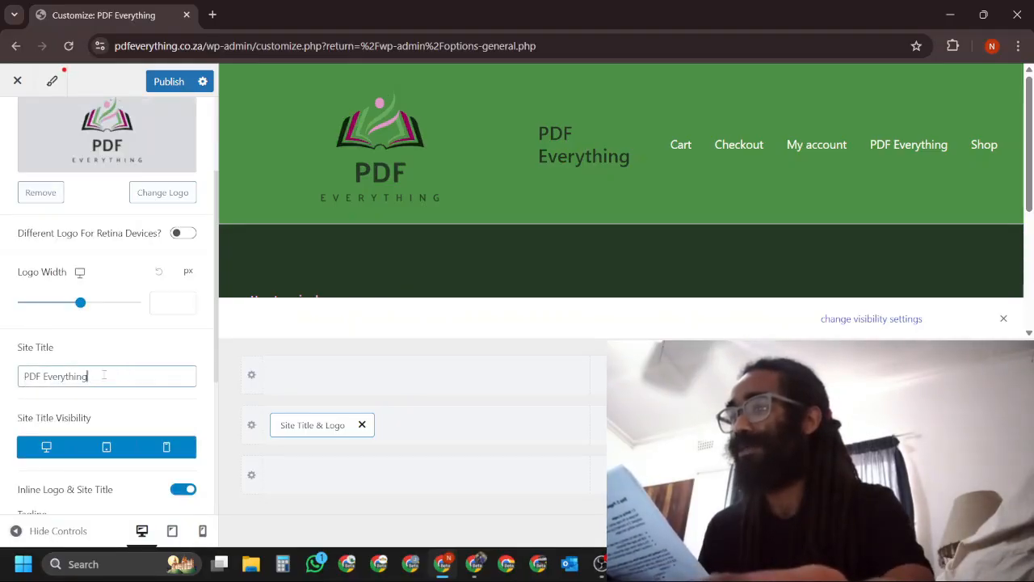
key(ctrl+a)
key(BackSpace)
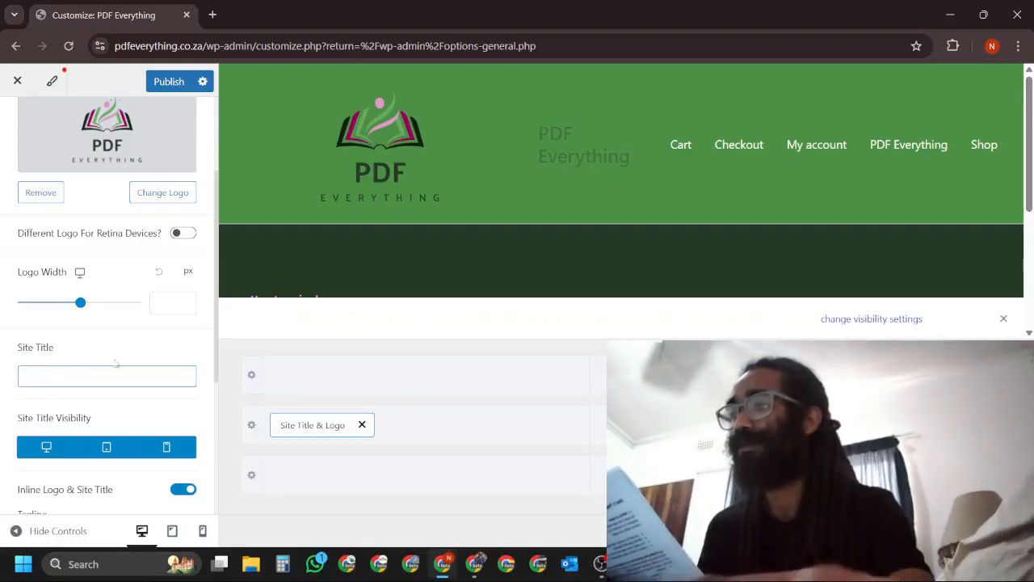
click(169, 354)
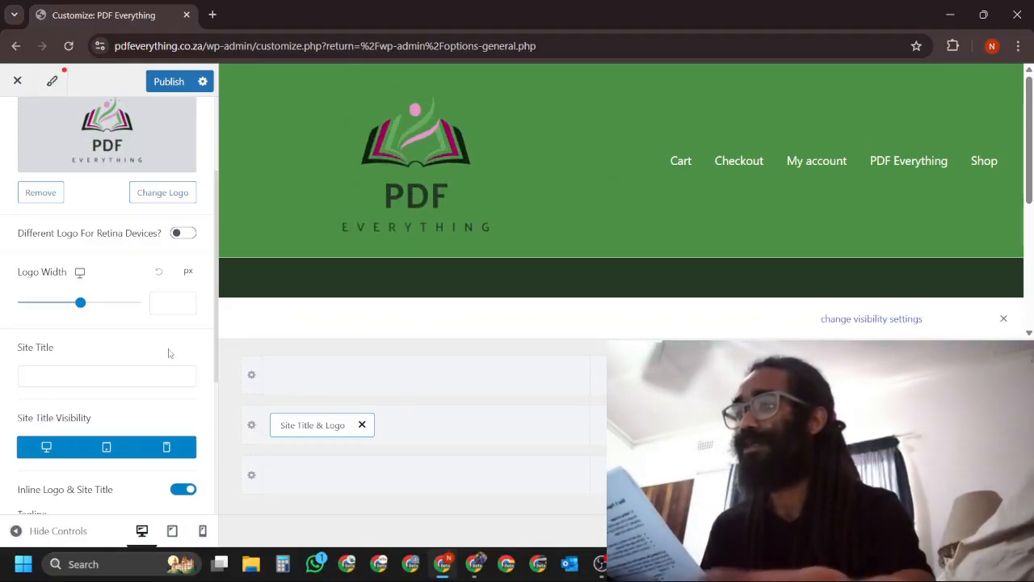
- Hide the site title on desktop, tablet and mobile, and turn off Inline Logo & Site Title
click(35, 451)
click(106, 449)
click(160, 449)
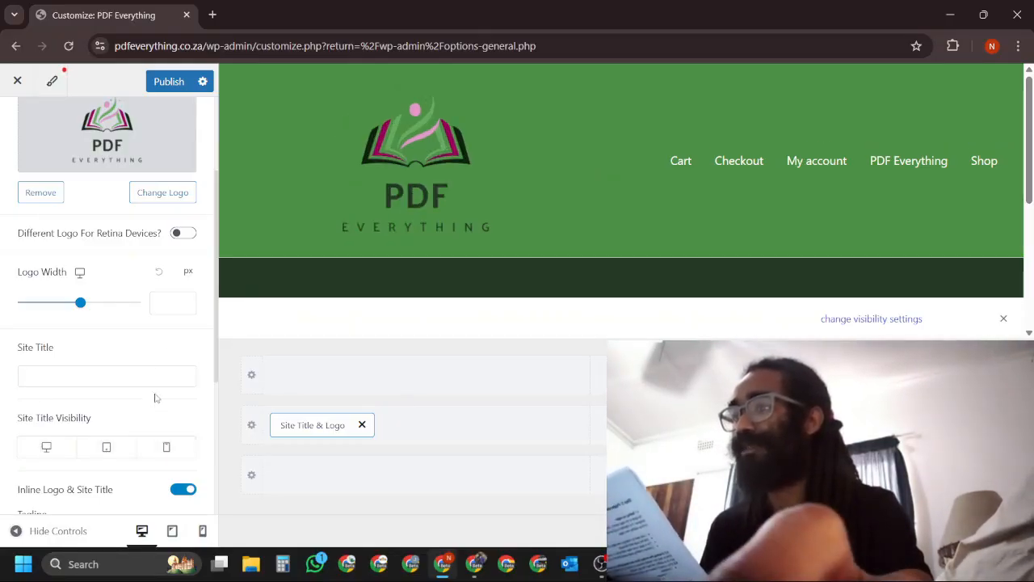
scroll(150, 365, down, 3)
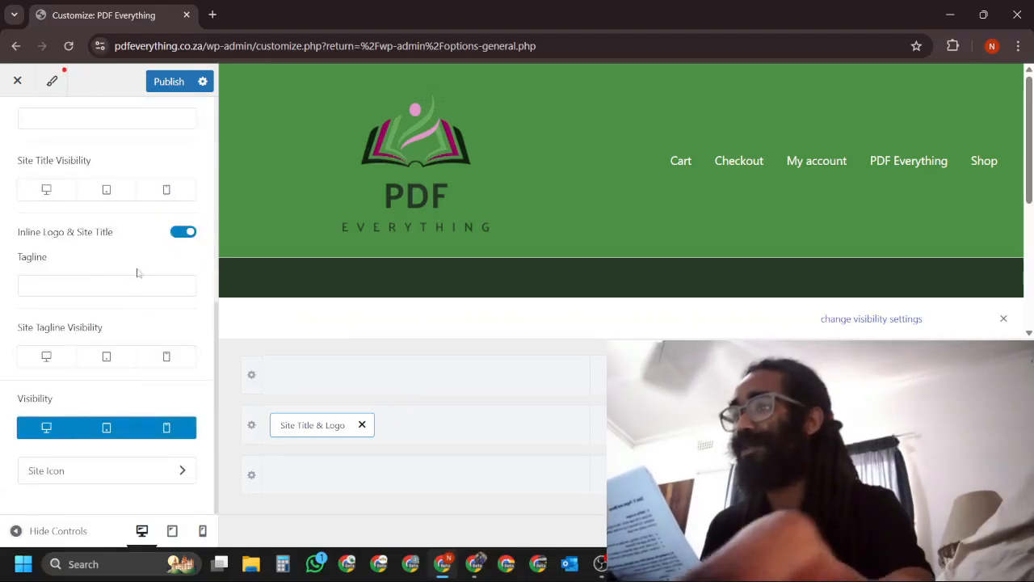
click(184, 232)
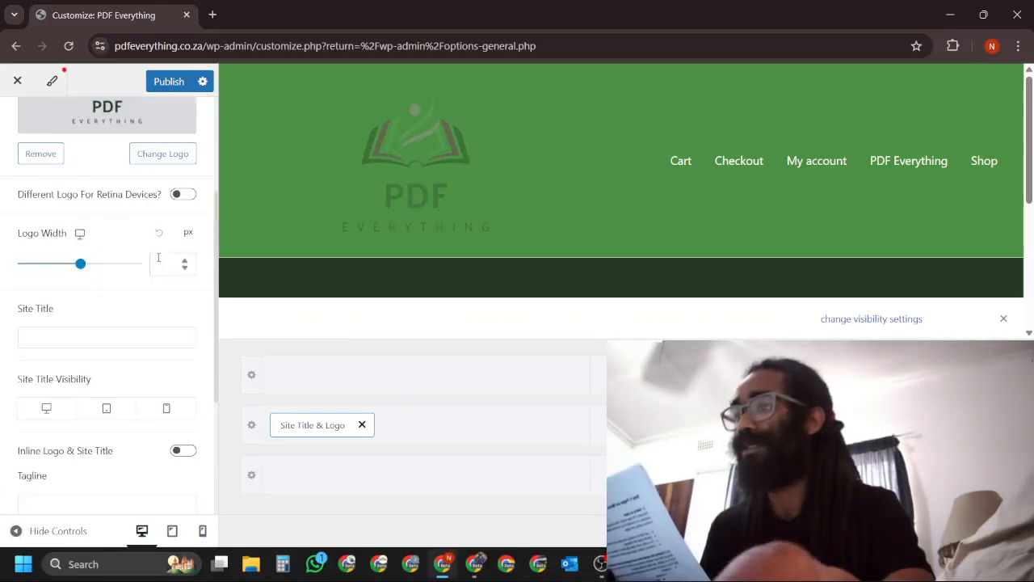
- Reduce the logo width to 160 px
scroll(176, 266, up, 1)
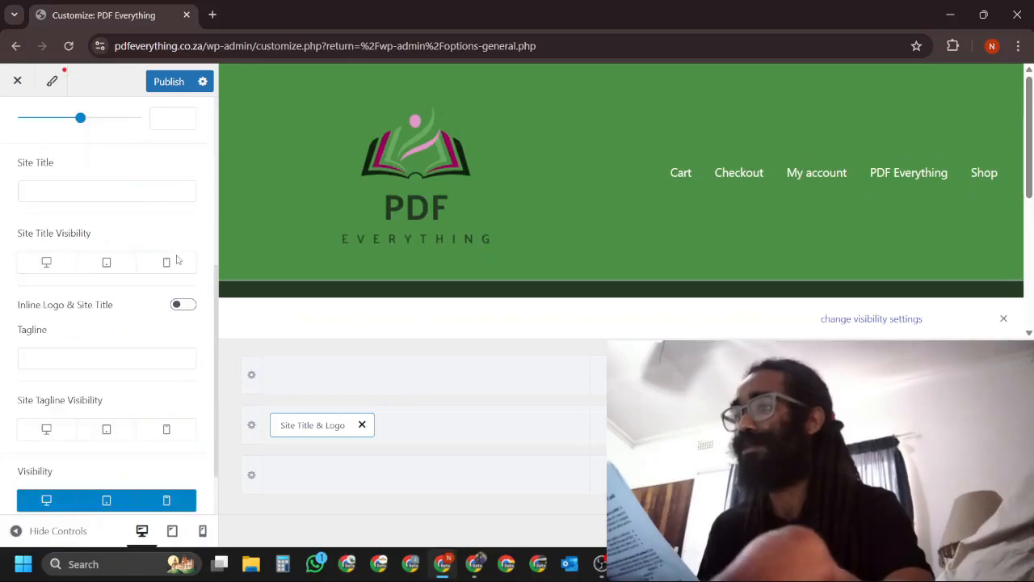
scroll(130, 404, up, 2)
scroll(161, 389, up, 2)
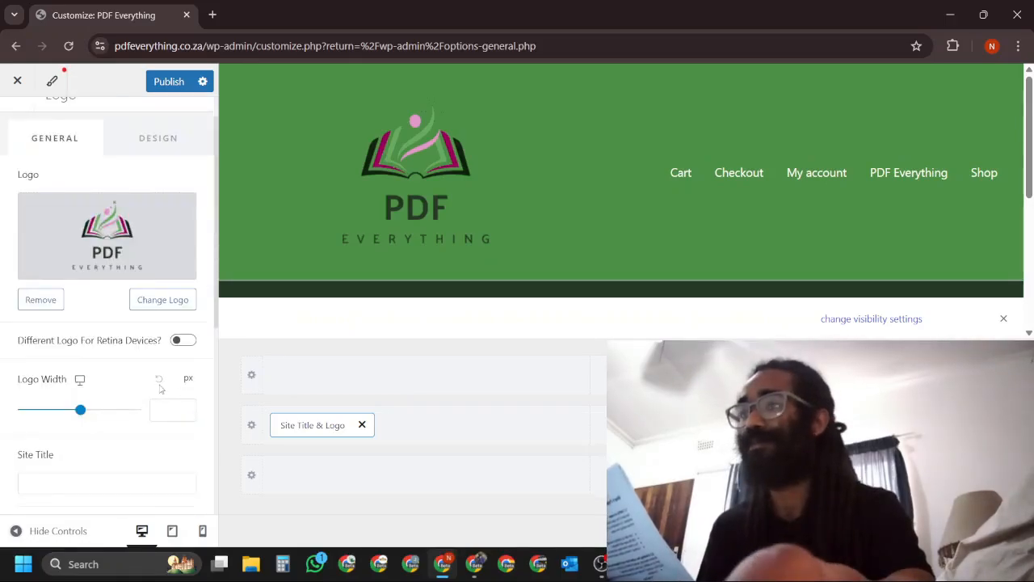
drag(84, 382, 53, 382)
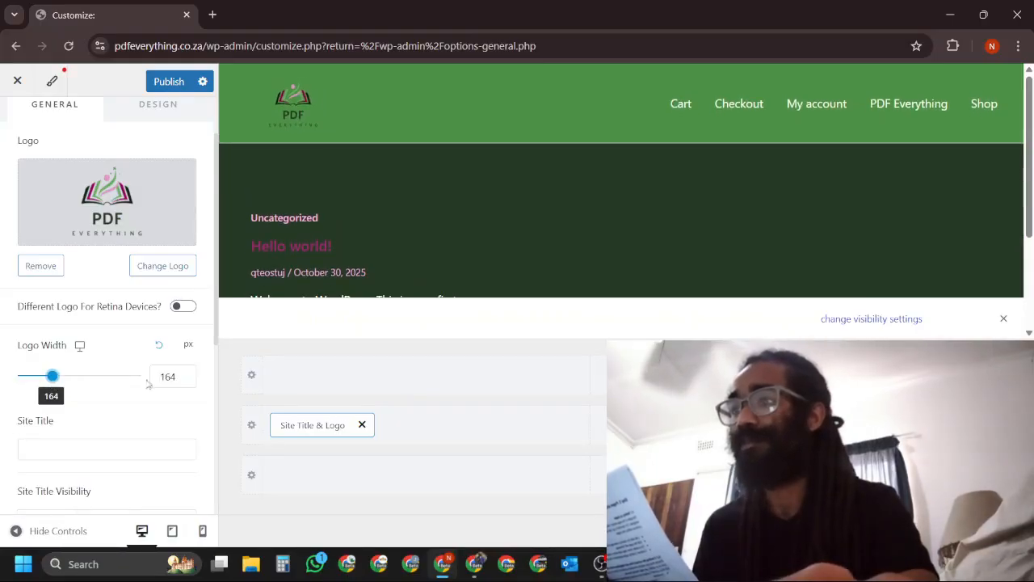
click(188, 346)
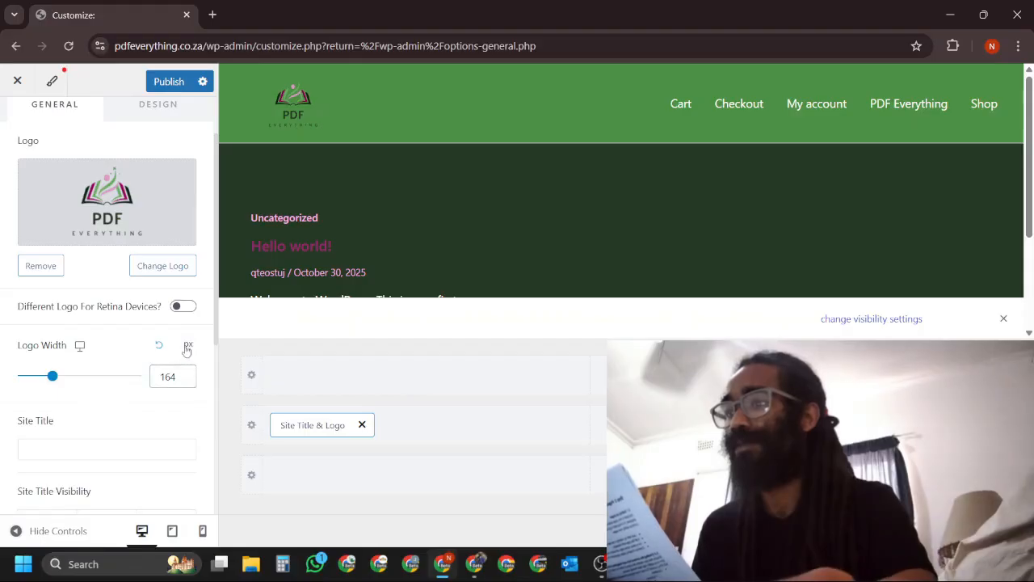
click(184, 381)
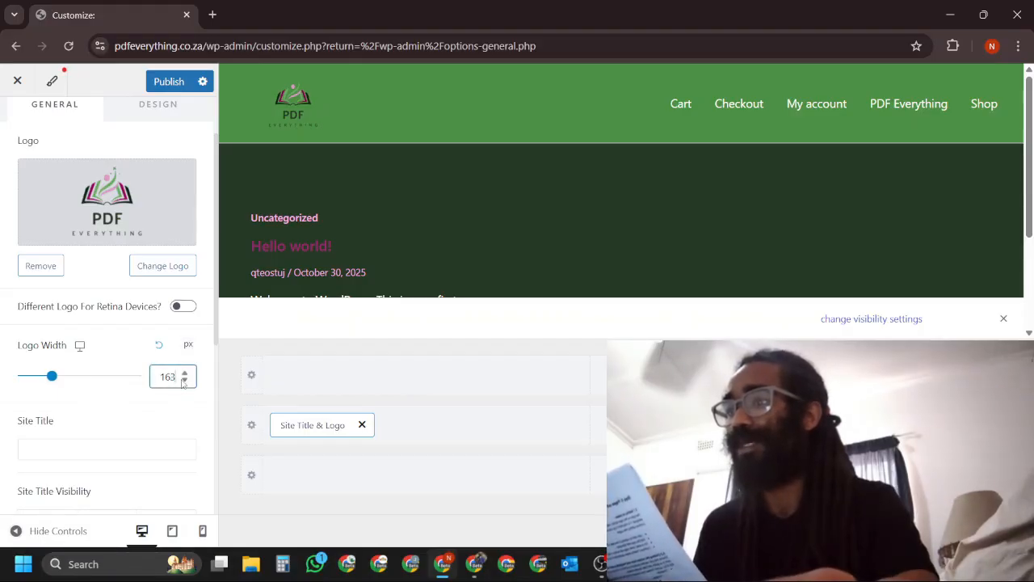
click(184, 381)
click(185, 380)
click(184, 381)
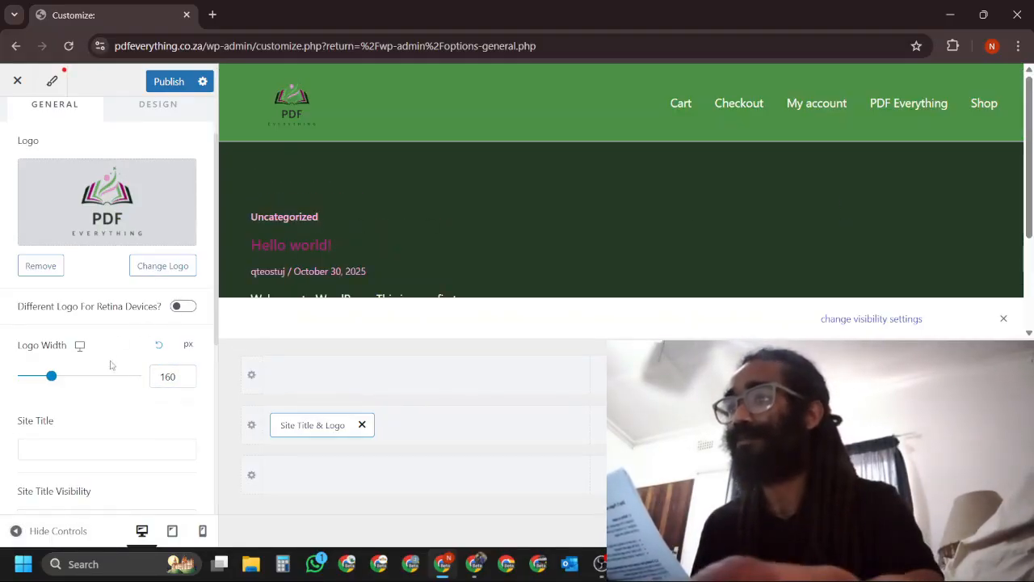
- Move the Site Title & Logo and Primary Menu elements from the middle header row to the Below Header row
drag(305, 424, 306, 466)
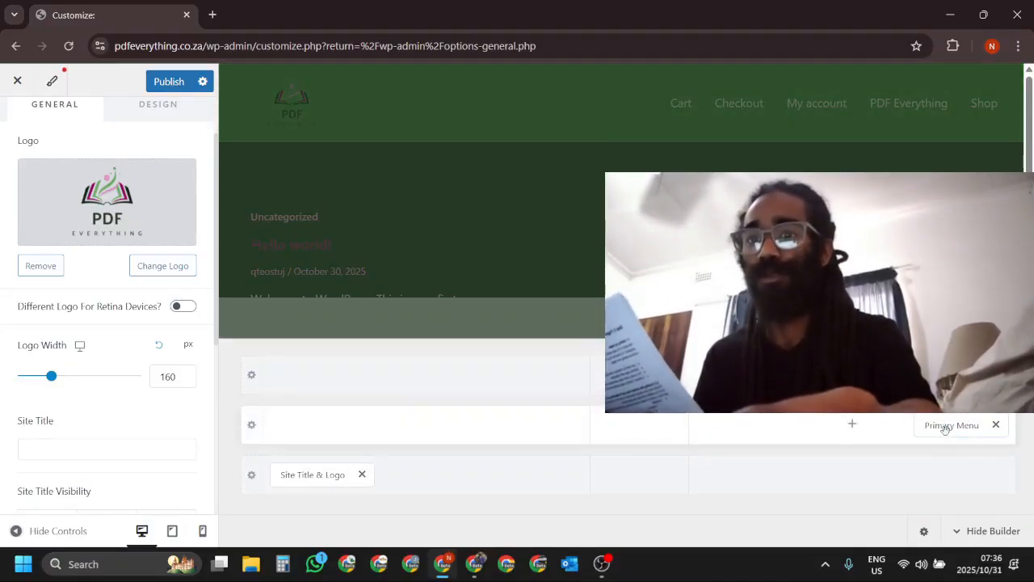
drag(942, 428, 944, 477)
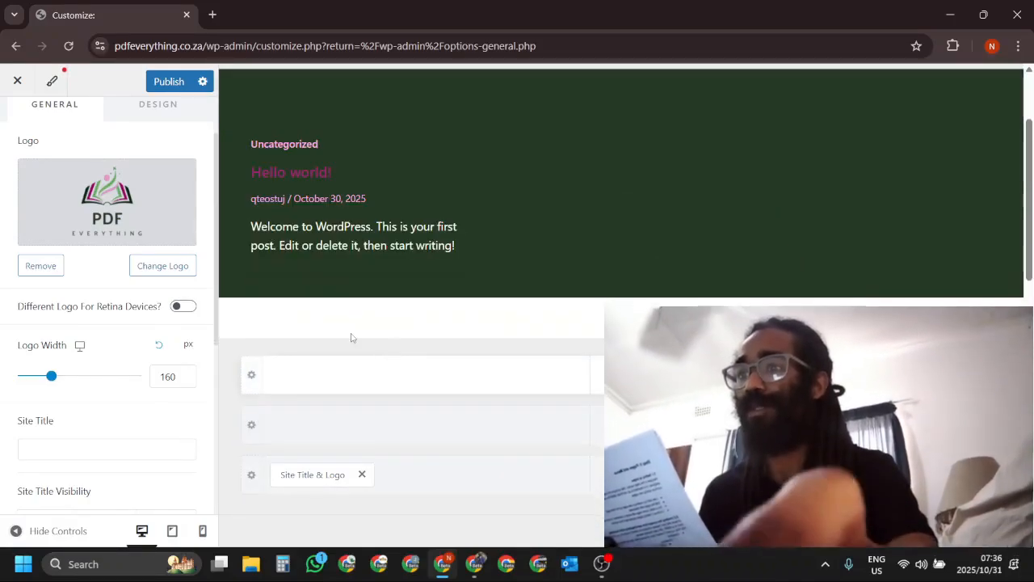
scroll(387, 240, up, 1)
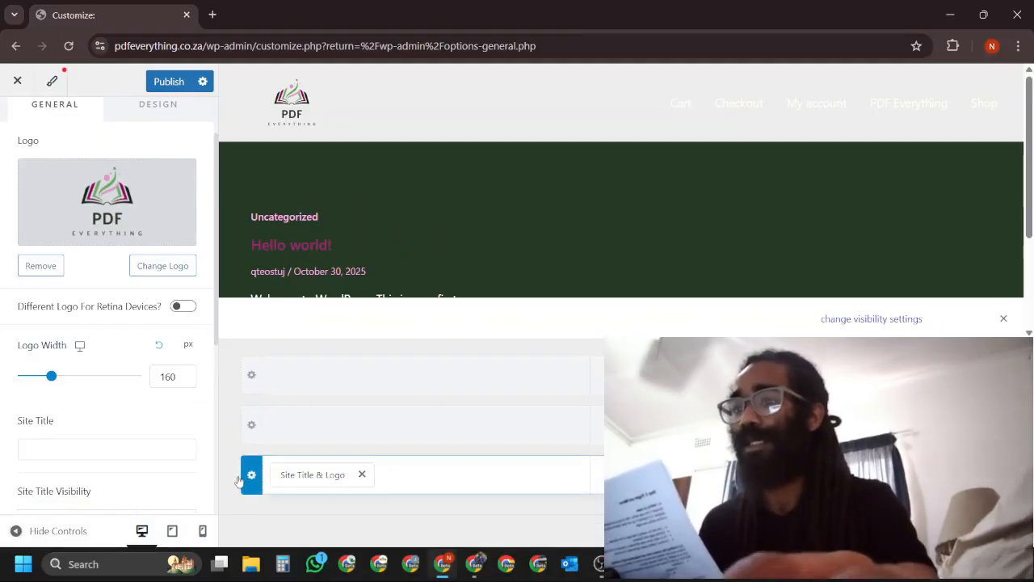
- Make the Below Header row's background color fully transparent
click(253, 426)
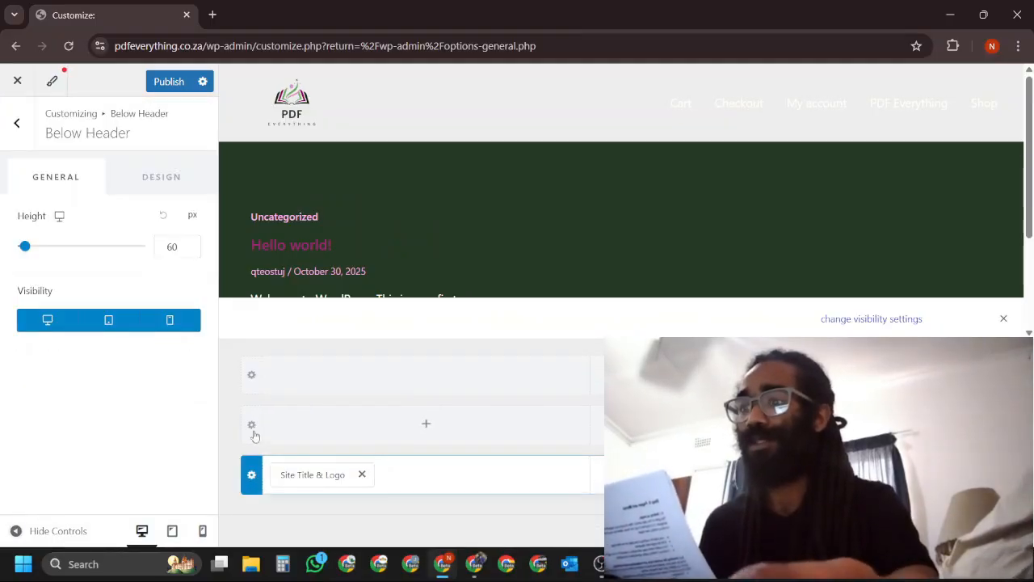
click(152, 182)
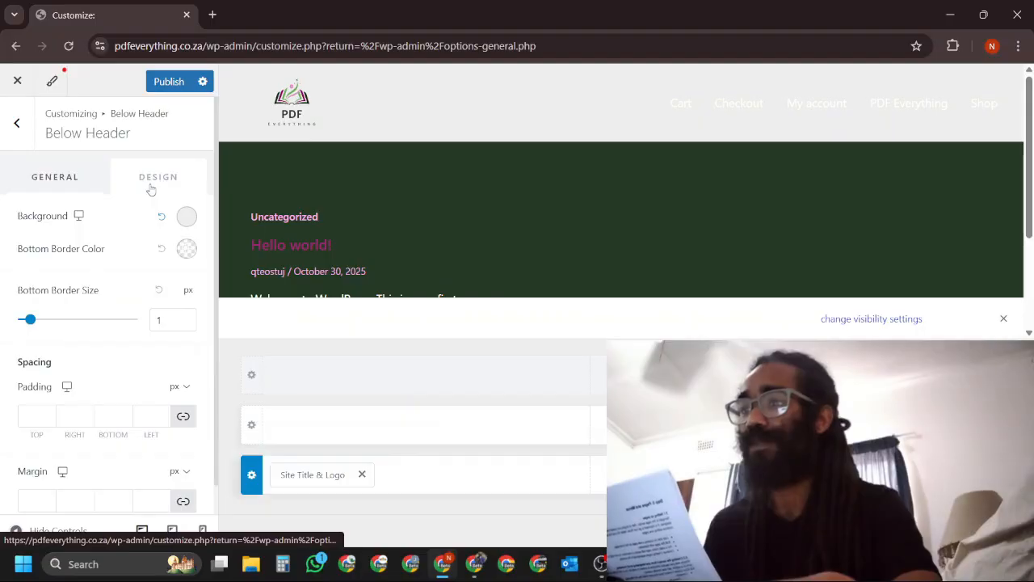
click(185, 220)
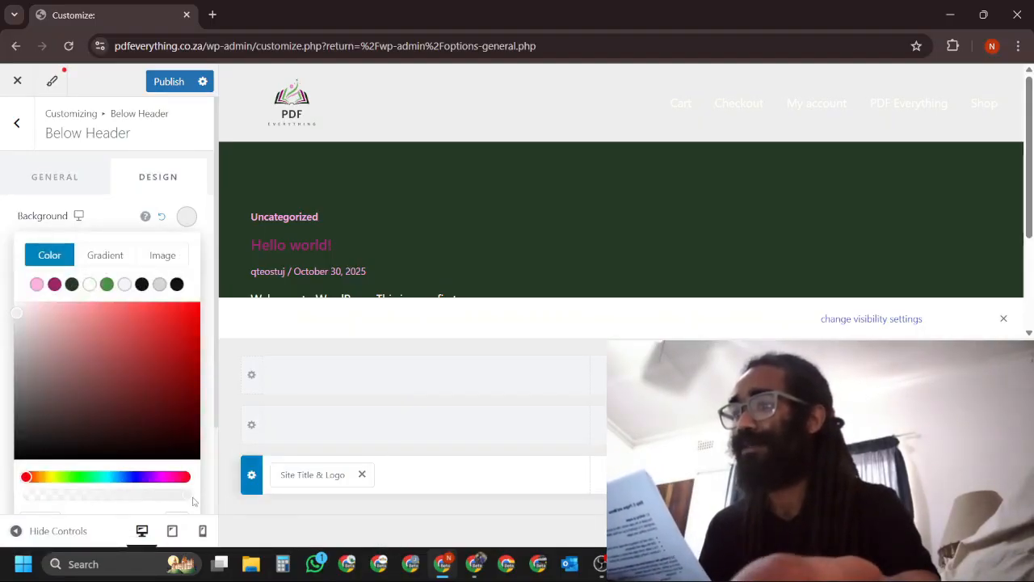
drag(189, 501, 14, 501)
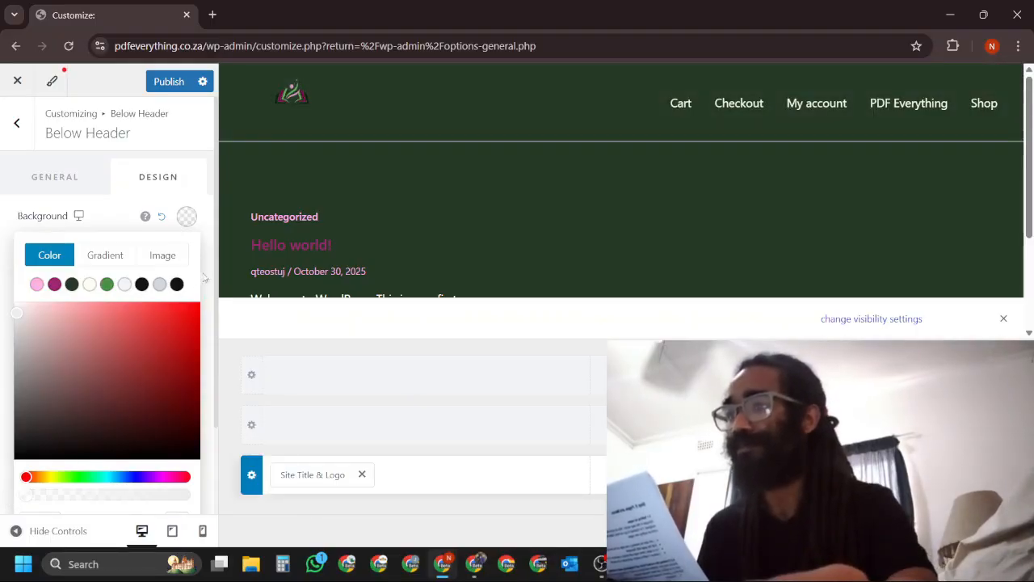
click(209, 293)
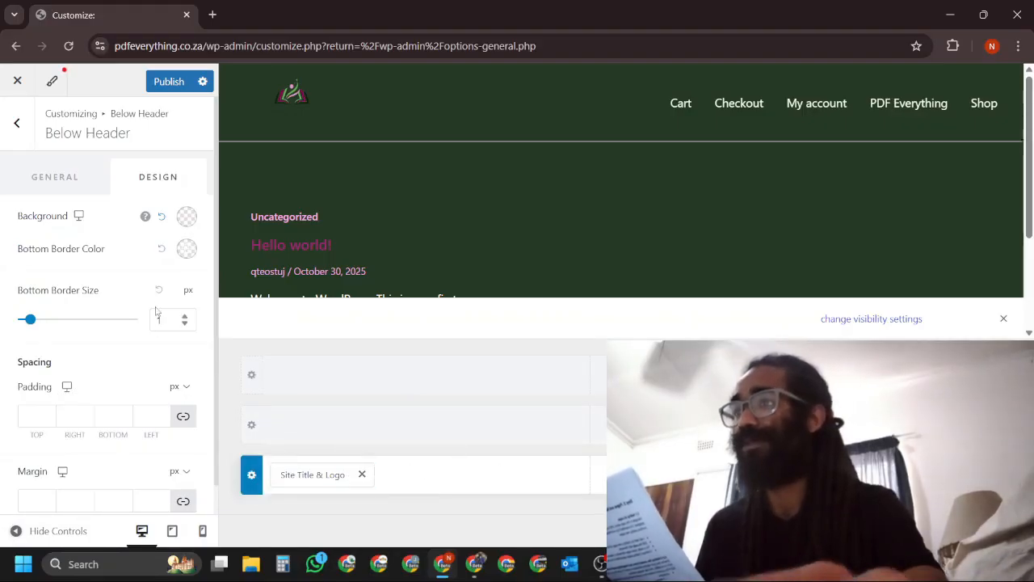
- Set the Below Header row's bottom border size to 0 px and check its general settings
scroll(182, 368, down, 1)
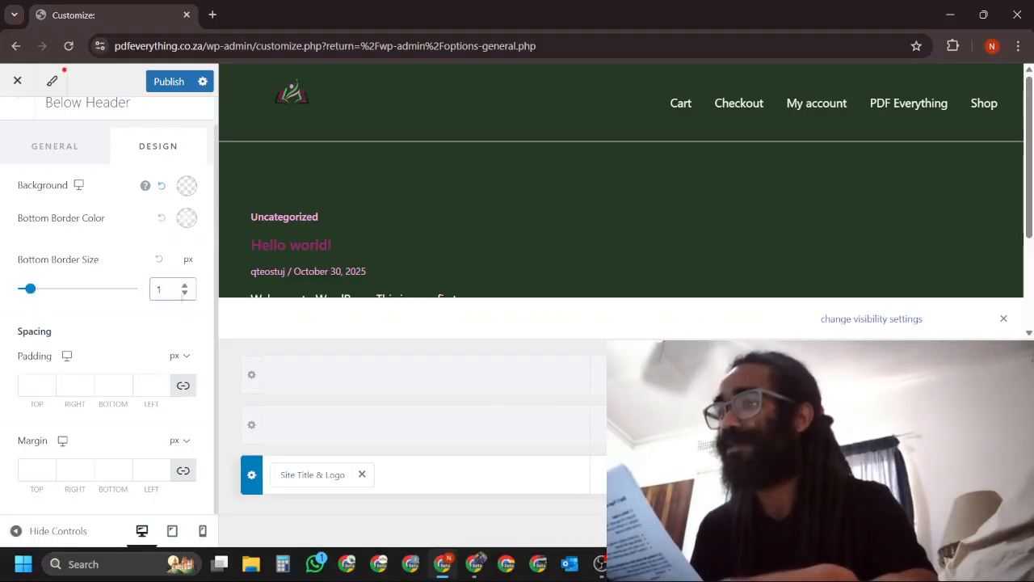
click(185, 292)
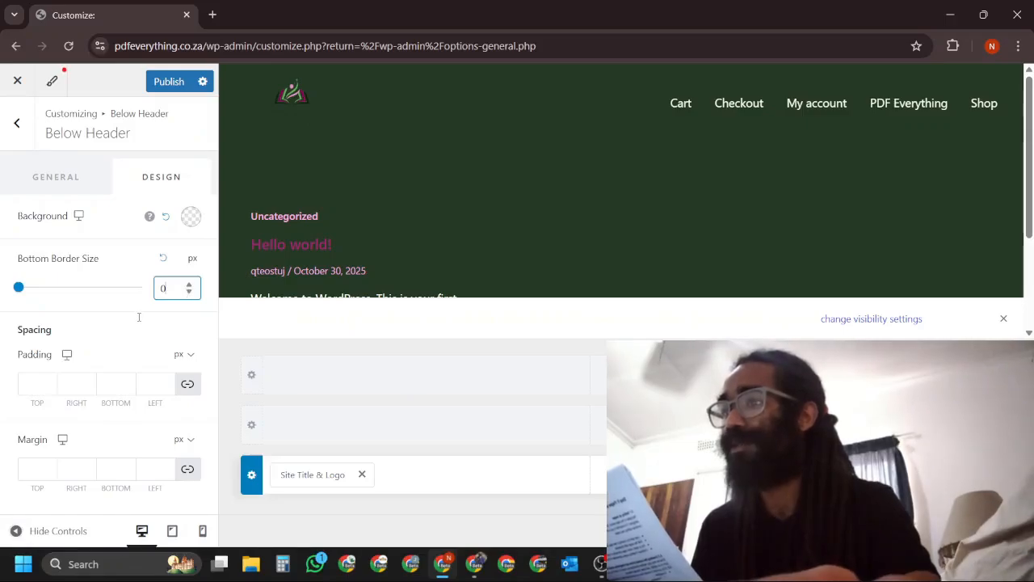
click(59, 179)
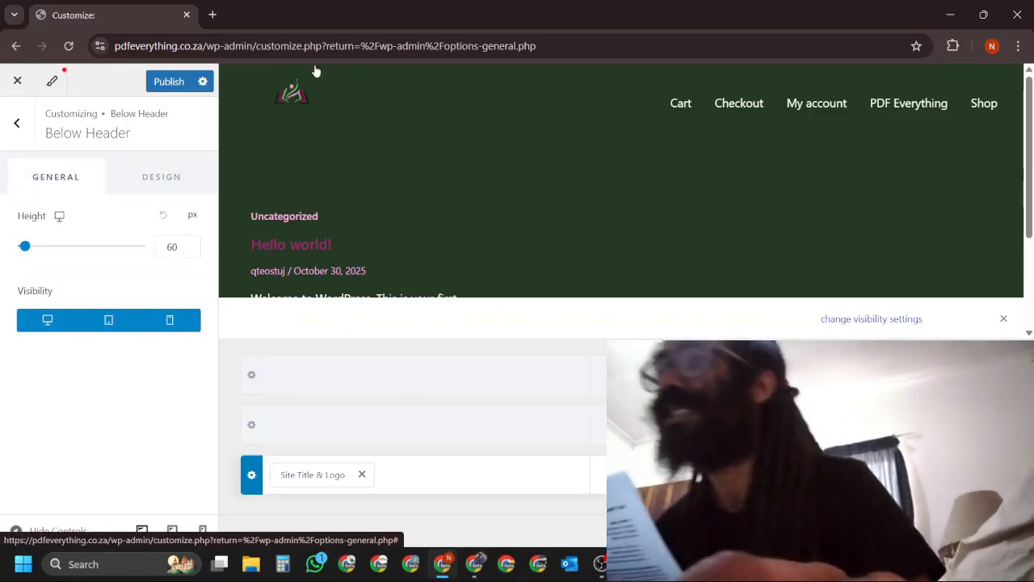
scroll(599, 235, down, 2)
scroll(599, 234, up, 2)
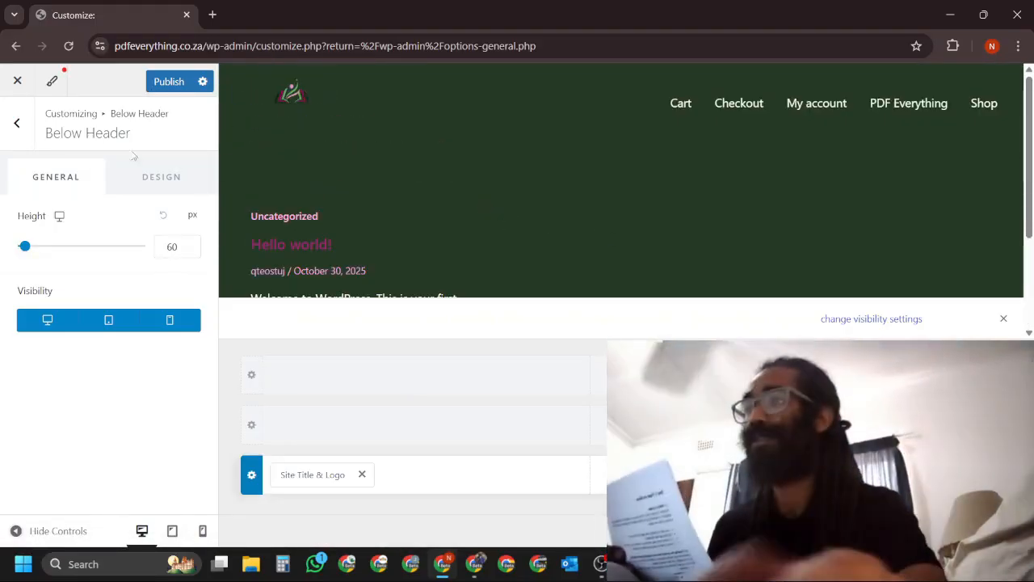
- Leave the header settings, open the global color settings and inspect the Site Background color
click(17, 123)
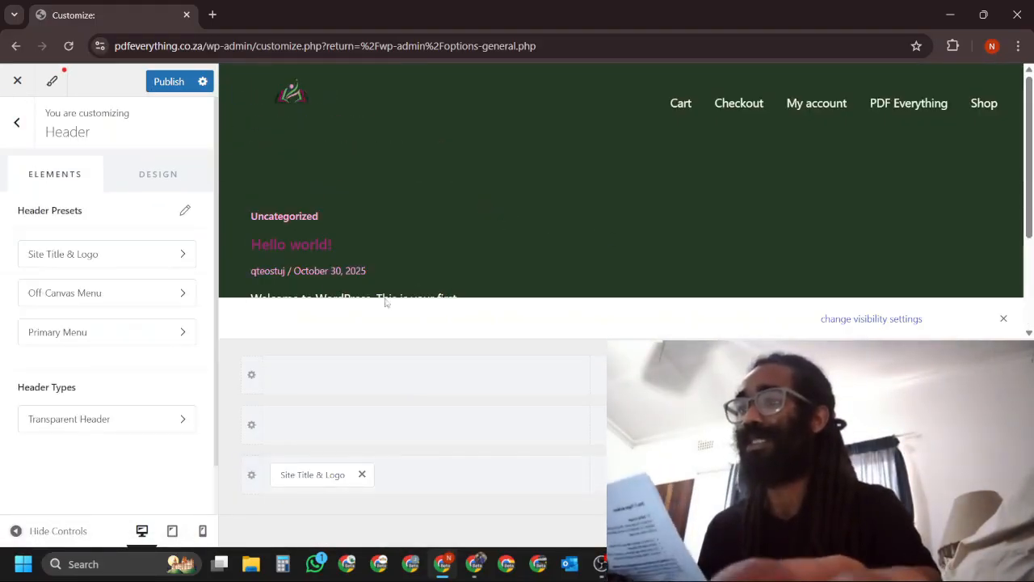
click(19, 120)
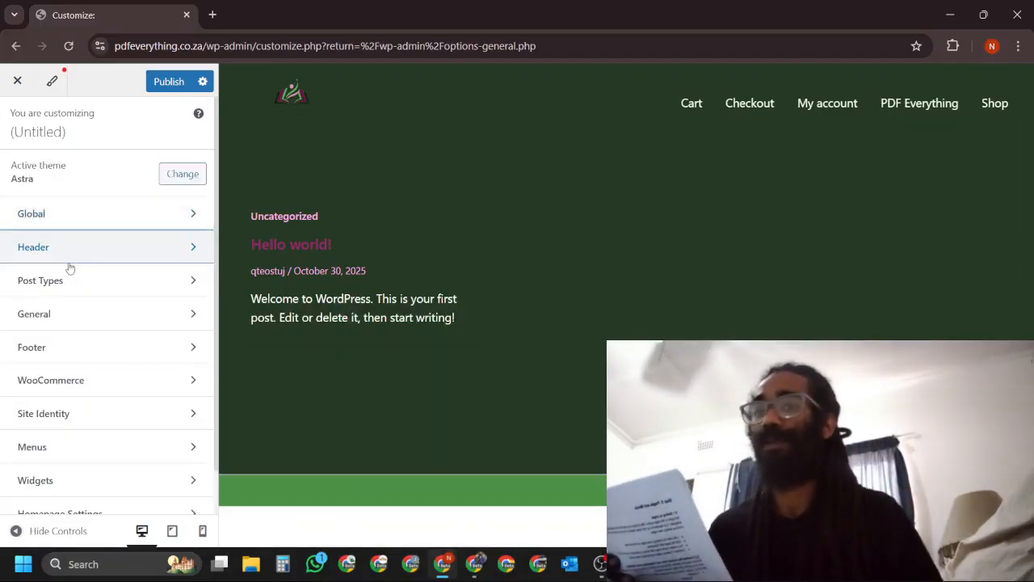
scroll(97, 278, down, 2)
scroll(110, 281, up, 2)
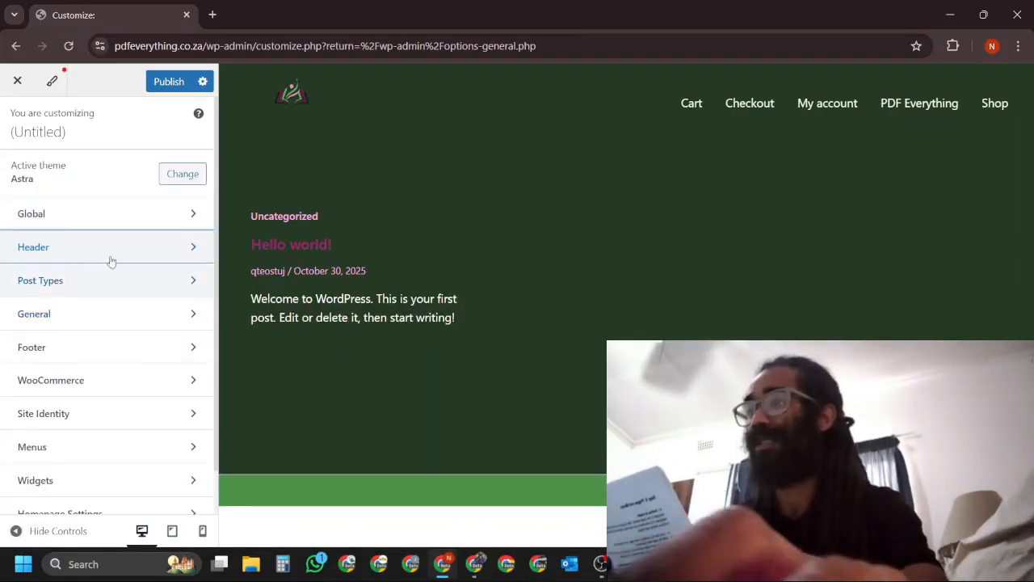
click(165, 213)
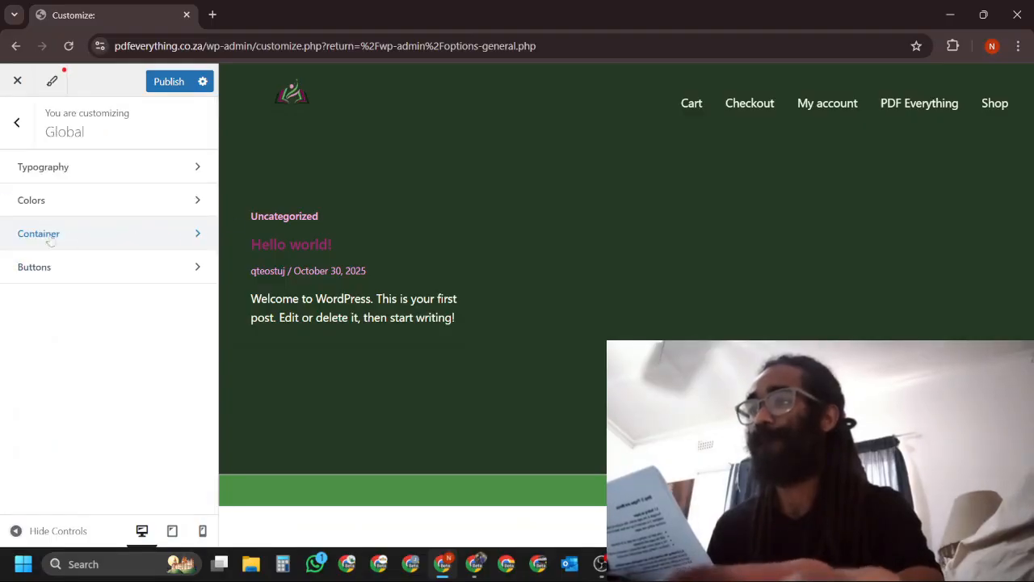
click(85, 201)
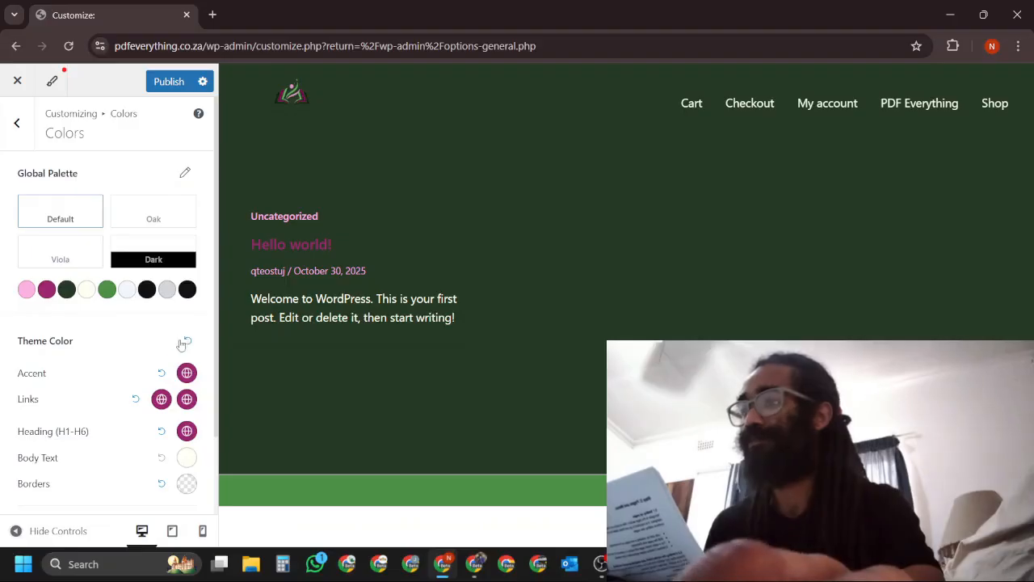
scroll(162, 349, down, 1)
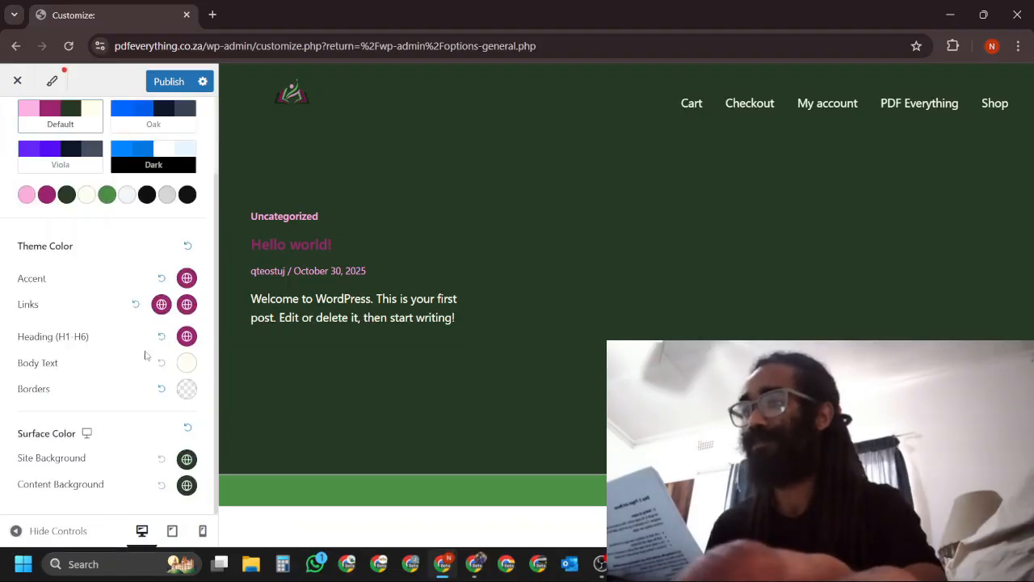
click(187, 459)
scroll(133, 450, down, 2)
scroll(153, 365, down, 2)
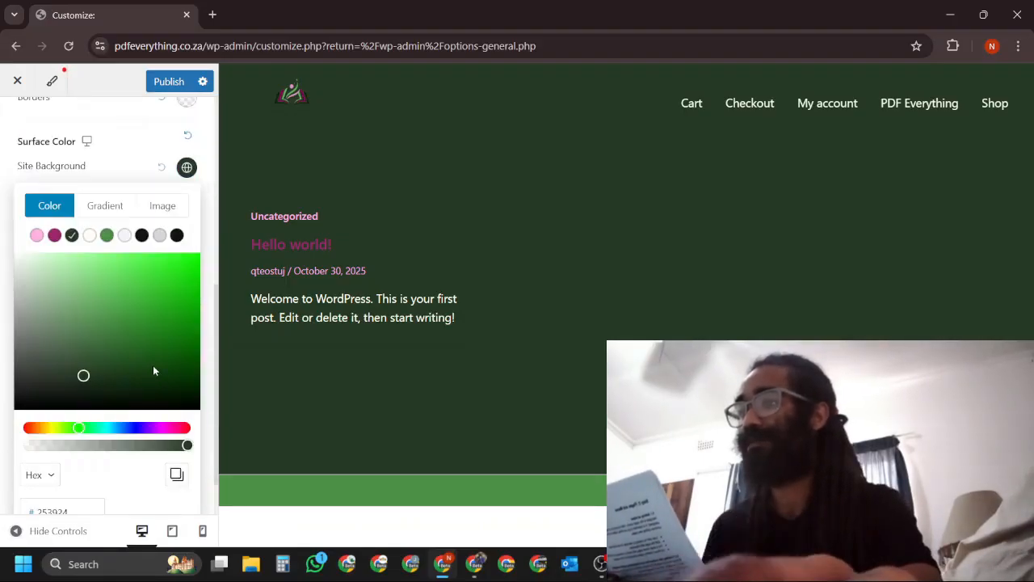
click(210, 178)
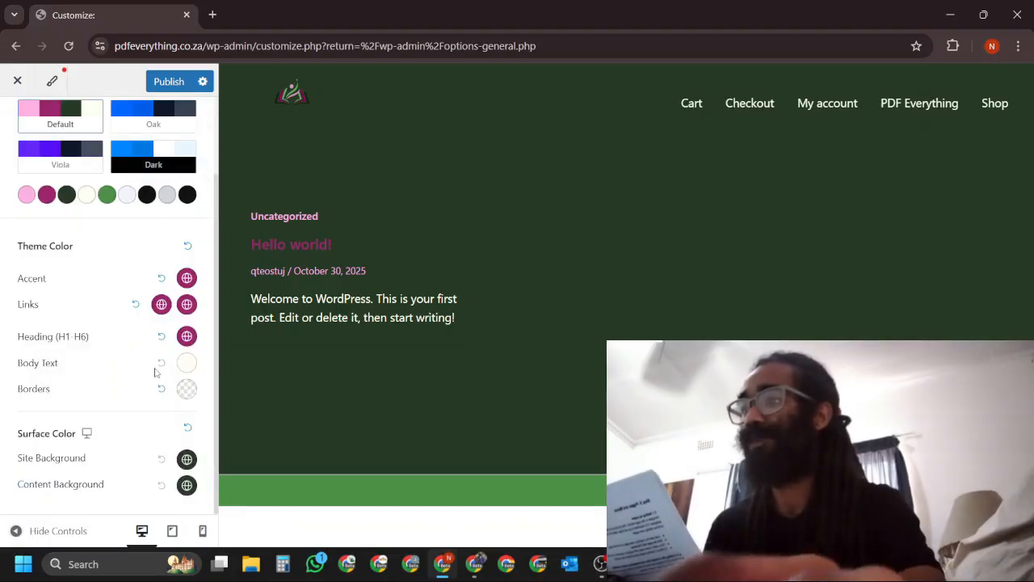
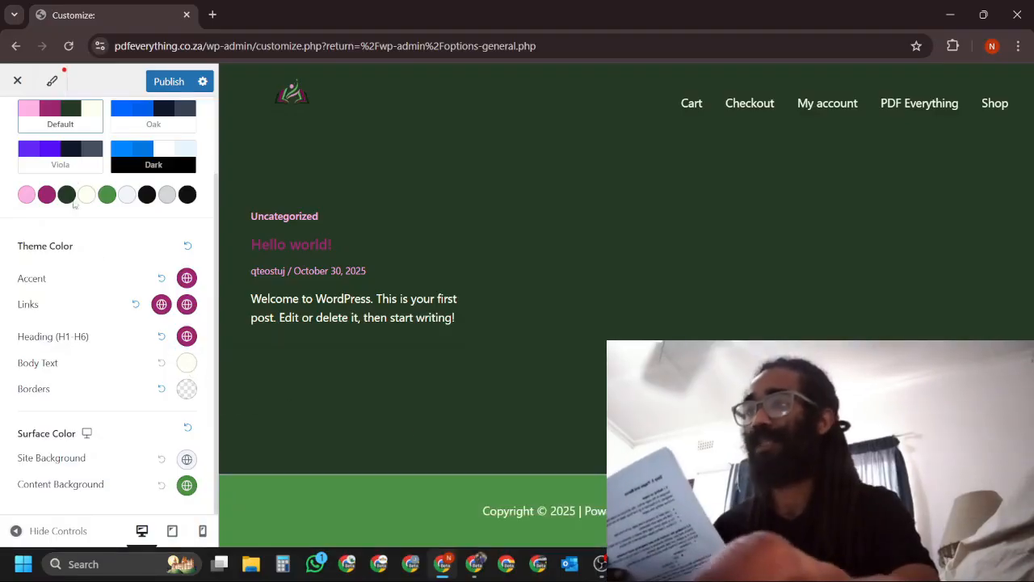
- Clear the green Content Background color in the global surface colors
scroll(146, 396, up, 2)
scroll(113, 392, down, 2)
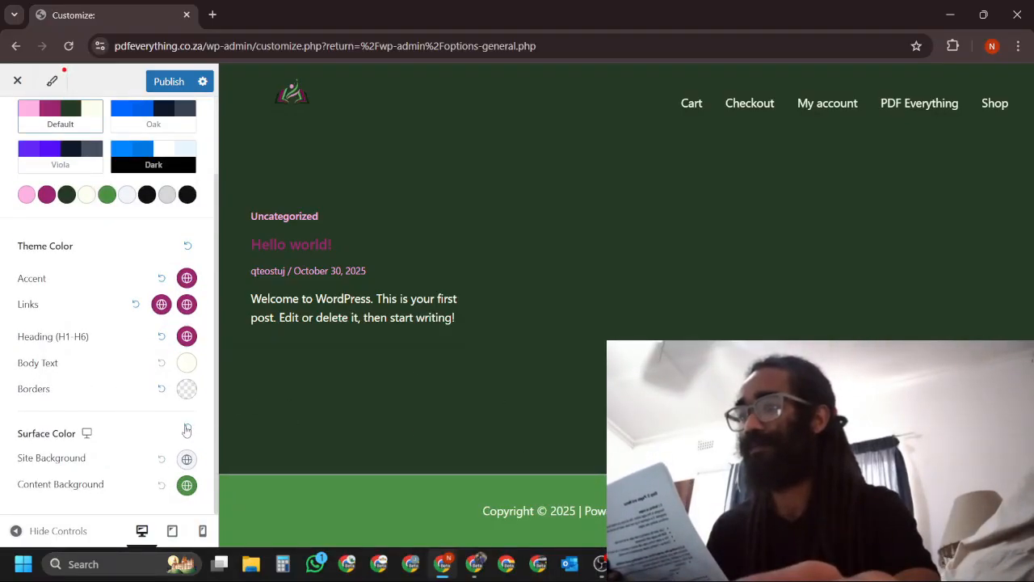
click(186, 485)
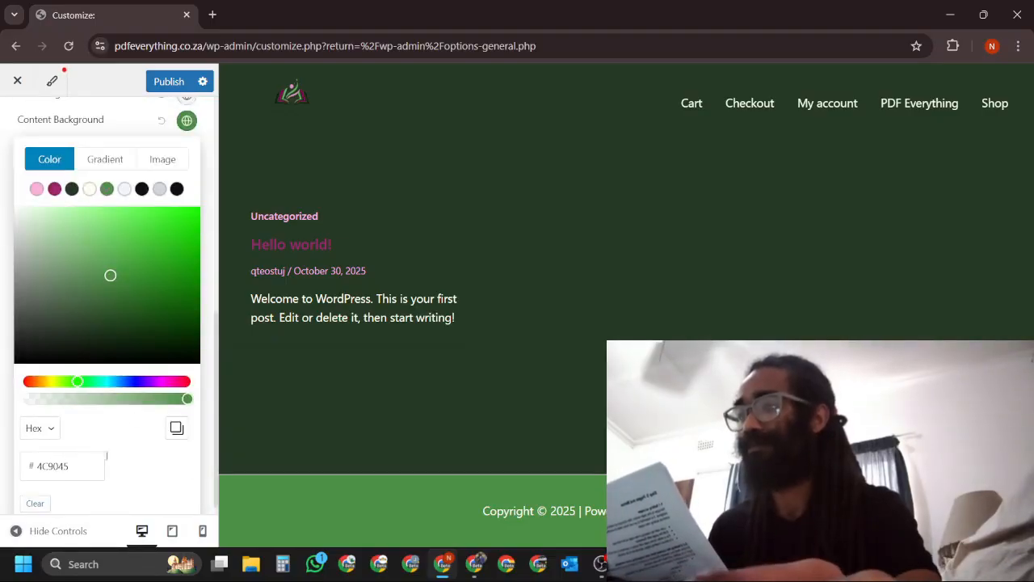
click(37, 491)
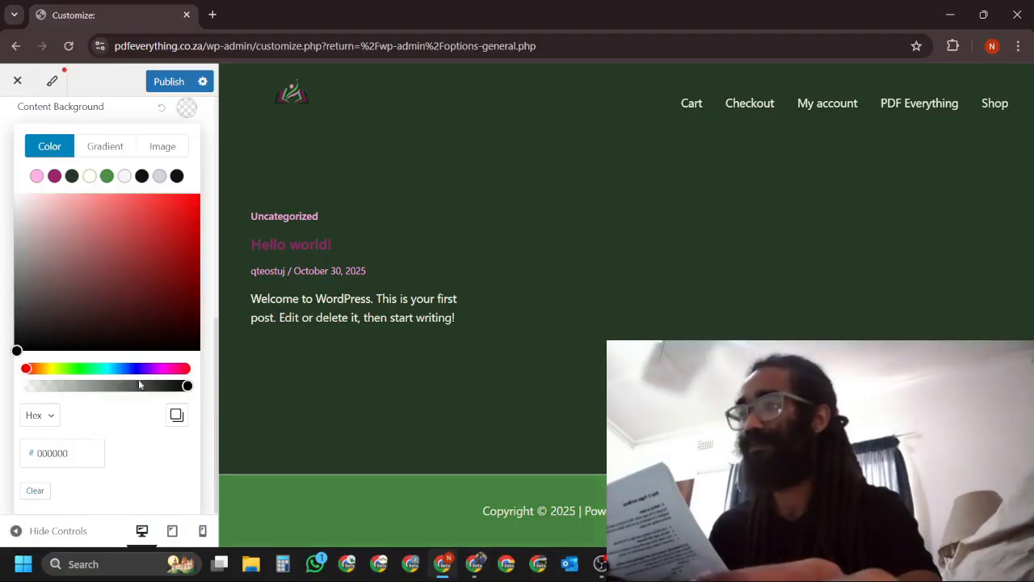
click(212, 153)
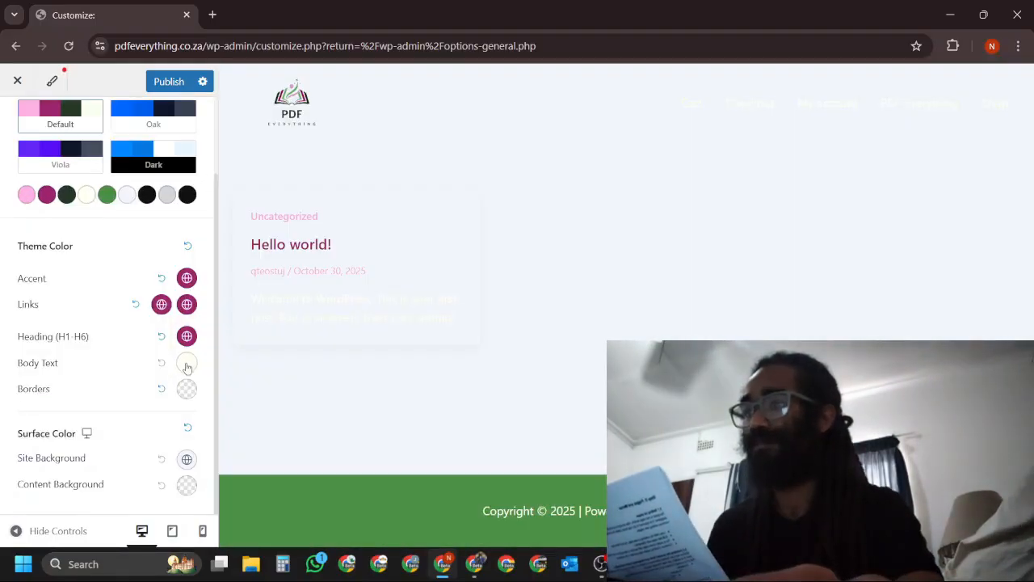
- Set the global Body Text color to the dark green Headings palette color
click(186, 364)
click(117, 357)
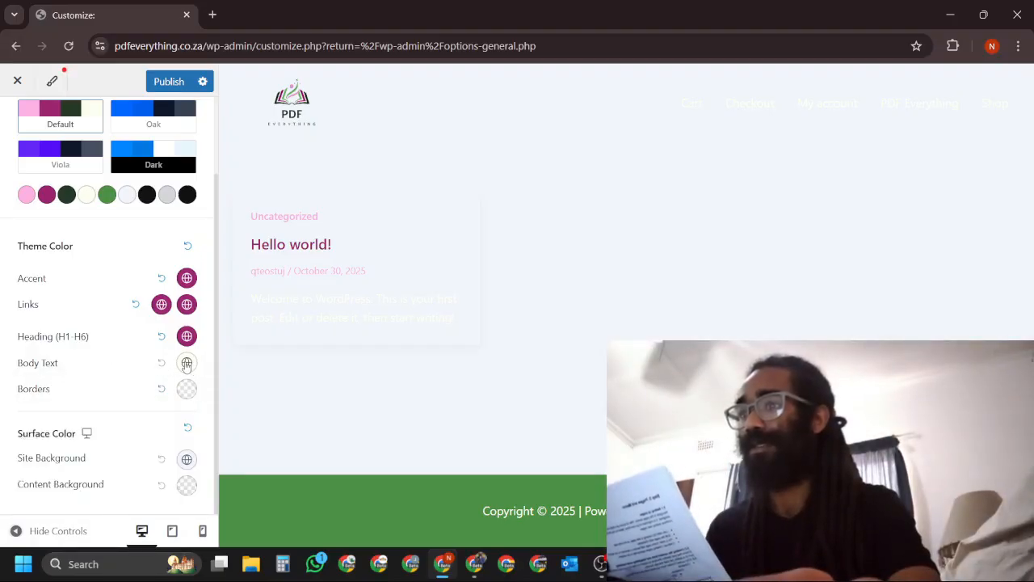
click(187, 362)
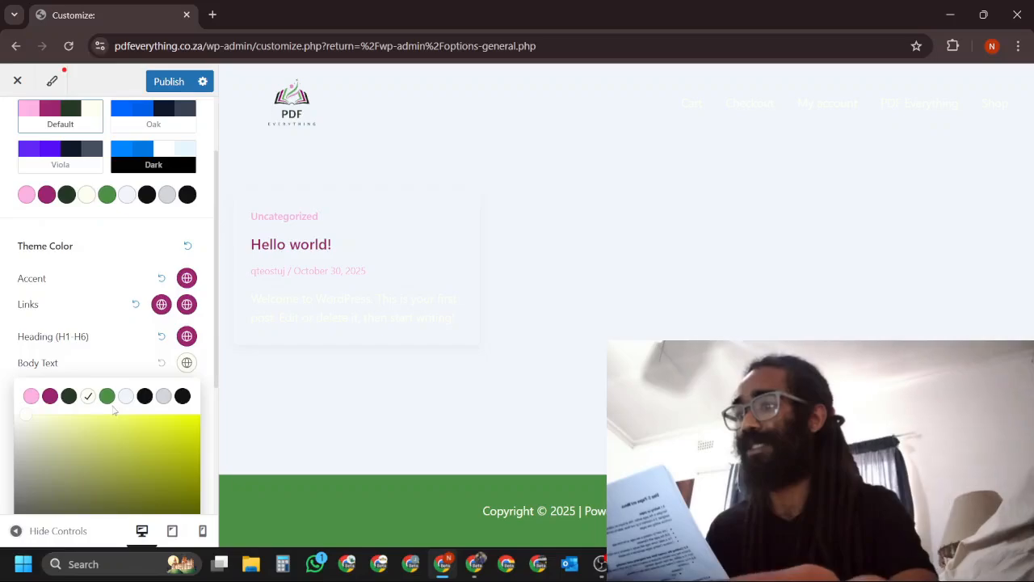
click(68, 396)
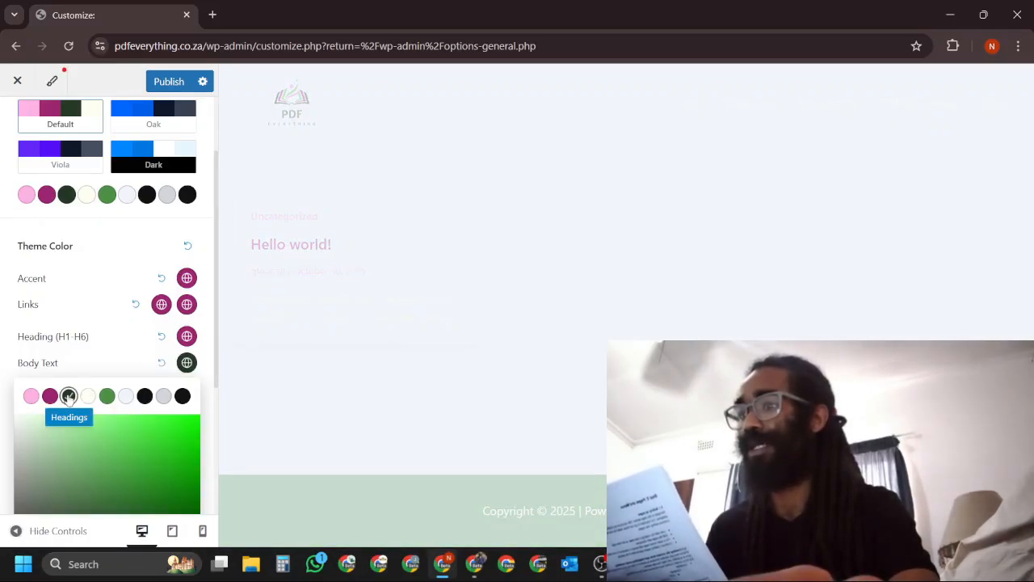
click(126, 369)
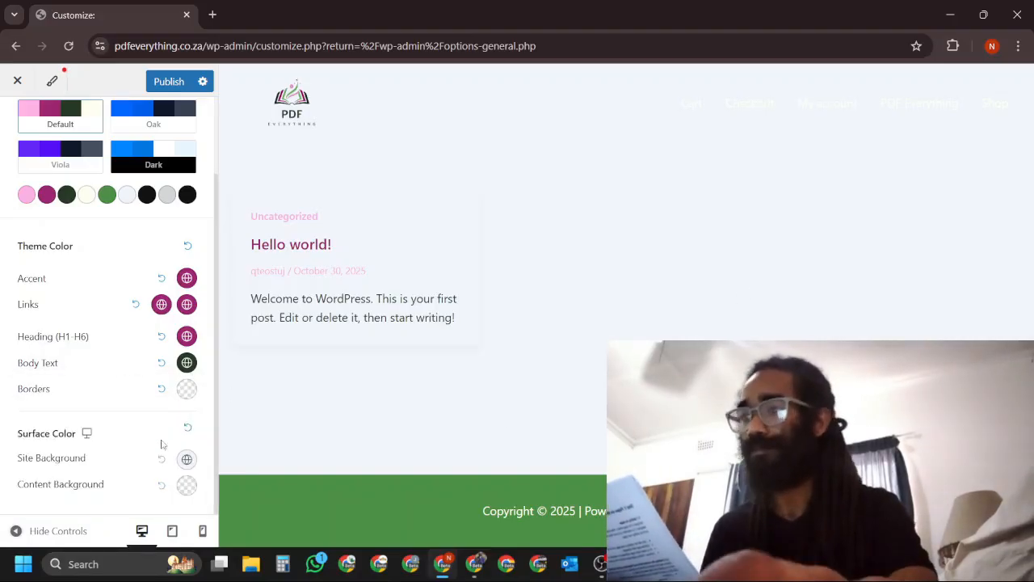
- Set the Content Background to the pale palette color F0F5FA and return to the customizer's main list of sections
scroll(206, 388, up, 1)
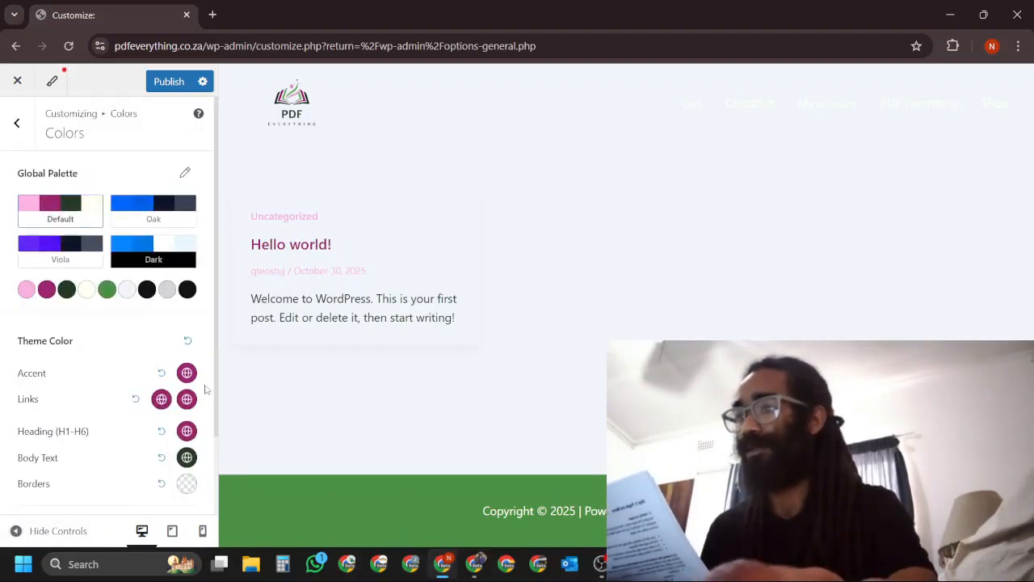
scroll(206, 388, down, 1)
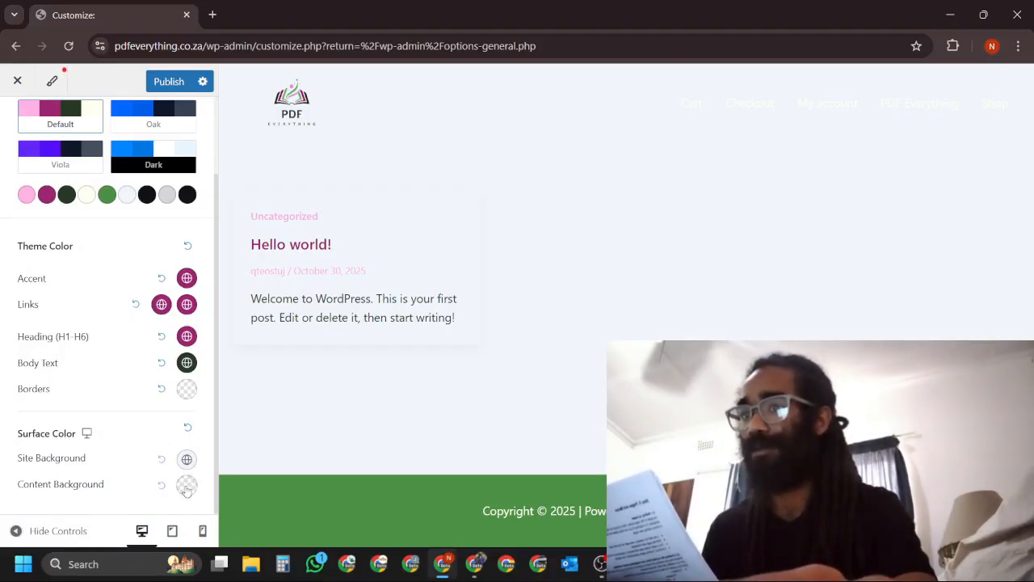
click(186, 487)
scroll(166, 483, down, 5)
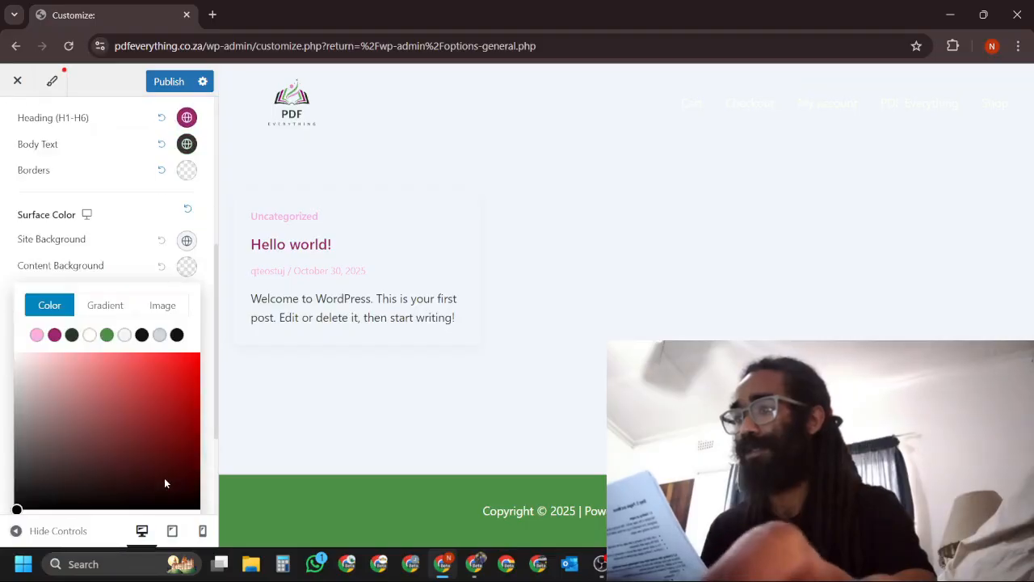
click(123, 175)
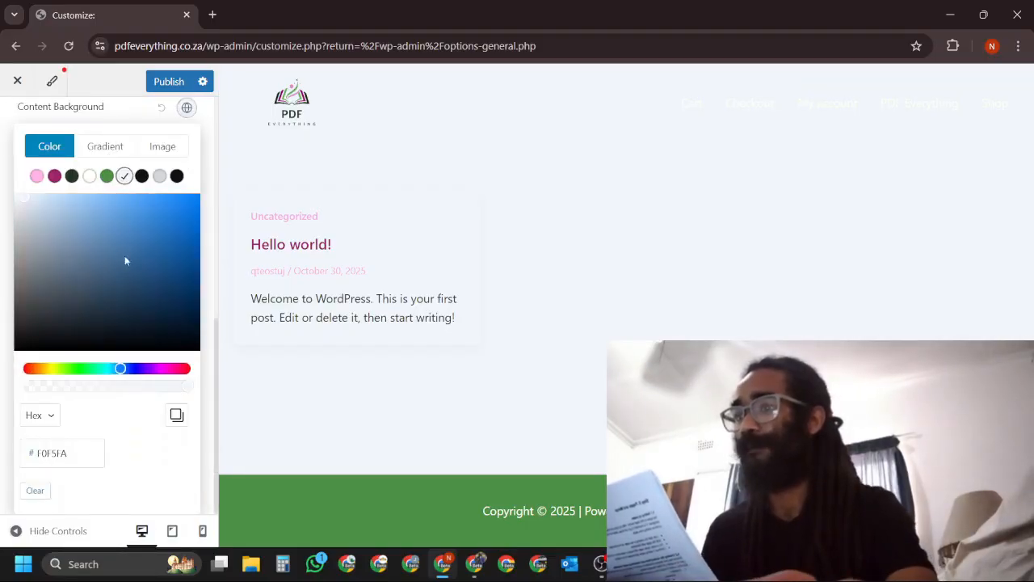
click(207, 272)
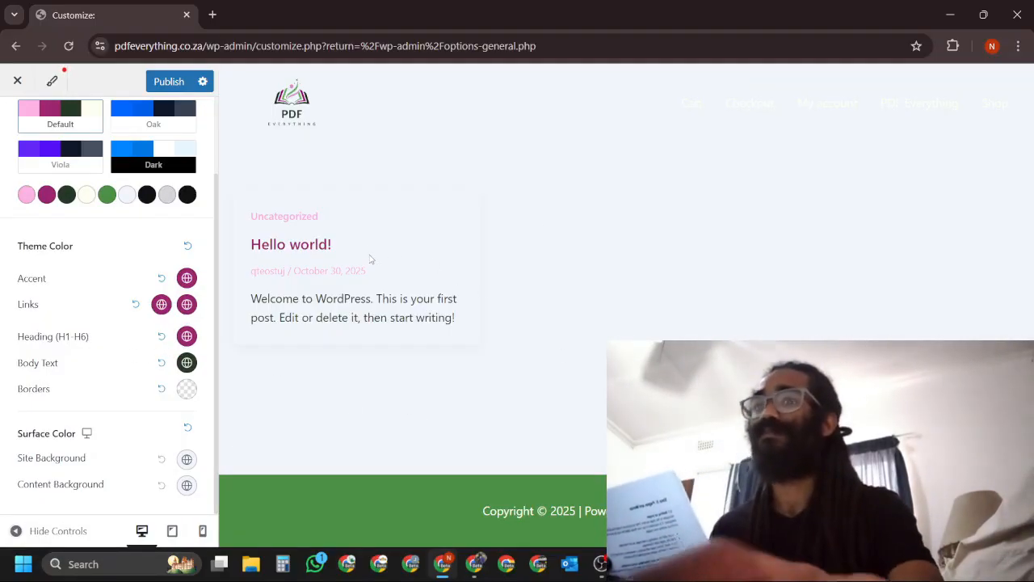
scroll(173, 315, up, 2)
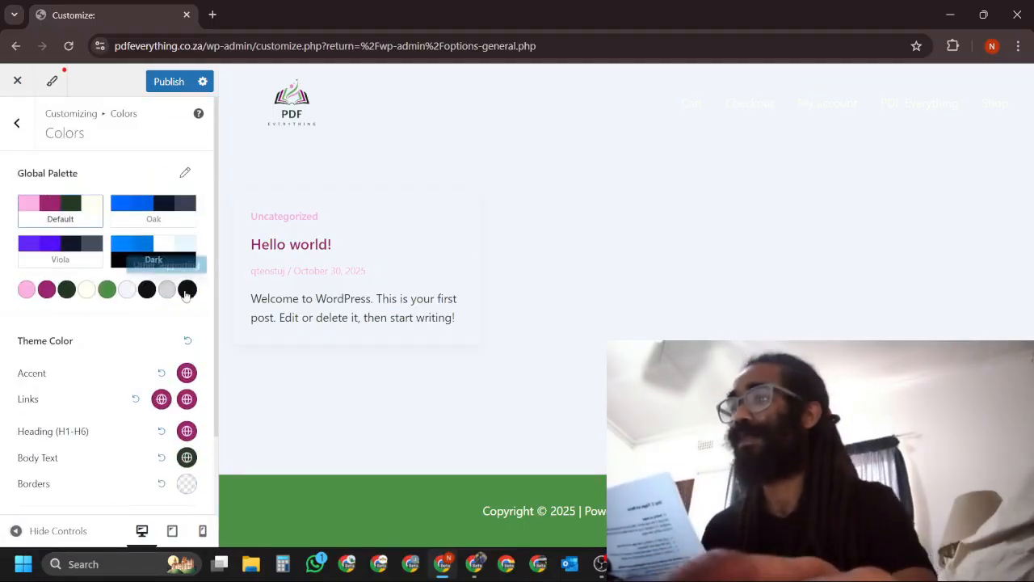
scroll(186, 294, down, 2)
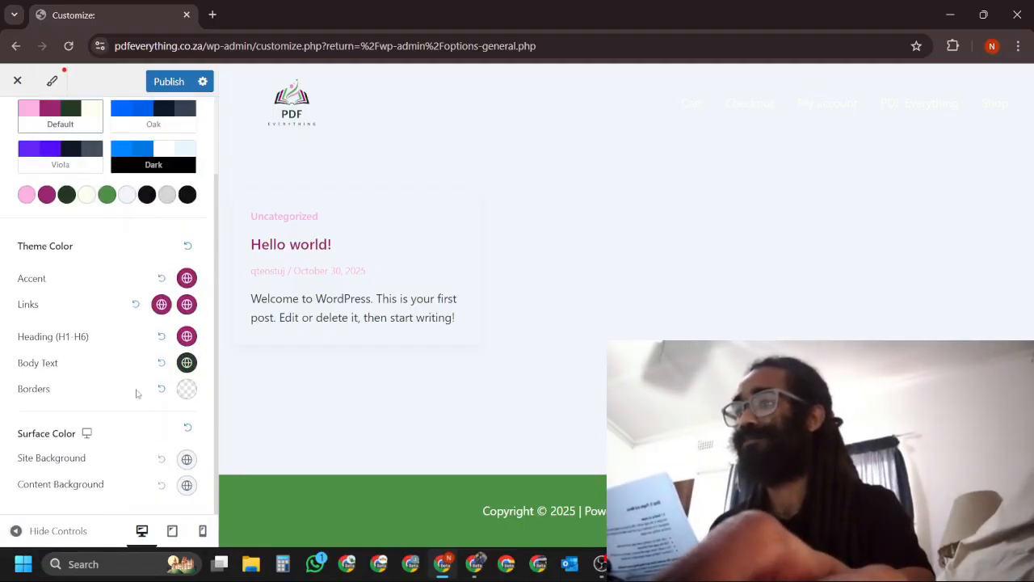
scroll(135, 395, up, 2)
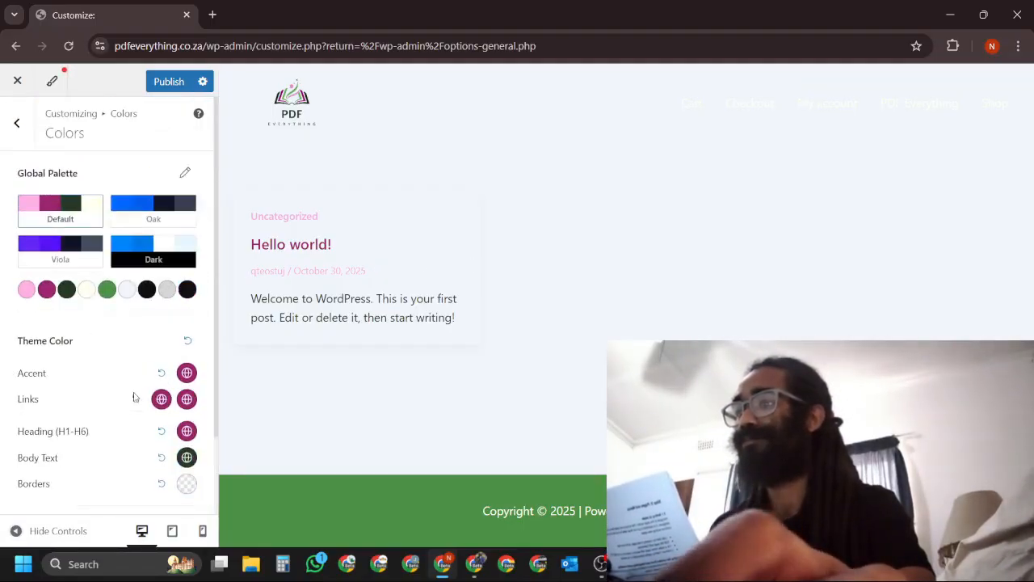
click(26, 139)
click(26, 140)
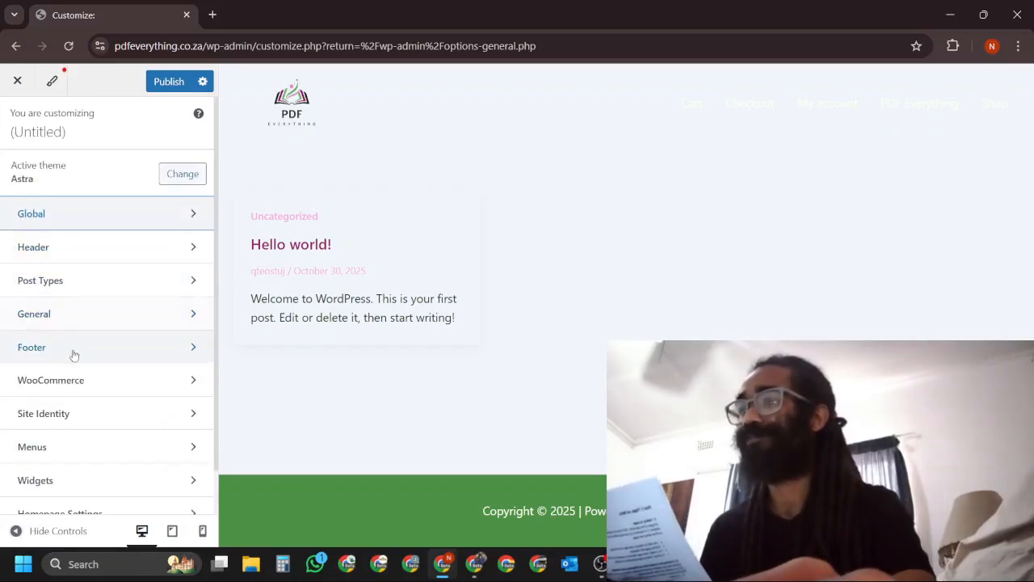
- Set the header Primary Menu's normal text and link color to the dark green palette color
scroll(101, 399, down, 1)
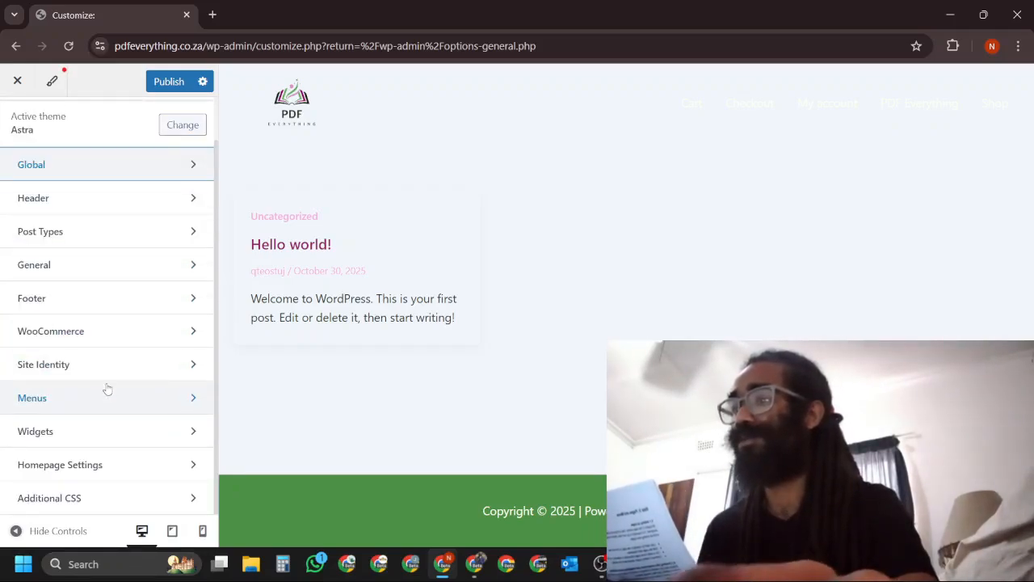
click(183, 207)
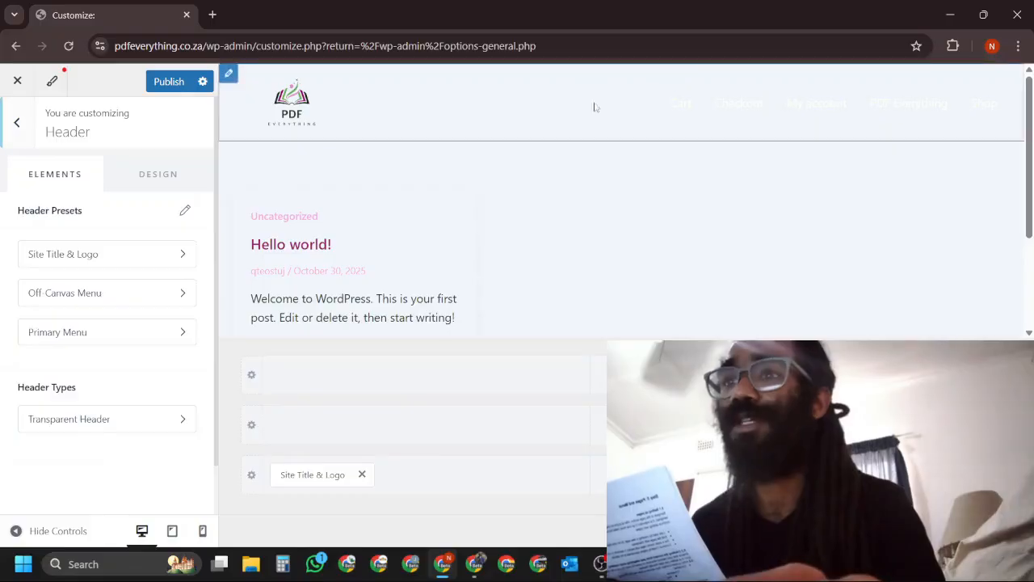
mouse_move(677, 90)
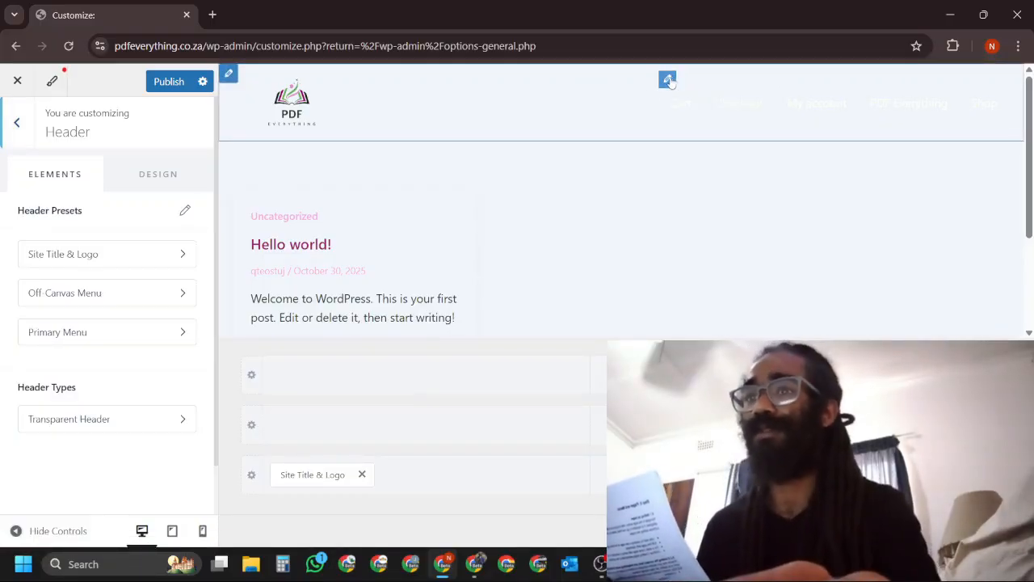
click(667, 80)
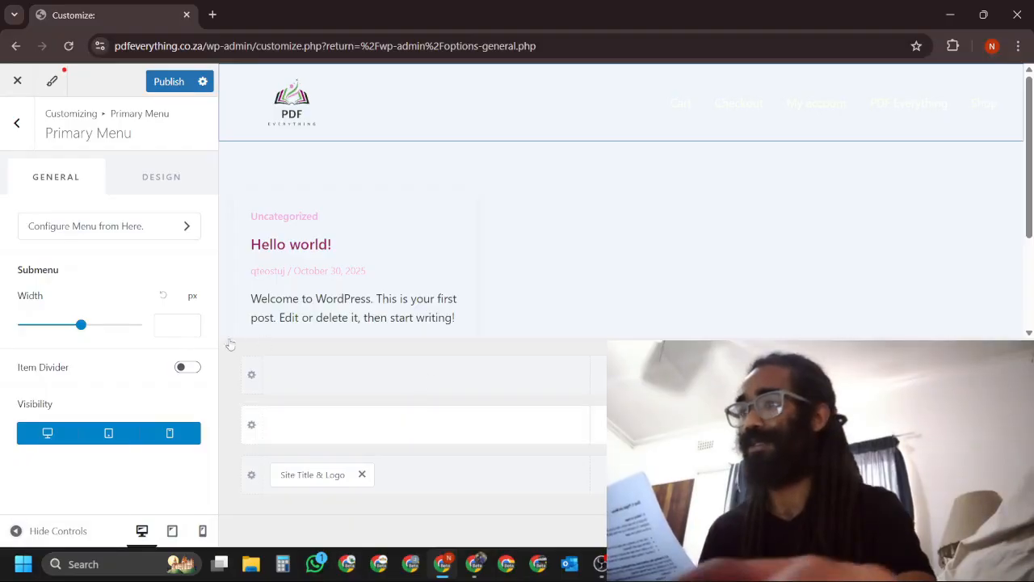
click(152, 178)
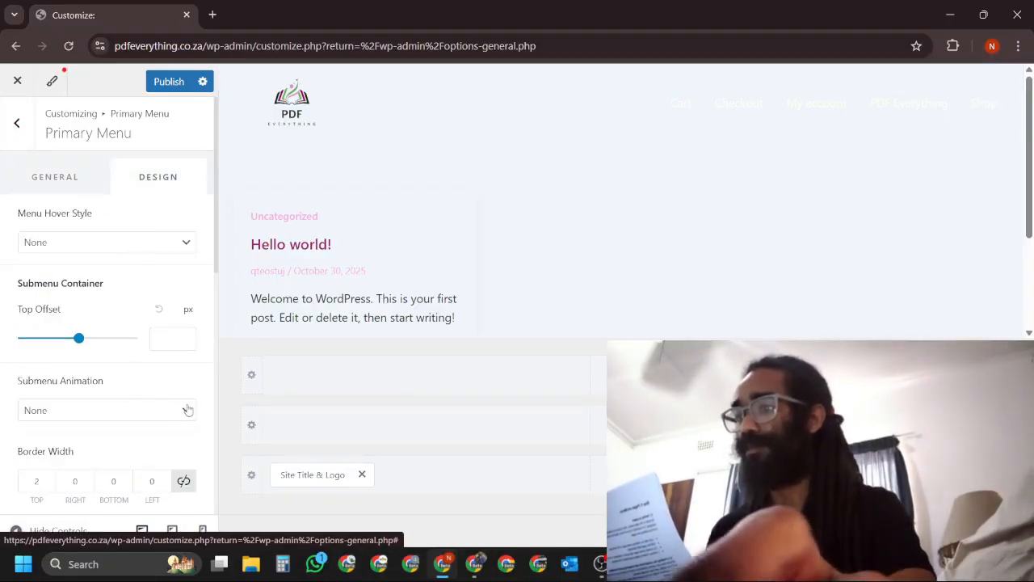
scroll(192, 404, down, 5)
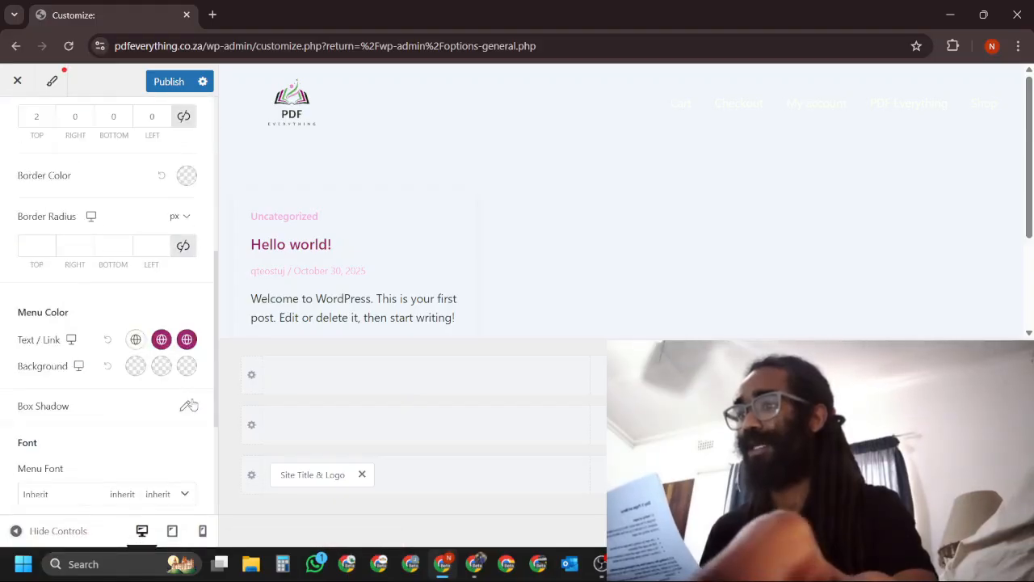
click(136, 339)
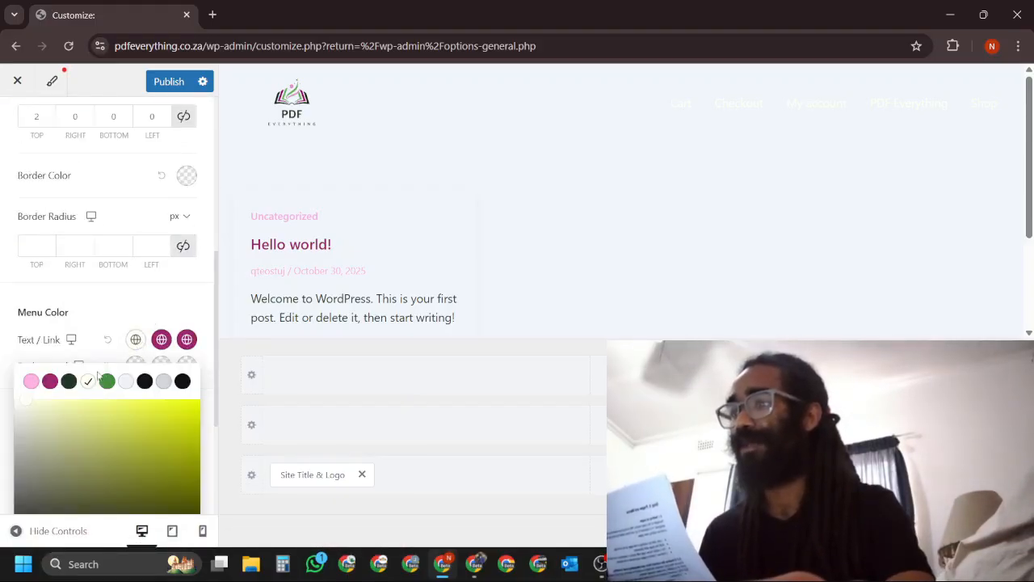
click(69, 381)
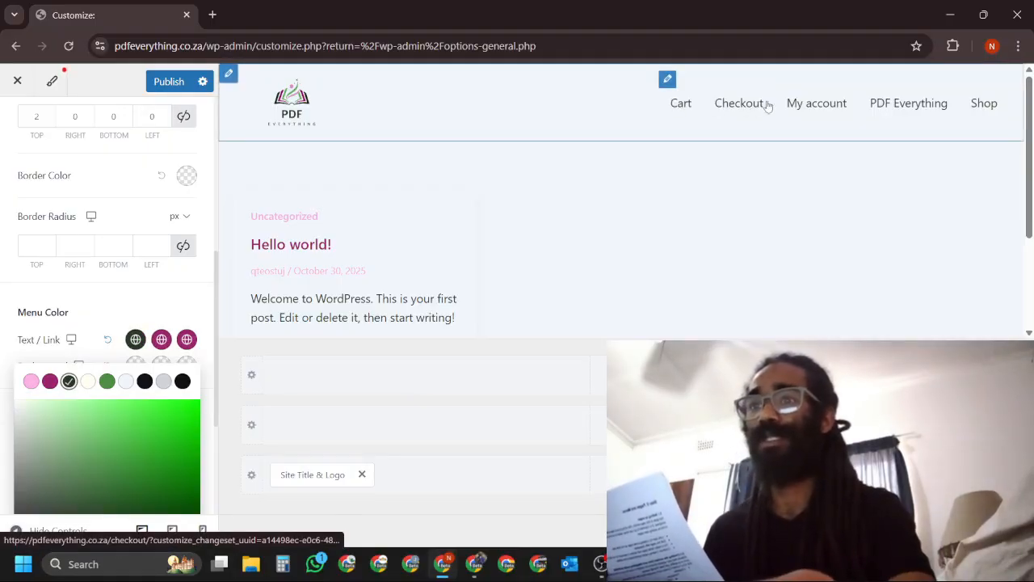
scroll(179, 311, down, 2)
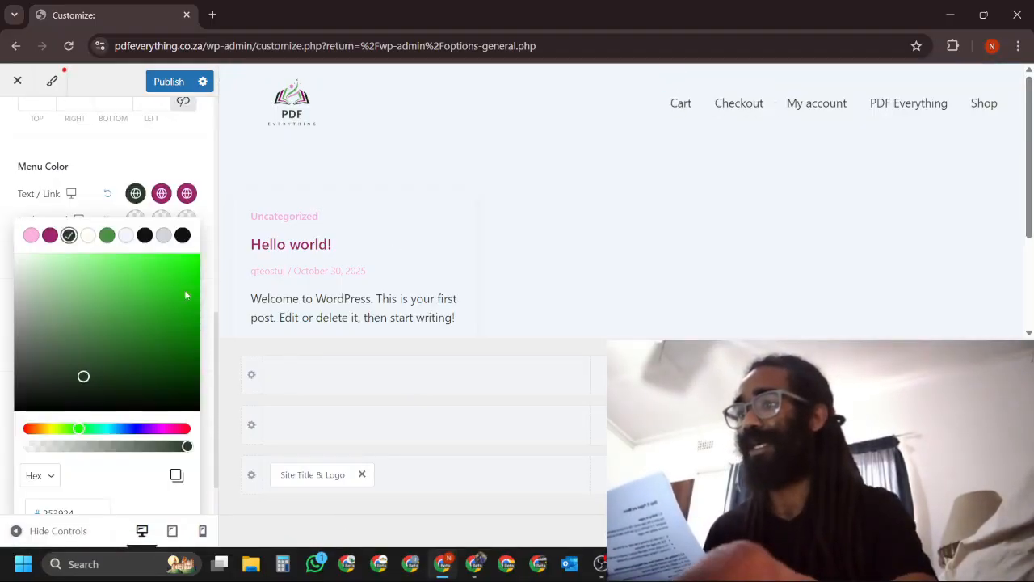
click(212, 227)
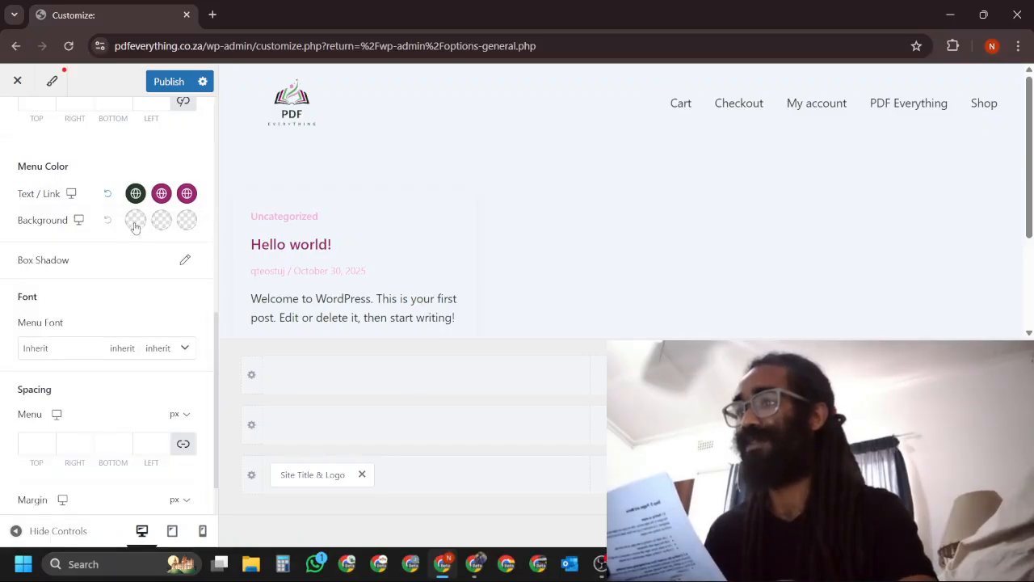
- Leave the Primary Menu settings and open the settings of the header logo
scroll(208, 339, up, 4)
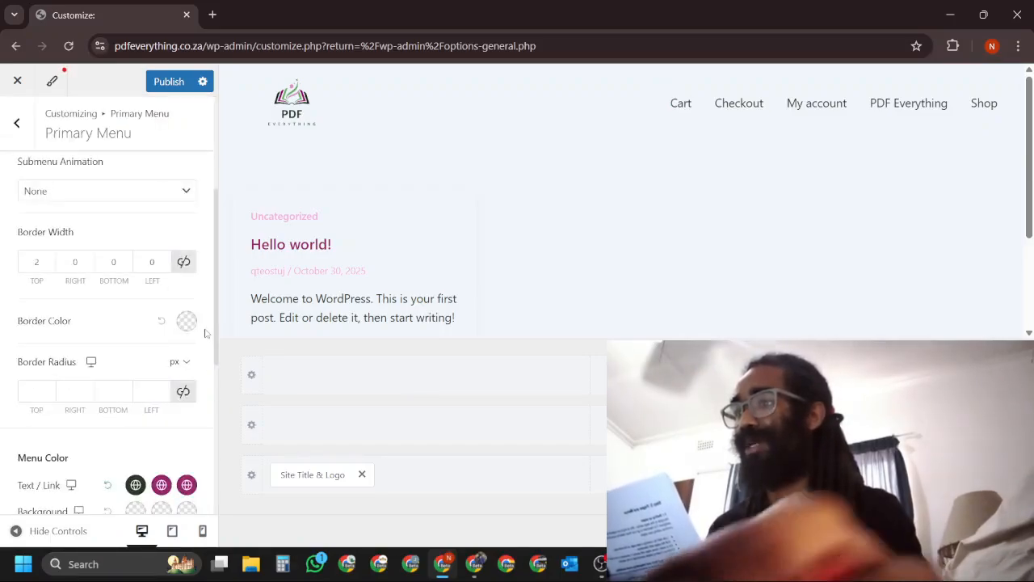
scroll(209, 326, up, 3)
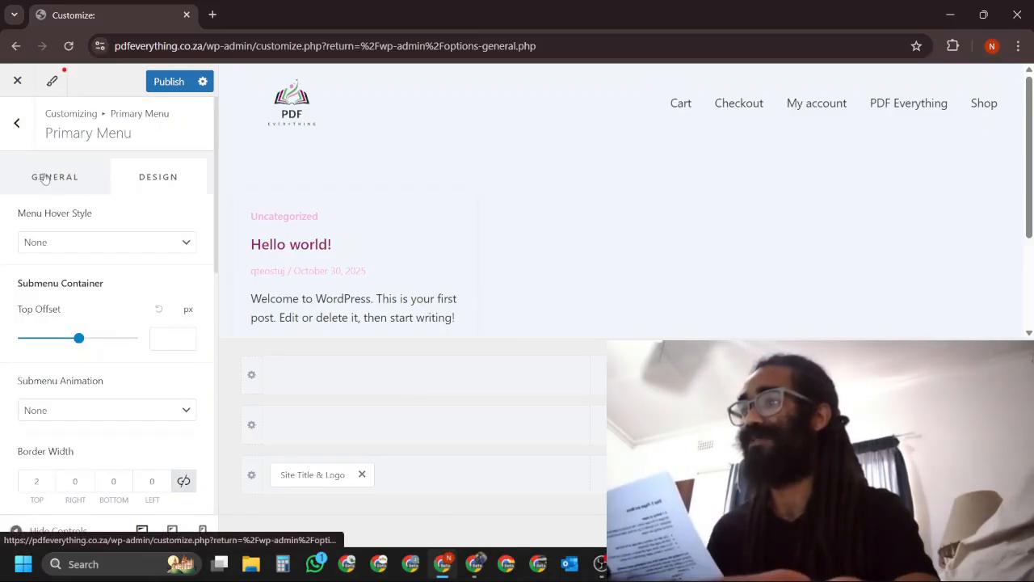
click(55, 179)
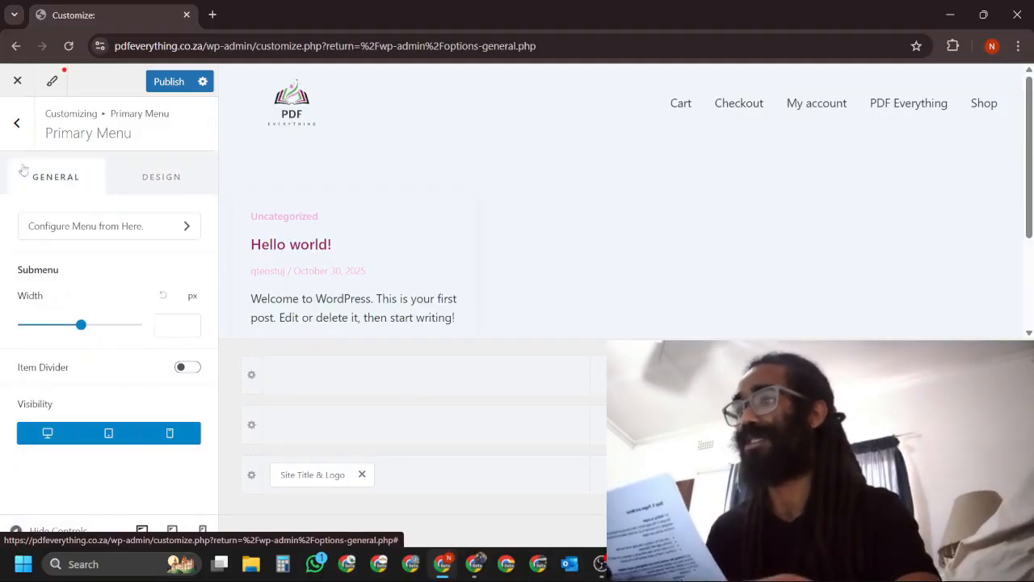
click(17, 124)
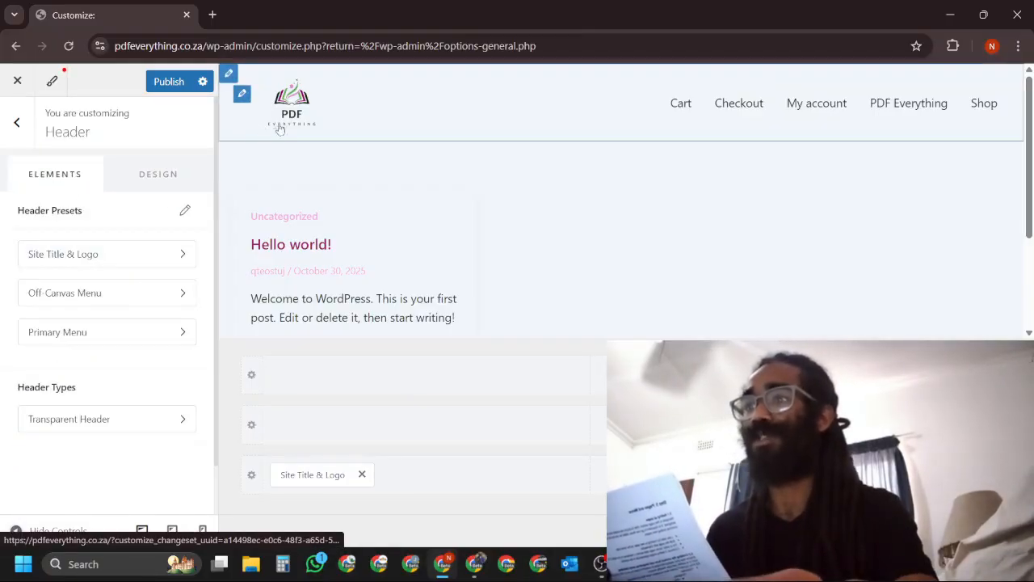
click(242, 94)
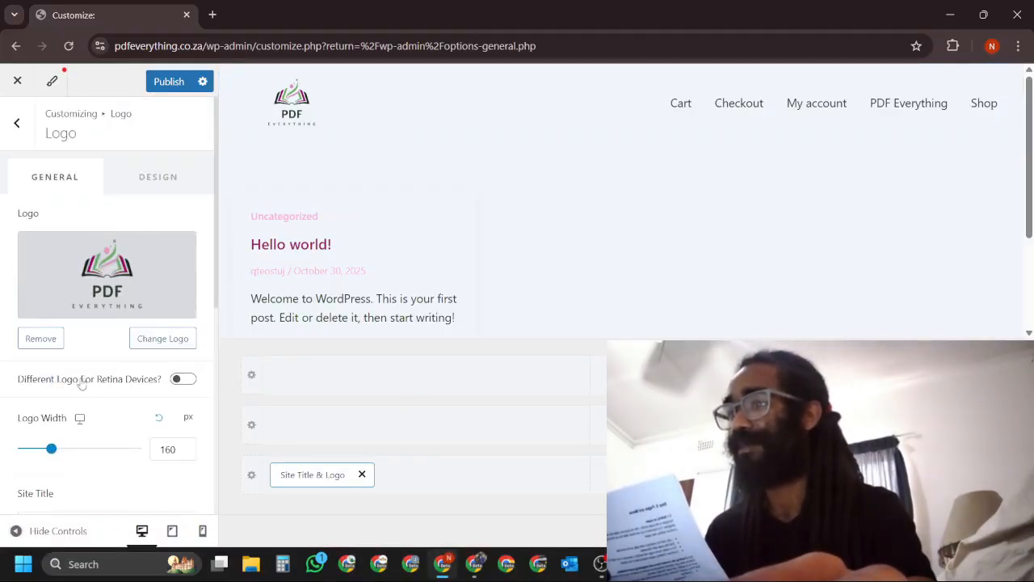
- Set the header logo's width to 180 px, keeping the separate retina logo option off
click(80, 386)
click(186, 380)
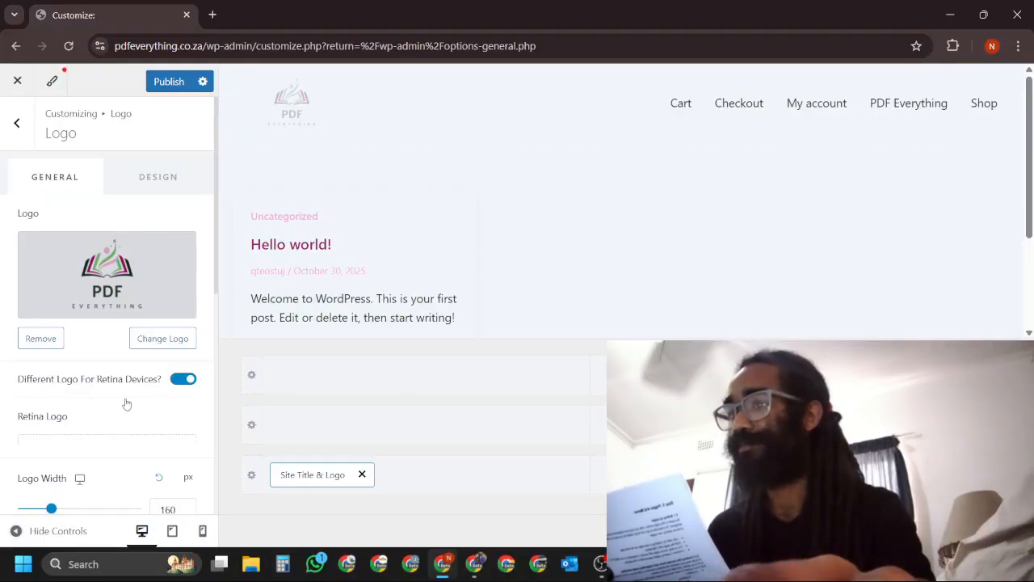
scroll(127, 404, down, 3)
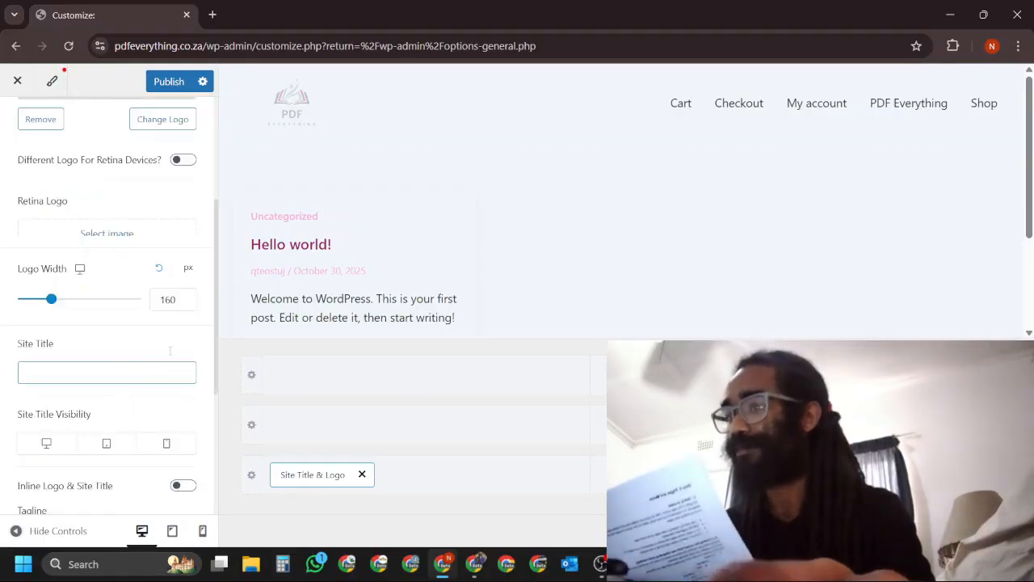
click(183, 304)
key(BackSpace)
key(BackSpace)
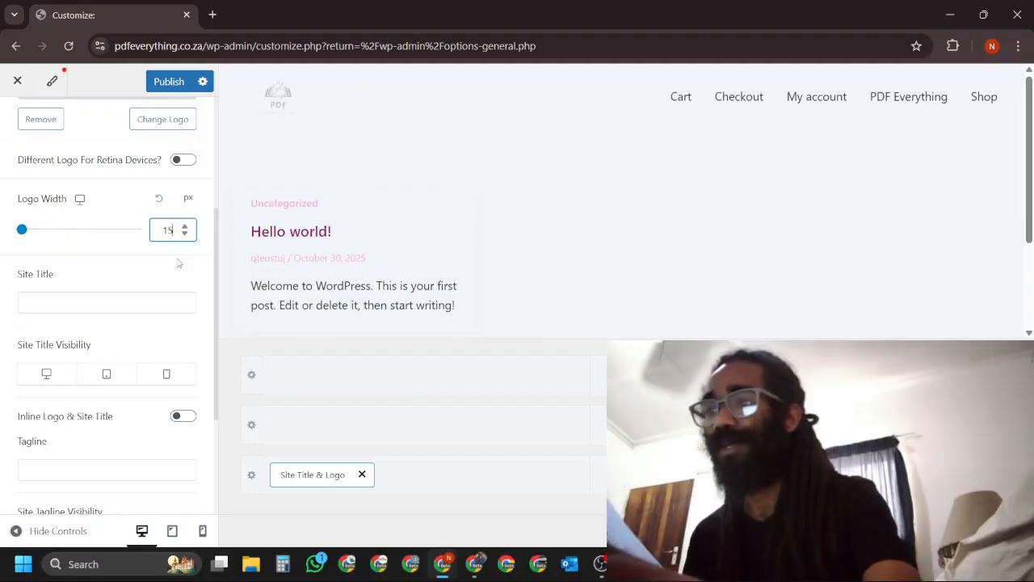
text(80)
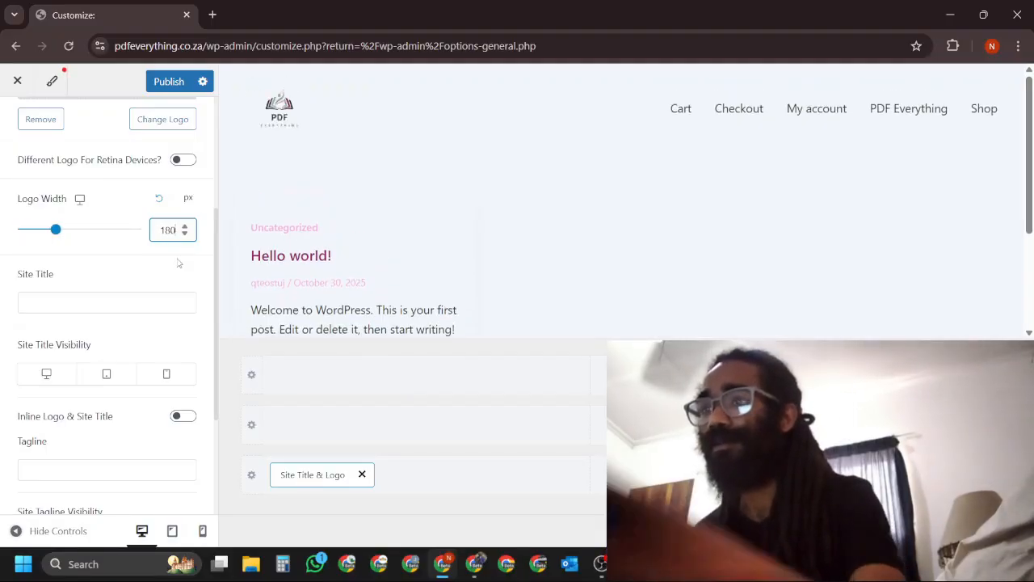
click(146, 271)
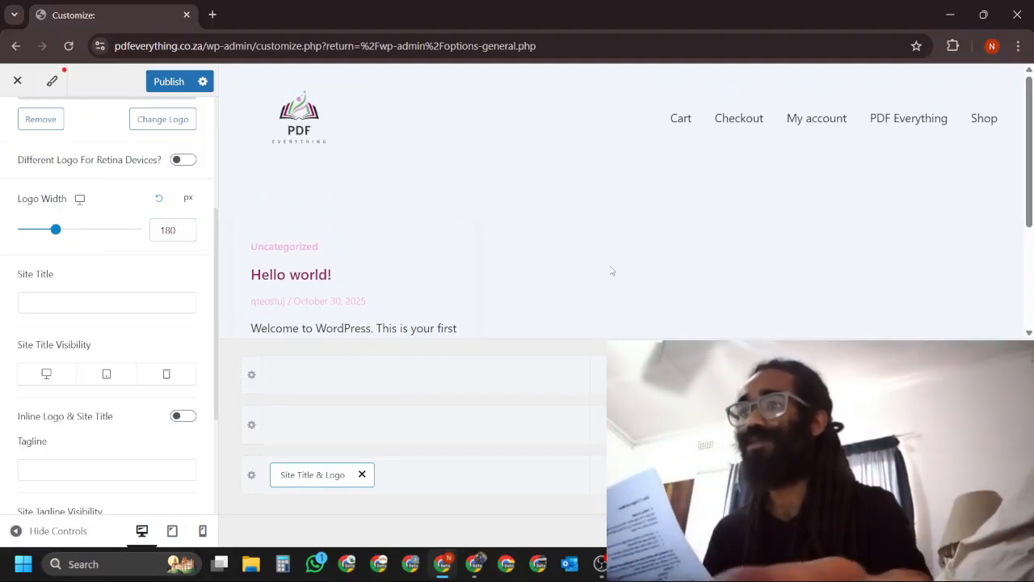
- Leave the logo and header settings and open the Footer section of the customizer
scroll(762, 254, down, 3)
scroll(600, 249, up, 3)
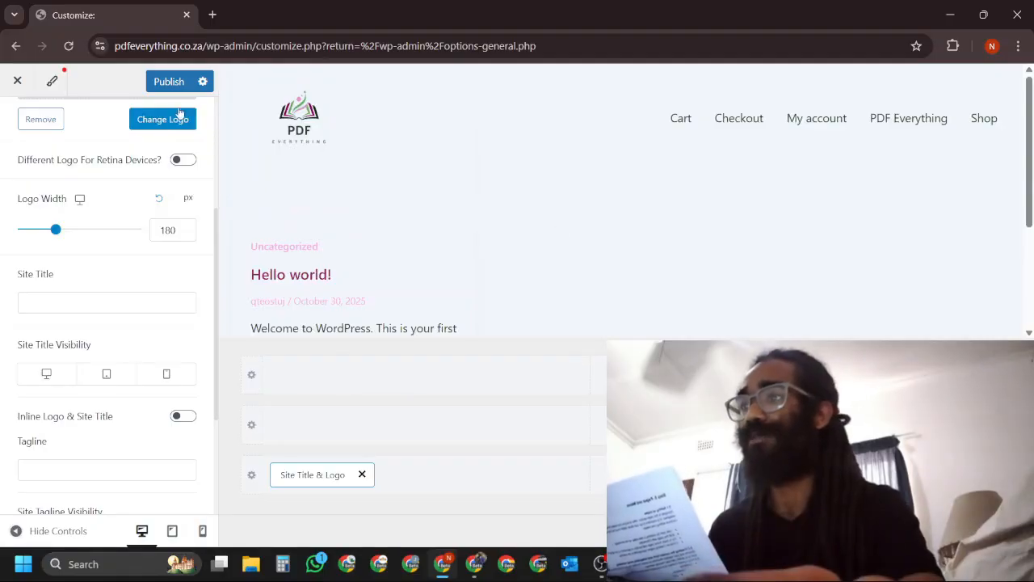
scroll(119, 254, up, 3)
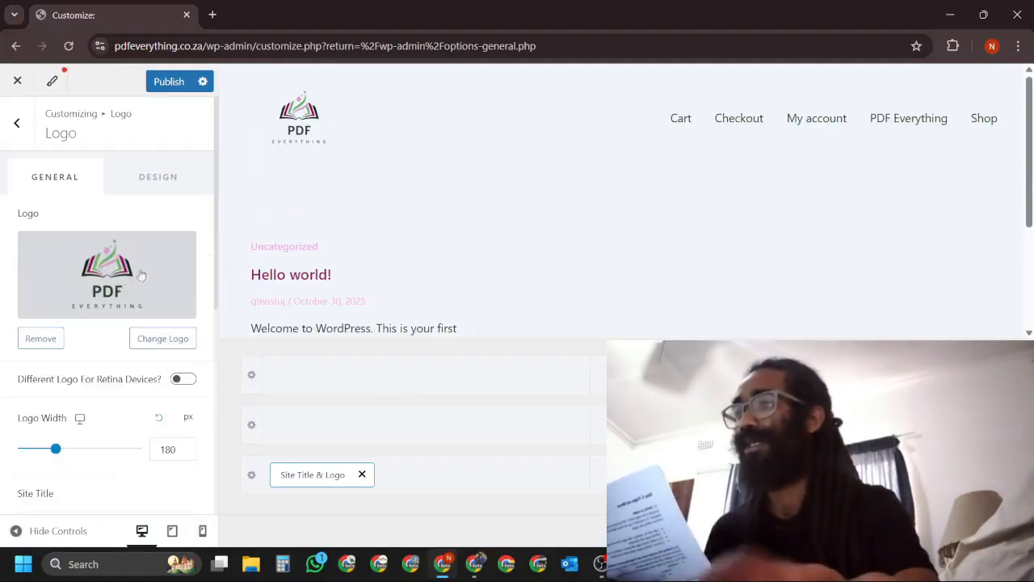
click(14, 129)
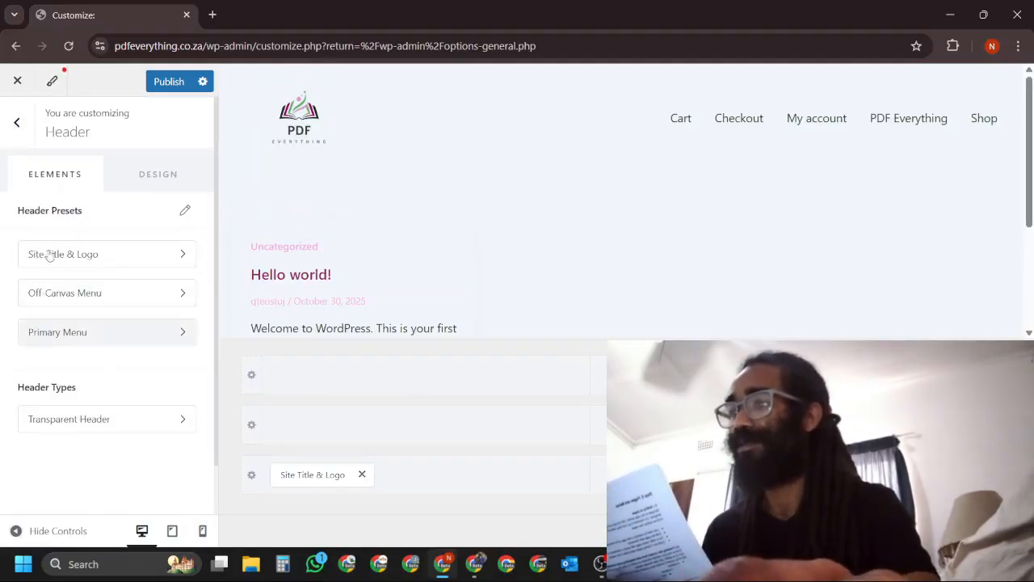
click(21, 133)
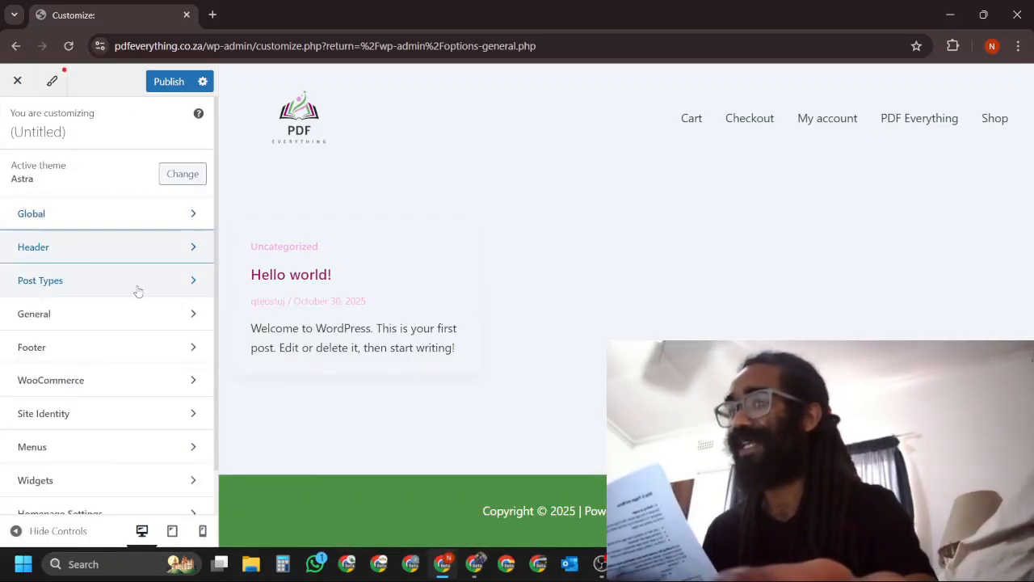
click(125, 347)
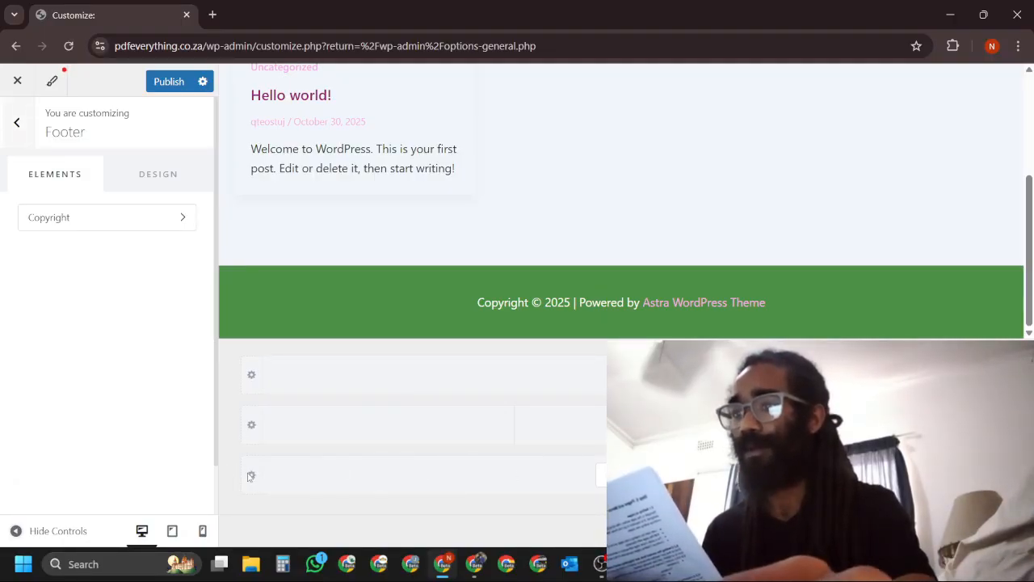
- Set the Below Footer row's background to the pale blue palette color
click(308, 483)
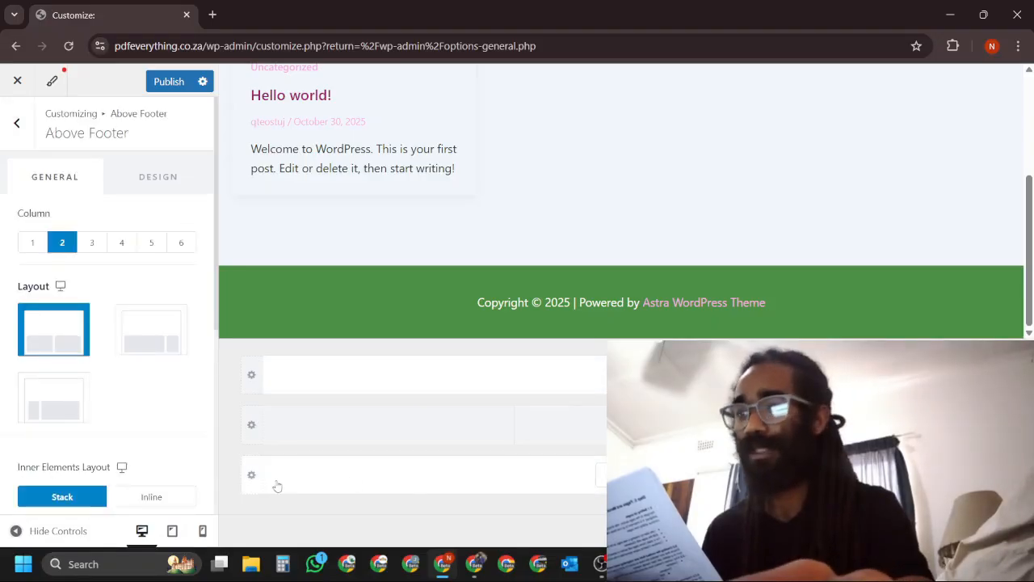
click(252, 478)
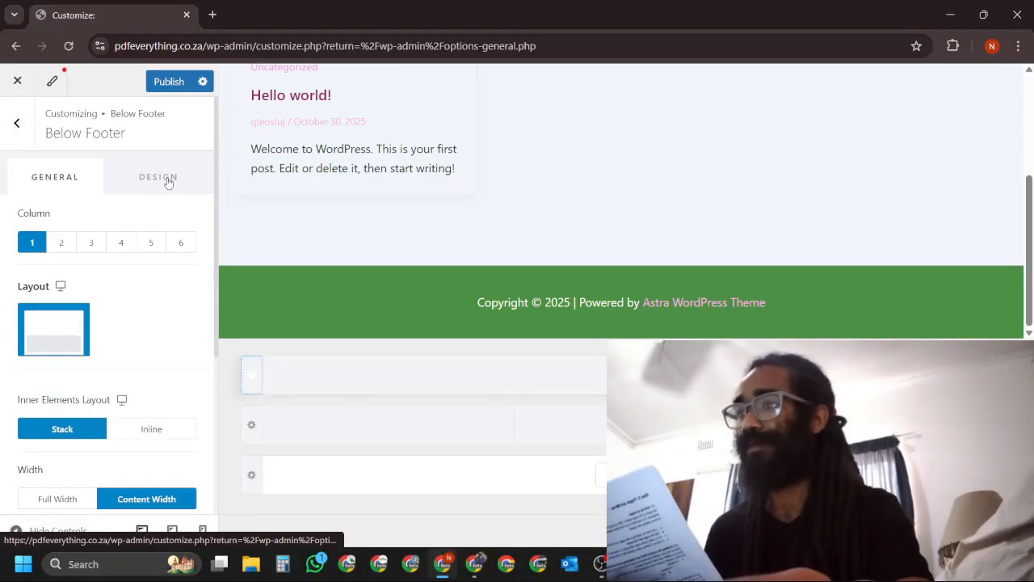
click(158, 177)
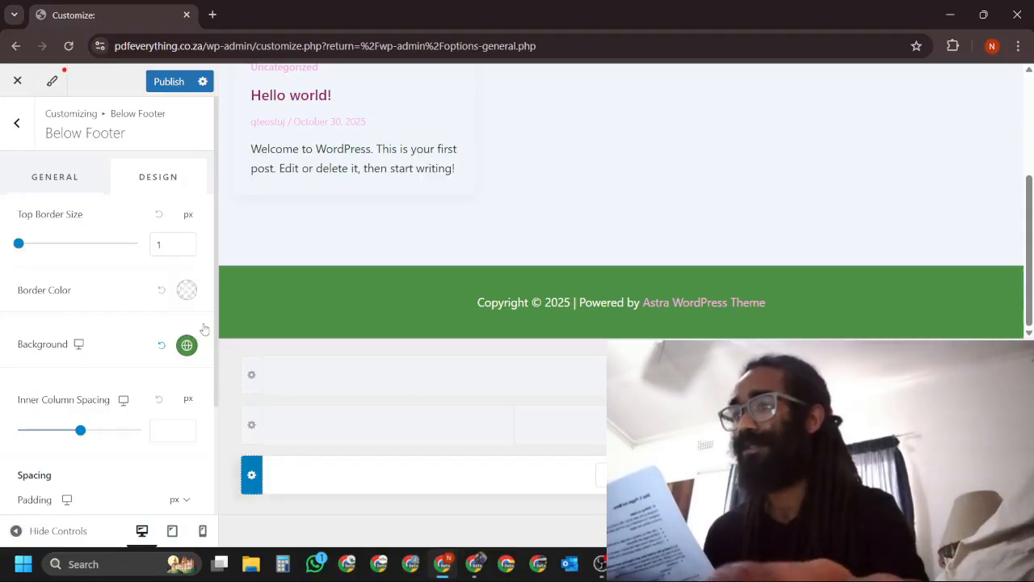
click(187, 345)
click(124, 414)
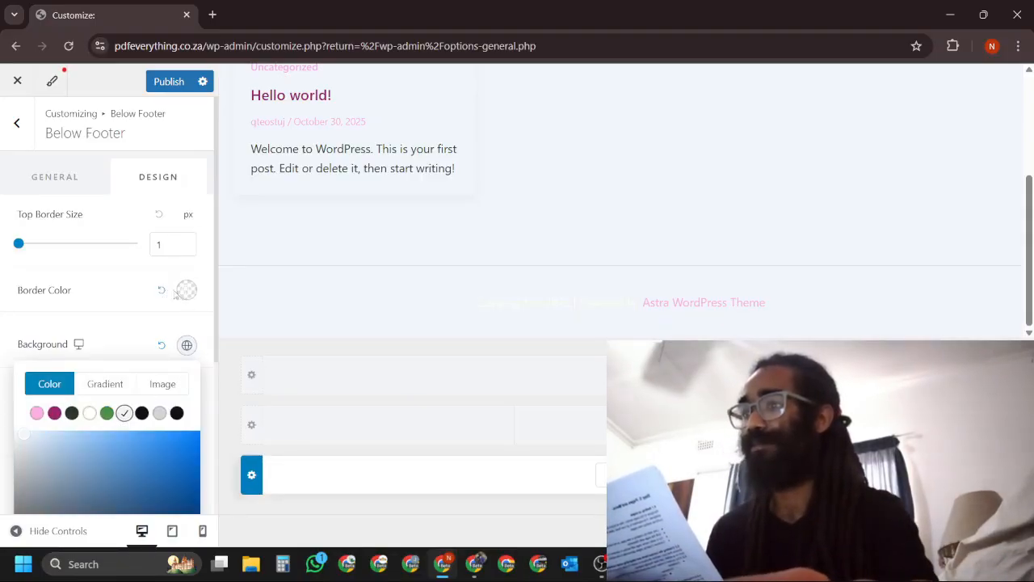
- Set the Below Footer row's top border size to 0 px
click(183, 248)
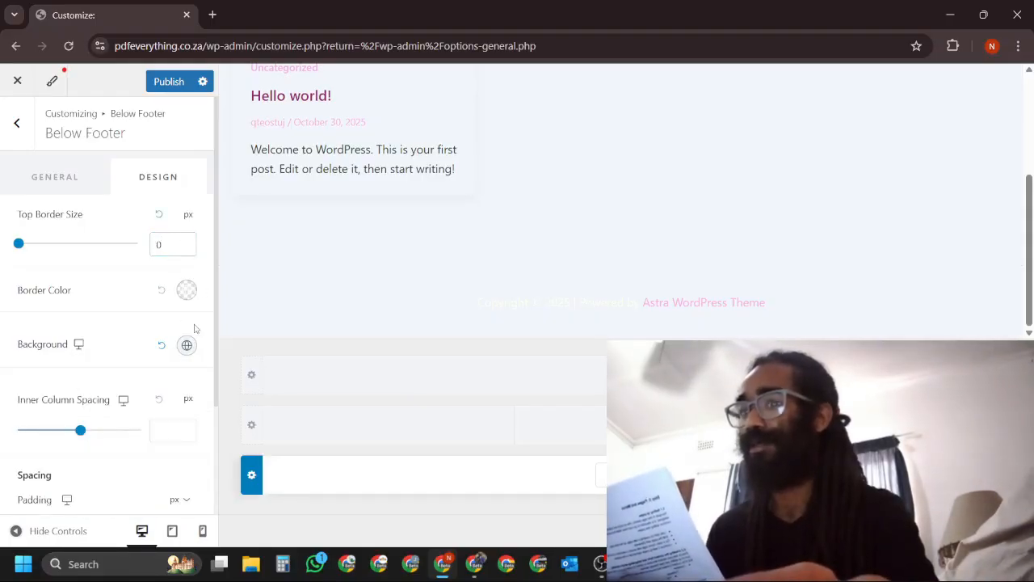
scroll(194, 328, down, 2)
scroll(193, 328, up, 1)
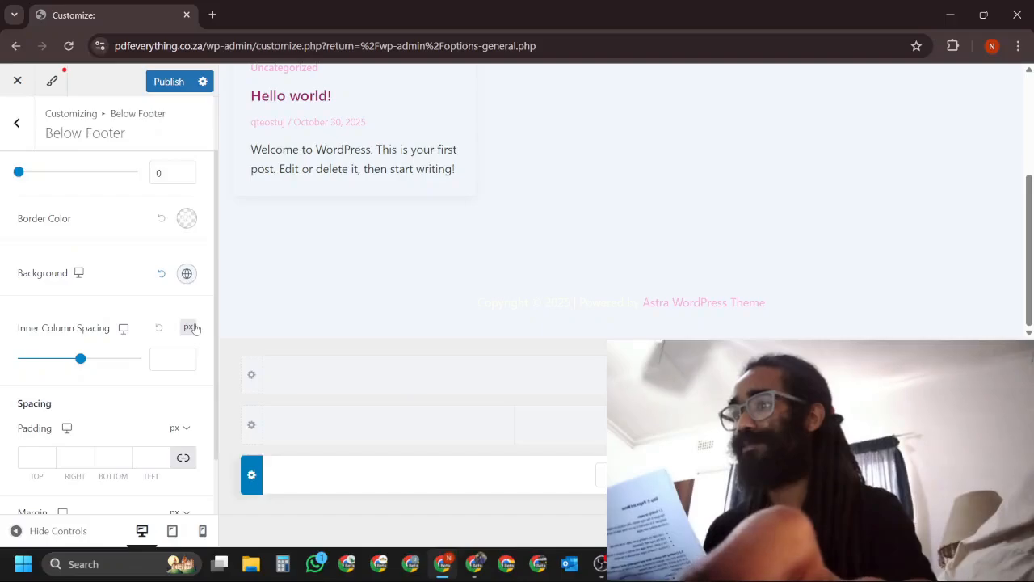
scroll(194, 328, down, 1)
scroll(161, 324, up, 2)
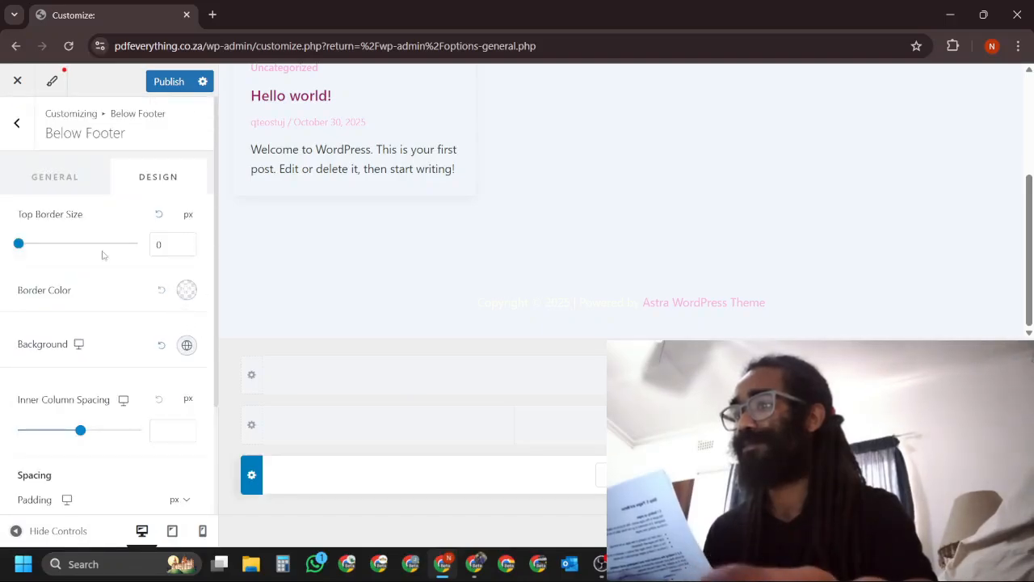
- Review the Below Footer row's general column, layout and width settings
click(58, 187)
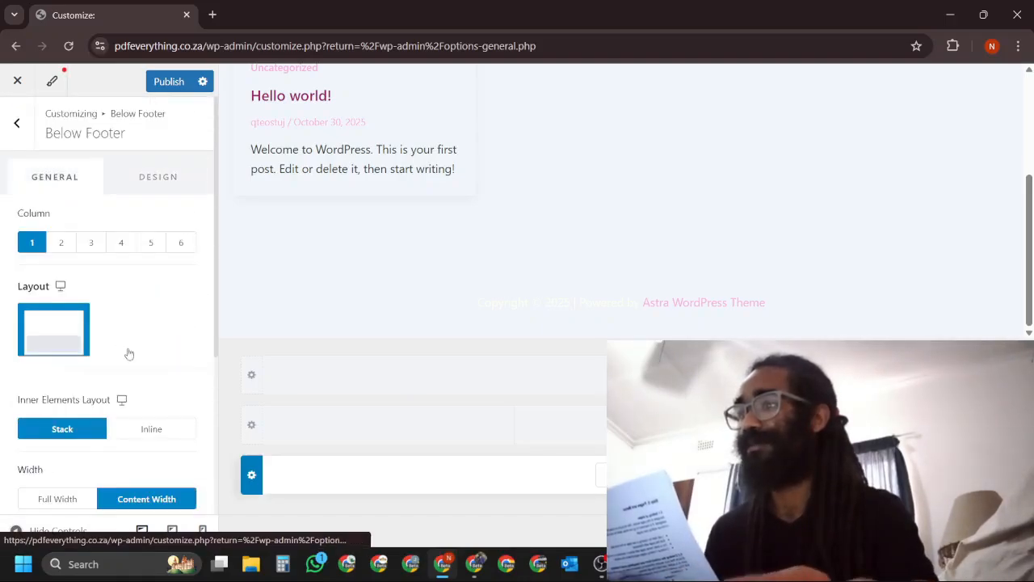
scroll(175, 396, down, 3)
scroll(173, 408, up, 3)
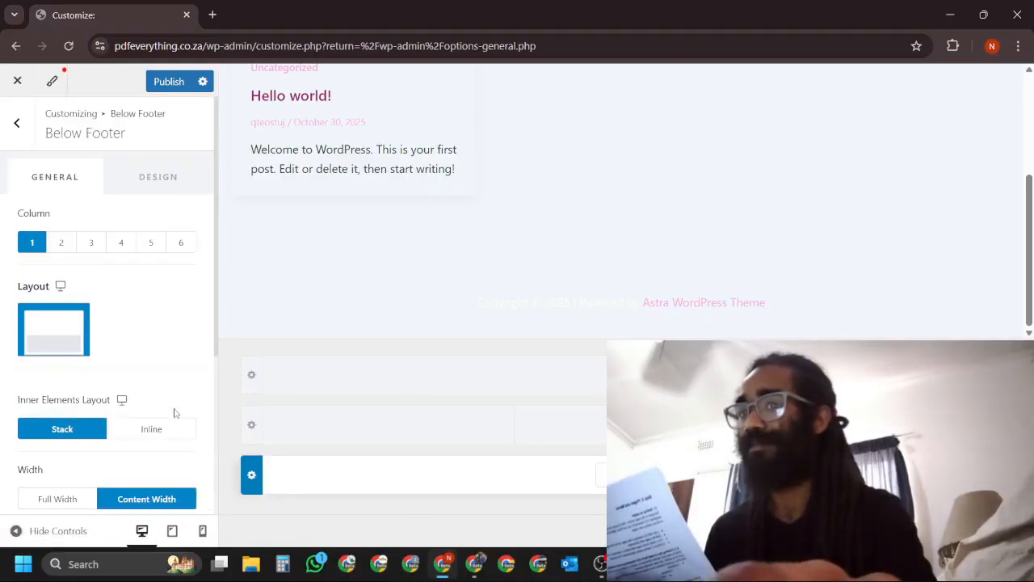
scroll(174, 412, down, 3)
scroll(135, 302, up, 3)
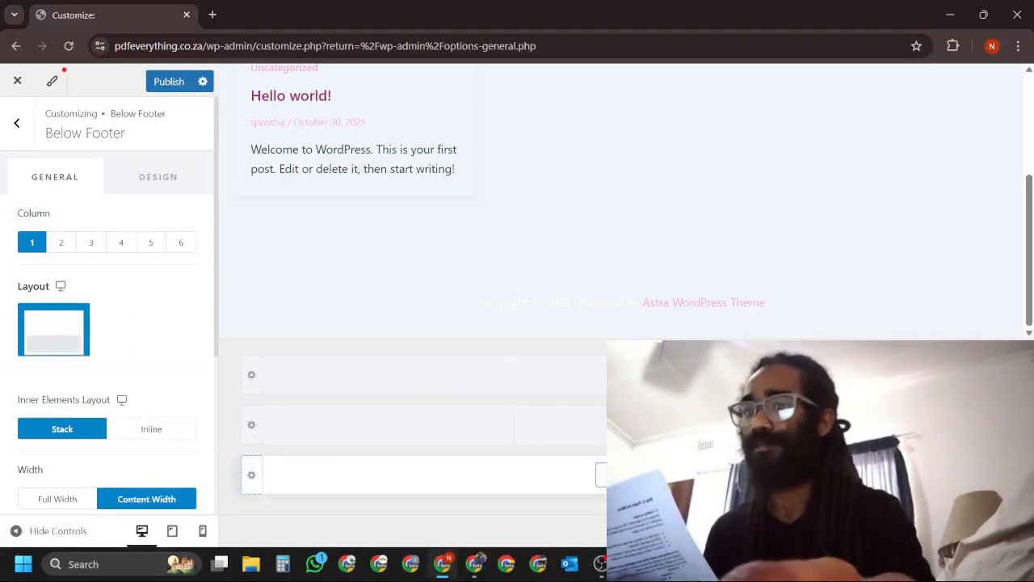
- Set the footer Copyright element's text color to the dark green palette color
click(602, 476)
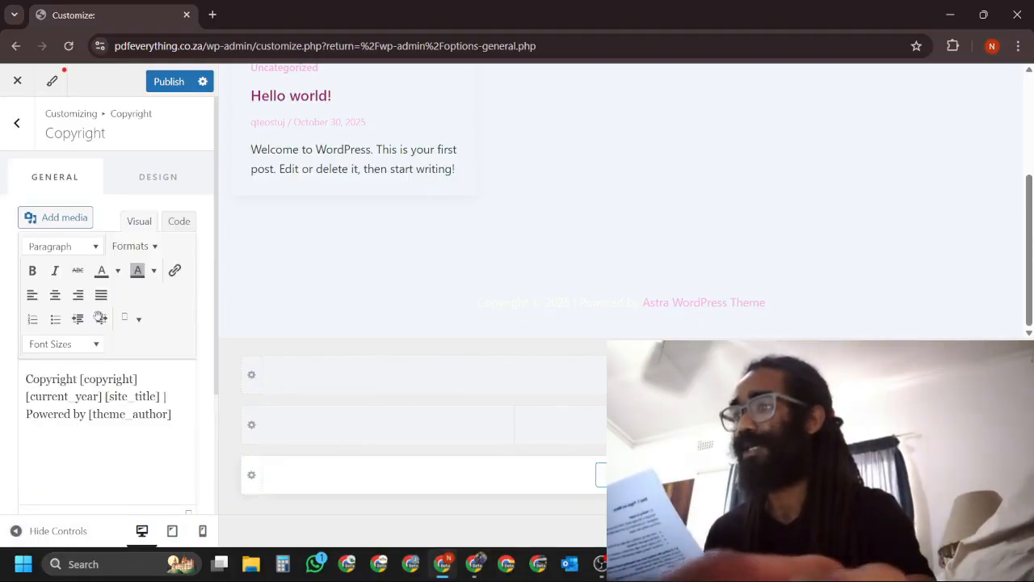
click(170, 179)
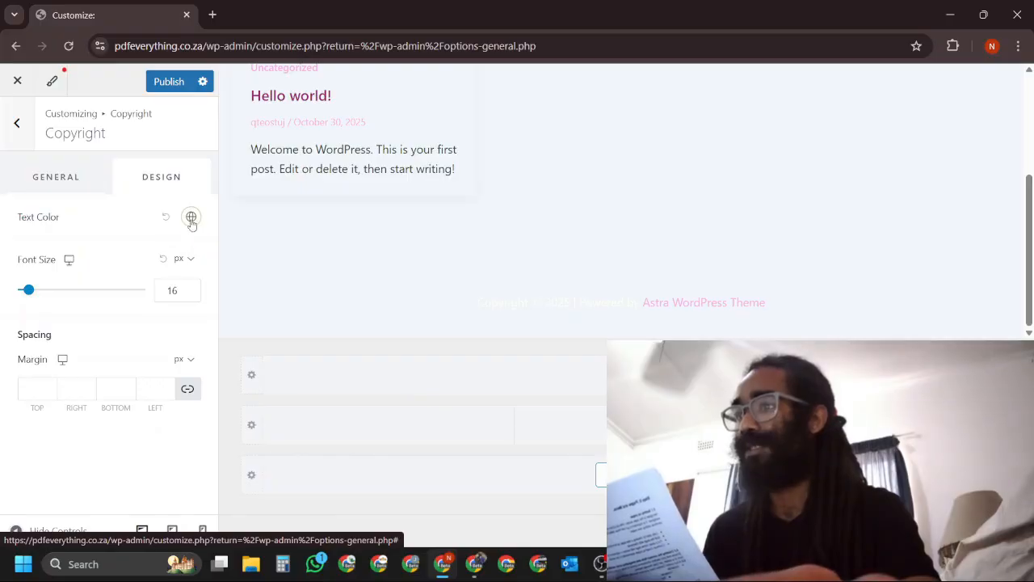
click(192, 218)
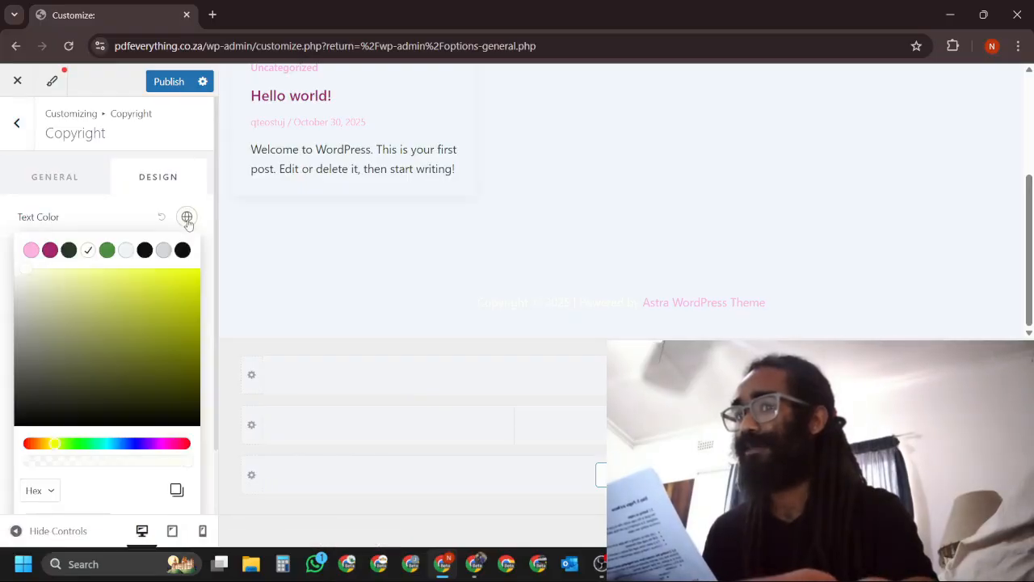
click(71, 250)
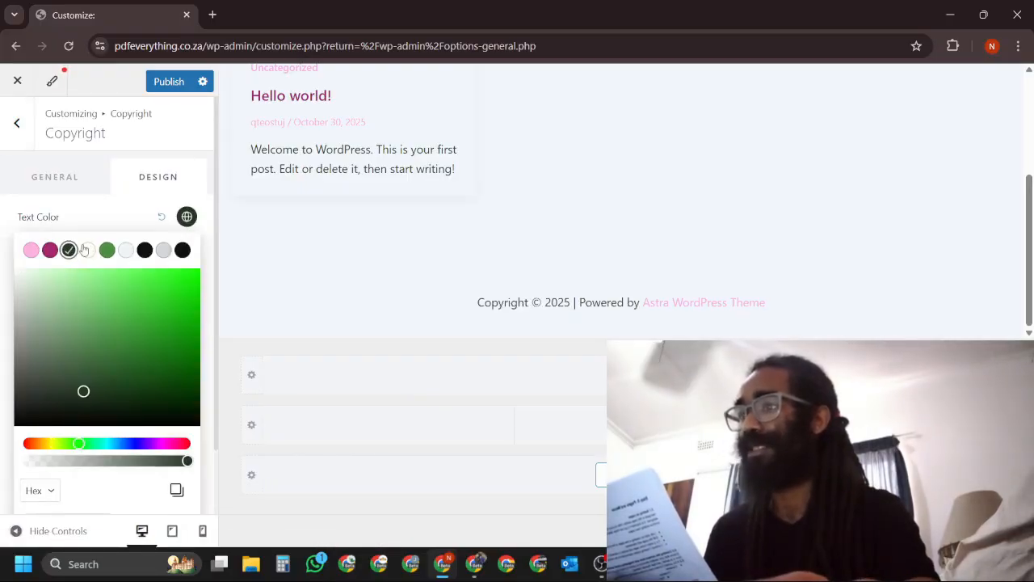
- Replace the [theme_author] placeholder in the copyright text with trailermediavaal.co.za
click(69, 177)
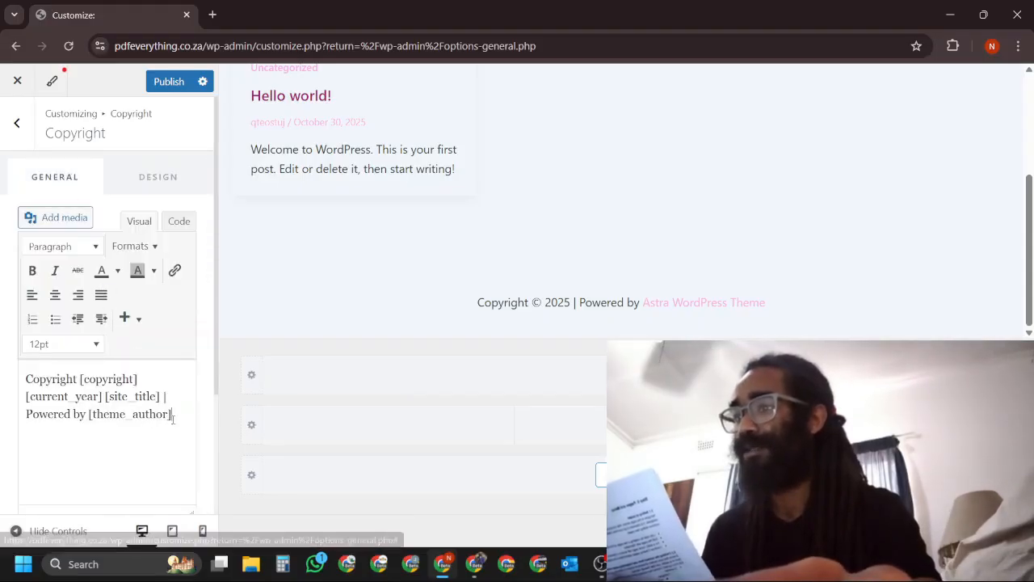
drag(171, 418, 86, 420)
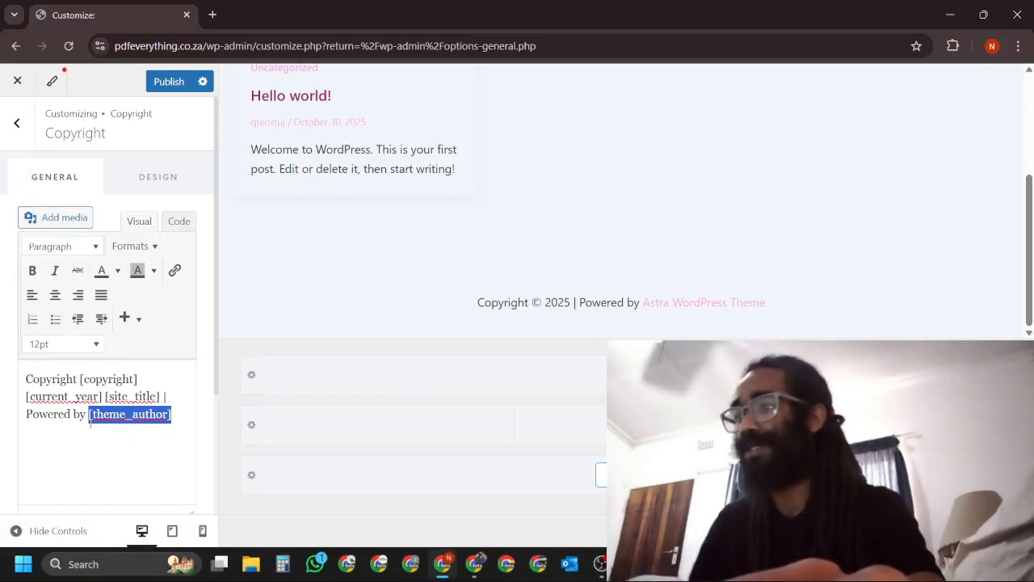
text(trailermediavaal)
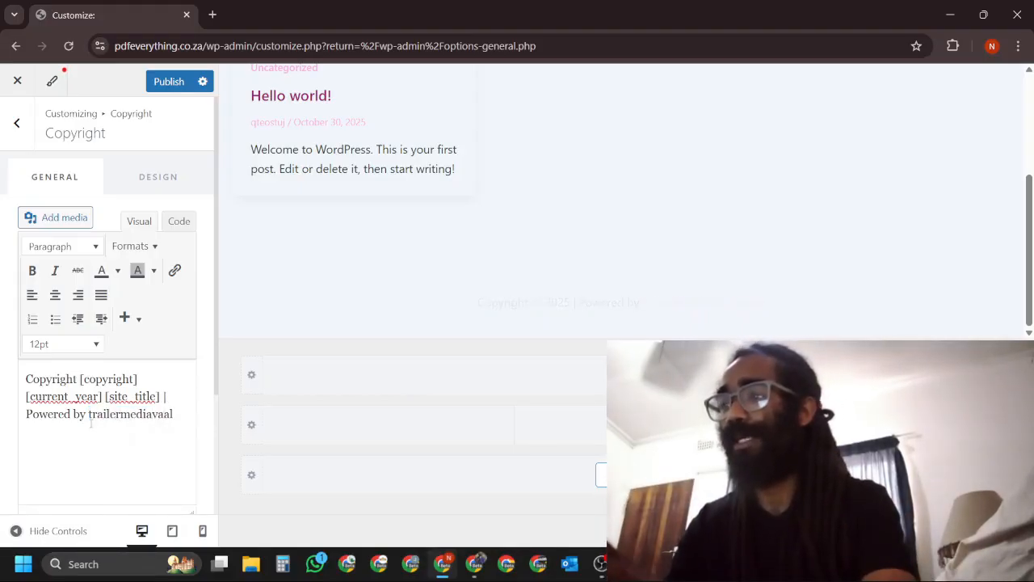
text(.co.za)
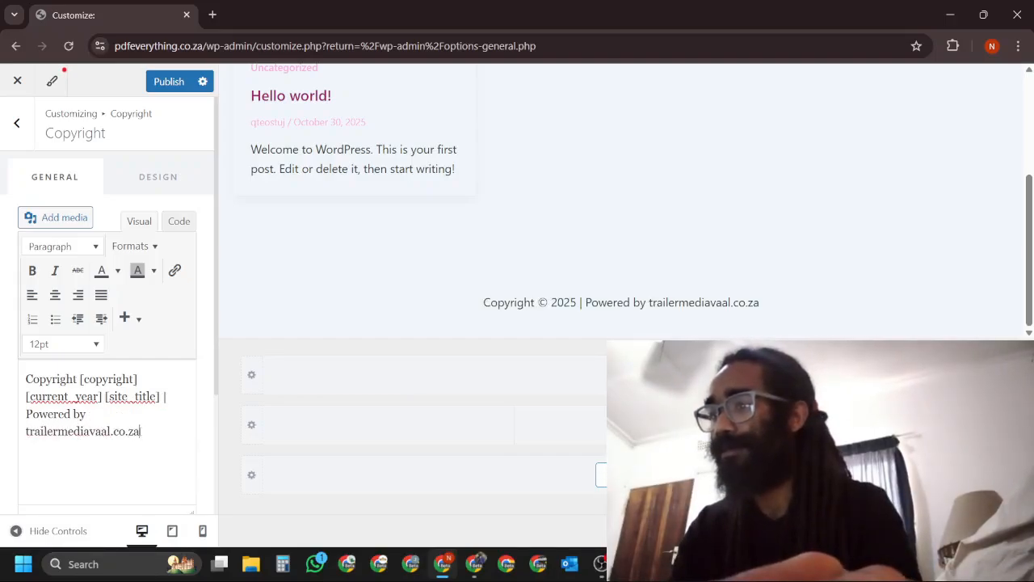
- Replace the web address after "Powered by" in the copyright text with Trailer Media Vaal
drag(143, 434, 15, 444)
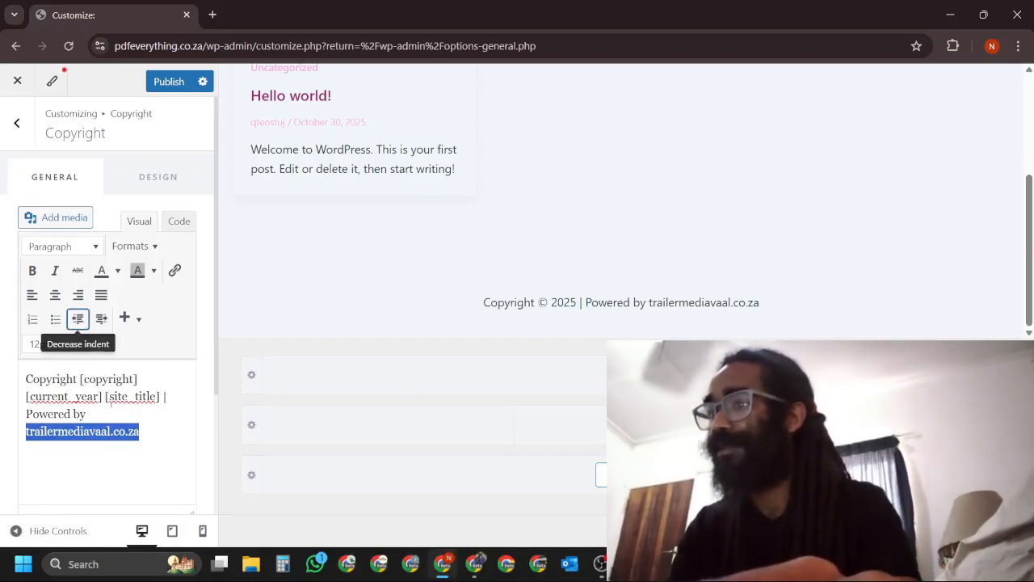
click(133, 440)
key(BackSpace)
key(BackSpace)
key(BackSpace)
key(BackSpace)
key(BackSpace)
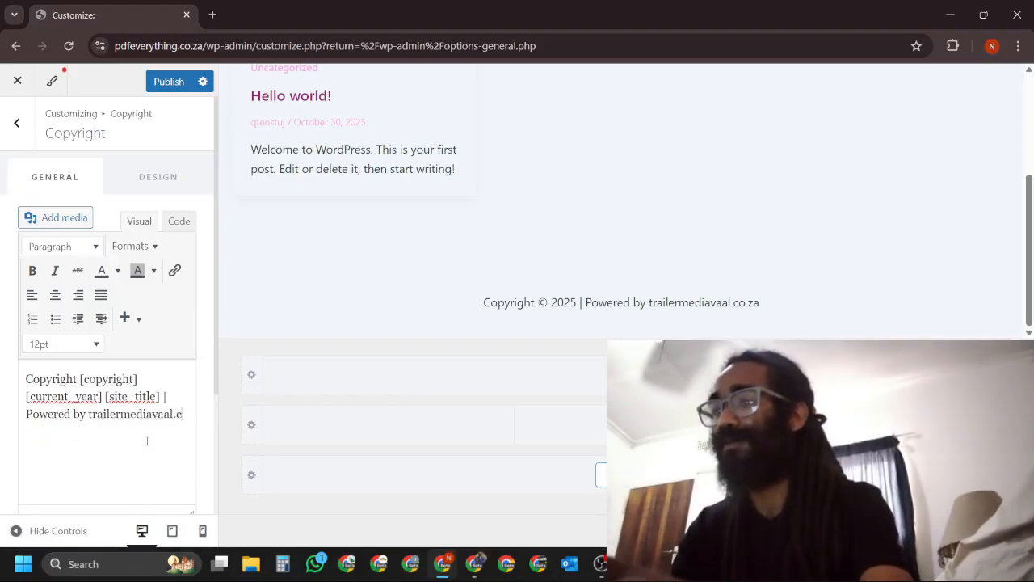
key(BackSpace)
key(BackSpace)
key(BackSpace)
key(BackSpace)
key(BackSpace)
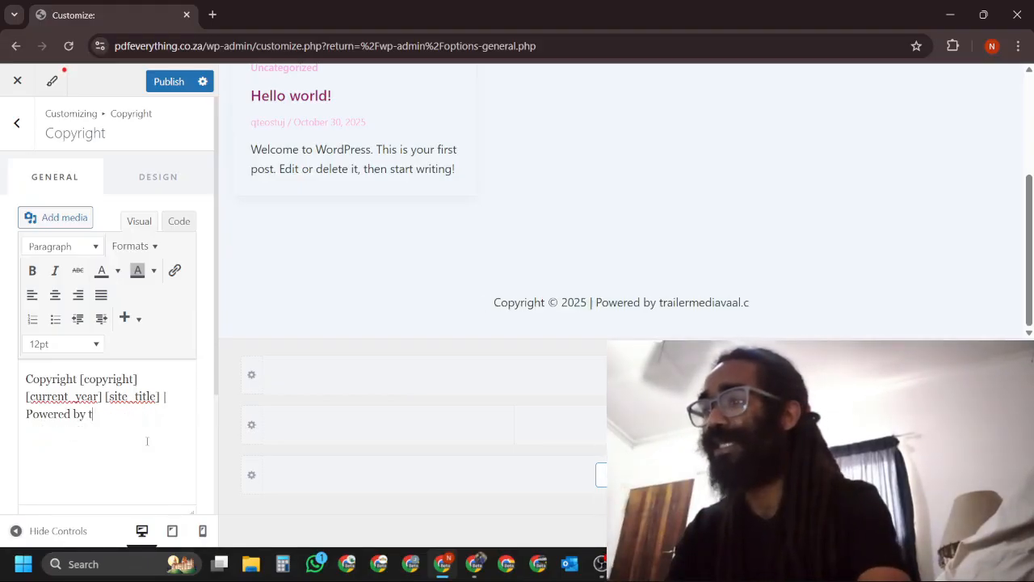
text(Trailer Media Vaal)
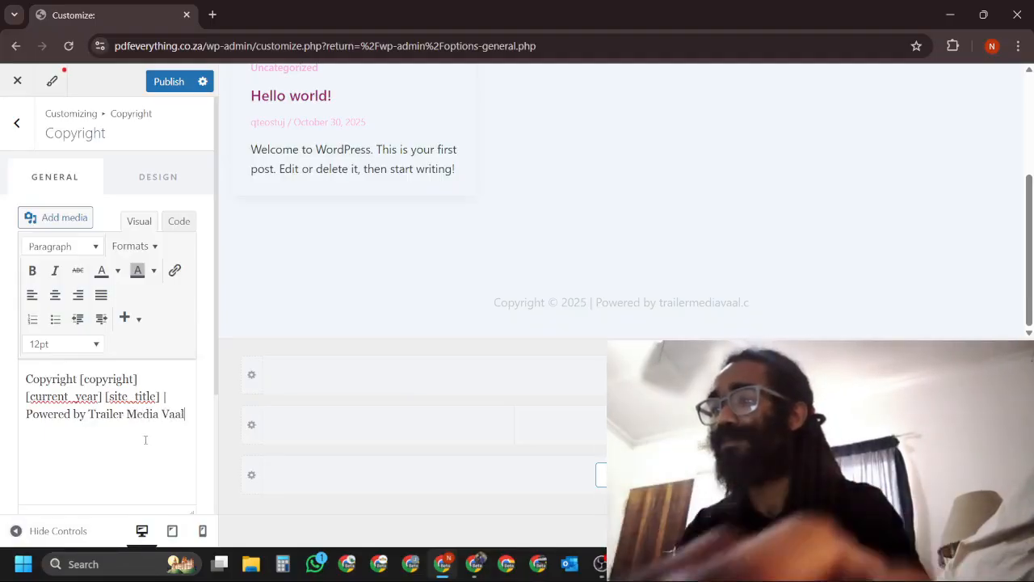
- Link the words Trailer Media Vaal in the copyright text to trailermediavaal.co.za
drag(89, 414, 186, 415)
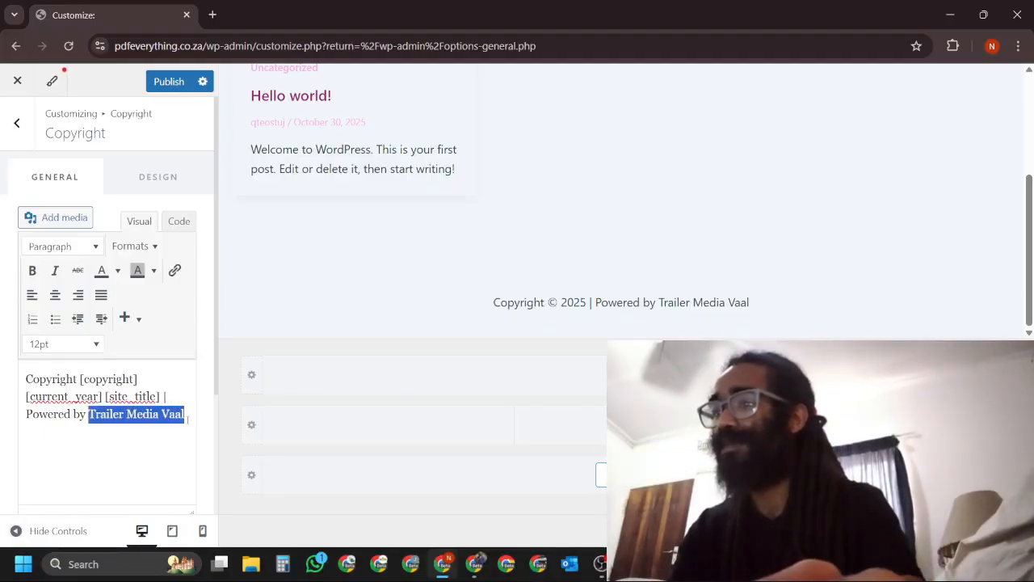
click(175, 272)
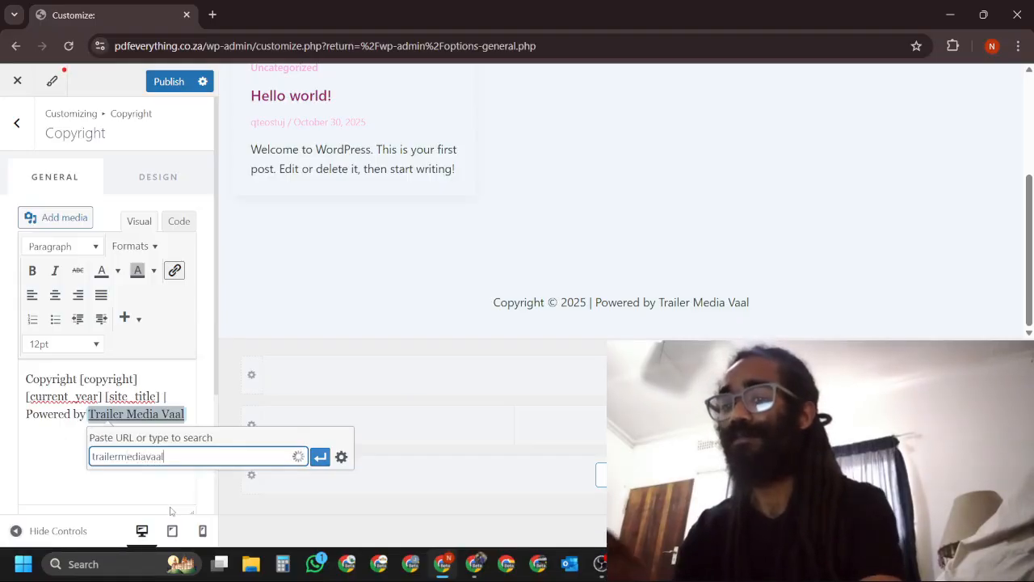
text(trailermediavaal.co.za)
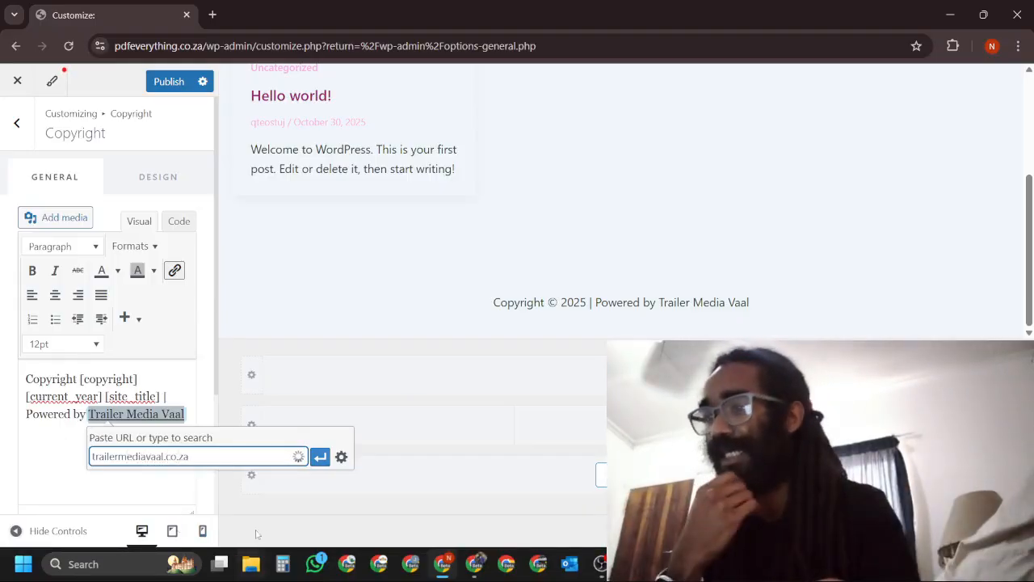
click(320, 457)
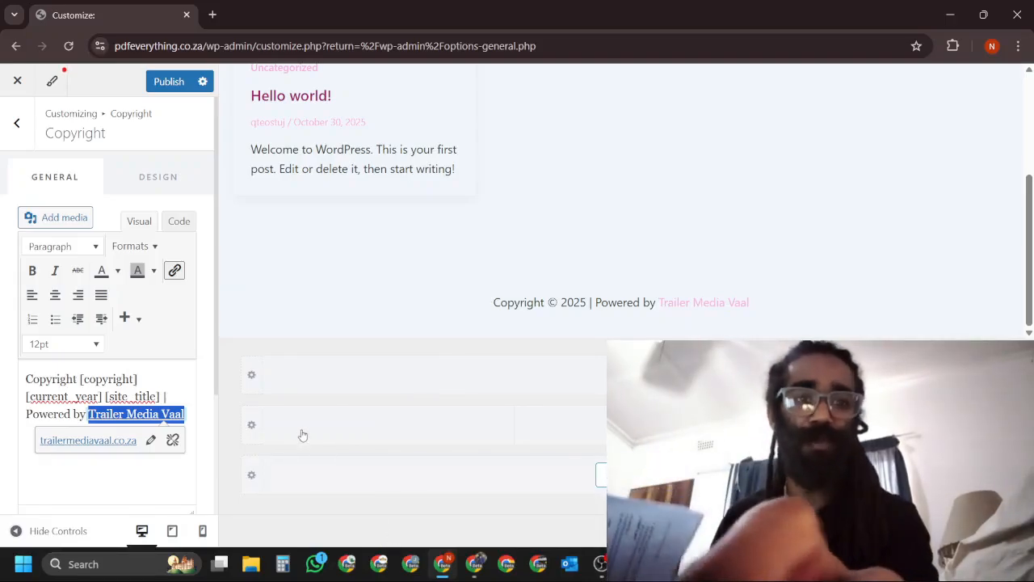
- Leave the Copyright and Footer settings and publish the customizer changes
click(143, 190)
click(9, 131)
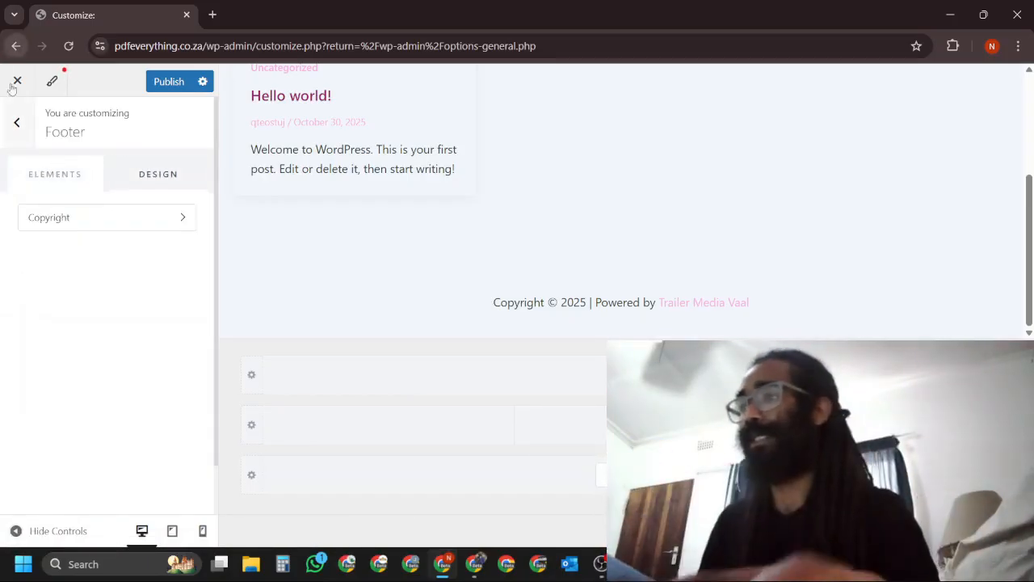
click(16, 122)
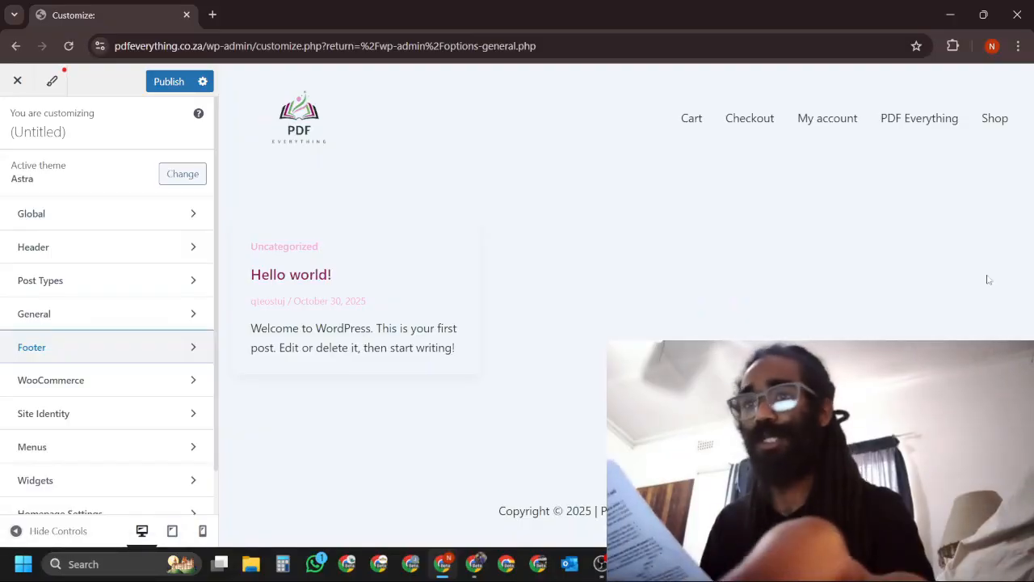
scroll(127, 374, down, 1)
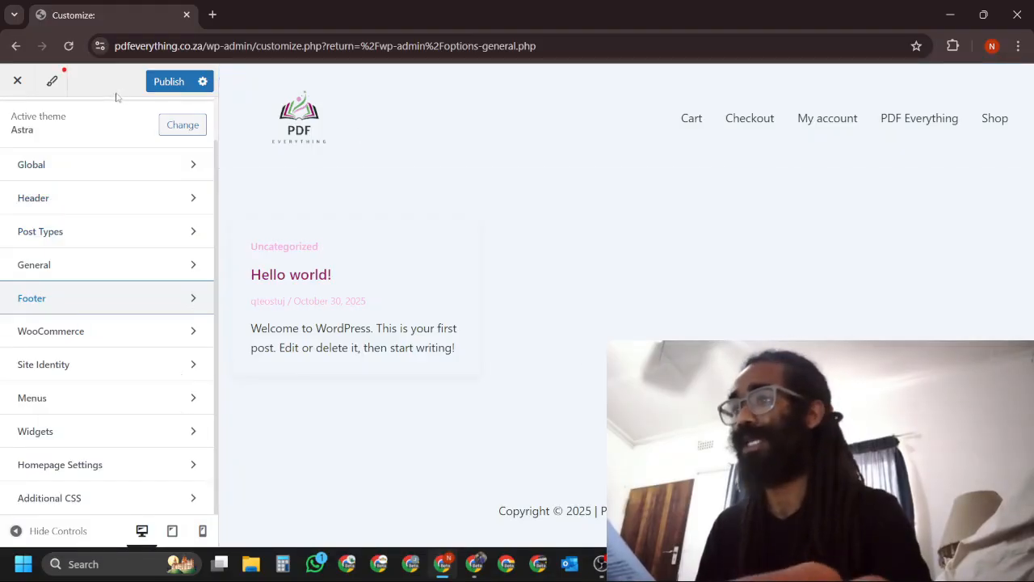
click(173, 87)
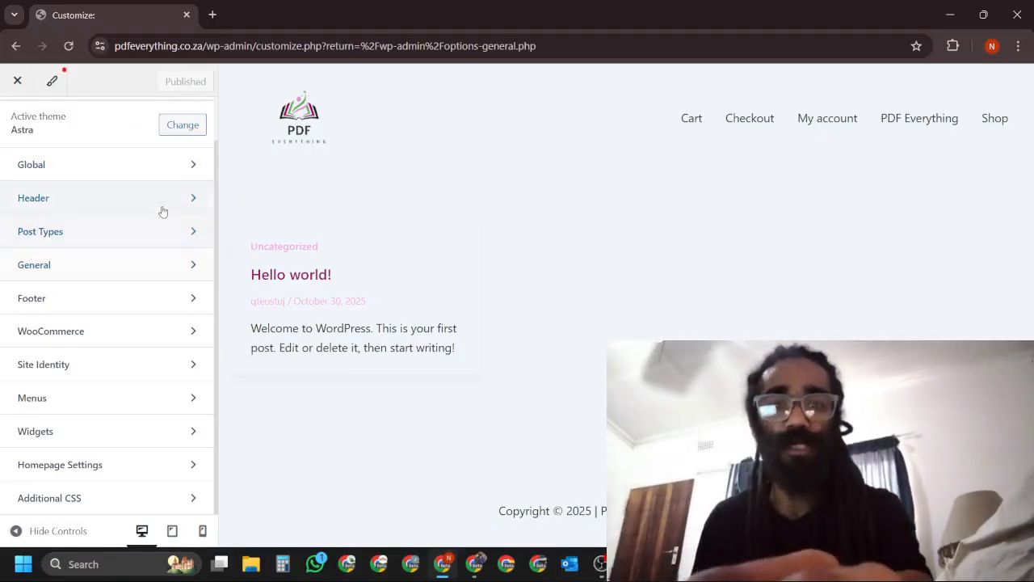
- Close the customizer and open the PDF Everything page from the list of all pages in the Elementor editor
click(22, 90)
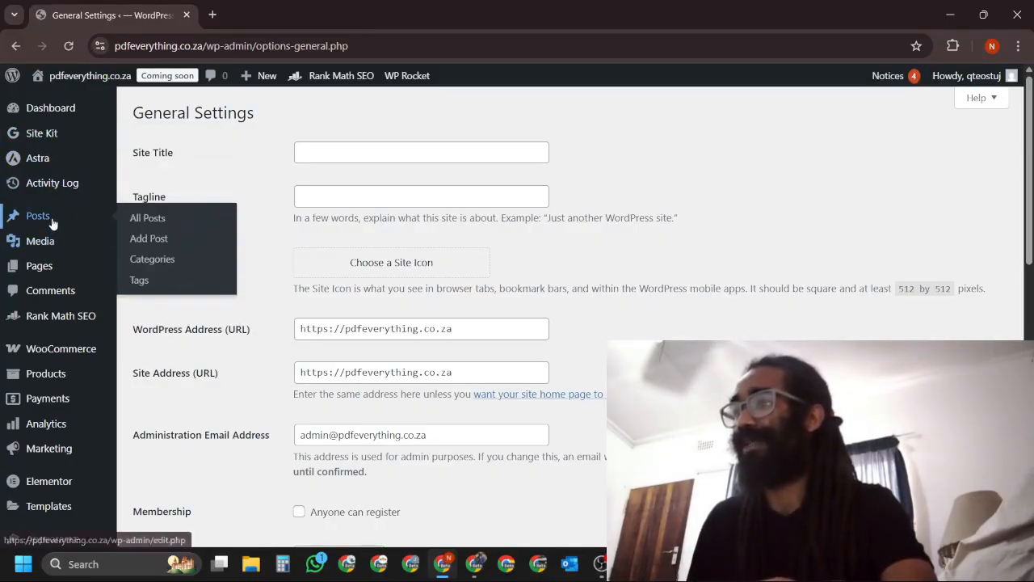
mouse_move(47, 269)
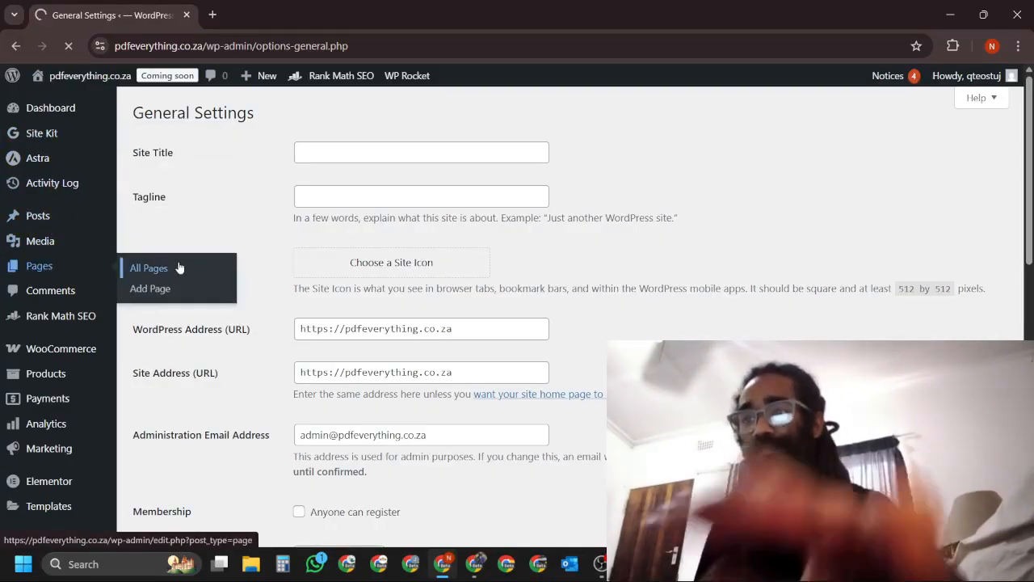
click(149, 267)
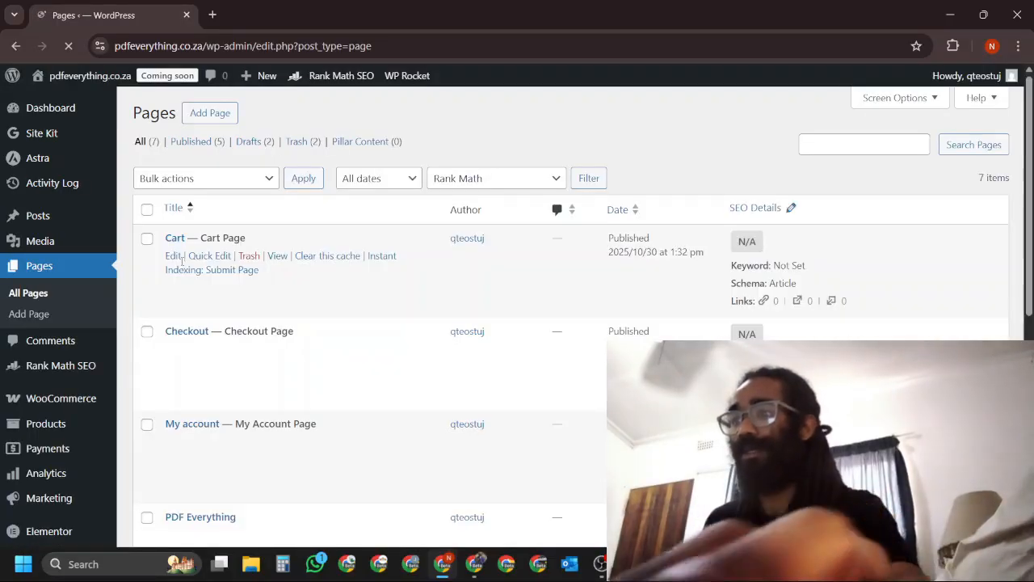
scroll(194, 271, down, 2)
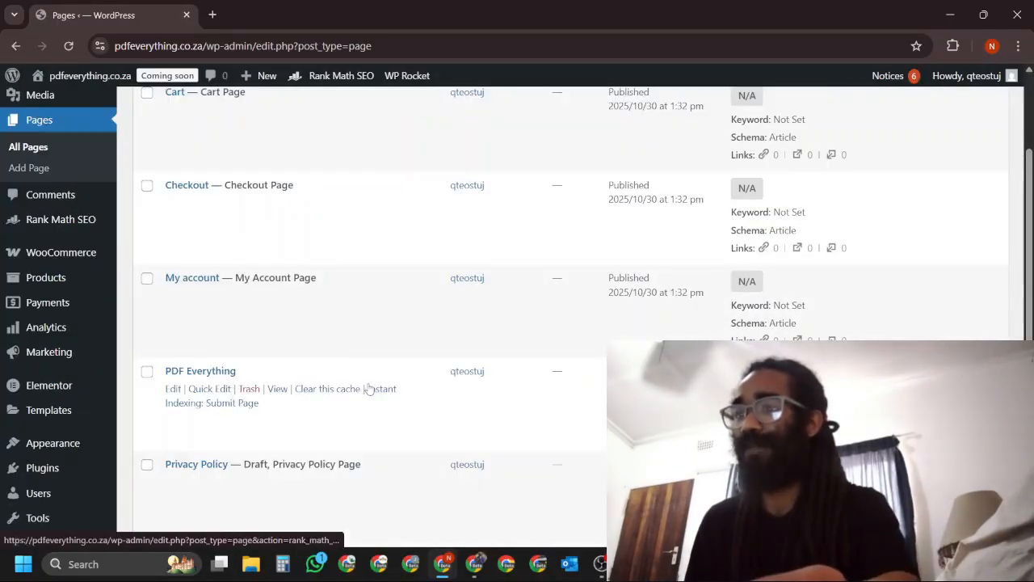
click(173, 388)
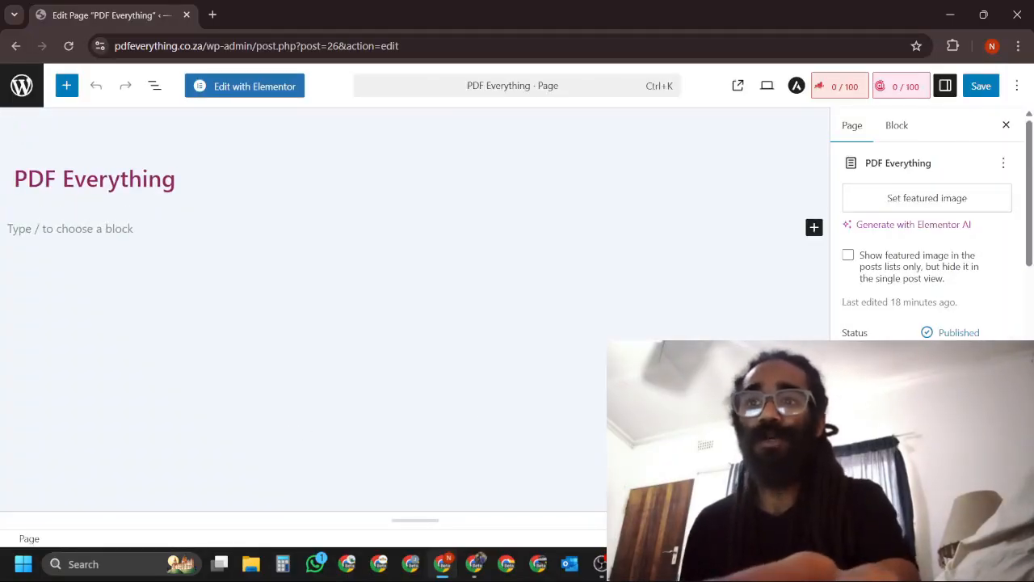
click(253, 86)
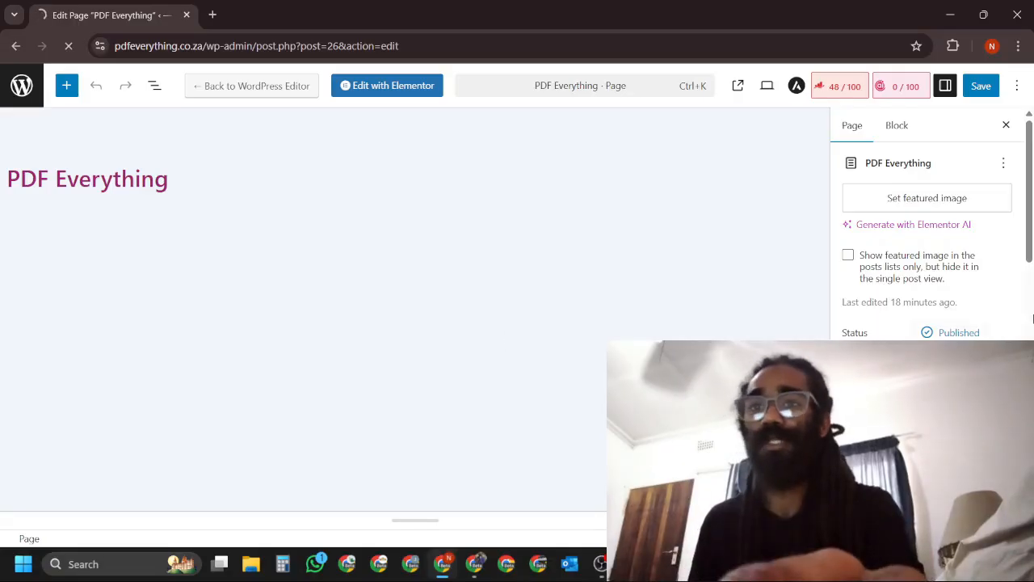
scroll(1033, 319, down, 6)
scroll(1033, 319, up, 4)
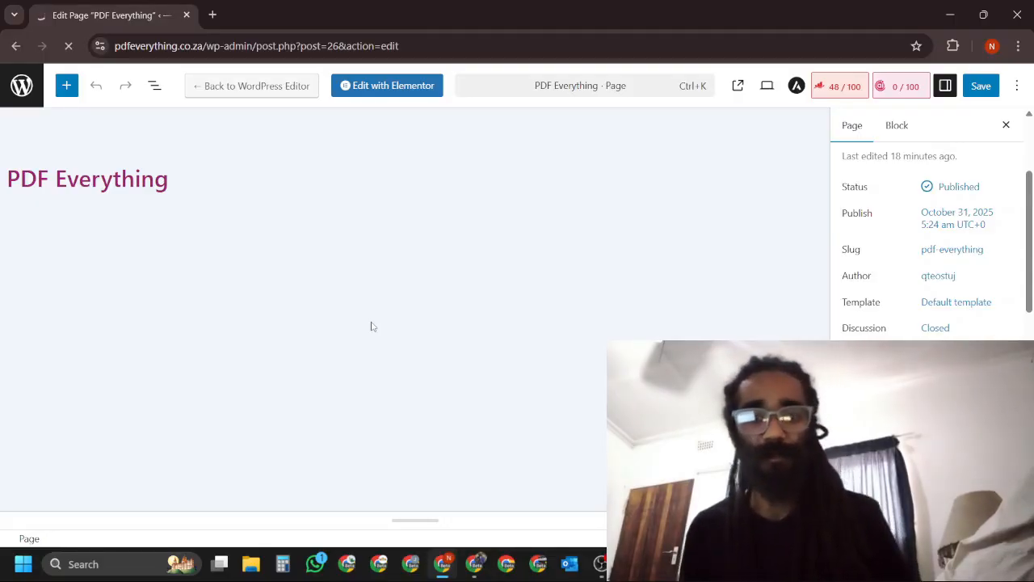
- Switch to Canva and review the Homepage wireframe on the video topics for lesson whiteboard
click(473, 569)
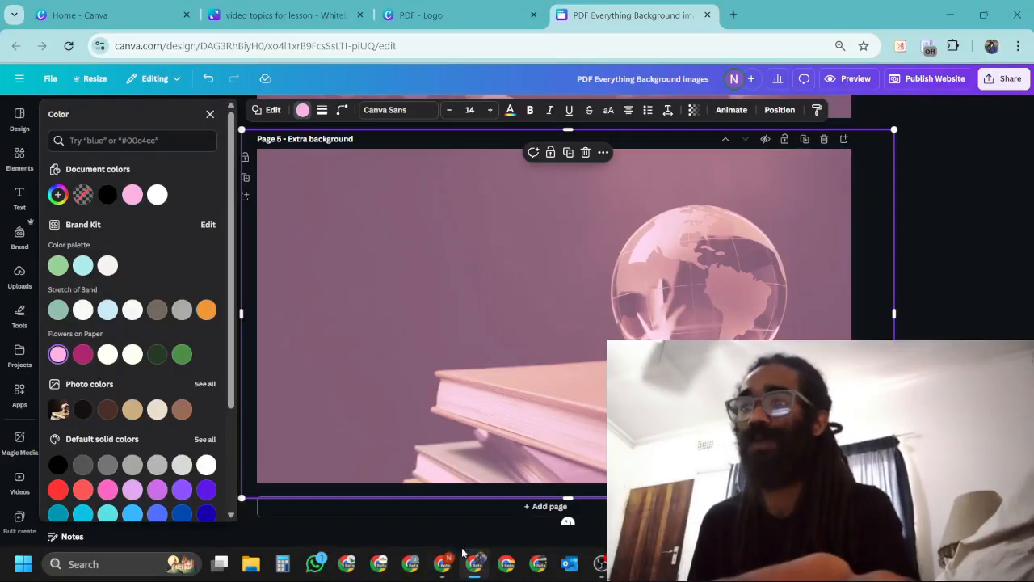
click(242, 17)
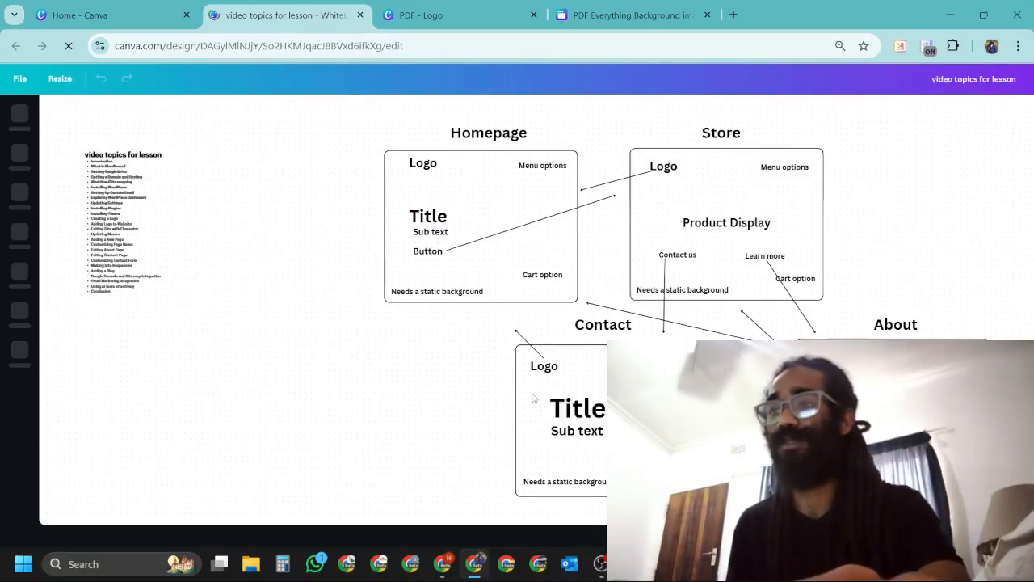
click(440, 574)
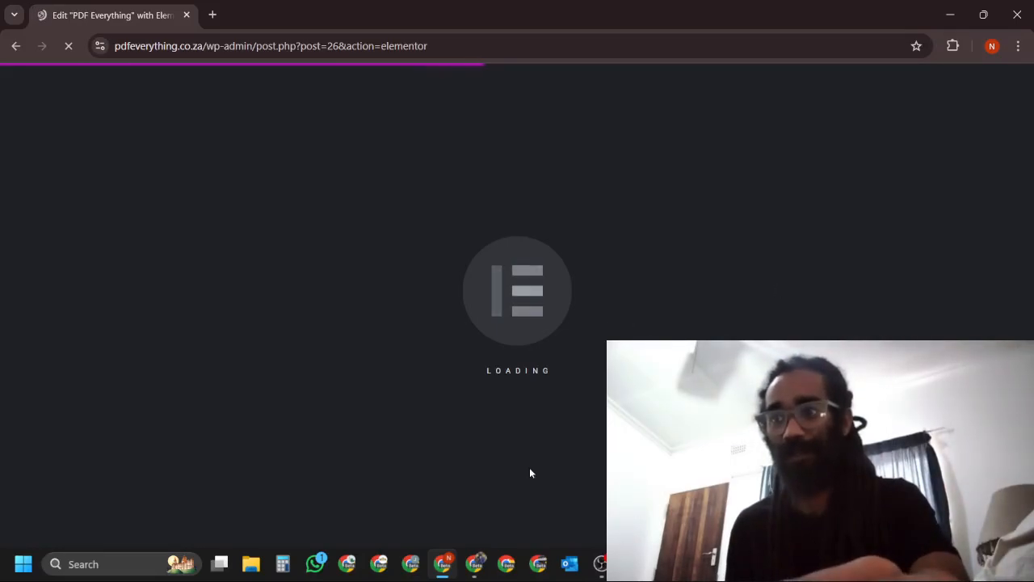
click(482, 565)
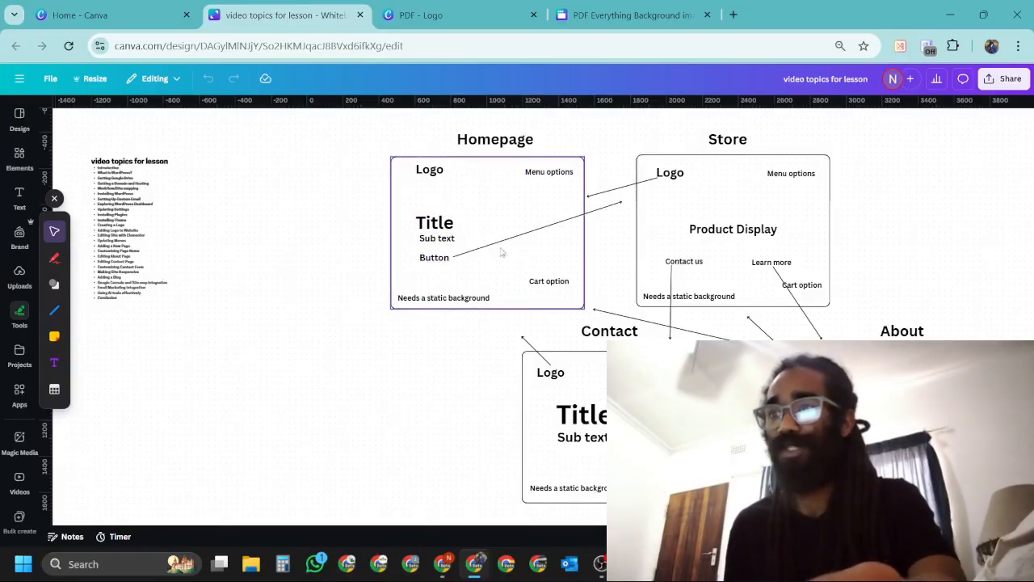
click(127, 18)
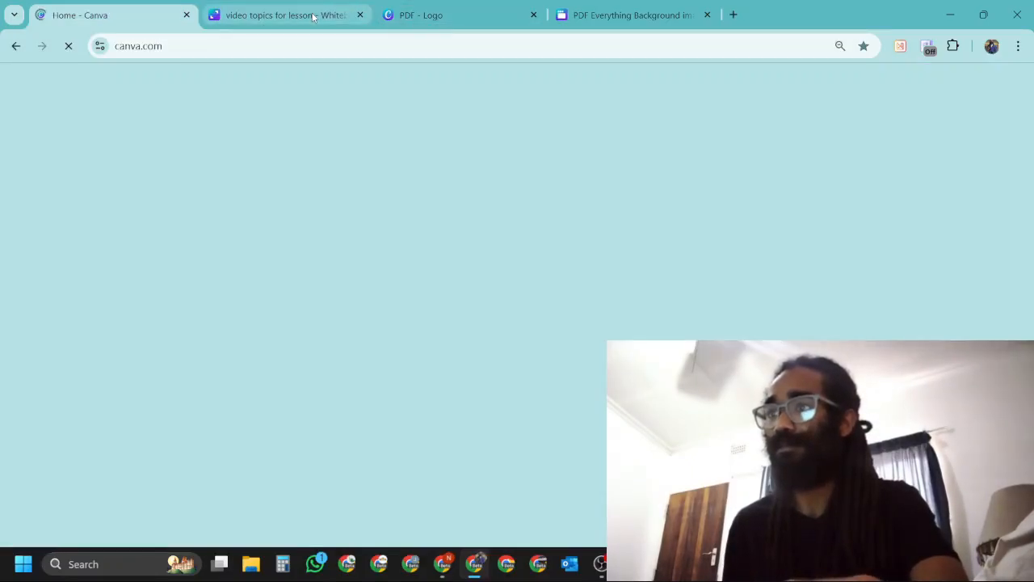
click(283, 14)
- Switch back to the Elementor editor and hide the PDF Everything page title in the page settings
click(445, 563)
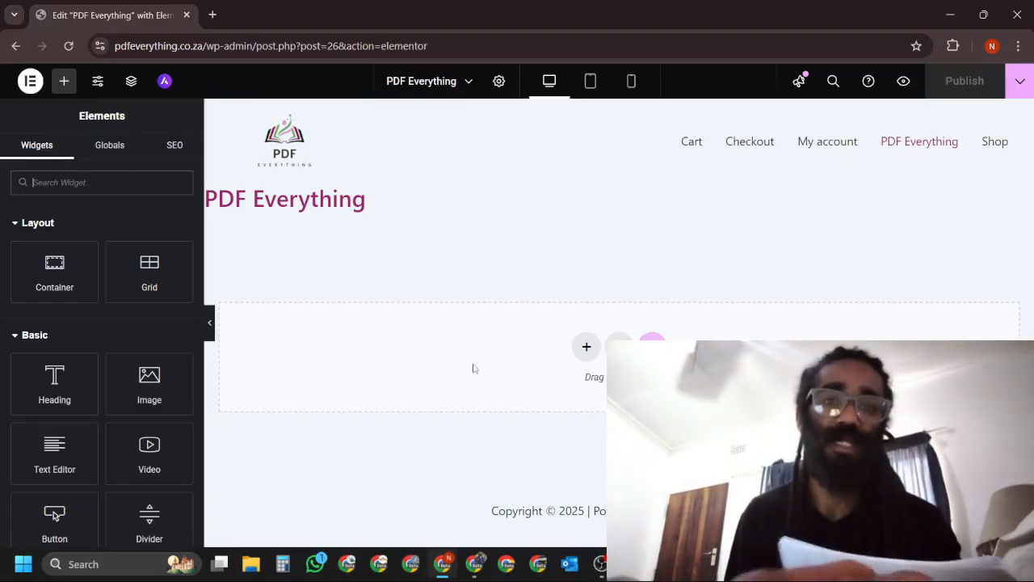
click(588, 349)
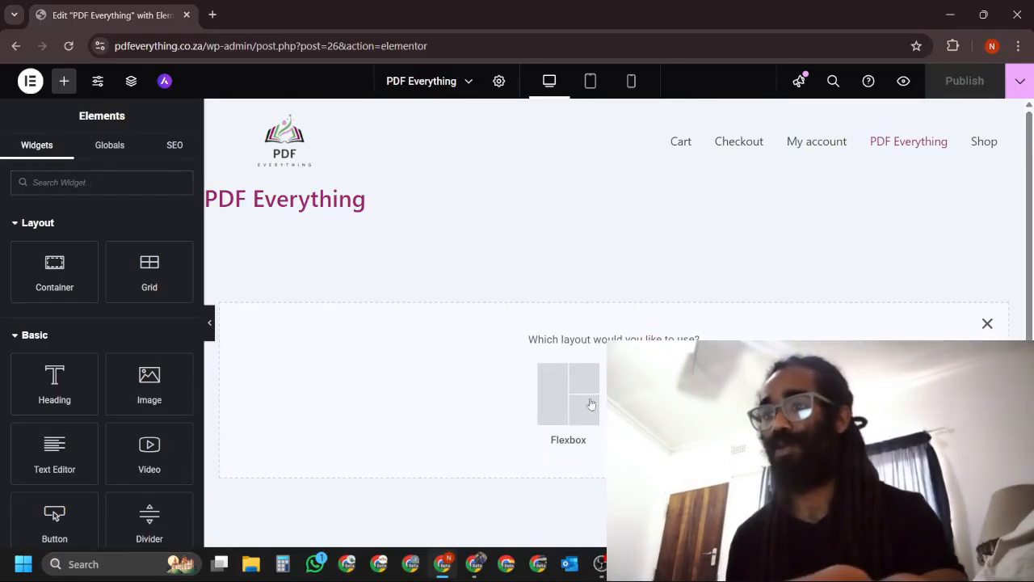
click(498, 82)
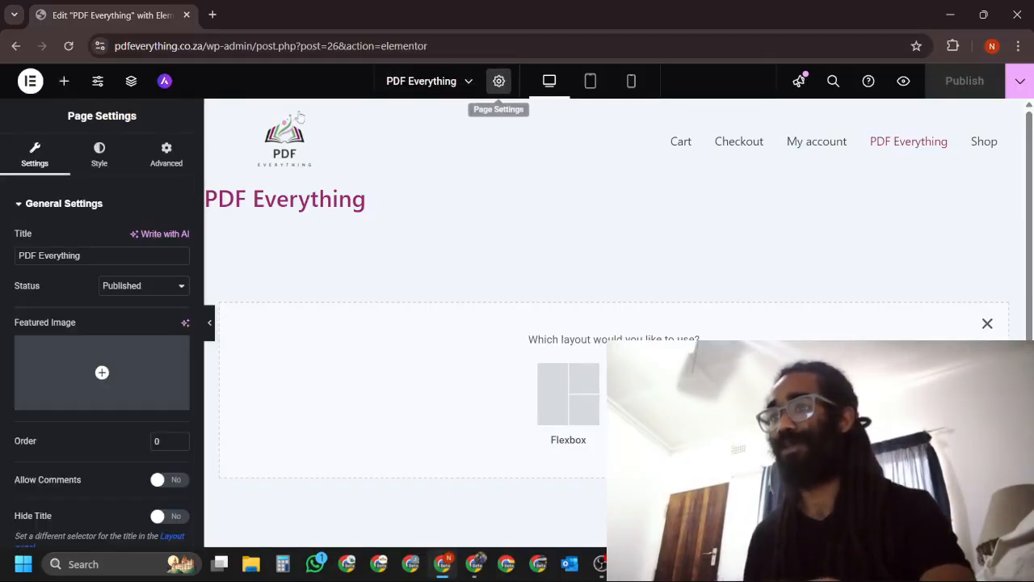
scroll(158, 434, down, 1)
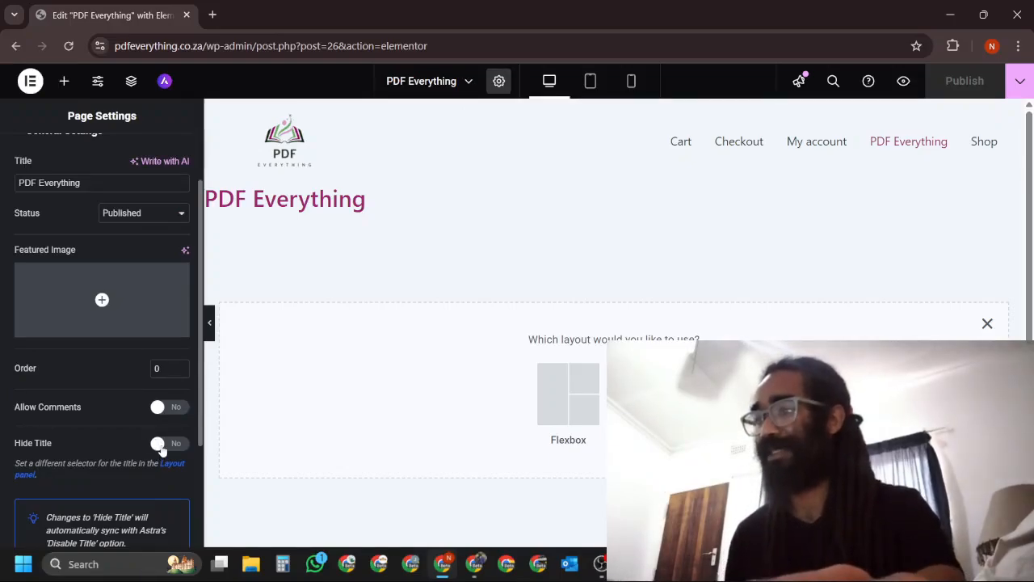
click(162, 446)
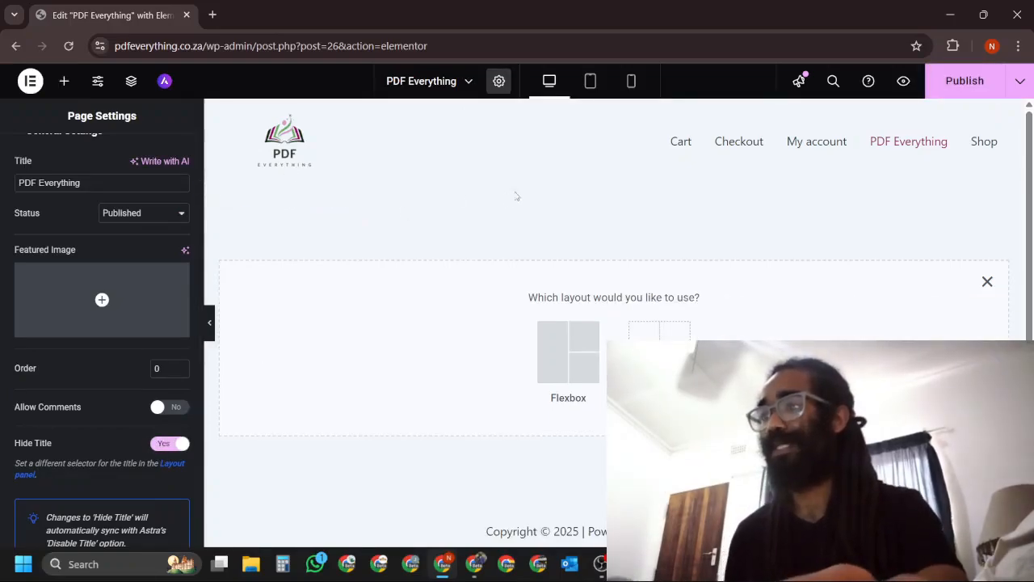
scroll(106, 388, up, 1)
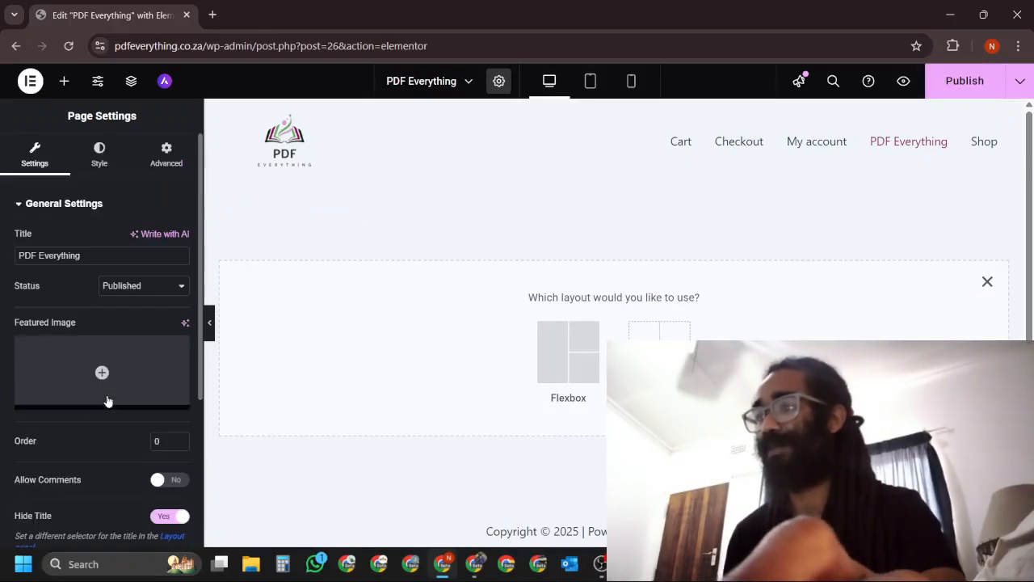
- Give the page body a classic background and open the background images folder to choose its image
click(99, 155)
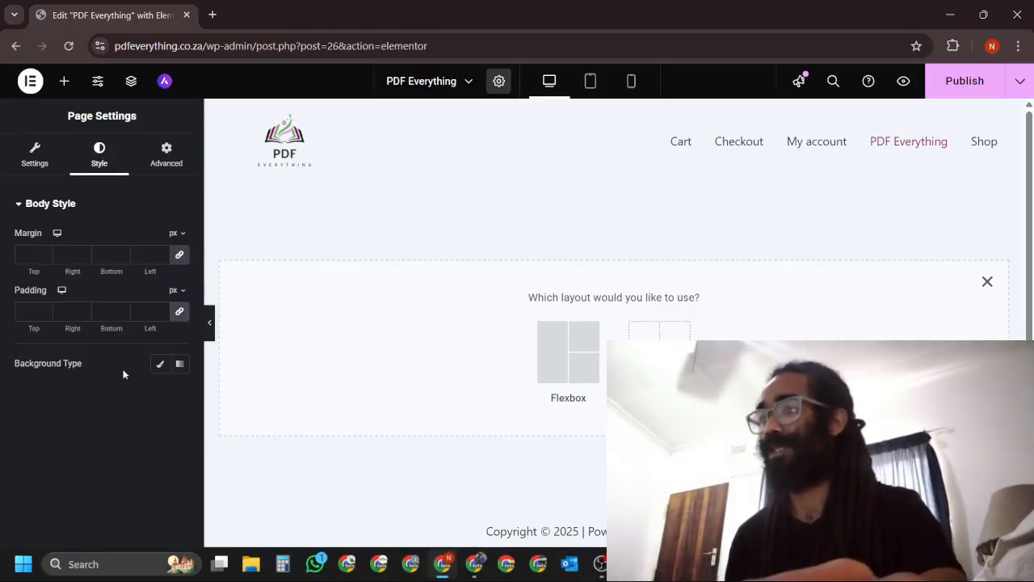
click(160, 365)
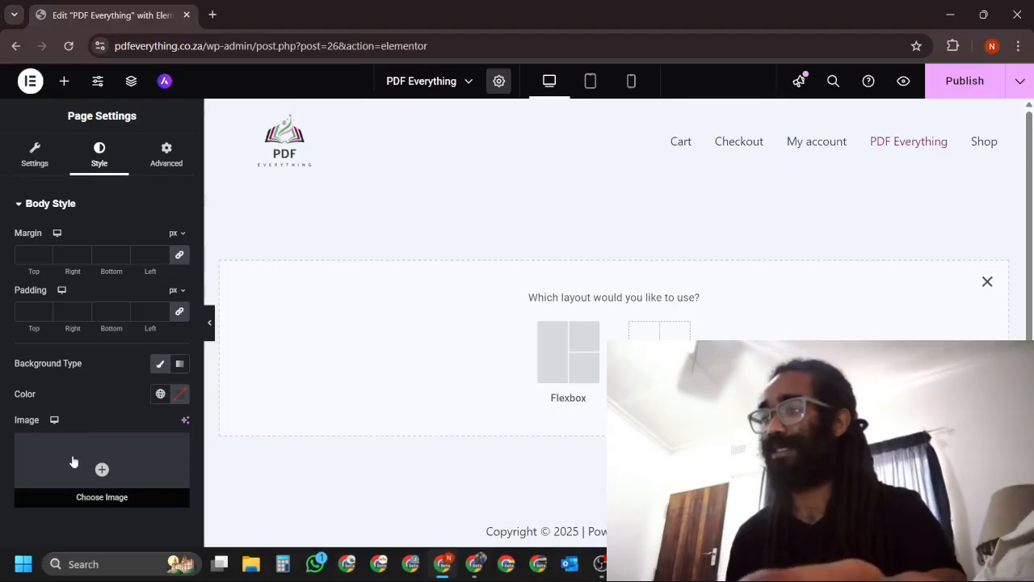
click(104, 470)
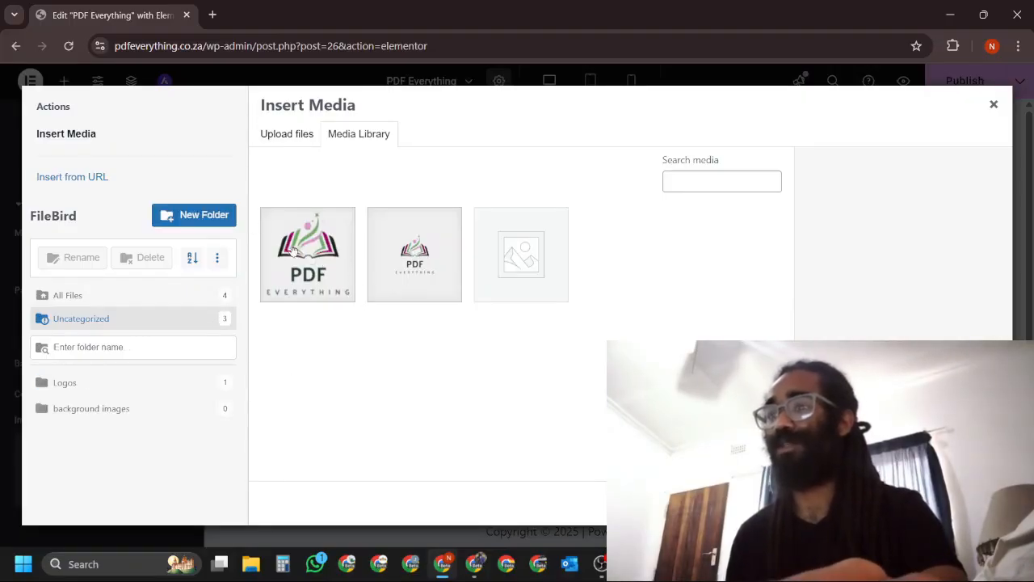
click(128, 413)
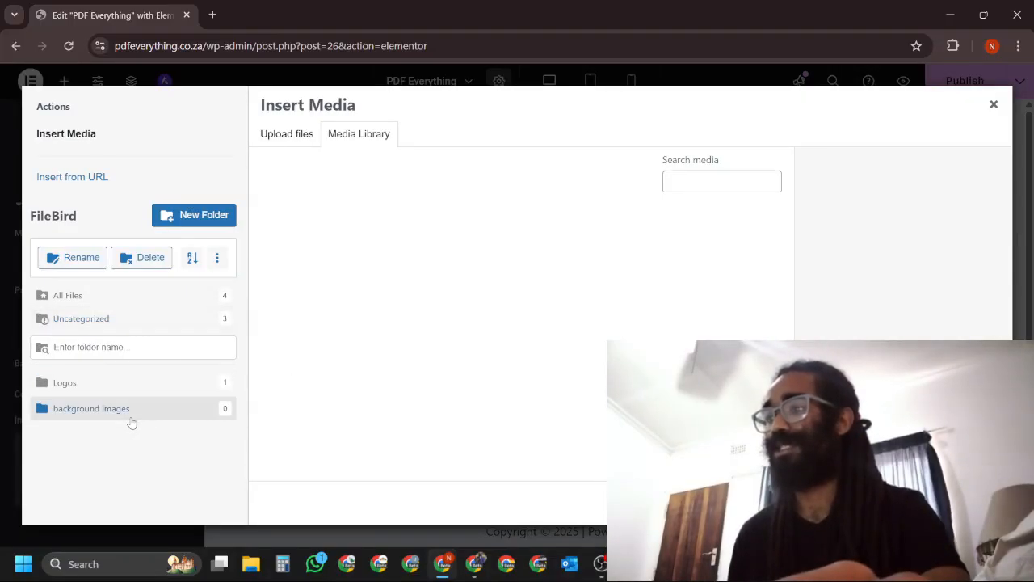
- Upload all four PNG files from the PDF Everything Background images folder in Downloads to the background images media folder
click(291, 135)
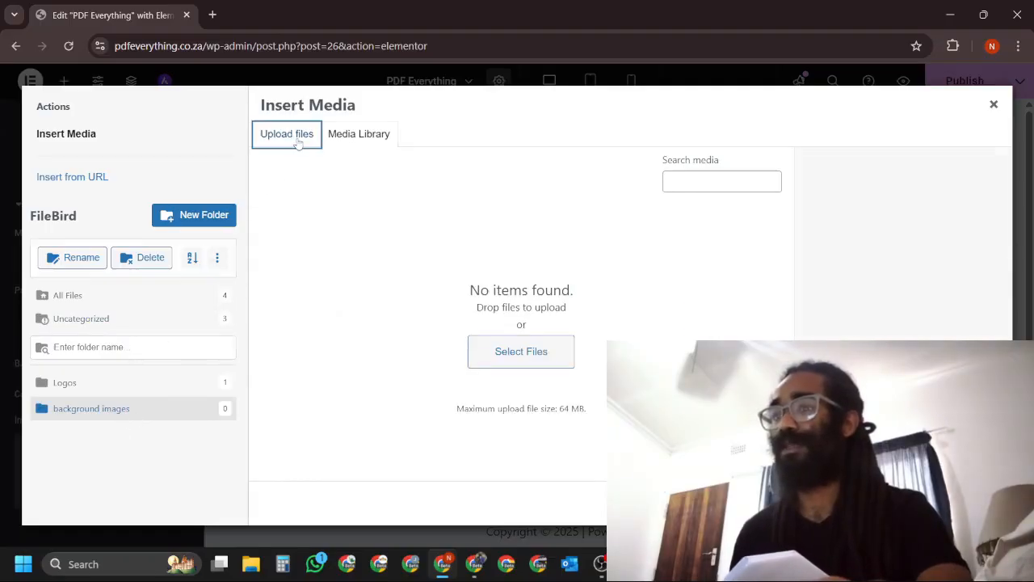
click(658, 318)
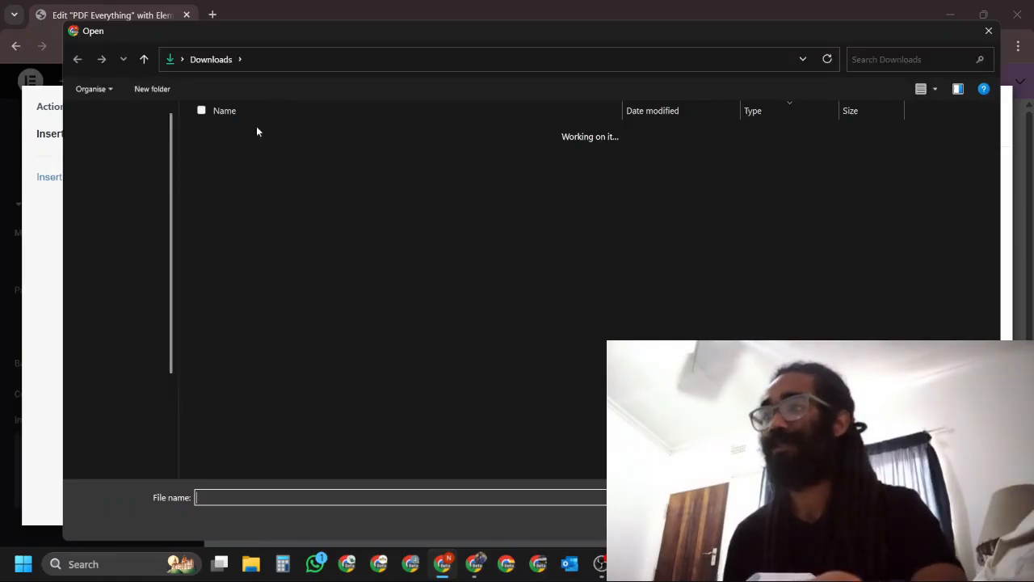
double_click(251, 152)
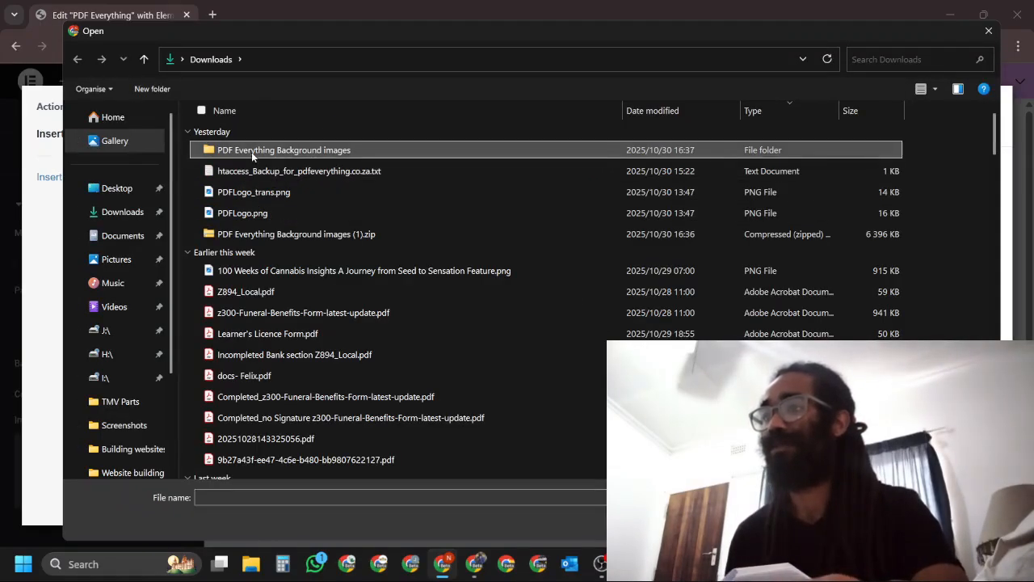
key(ctrl+a)
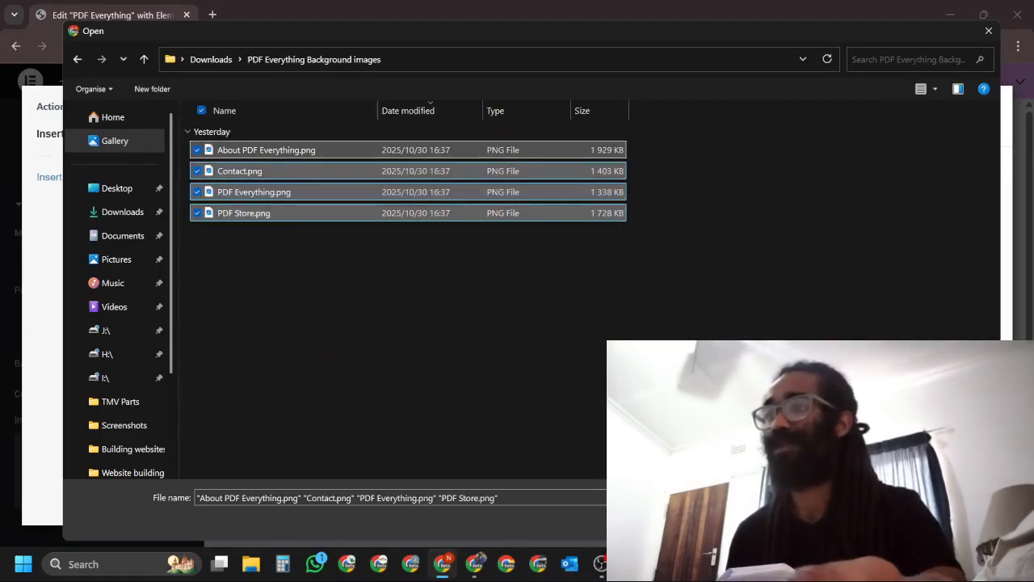
key(Return)
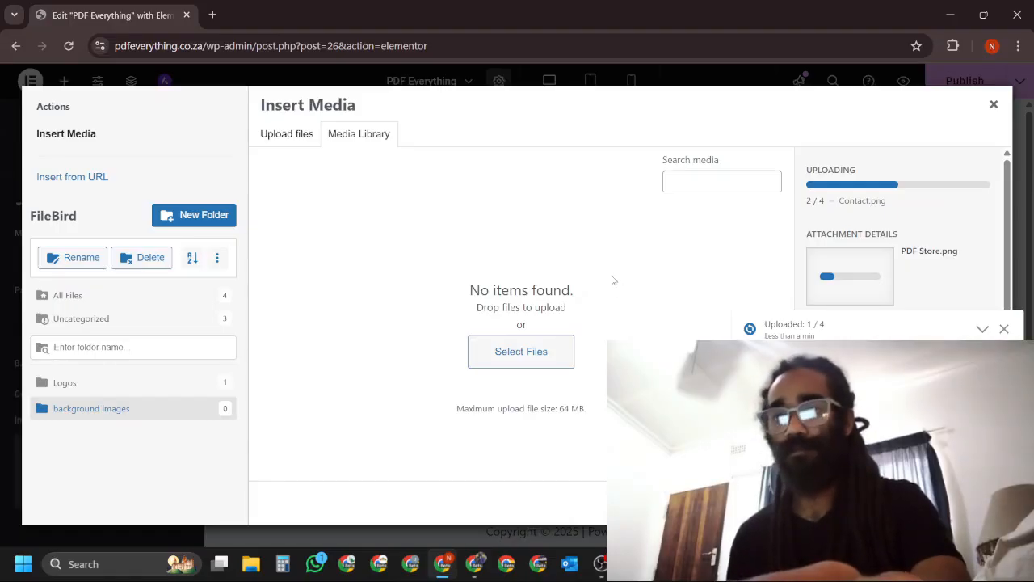
click(983, 328)
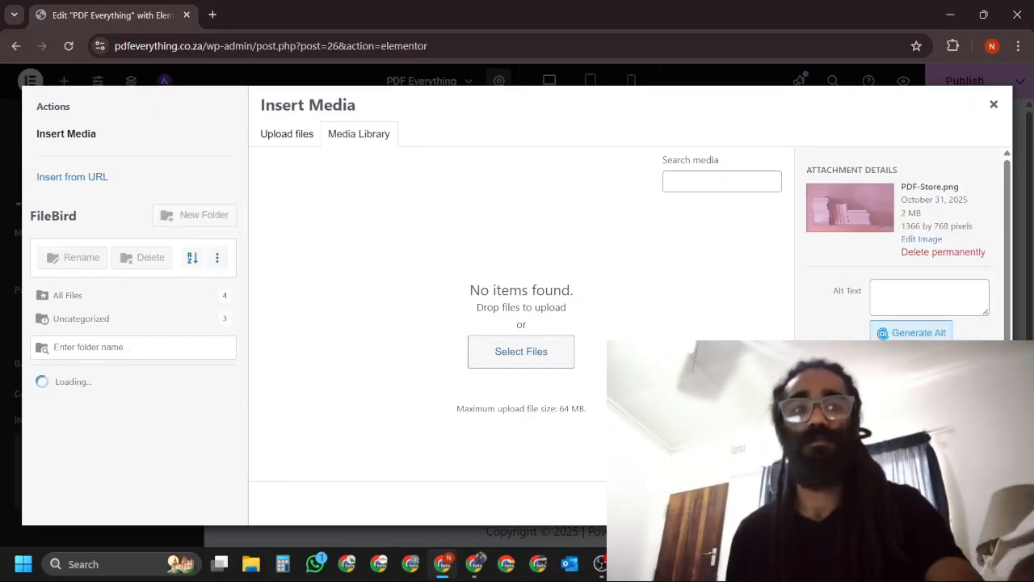
key(ctrl+f)
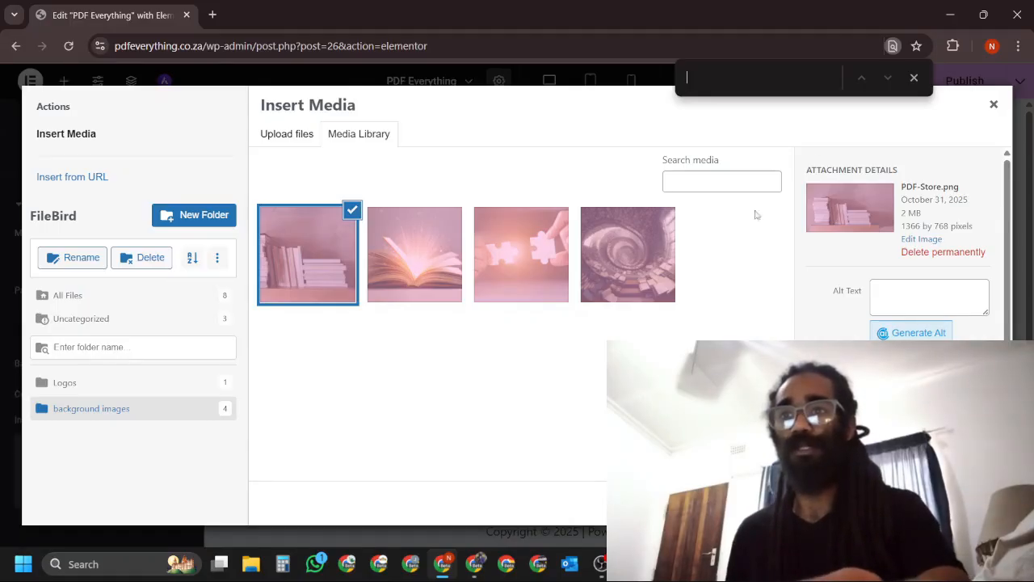
key(Escape)
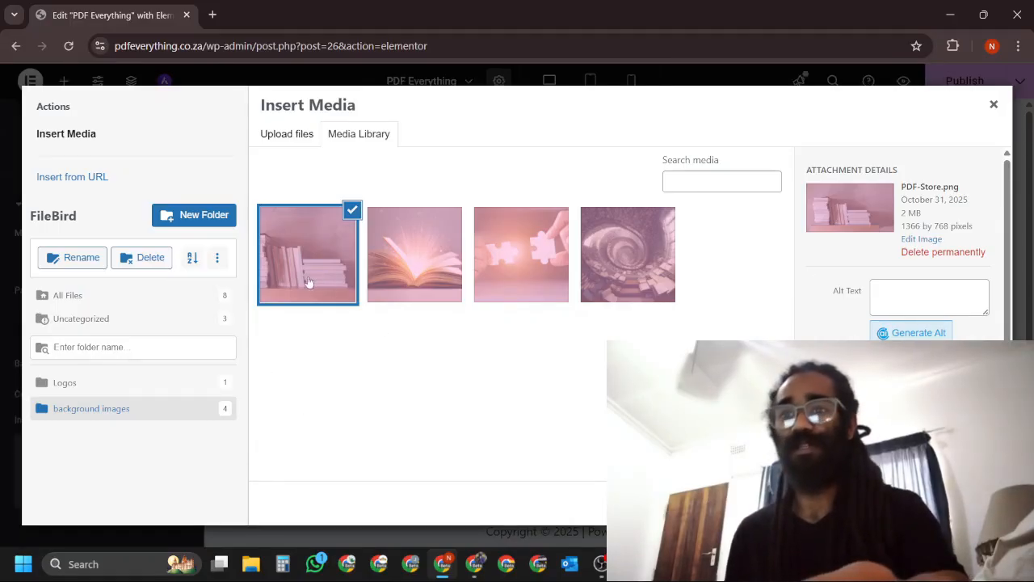
- Insert the open-book image PDF-Everything.png as the body background with the alt text "pdf everything"
click(415, 253)
click(932, 295)
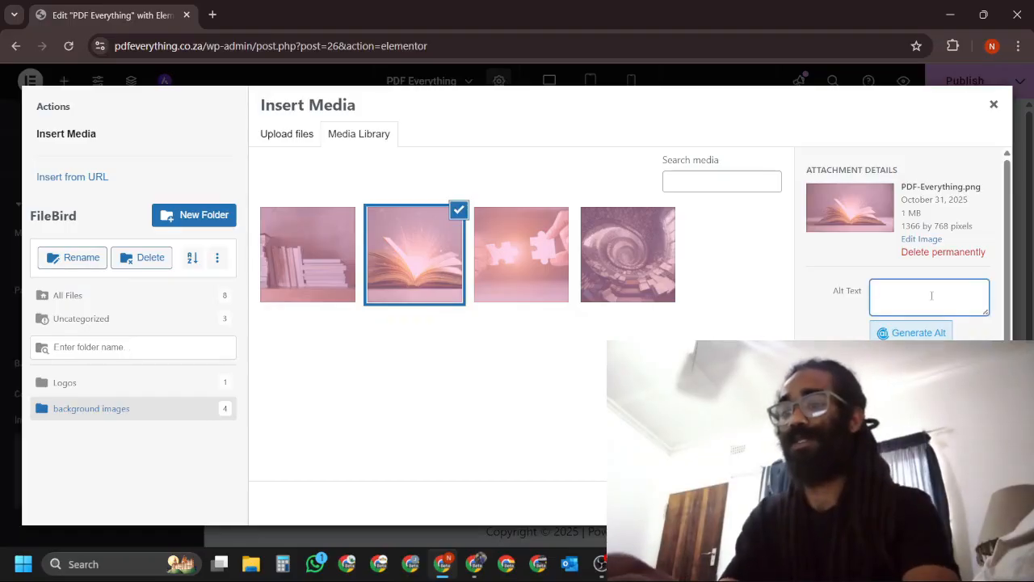
text(pdf every)
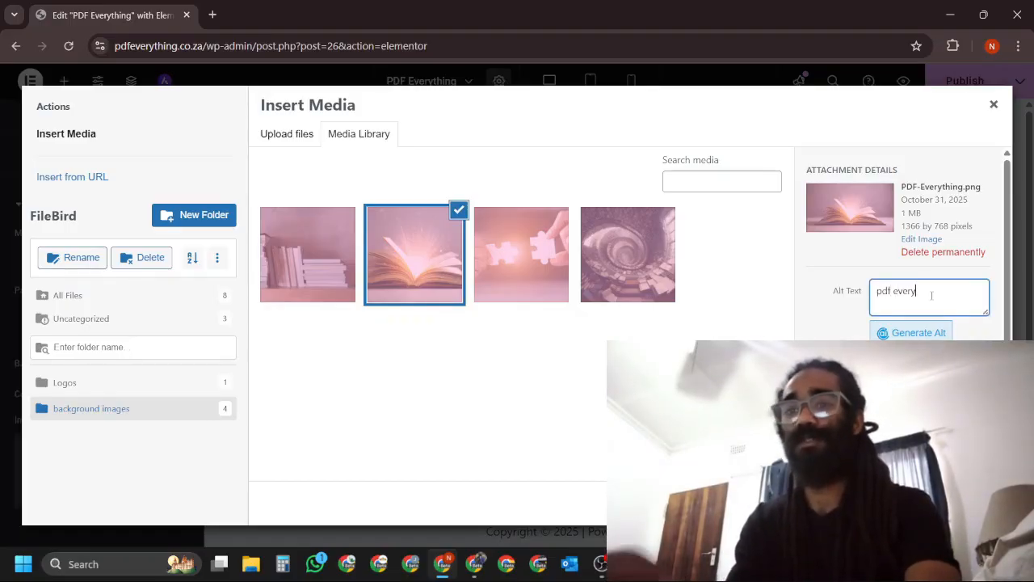
text(thing)
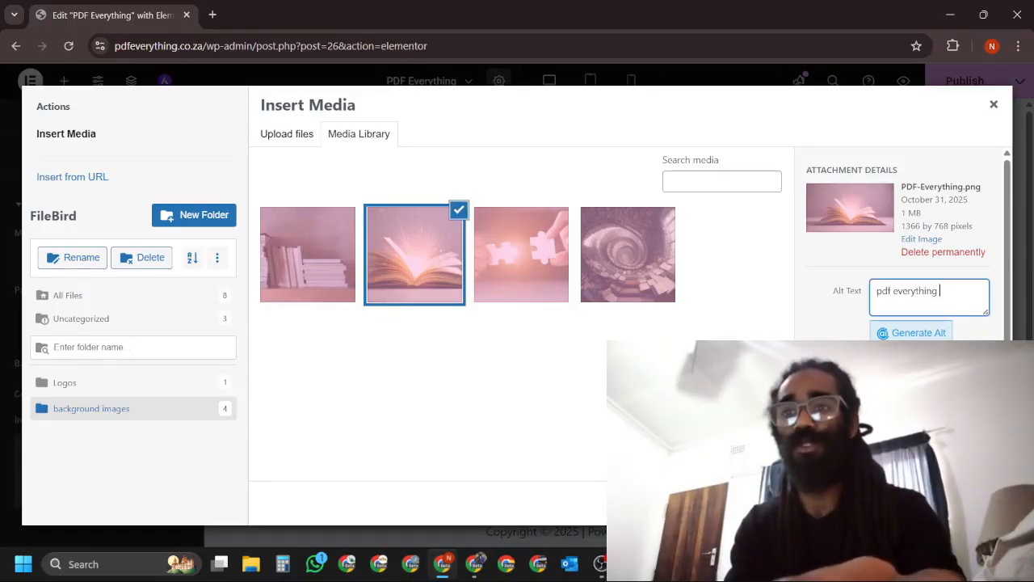
click(976, 503)
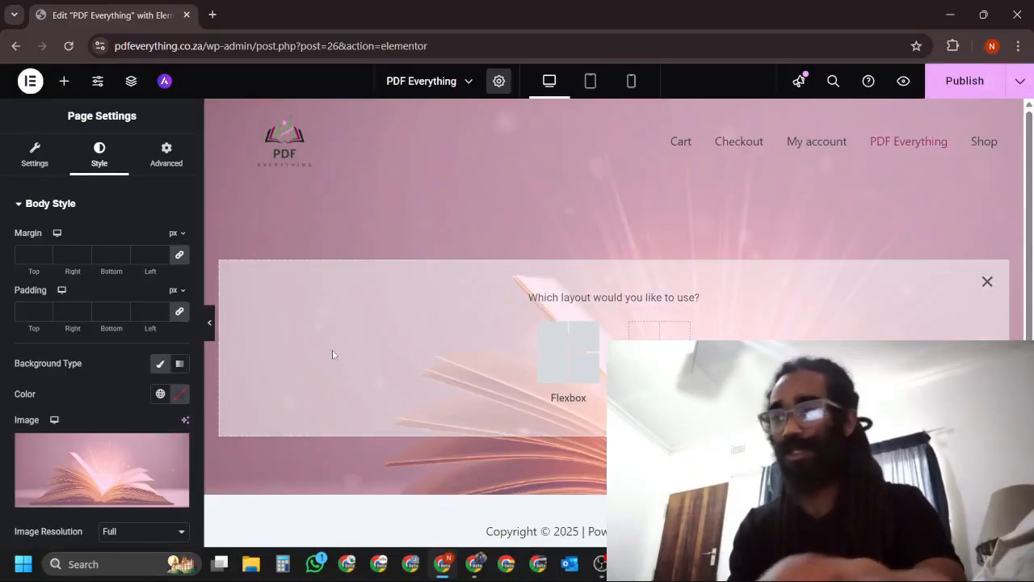
- Set the background image's repeat to No-repeat and its display size to Cover
scroll(112, 381, down, 2)
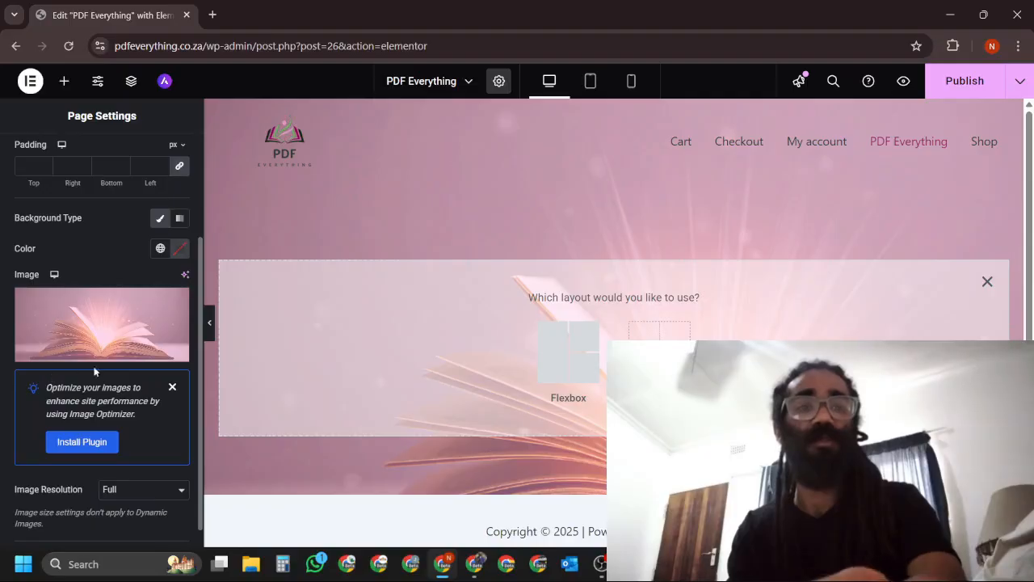
mouse_move(99, 354)
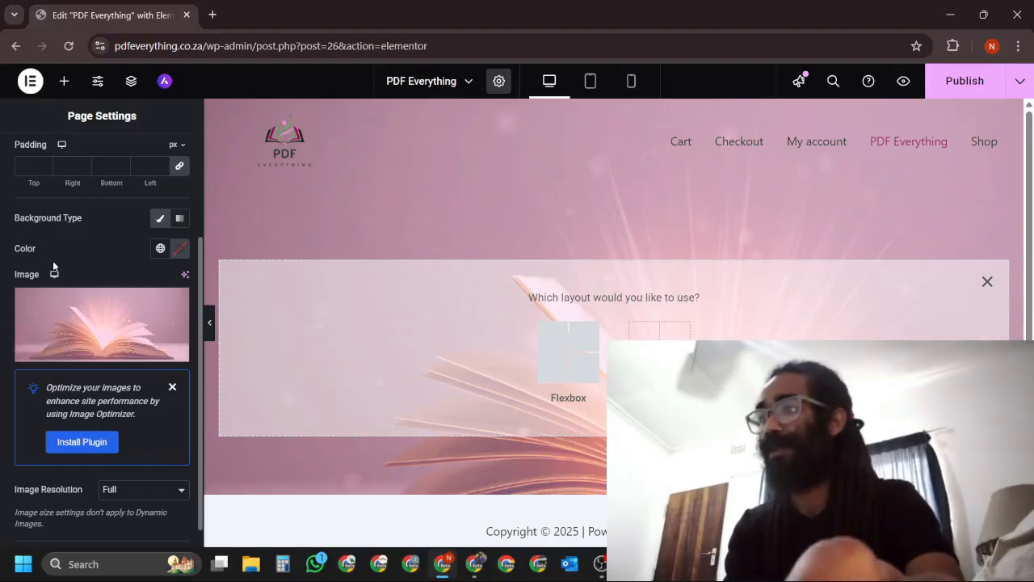
scroll(100, 220, up, 2)
scroll(127, 324, down, 4)
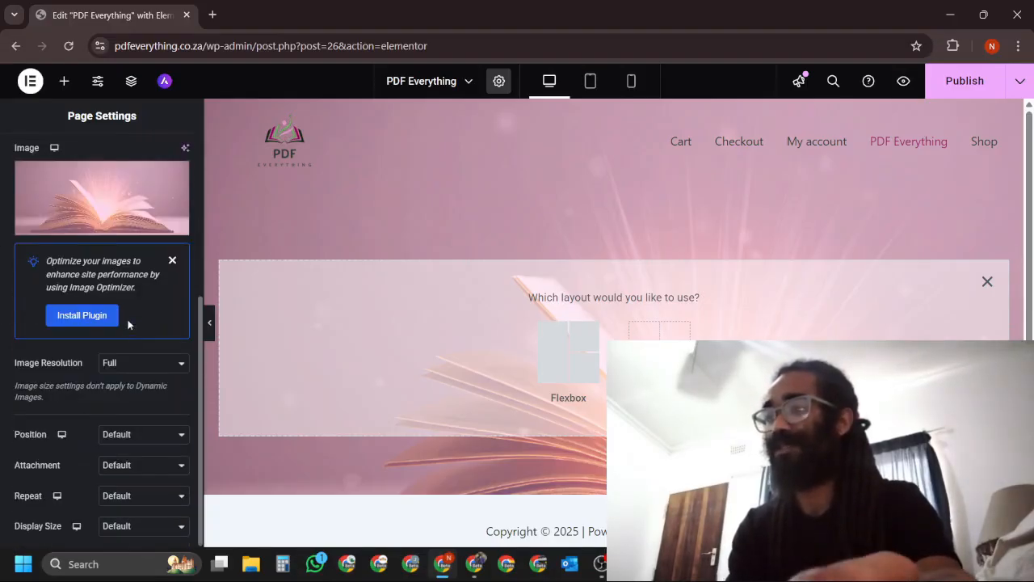
click(176, 440)
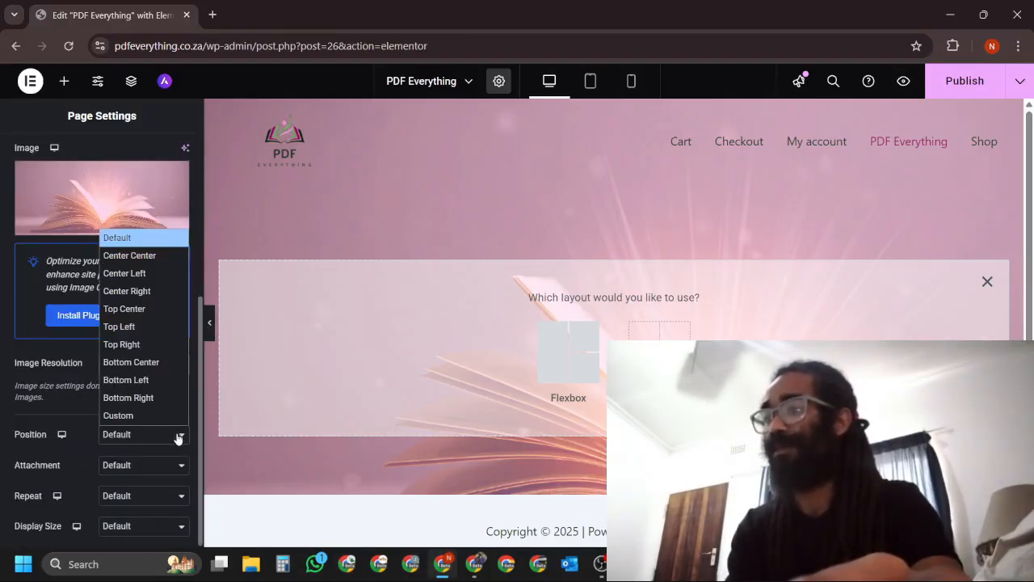
click(99, 440)
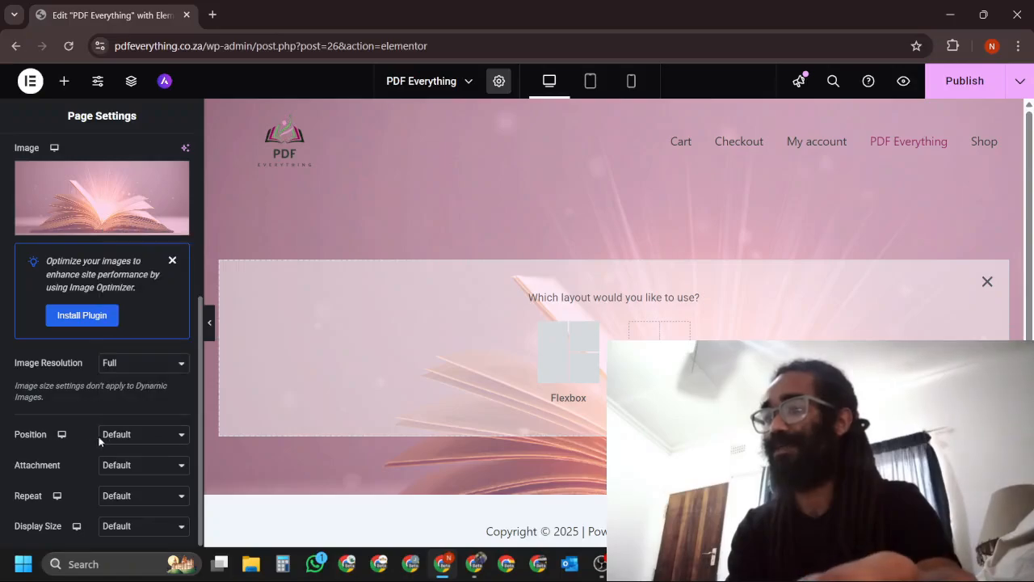
click(178, 497)
click(154, 424)
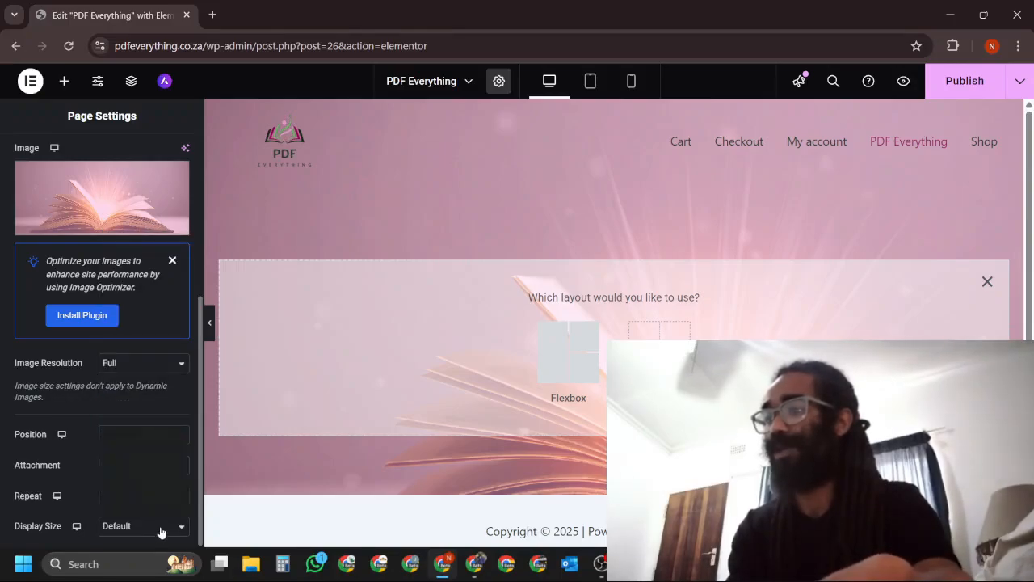
click(160, 532)
click(156, 474)
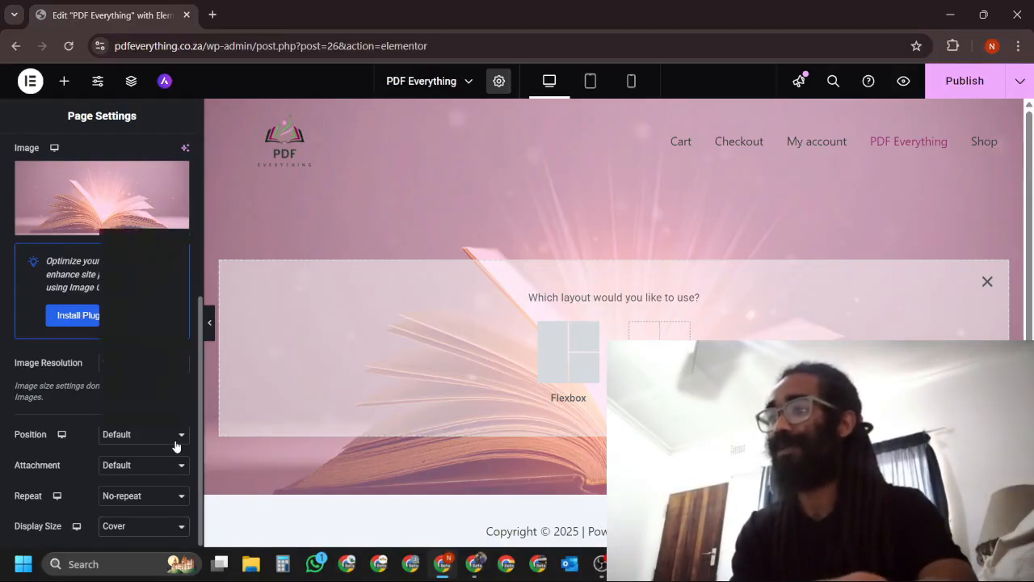
- Try the Center Center, Top Center and Bottom Center positions for the background image
click(173, 437)
click(139, 255)
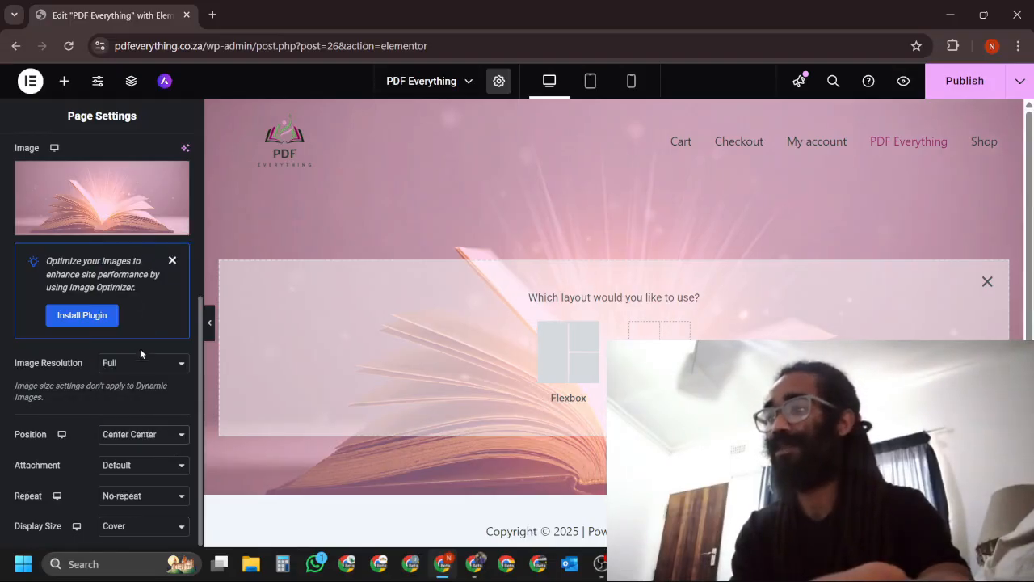
click(172, 437)
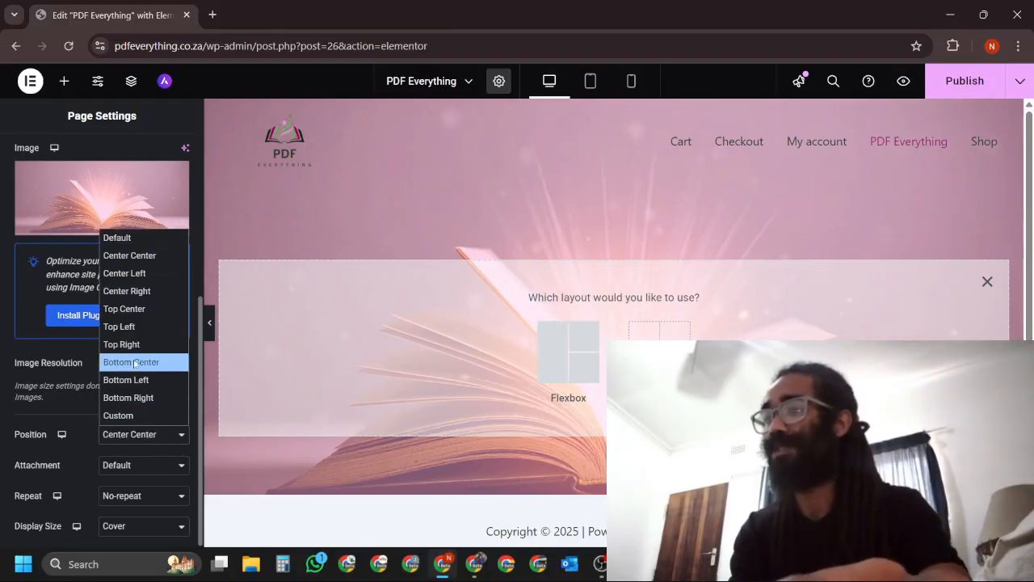
click(139, 309)
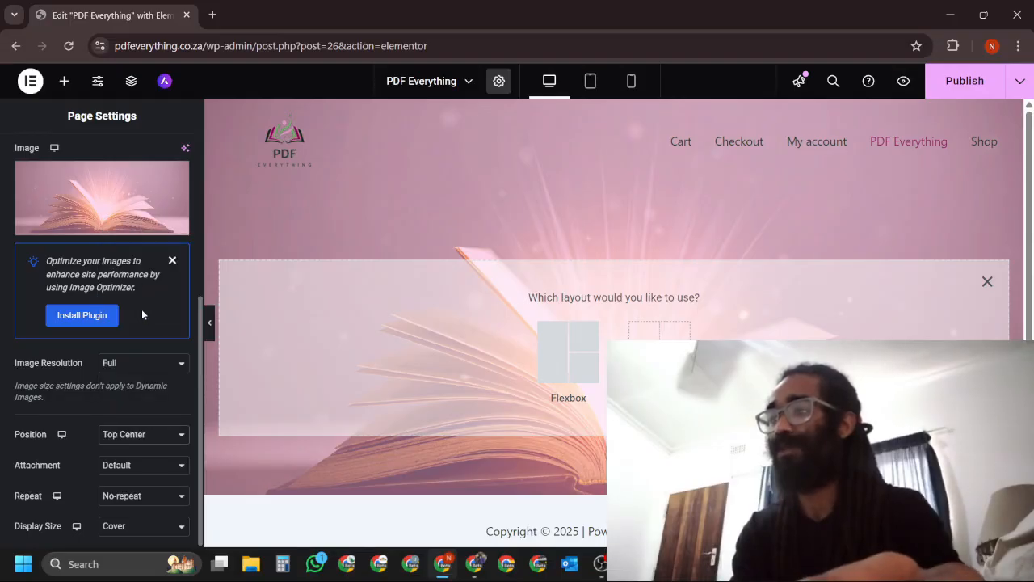
click(177, 434)
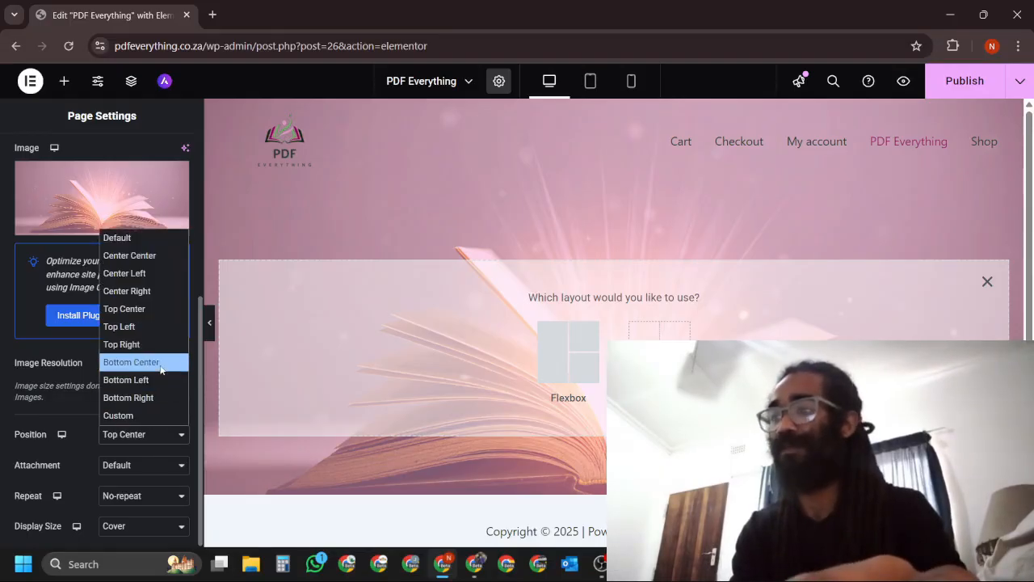
click(161, 368)
- Set the background image position to Center Center and collapse the settings panel to preview the full-width page
click(178, 435)
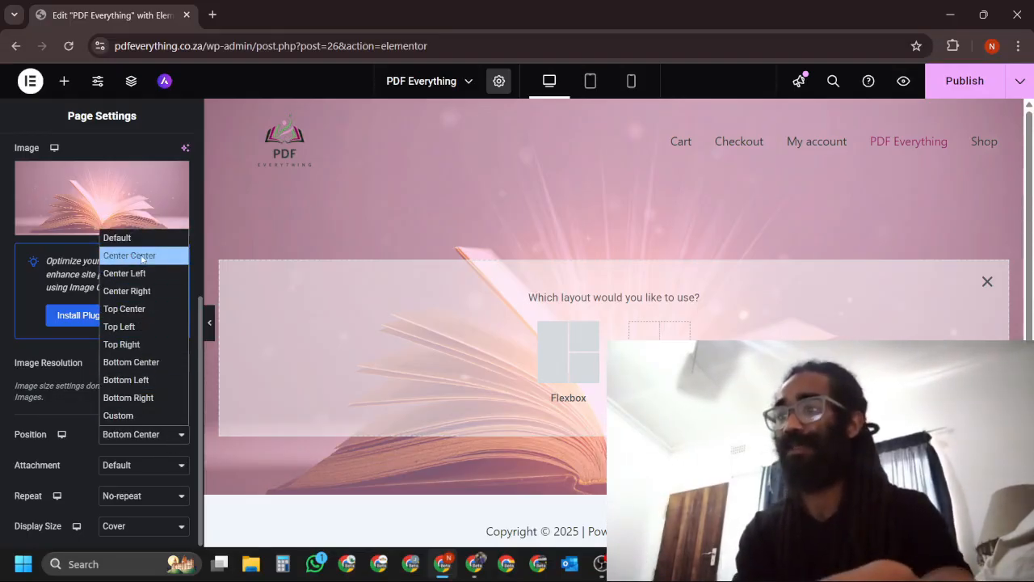
click(142, 257)
click(209, 322)
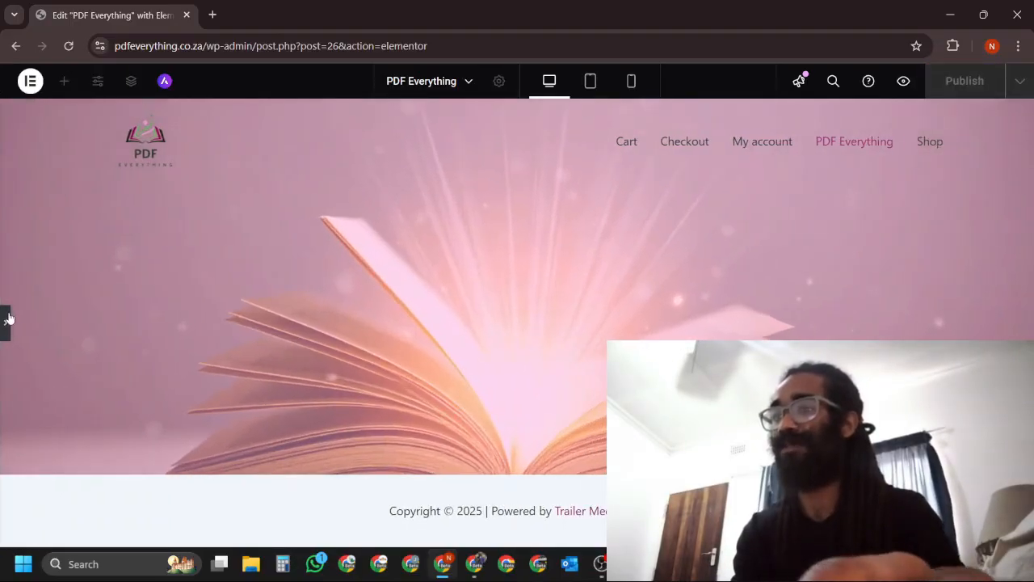
- Add a single-column flexbox container with a downward direction to the page
click(8, 317)
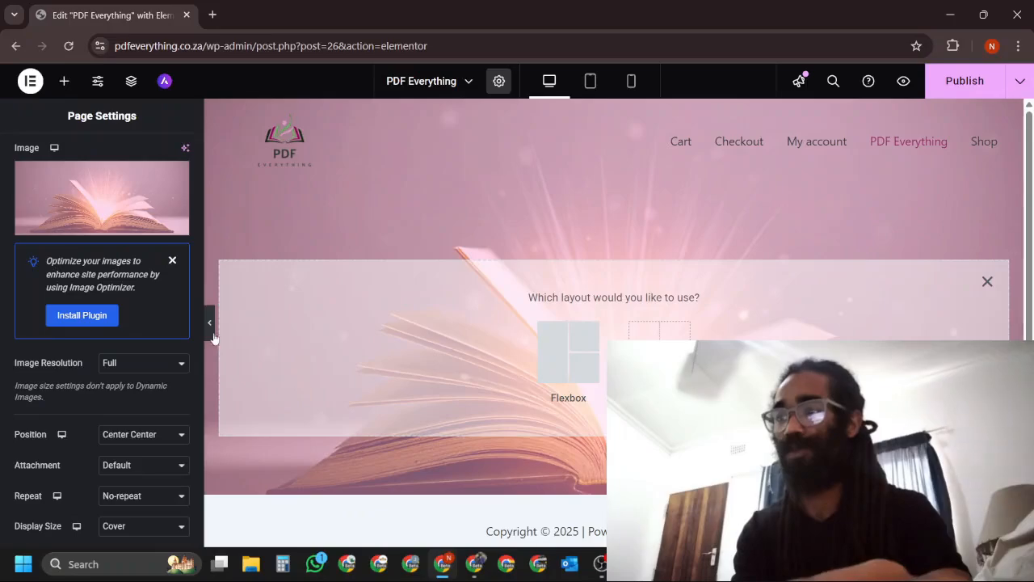
click(210, 327)
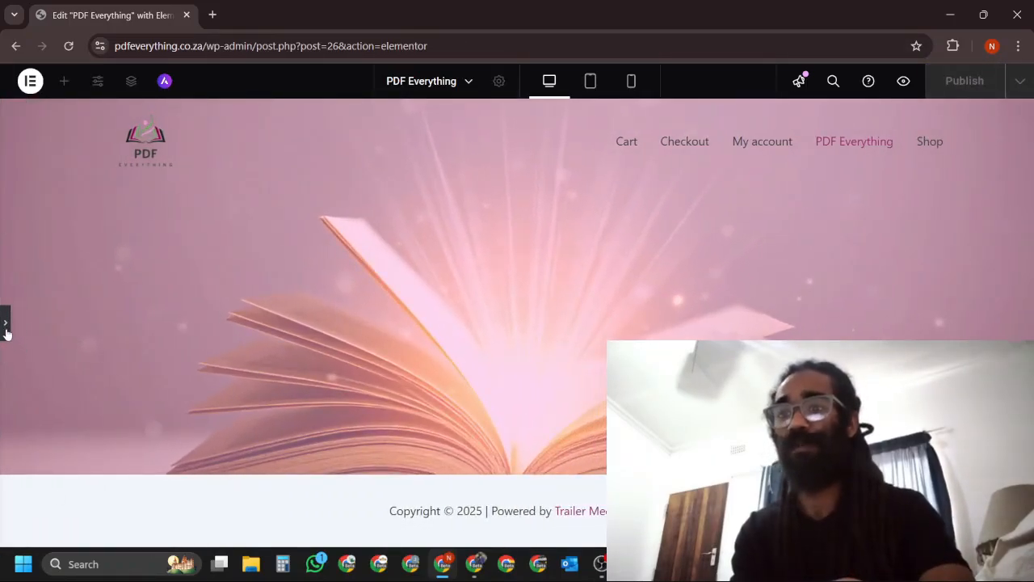
click(5, 328)
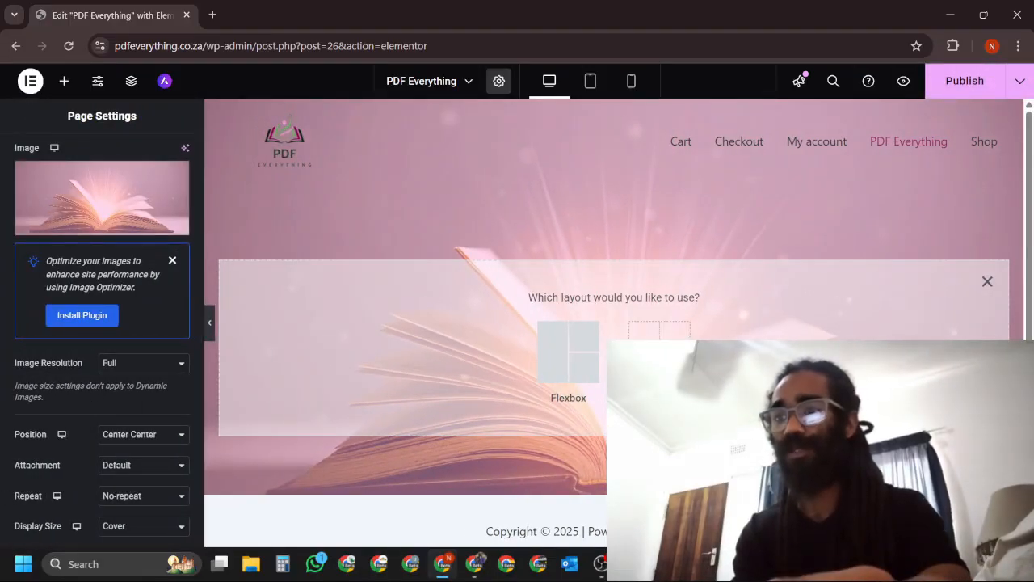
click(555, 334)
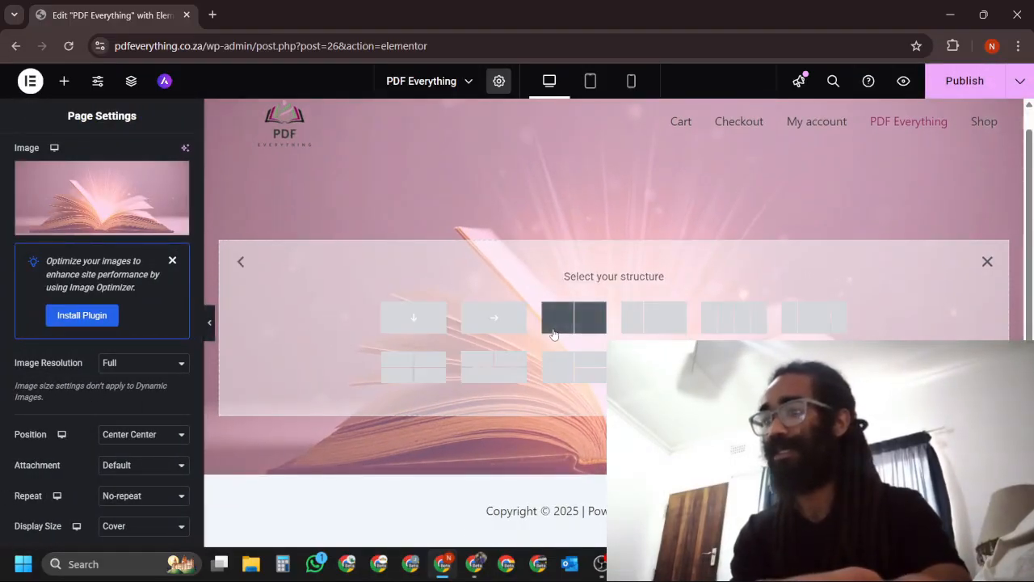
click(387, 327)
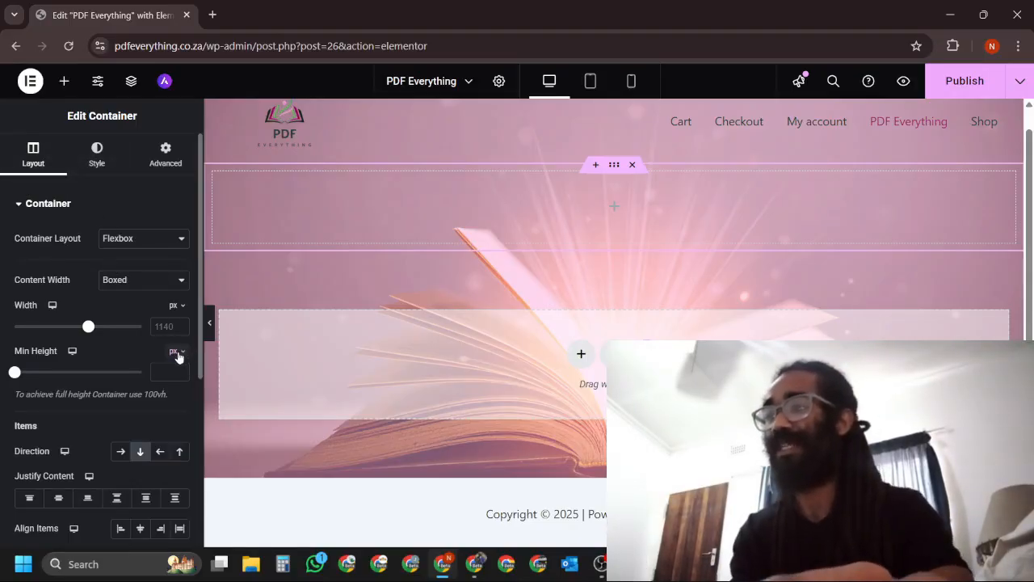
- Set the container's minimum height to 60 vh and preview the section against the background image
mouse_move(173, 352)
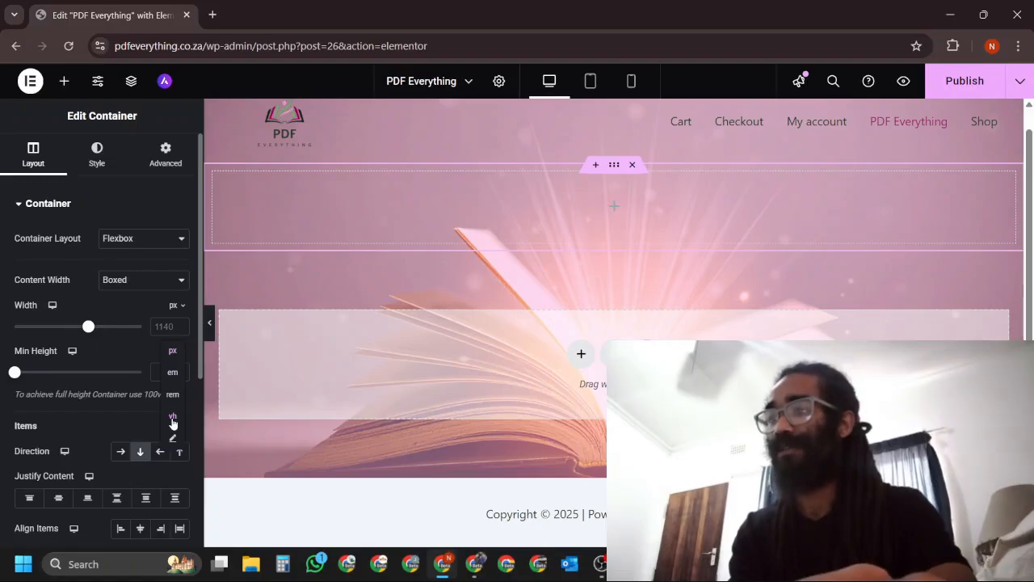
click(172, 417)
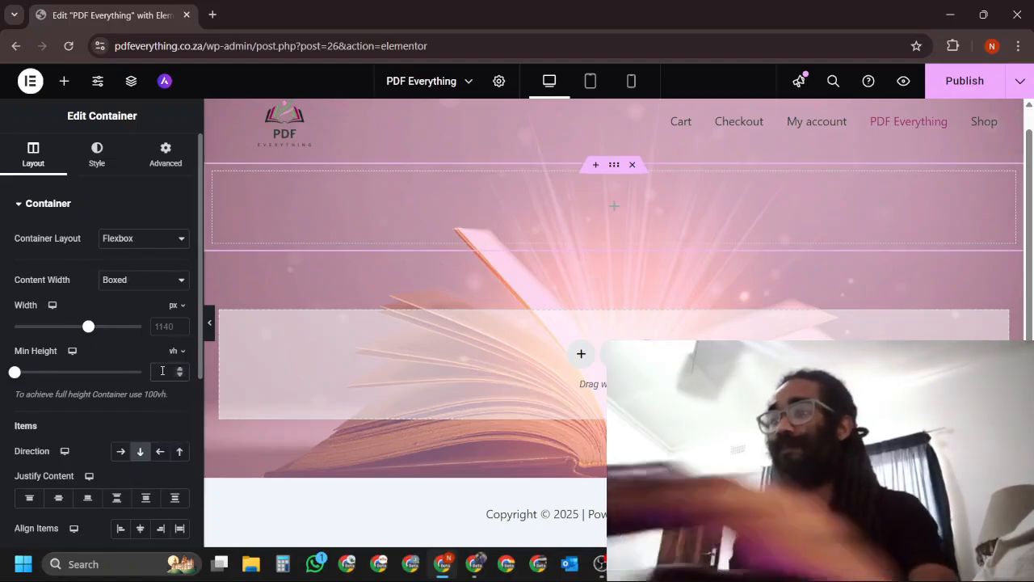
click(161, 370)
text(60)
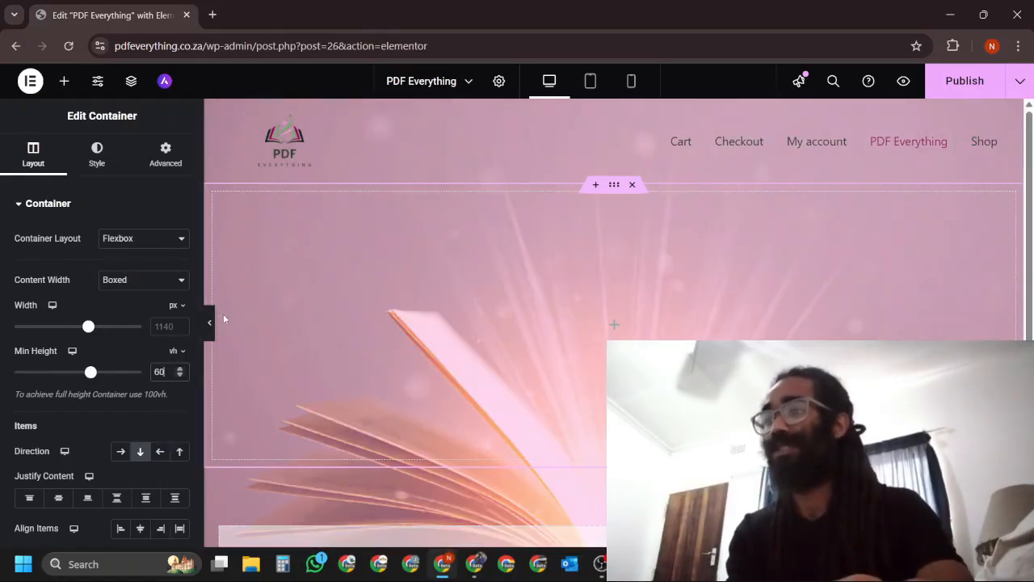
click(207, 324)
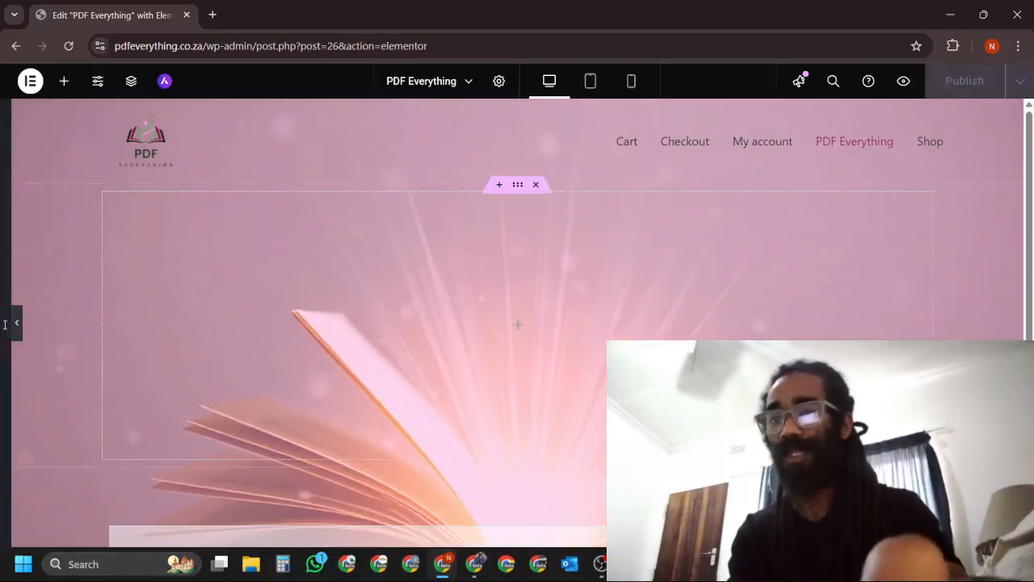
click(4, 325)
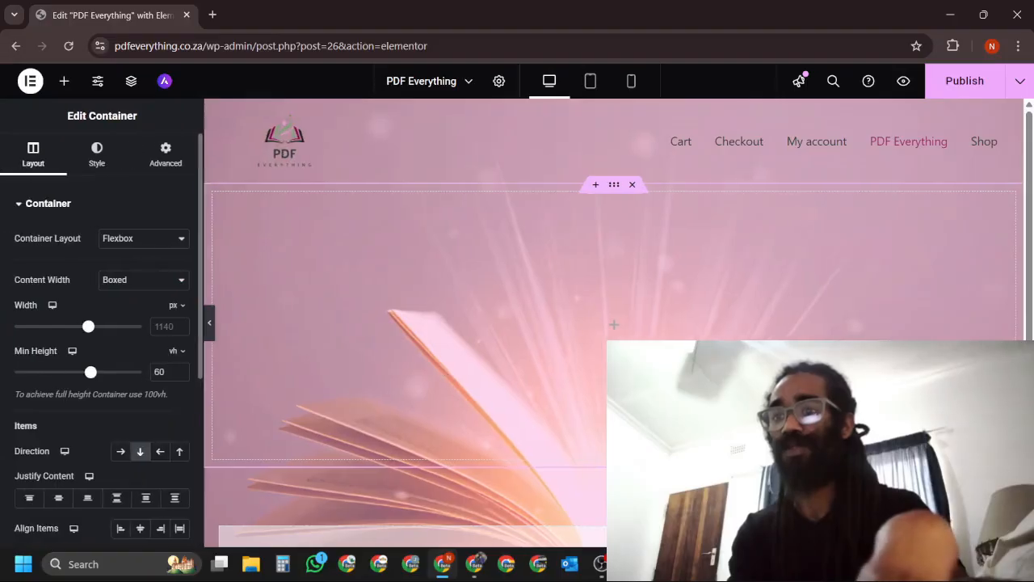
scroll(614, 347, up, 3)
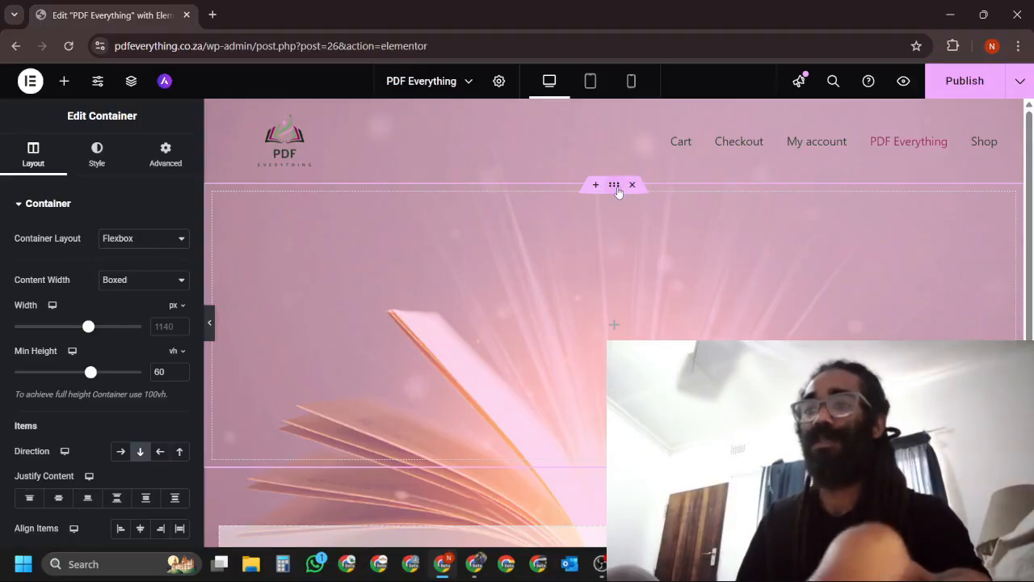
scroll(614, 323, down, 3)
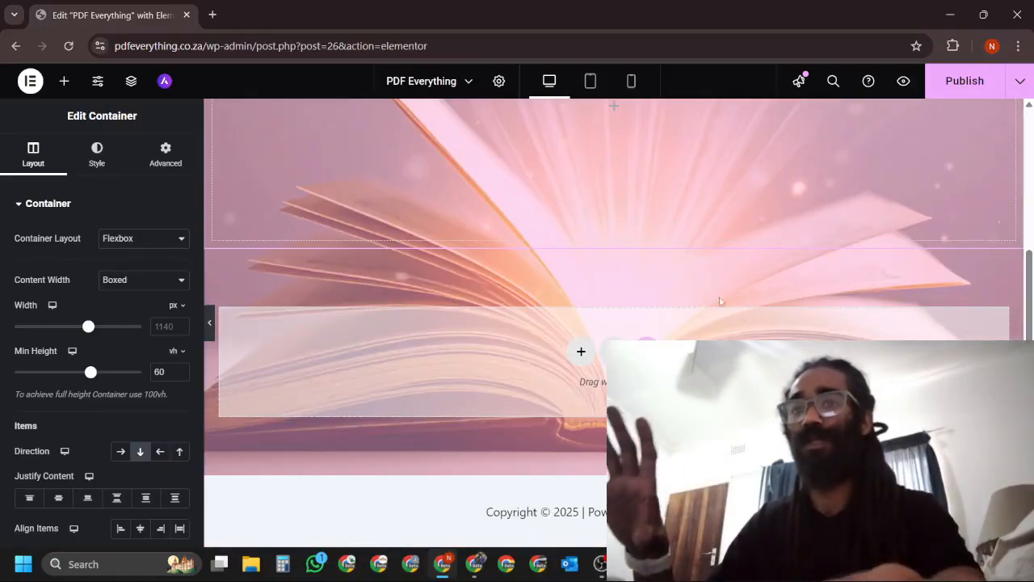
scroll(676, 285, up, 5)
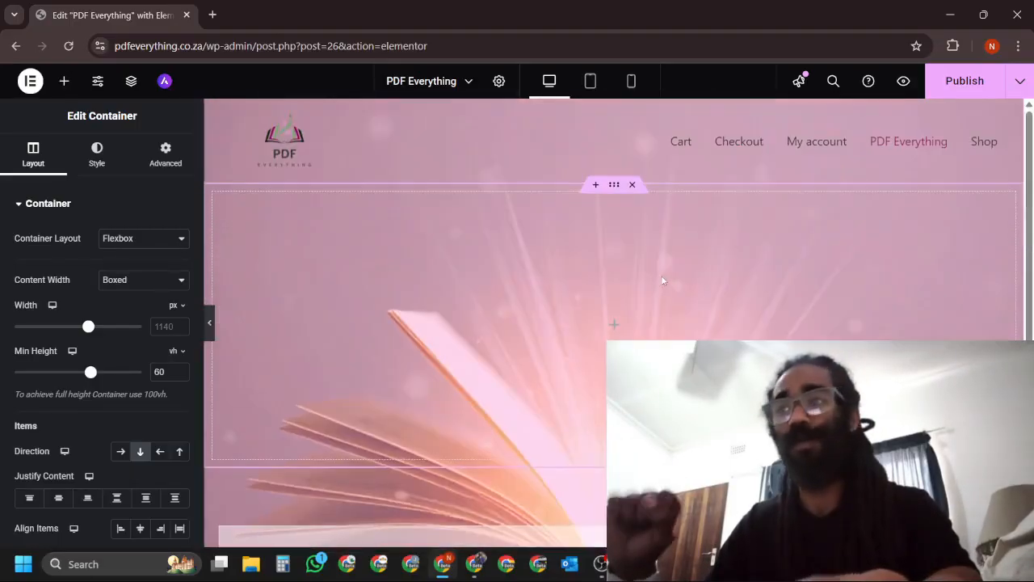
scroll(524, 253, down, 2)
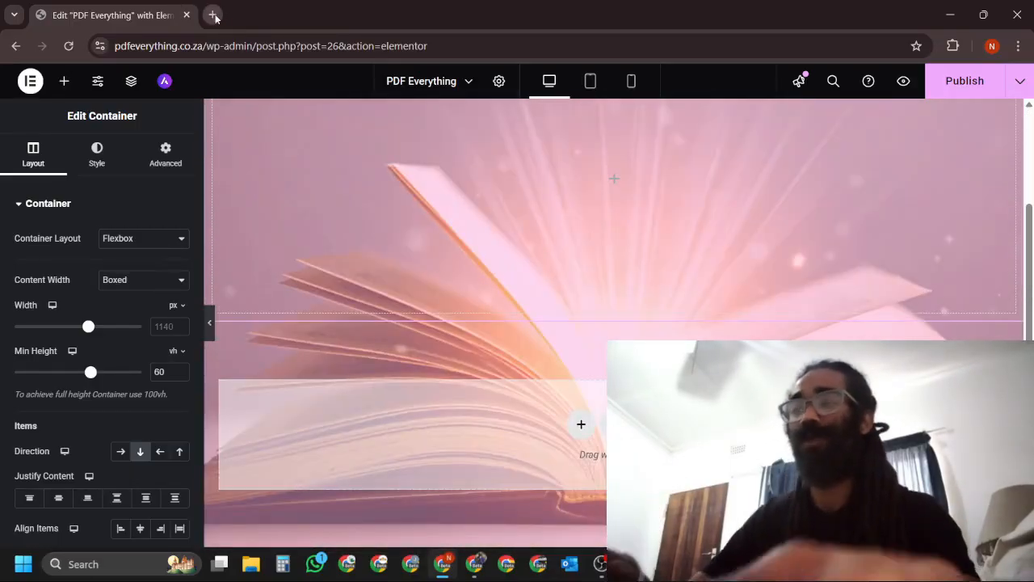
- Try to load buildingwebesites.co.za in a new browser tab
key(ctrl+t)
text(buil)
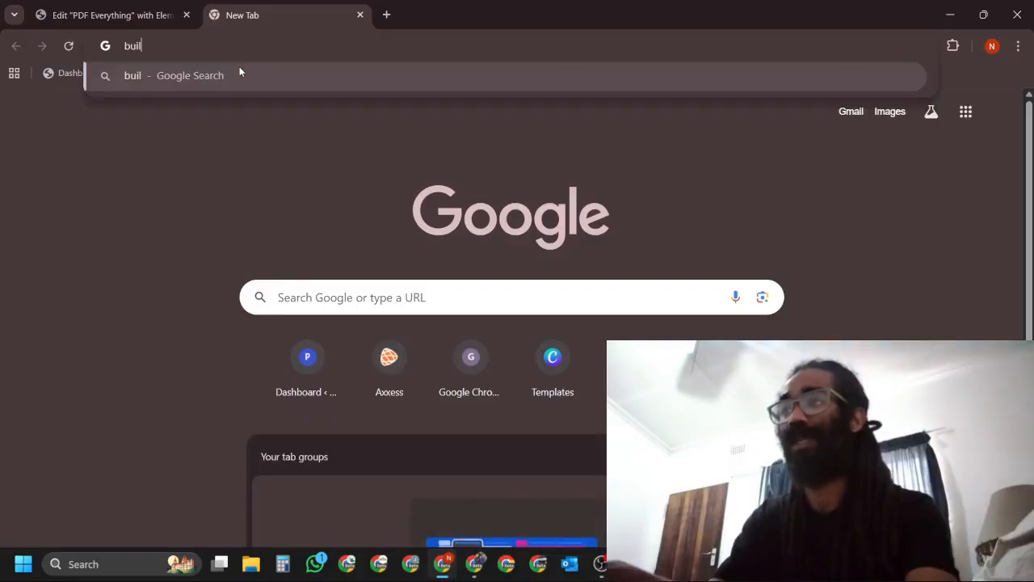
text(dingwebesti)
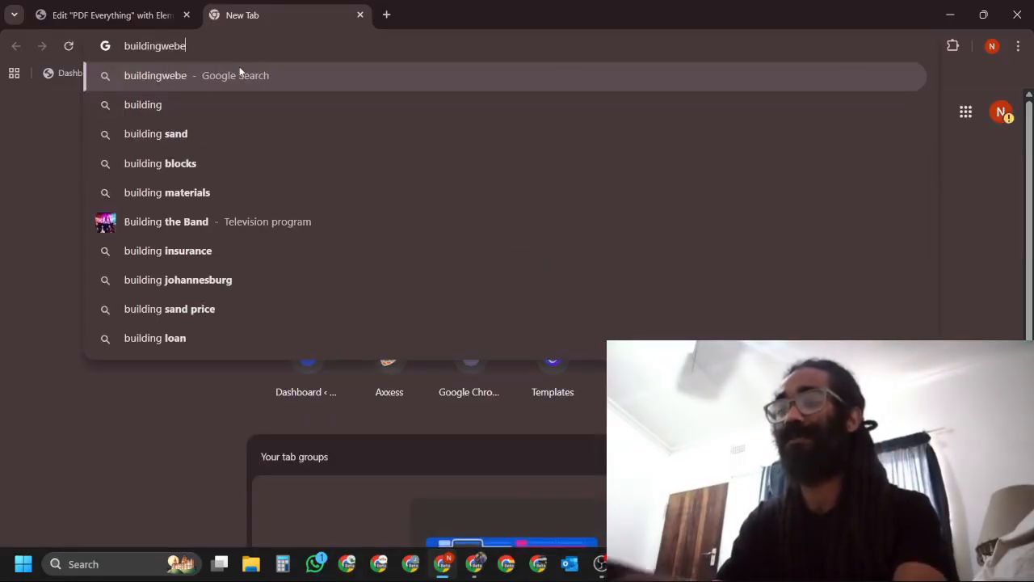
key(BackSpace)
key(BackSpace)
text(ites)
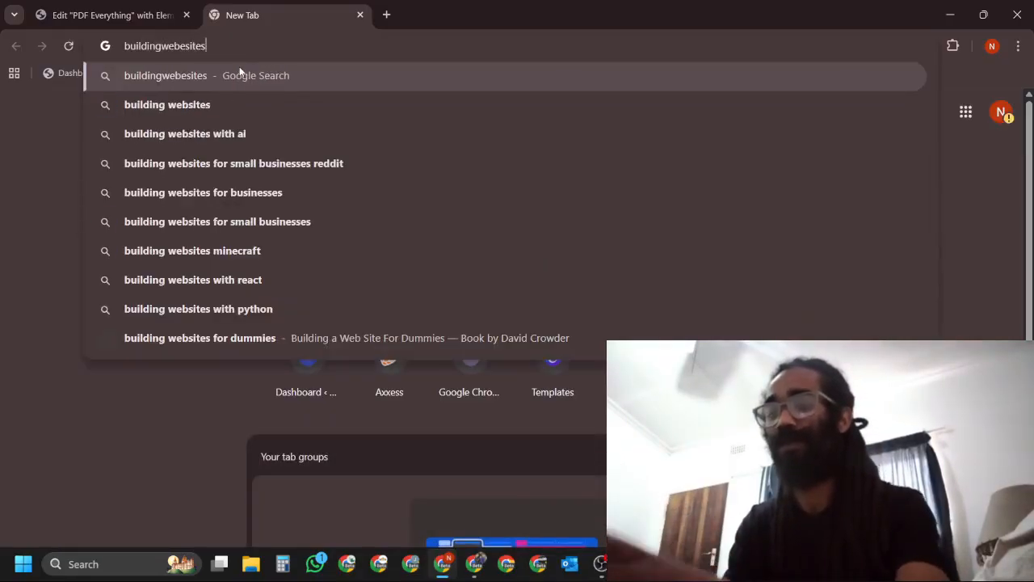
text(.co.za)
key(Return)
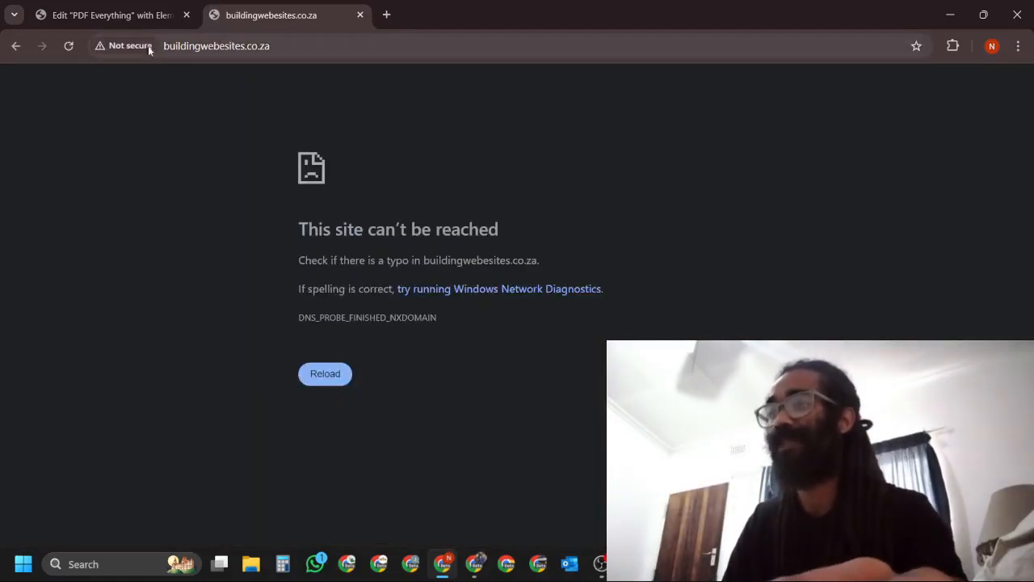
click(321, 370)
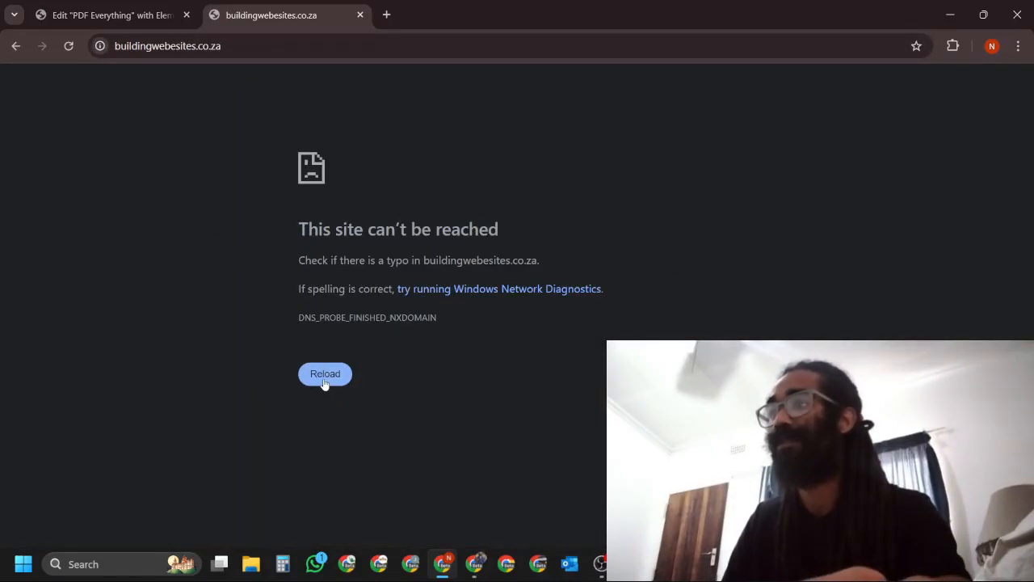
- Correct the web address to buildingwebsites.co.za and view that site's homepage
click(178, 46)
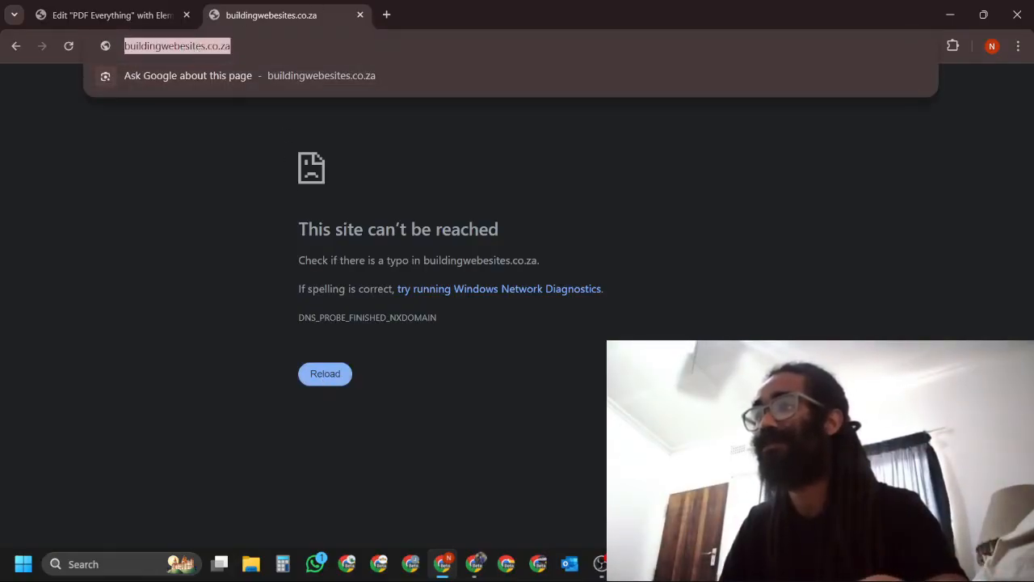
click(186, 46)
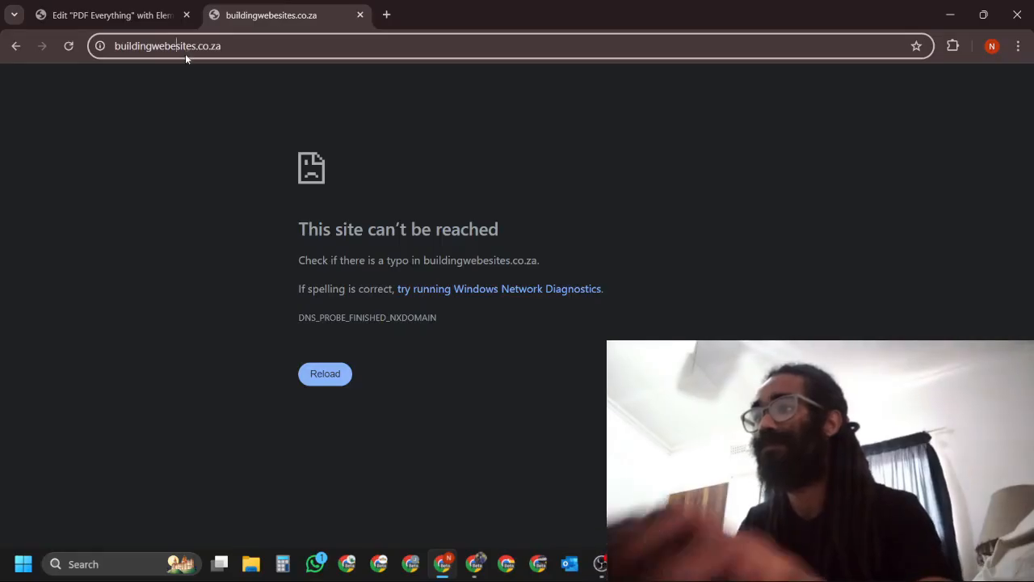
key(BackSpace)
key(Return)
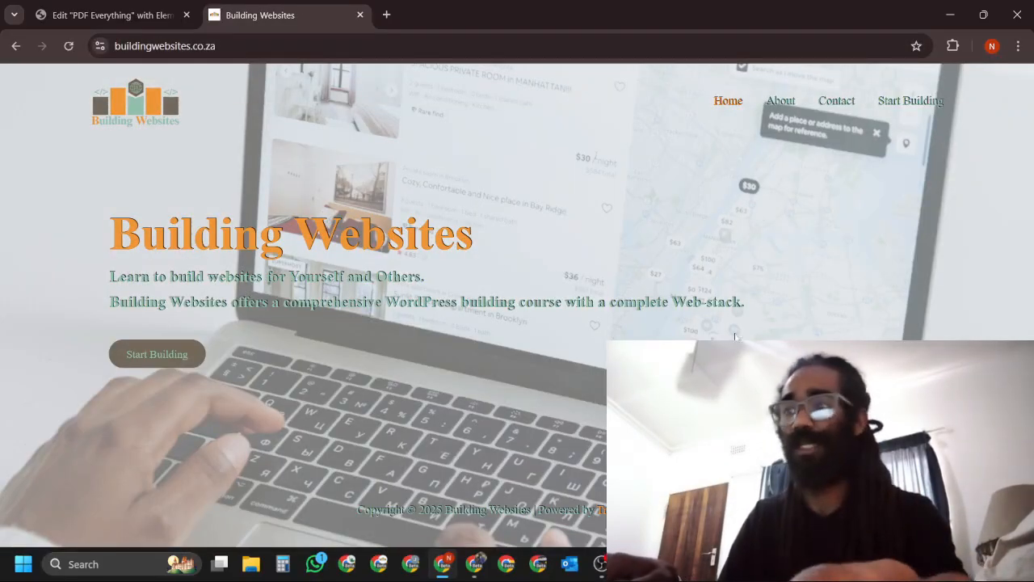
- Return to the PDF Everything page editor and preview the page at full width
click(103, 16)
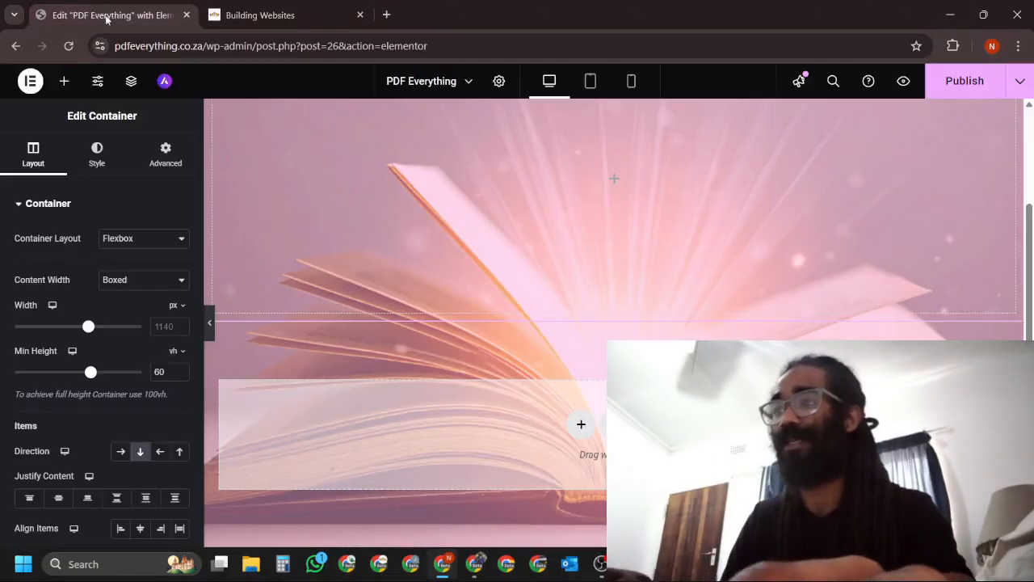
click(210, 326)
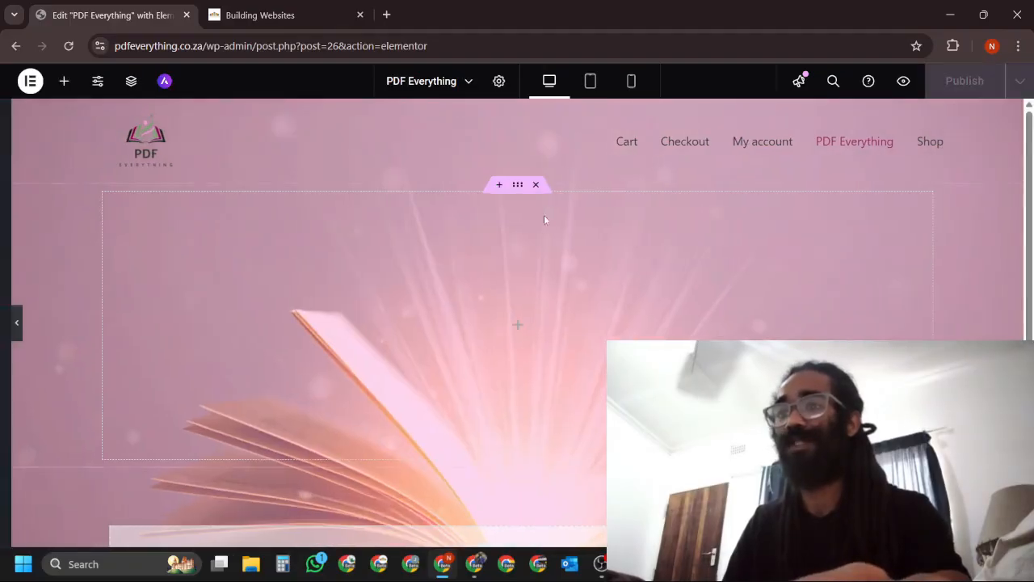
click(598, 191)
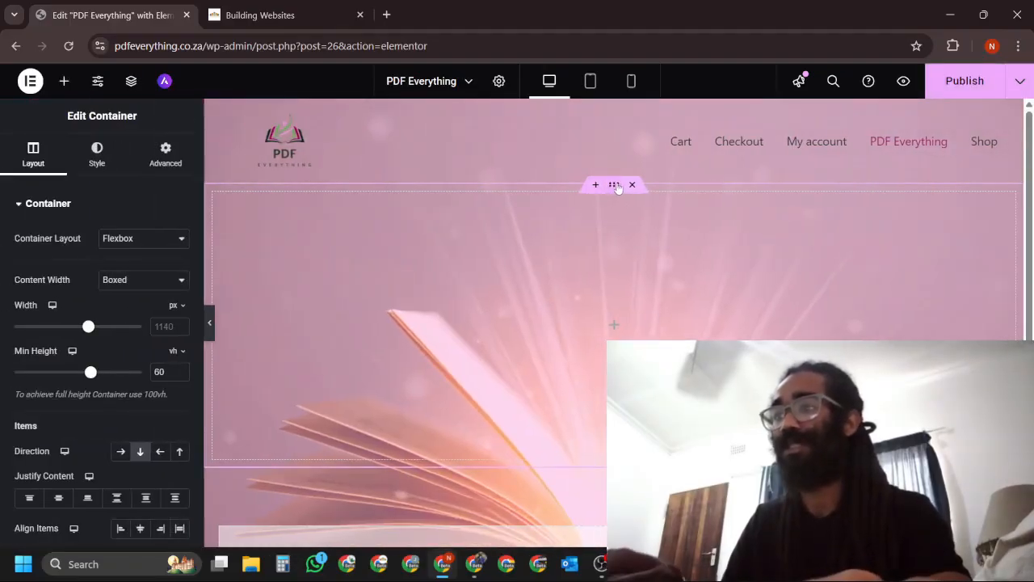
- Nest a new Container element inside the 60 vh container
click(65, 81)
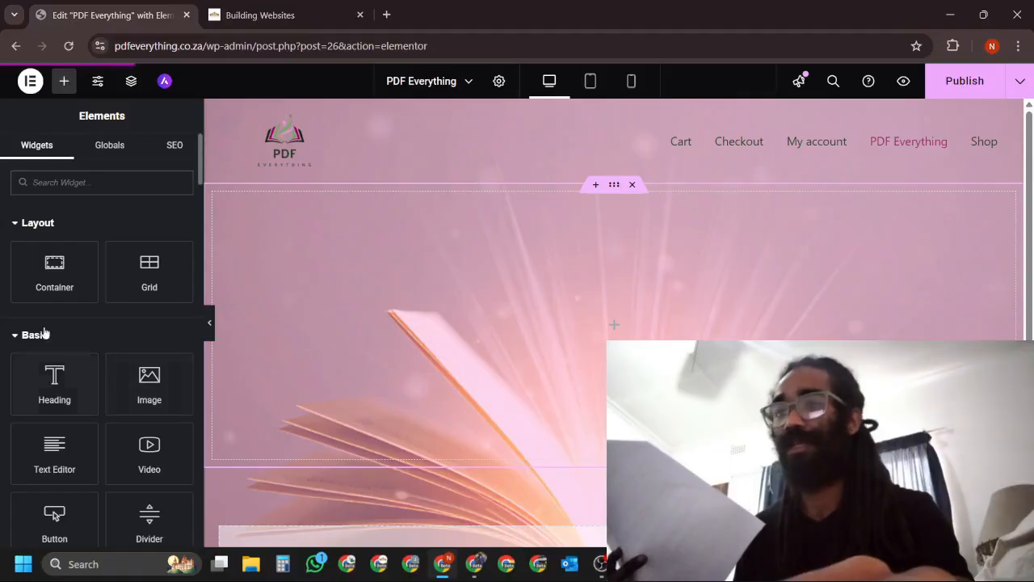
drag(51, 277, 583, 316)
drag(387, 234, 398, 261)
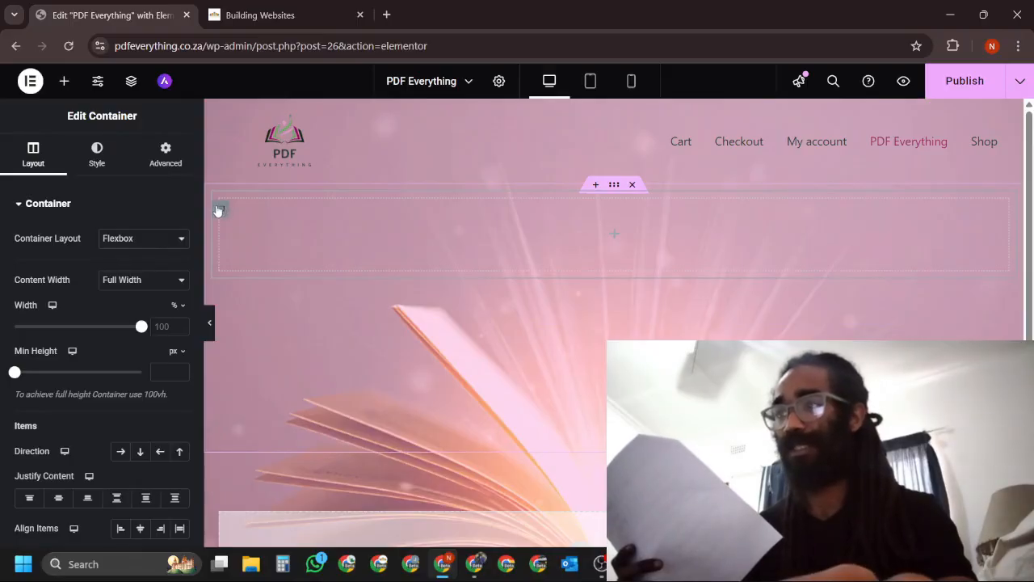
- Examine the outer and inner containers in the page structure, then close the structure view
click(131, 81)
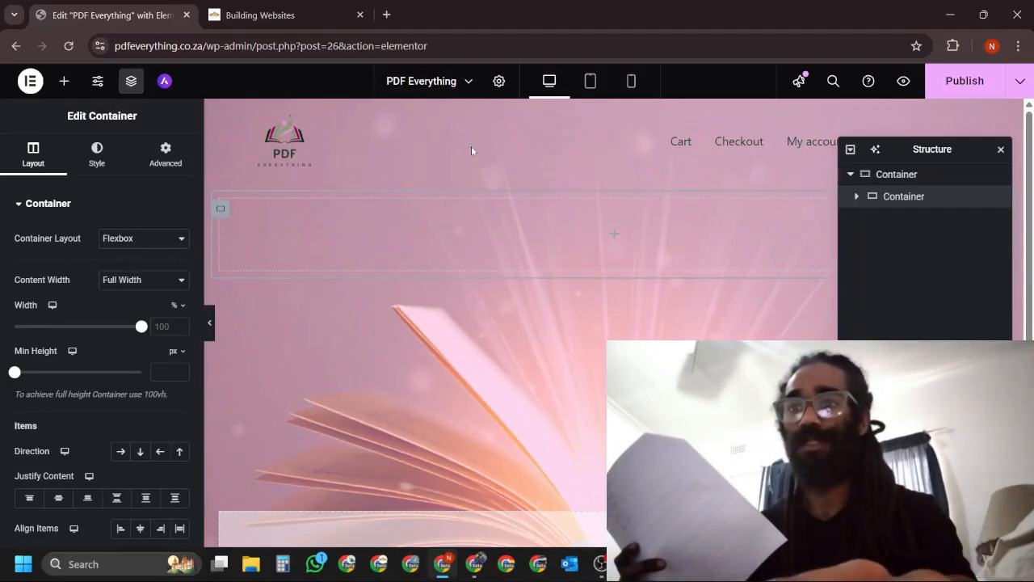
click(903, 176)
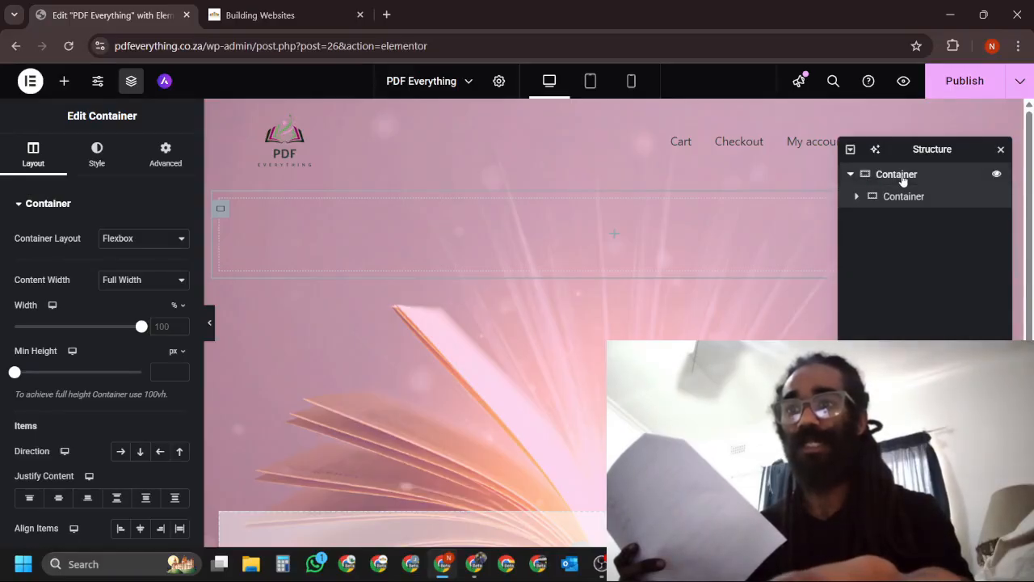
click(922, 198)
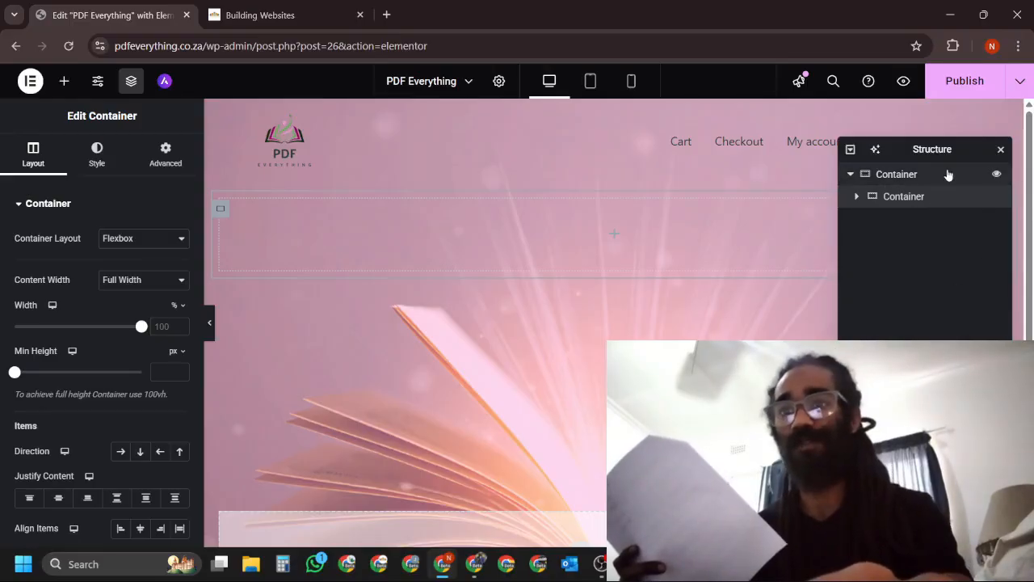
click(1000, 152)
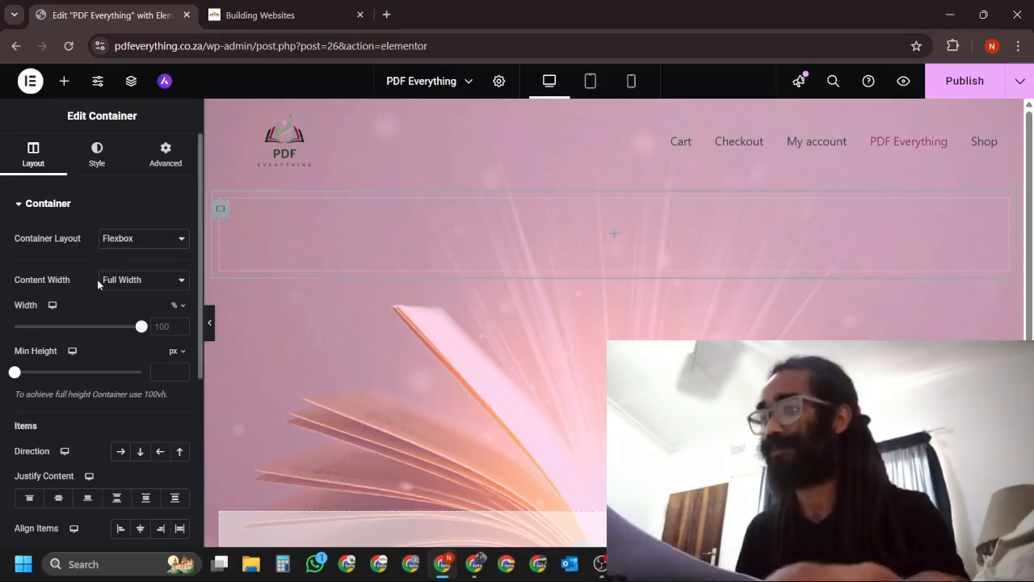
- Add a Heading widget inside the inner container and reopen the widget library
scroll(116, 378, down, 4)
scroll(51, 217, up, 3)
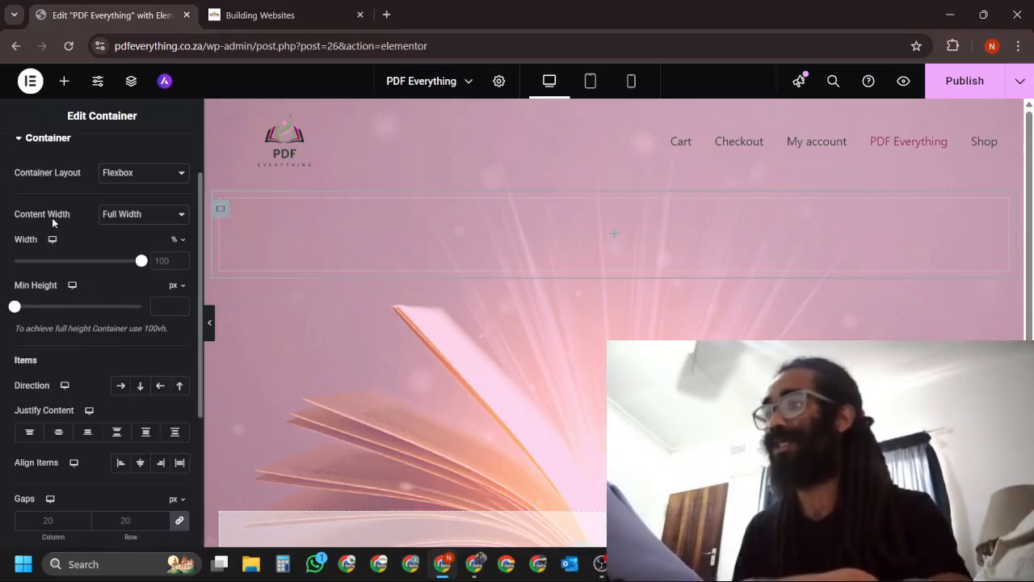
click(64, 81)
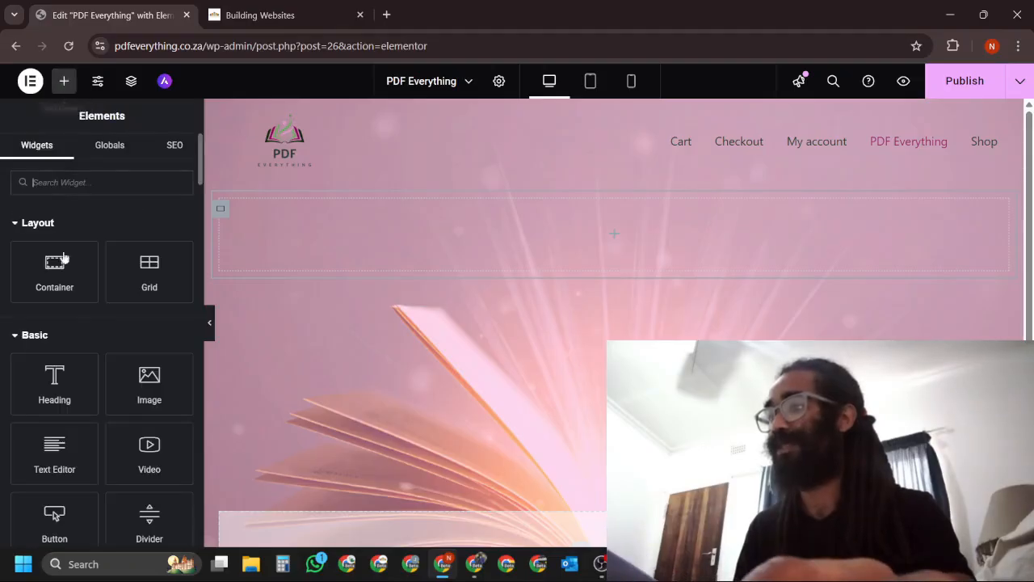
drag(39, 391, 377, 242)
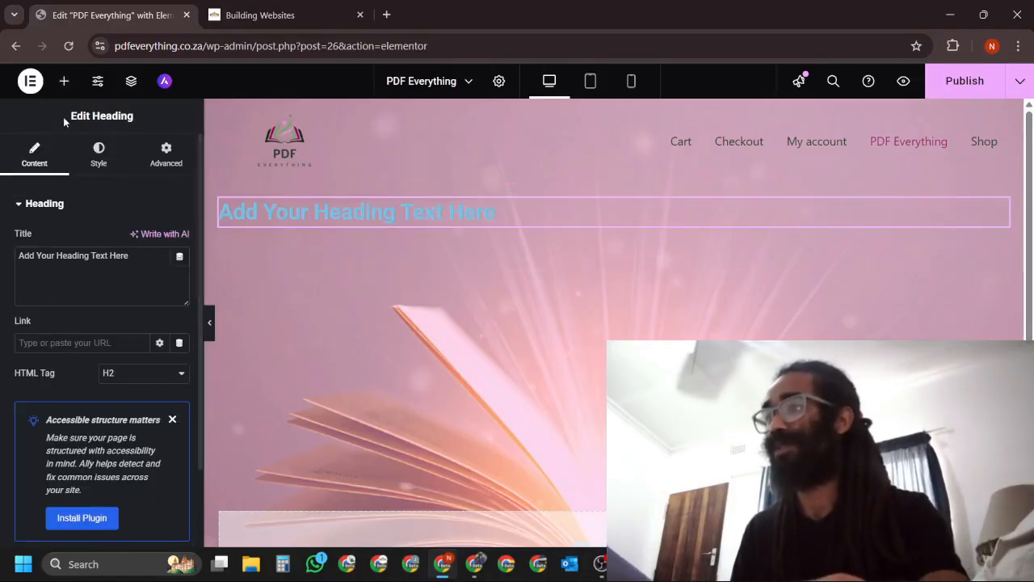
click(67, 81)
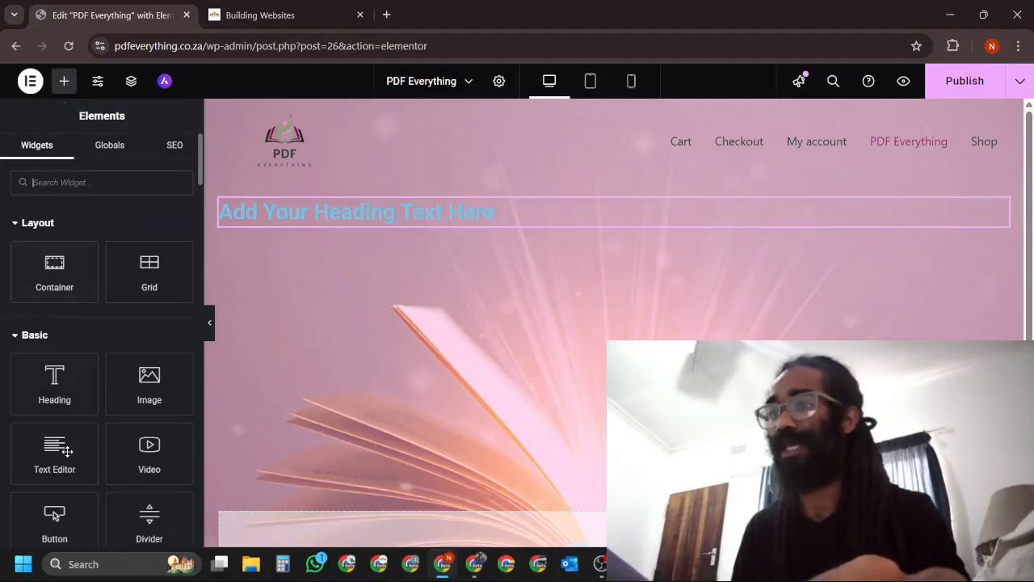
- Add a Text Editor widget below the heading and a Button widget below that text
drag(65, 450, 396, 225)
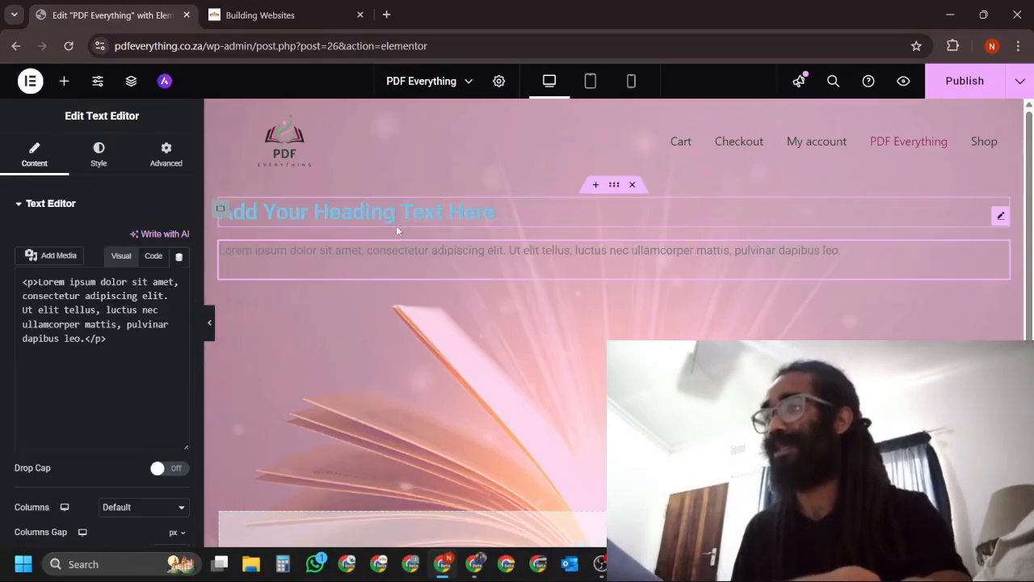
click(64, 81)
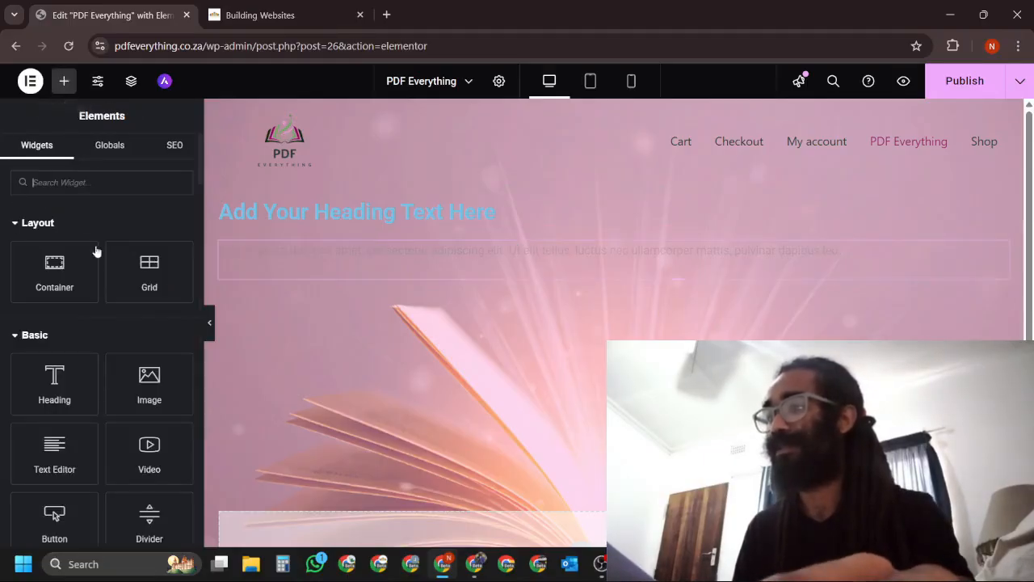
drag(57, 514, 300, 291)
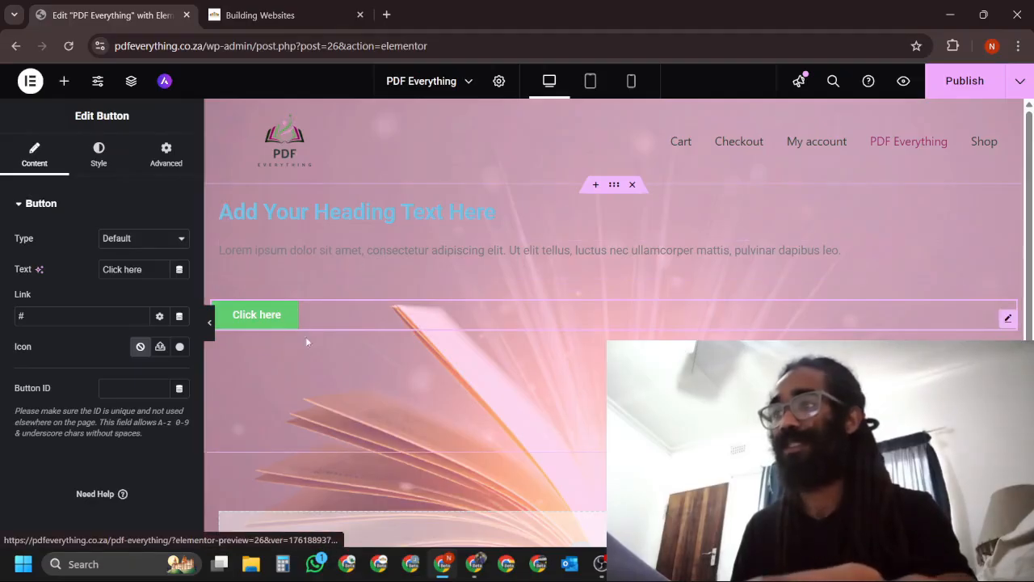
- Align the items of the container holding the heading and text to Start, and set its content justification to Center
click(250, 245)
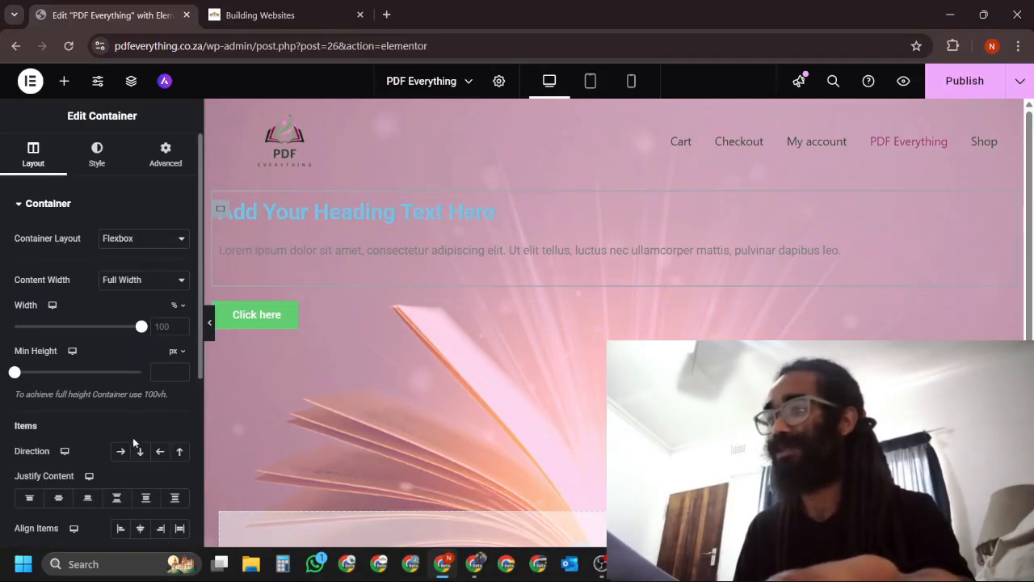
scroll(134, 439, down, 1)
click(142, 457)
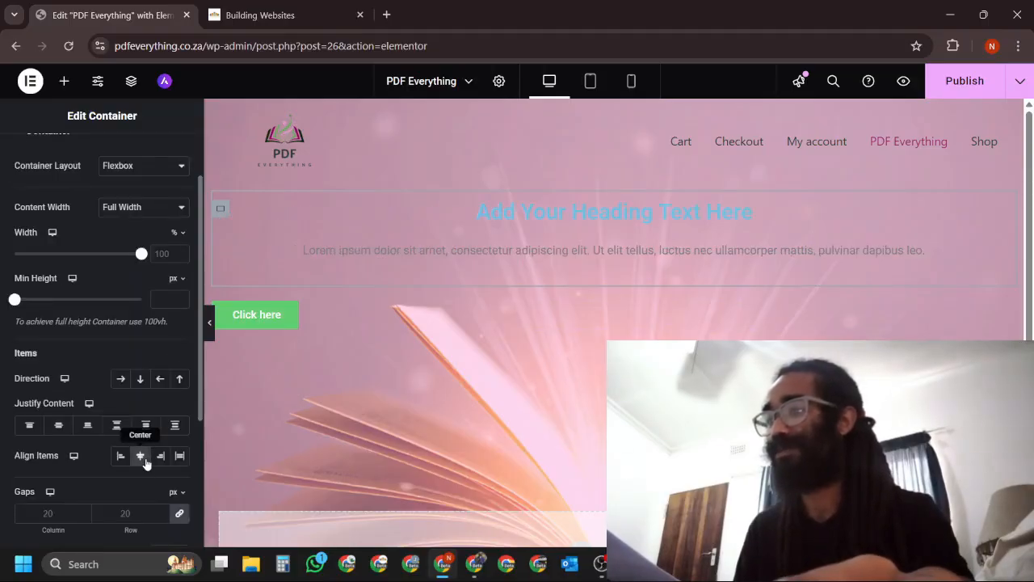
click(120, 455)
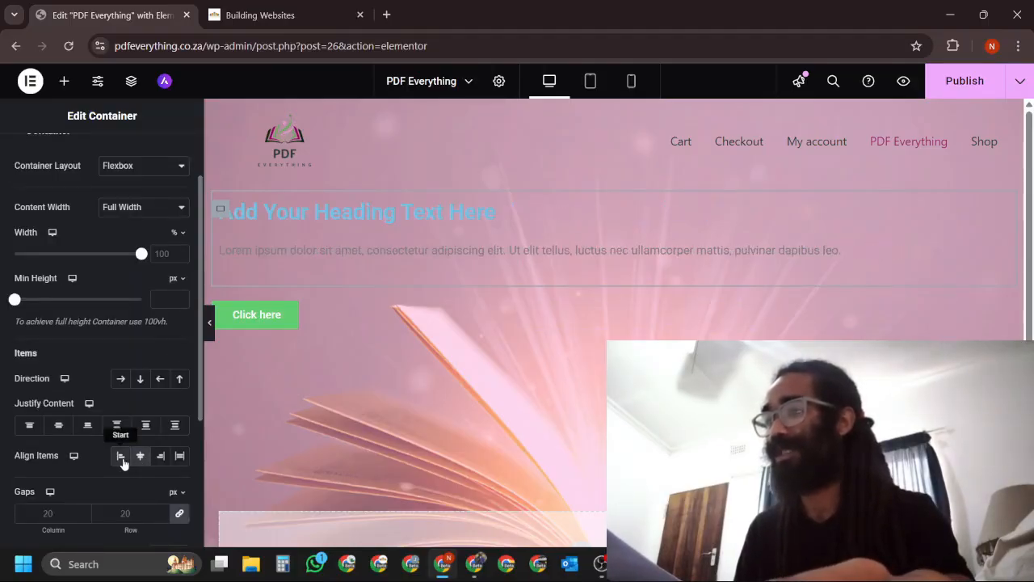
click(57, 429)
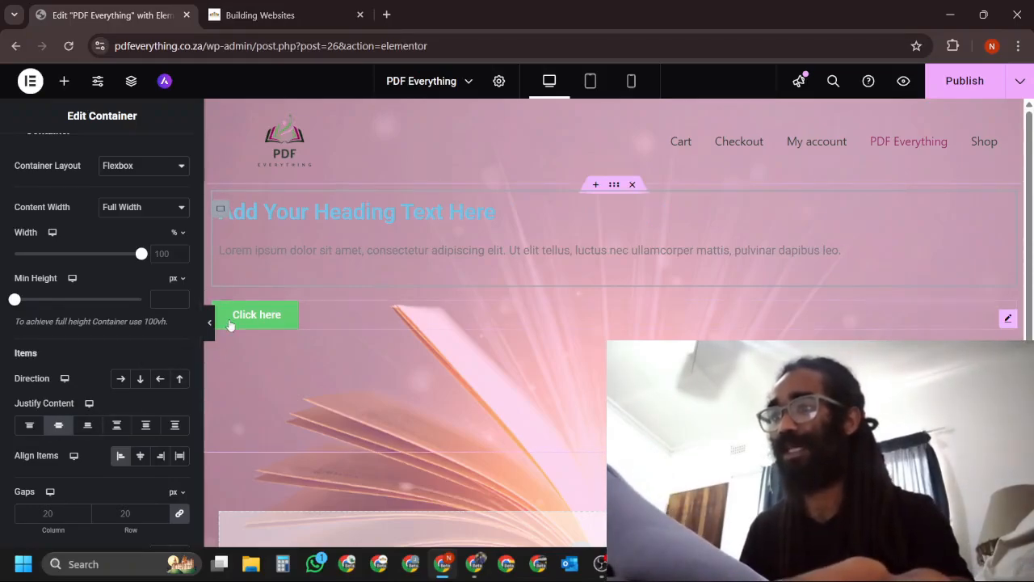
- Move the button into the inner container below the text and set that container's direction to Column - vertical
drag(246, 316, 262, 278)
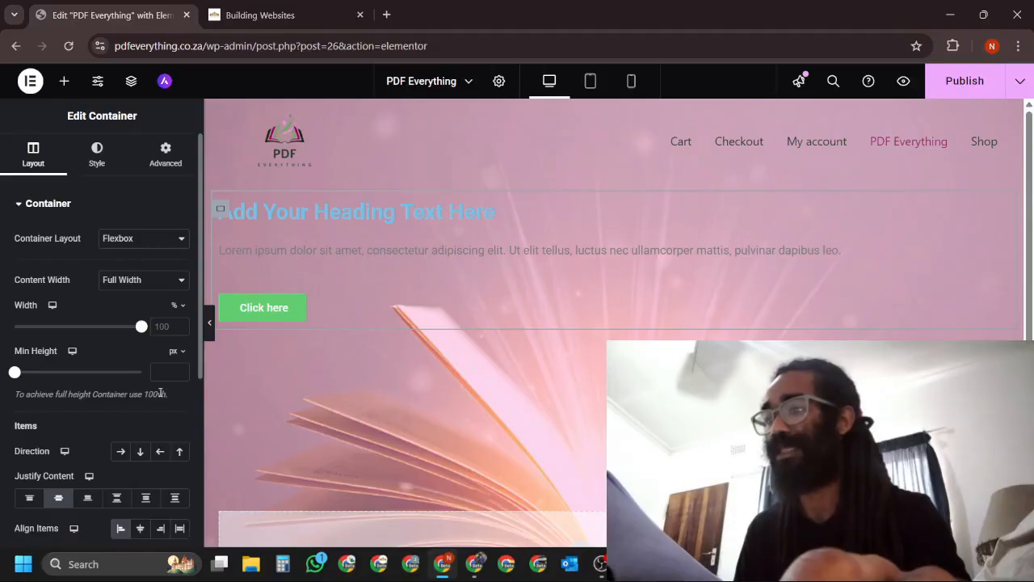
scroll(160, 417, down, 1)
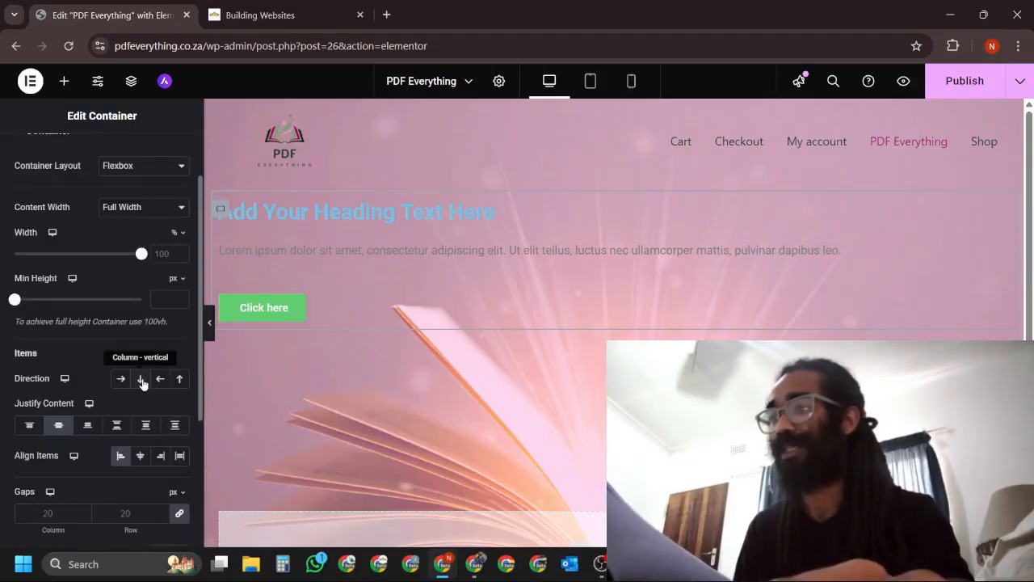
click(142, 379)
click(128, 379)
click(139, 381)
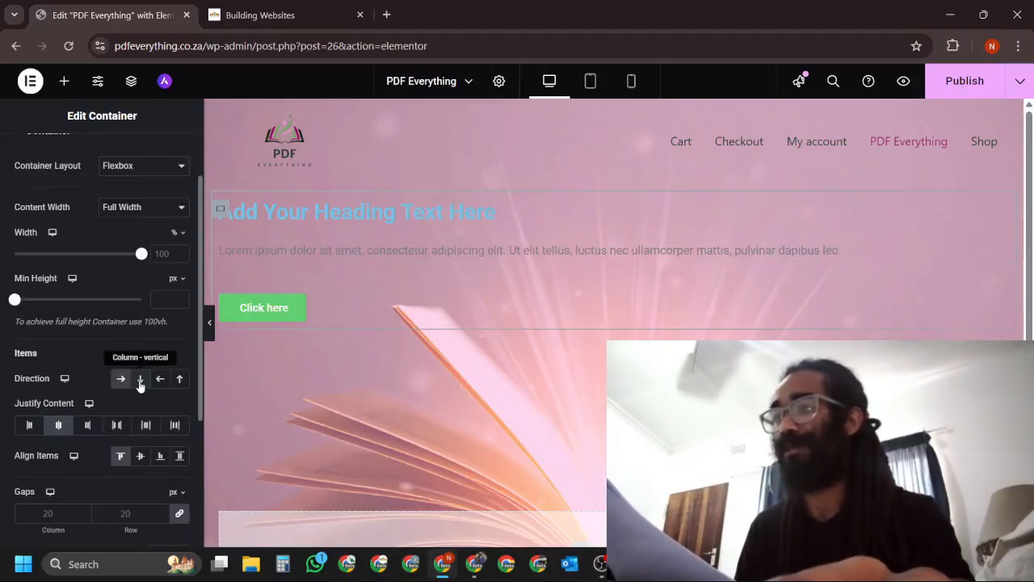
click(121, 379)
click(140, 379)
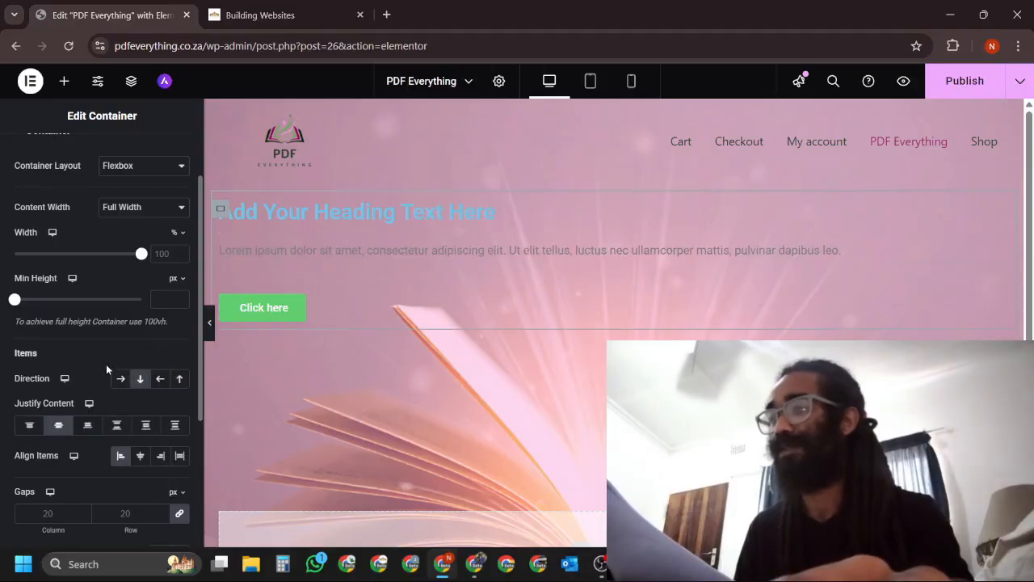
scroll(181, 431, down, 2)
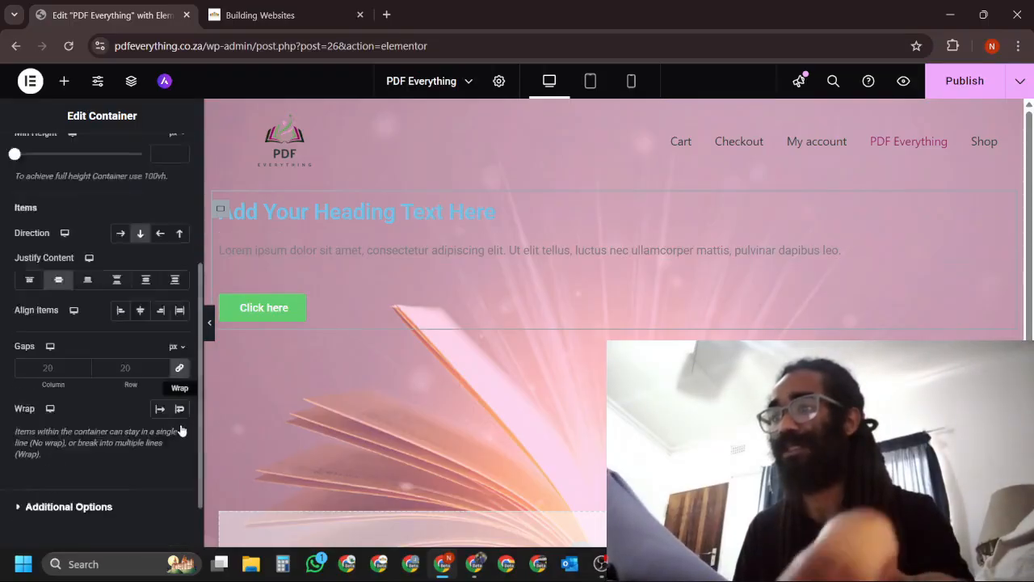
scroll(181, 430, down, 1)
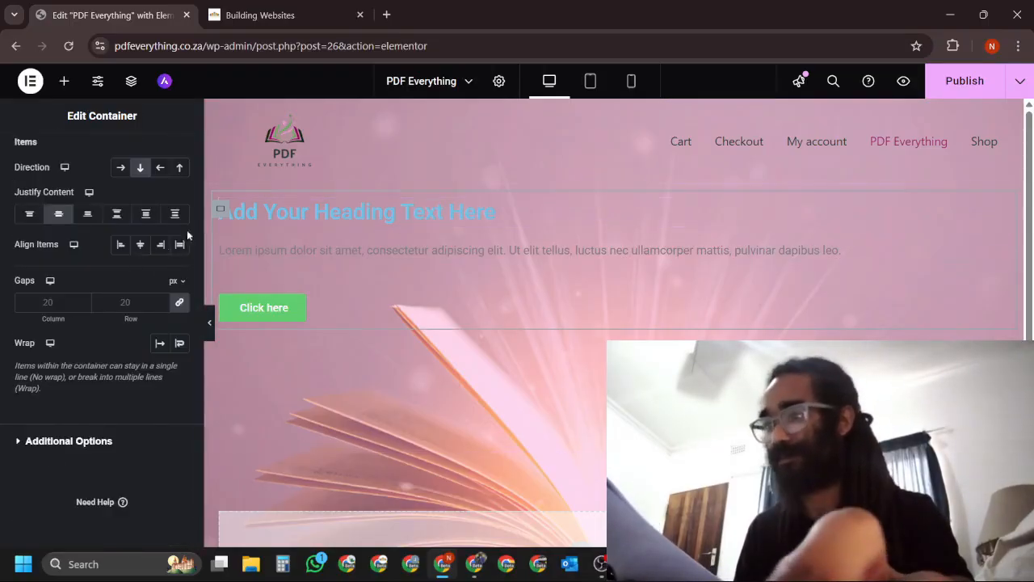
scroll(198, 275, up, 4)
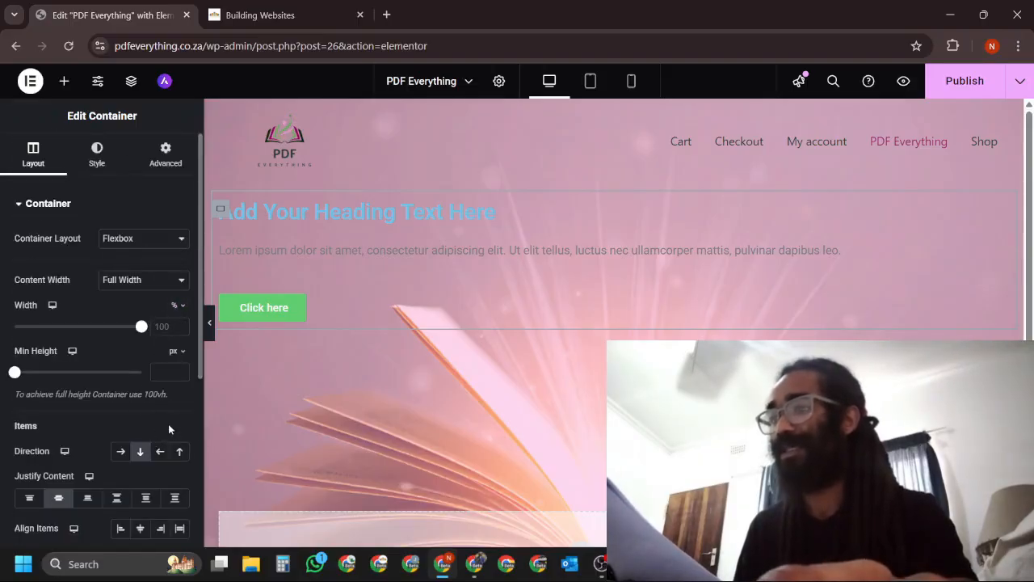